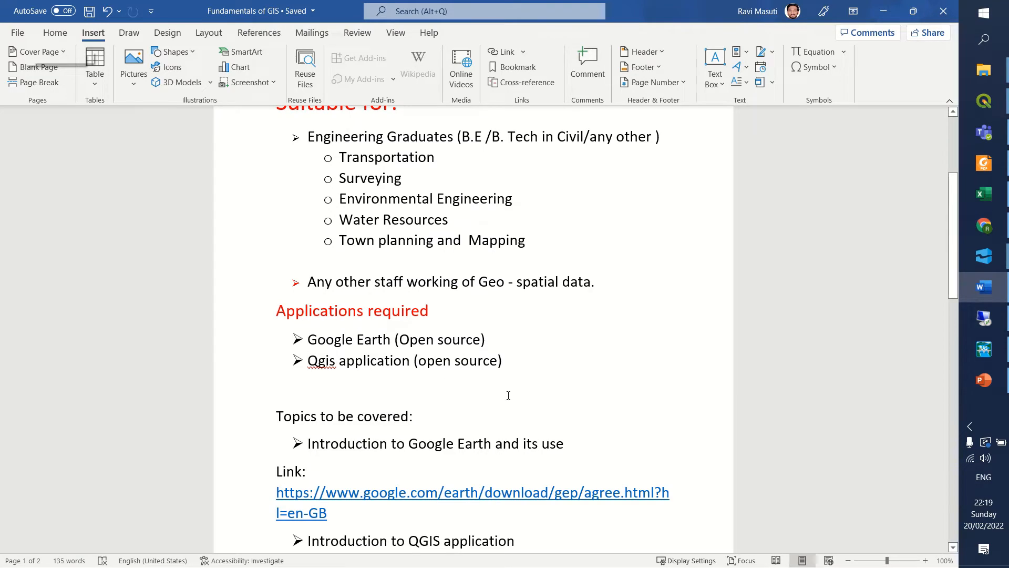
Review the course outline's required applications, Google Earth and QGIS download links, and the list of topics to be covered.
{"action": "scroll", "coordinate": [512, 396], "scroll_direction": "down", "scroll_amount": 3}
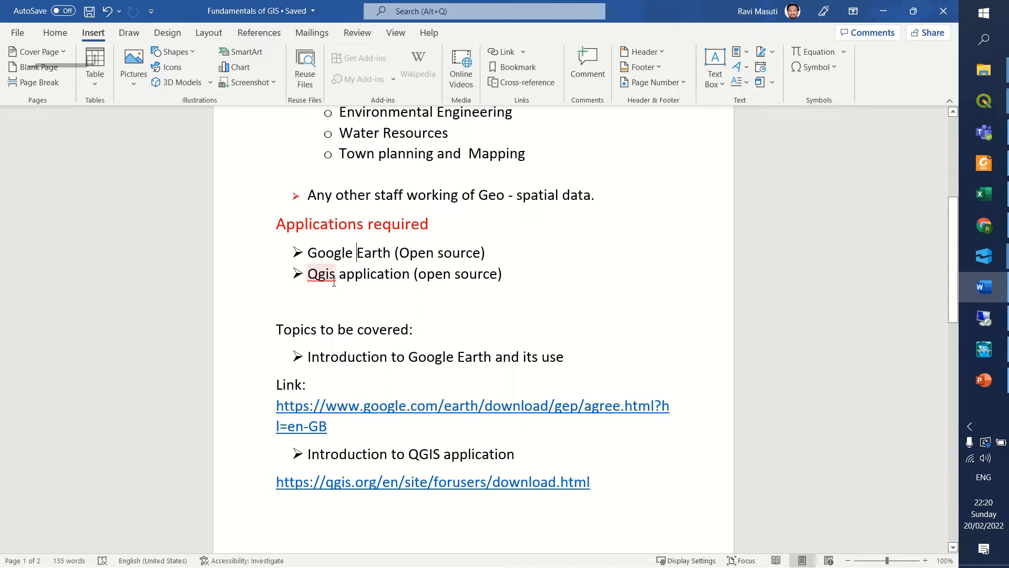
{"action": "left_click", "coordinate": [482, 277]}
{"action": "left_click", "coordinate": [518, 283]}
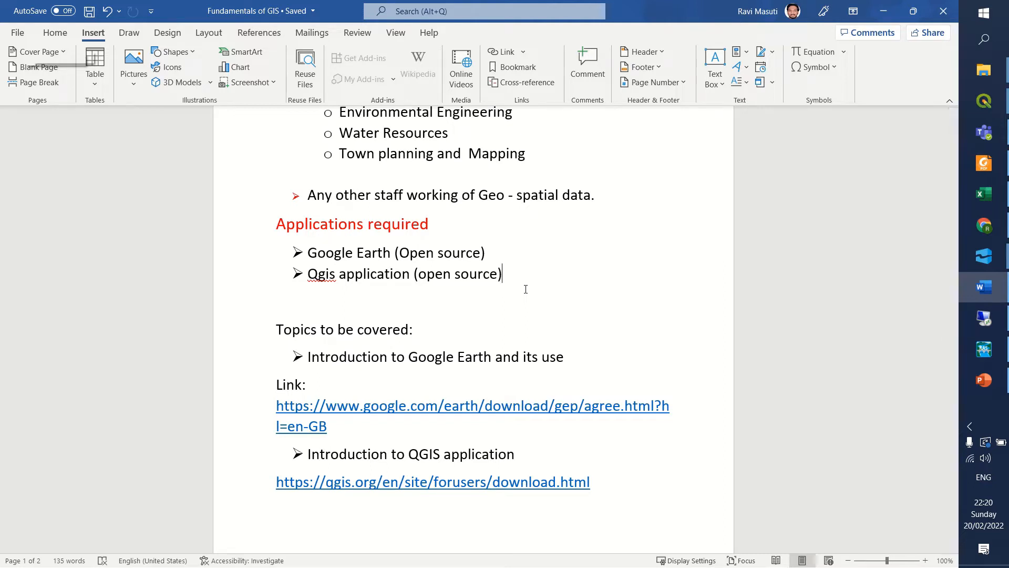
{"action": "scroll", "coordinate": [442, 307], "scroll_direction": "down", "scroll_amount": 3}
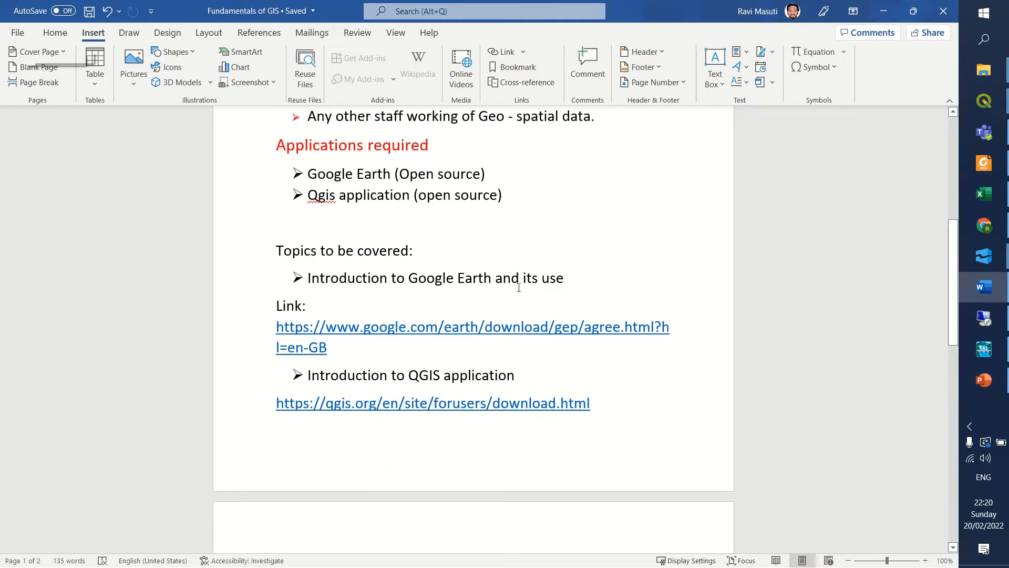
{"action": "scroll", "coordinate": [567, 287], "scroll_direction": "down", "scroll_amount": 3}
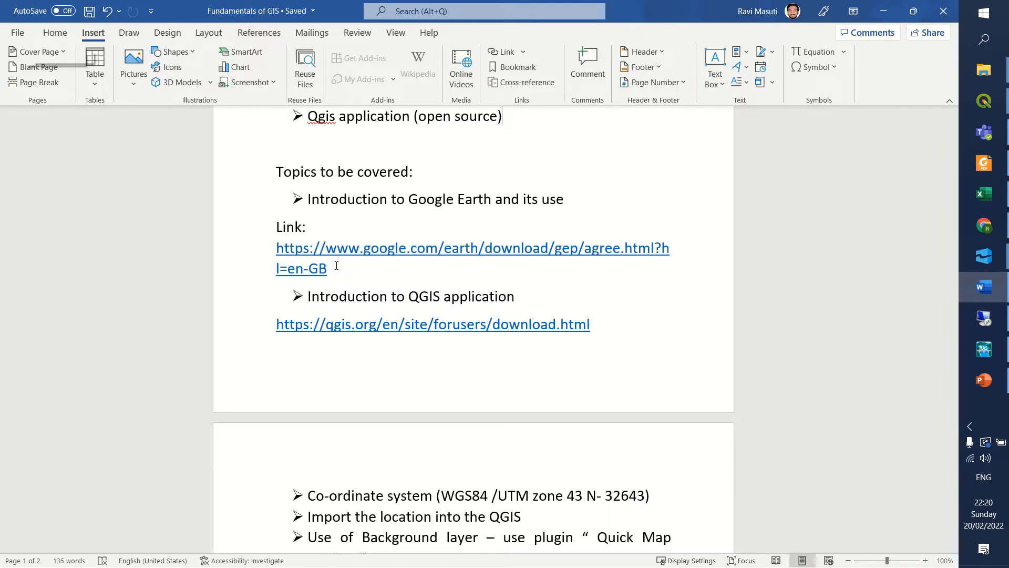
{"action": "scroll", "coordinate": [337, 265], "scroll_direction": "down", "scroll_amount": 3}
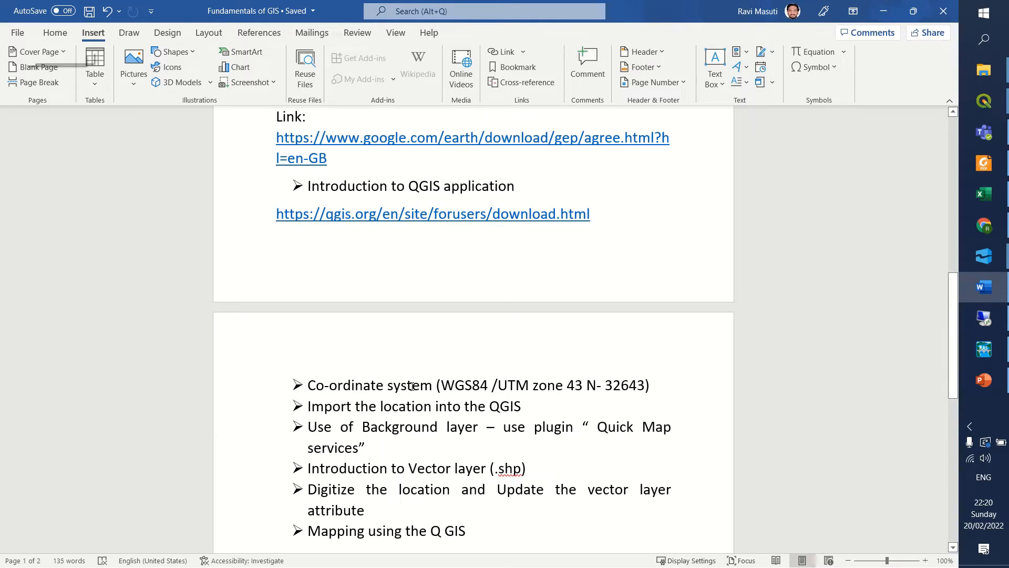
{"action": "scroll", "coordinate": [413, 386], "scroll_direction": "down", "scroll_amount": 1}
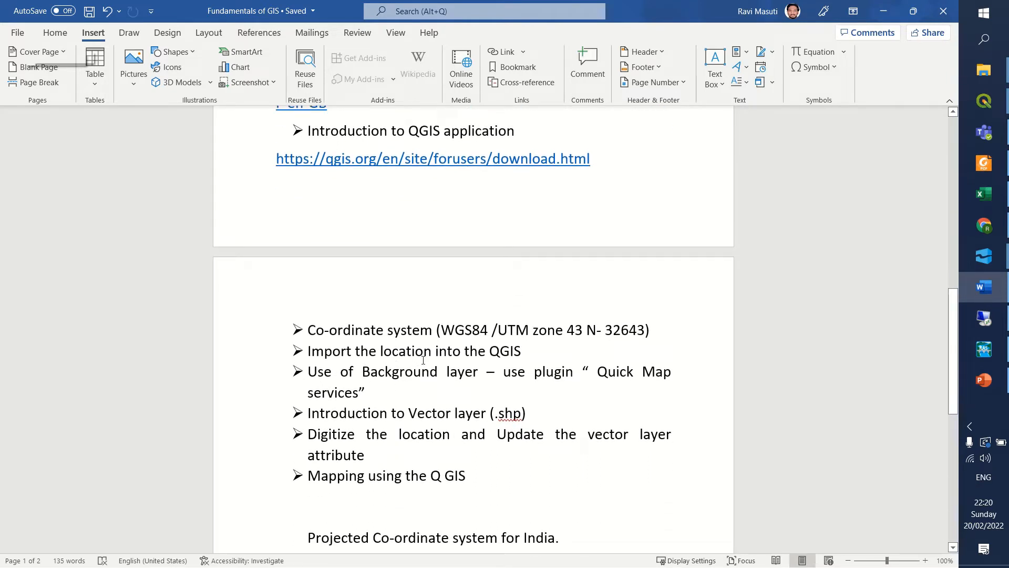
{"action": "scroll", "coordinate": [537, 370], "scroll_direction": "down", "scroll_amount": 1}
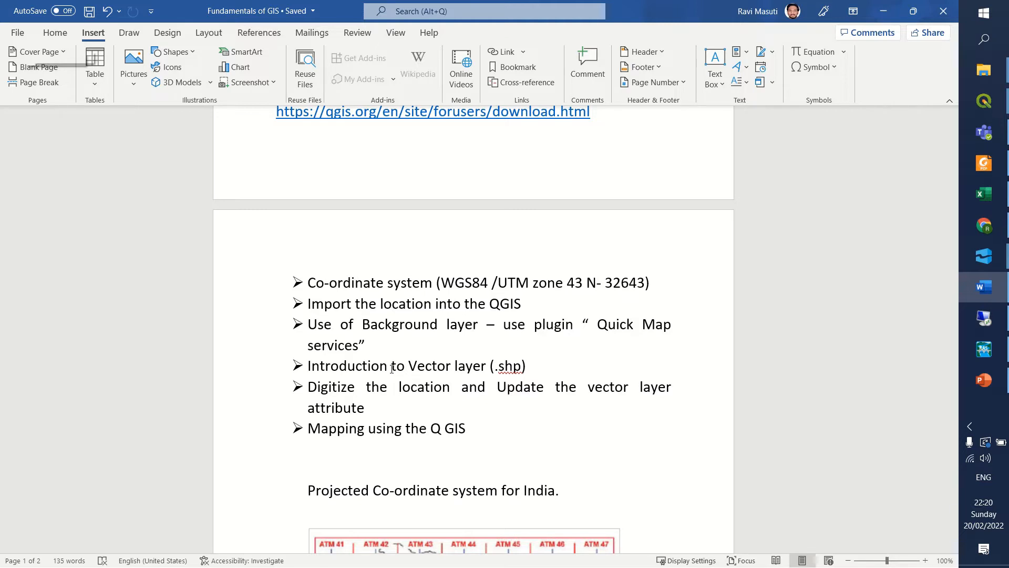
{"action": "scroll", "coordinate": [403, 205], "scroll_direction": "up", "scroll_amount": 8}
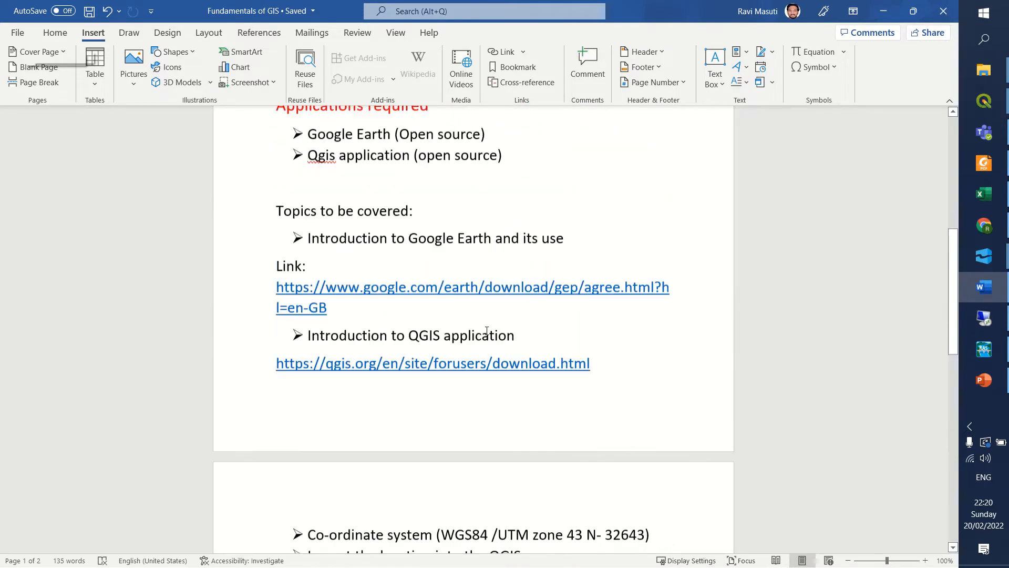
{"action": "scroll", "coordinate": [487, 330], "scroll_direction": "up", "scroll_amount": 2}
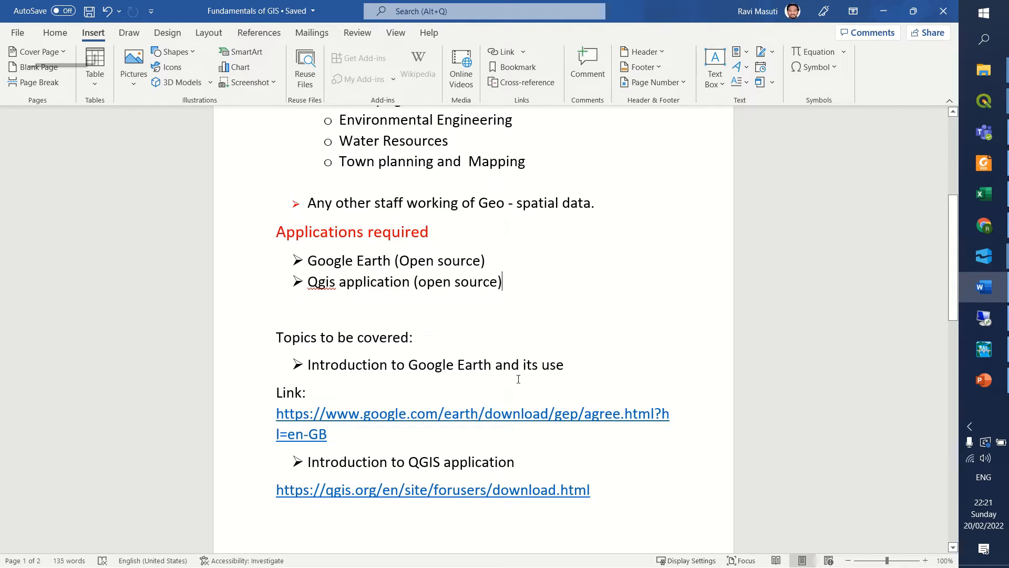
Copy the Google Earth download link from the document and open it in a new Chrome tab.
{"action": "left_click_drag", "start_coordinate": [345, 447], "coordinate": [277, 415]}
{"action": "key", "text": "ctrl+c"}
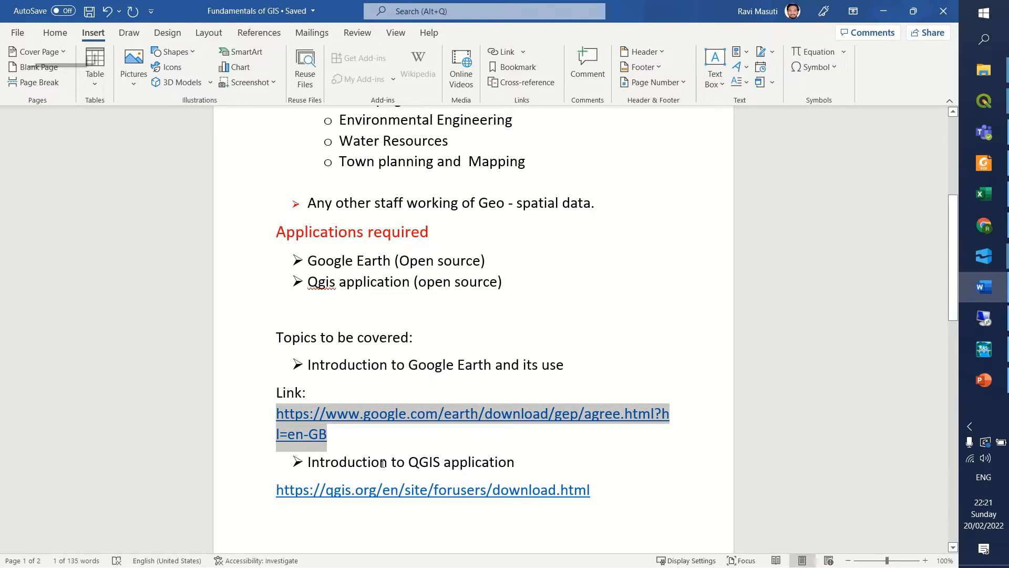
{"action": "left_click", "coordinate": [979, 231]}
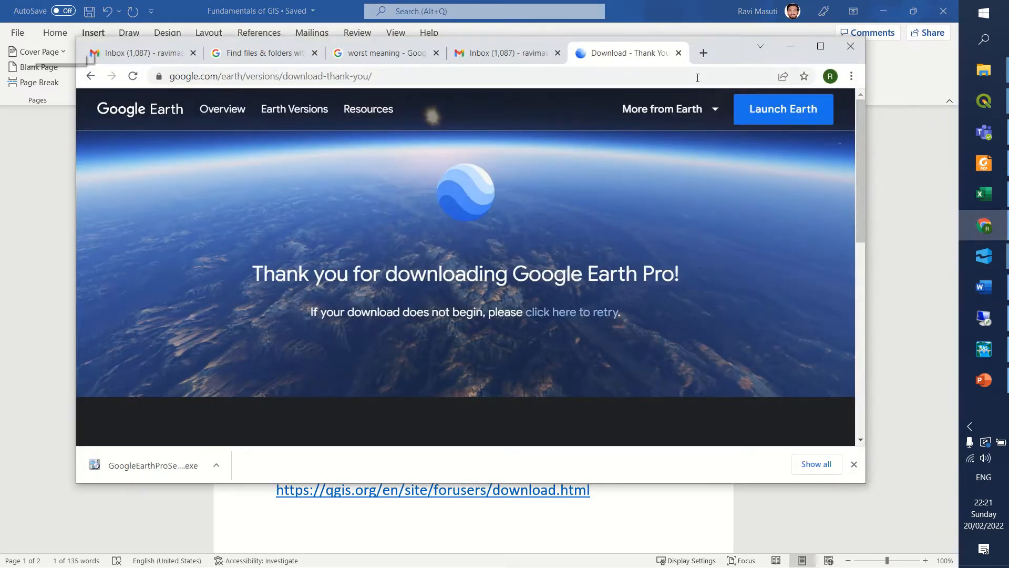
{"action": "left_click", "coordinate": [699, 53]}
{"action": "key", "text": "ctrl+v"}
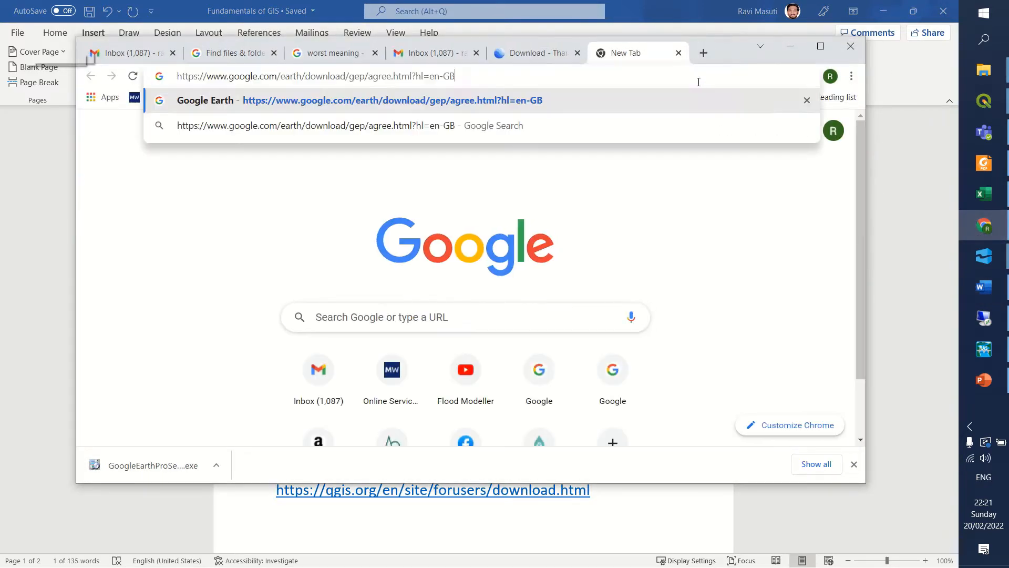
{"action": "key", "text": "Return"}
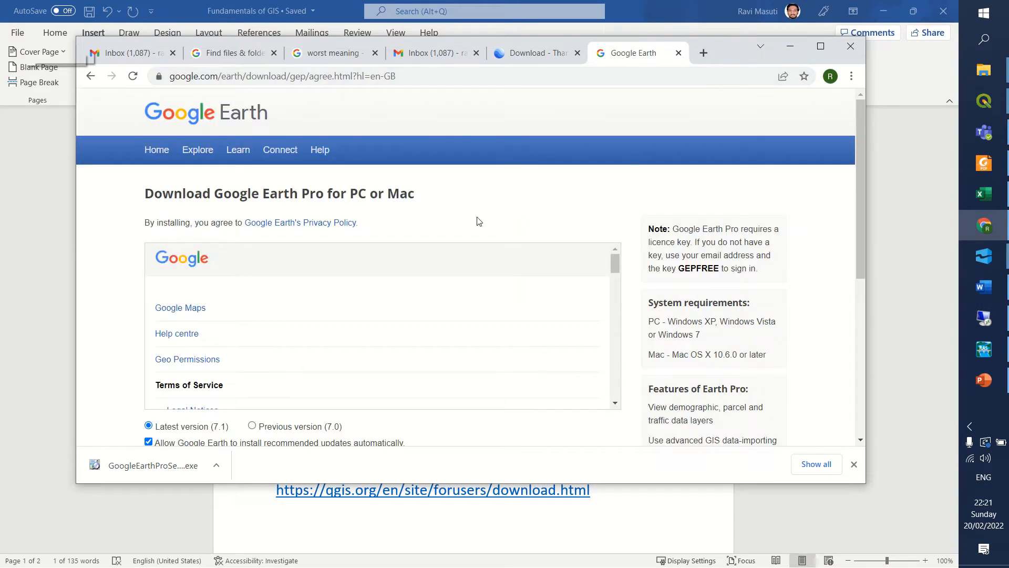
Agree to the terms and download the latest version (7.1) of Google Earth Pro, keeping automatic updates allowed.
{"action": "scroll", "coordinate": [300, 143], "scroll_direction": "down", "scroll_amount": 3}
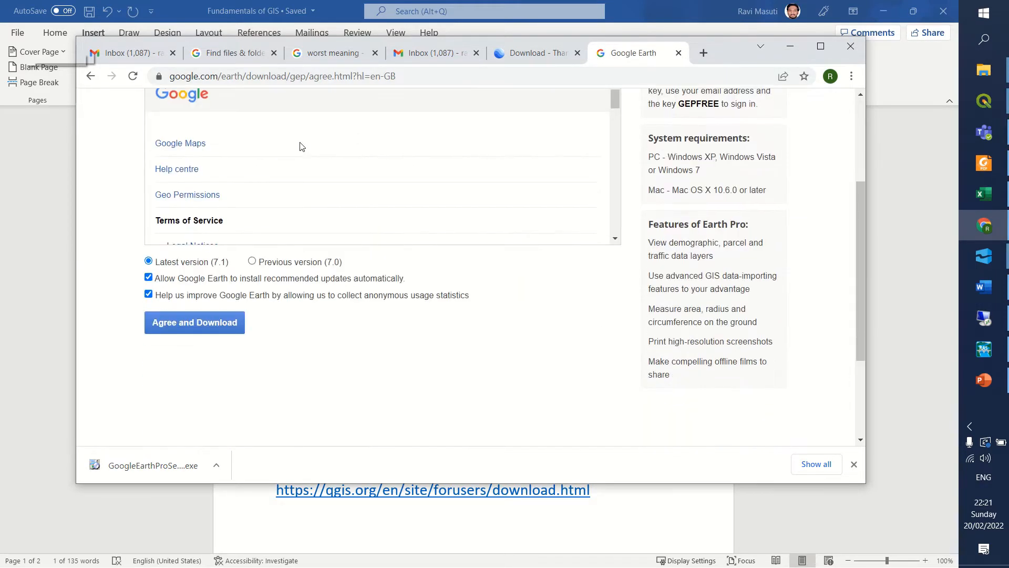
{"action": "scroll", "coordinate": [302, 164], "scroll_direction": "up", "scroll_amount": 2}
{"action": "scroll", "coordinate": [303, 165], "scroll_direction": "down", "scroll_amount": 1}
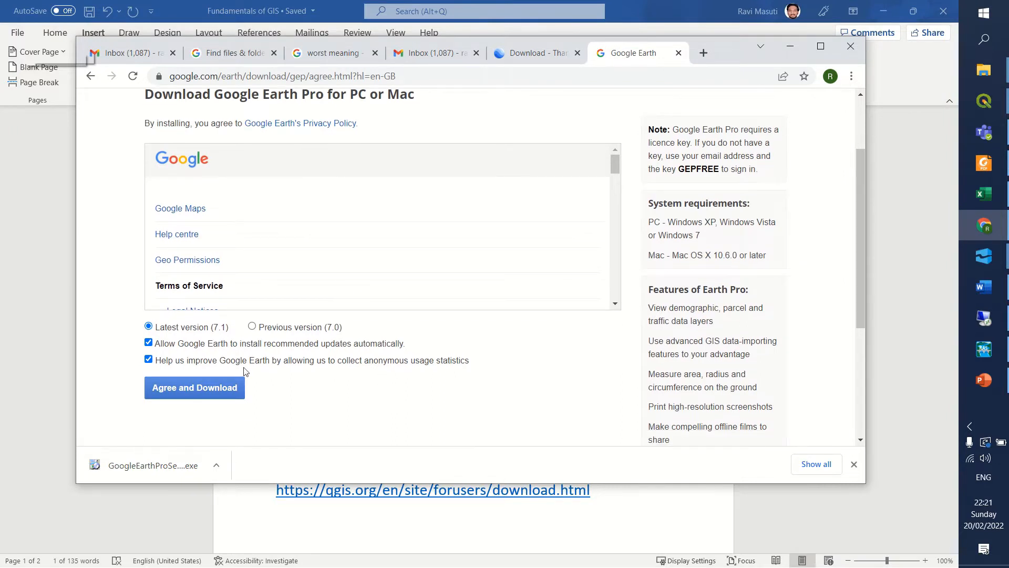
{"action": "left_click", "coordinate": [149, 344]}
{"action": "left_click", "coordinate": [149, 344]}
{"action": "left_click", "coordinate": [216, 392]}
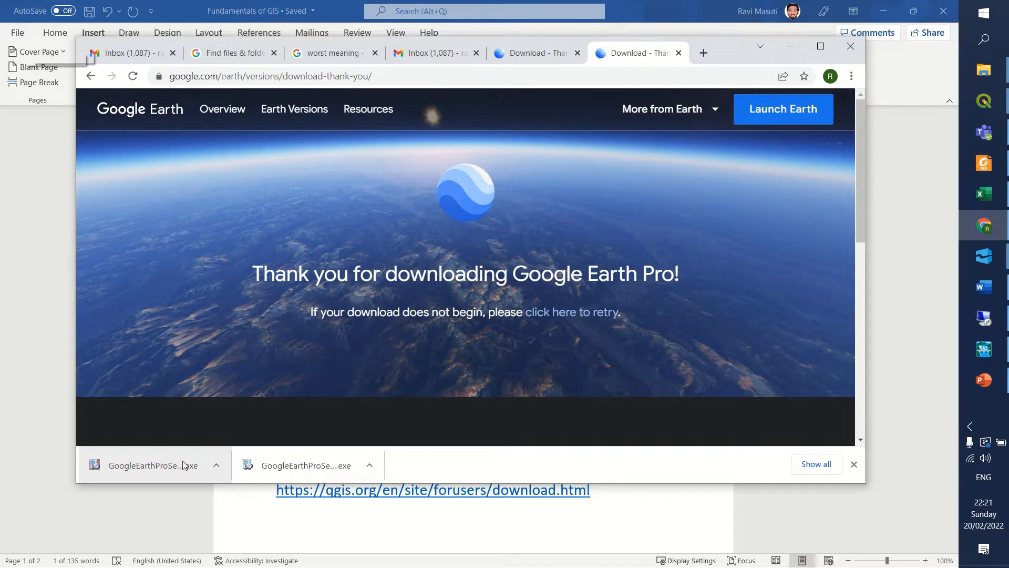
Minimize the browser, find Google Earth Pro with the search "google", launch it and dismiss the start-up tips.
{"action": "left_click", "coordinate": [796, 47]}
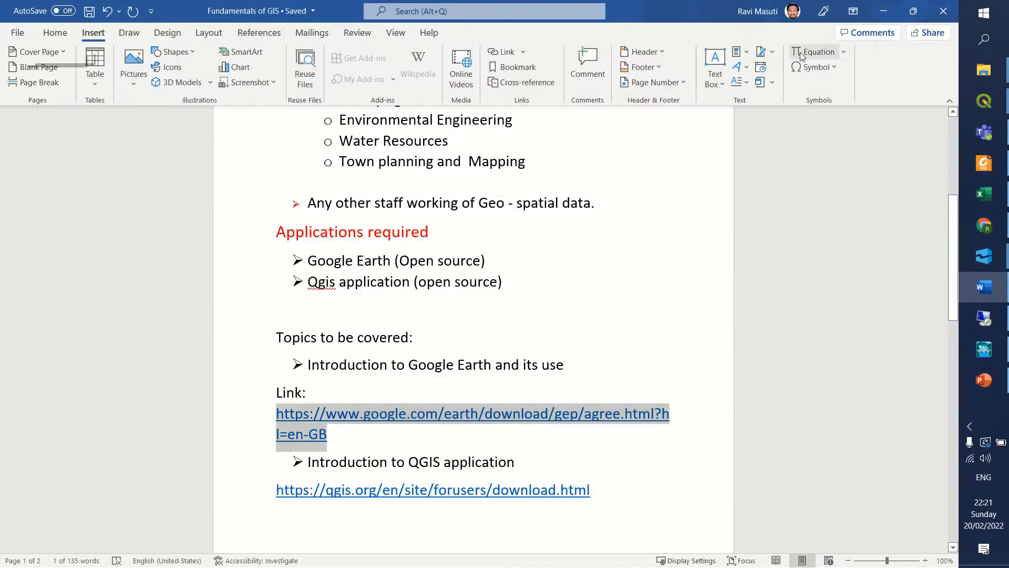
{"action": "left_click", "coordinate": [983, 40]}
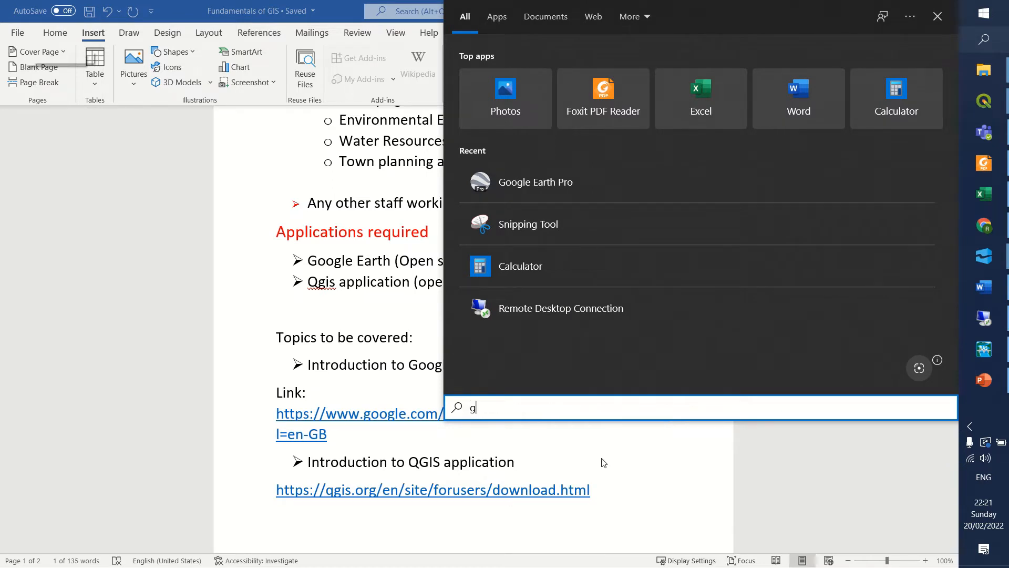
{"action": "type", "text": "google"}
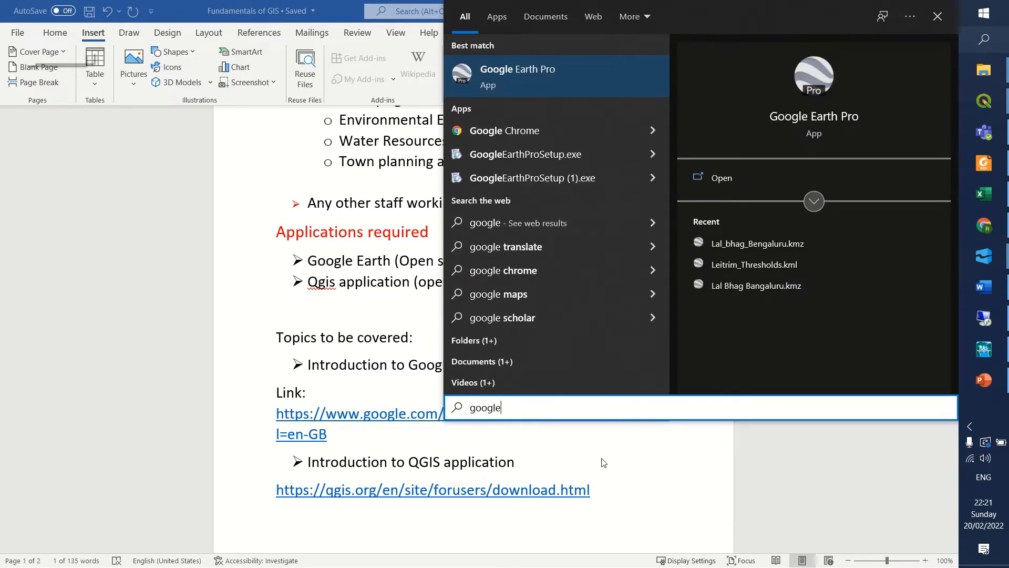
{"action": "left_click", "coordinate": [551, 81]}
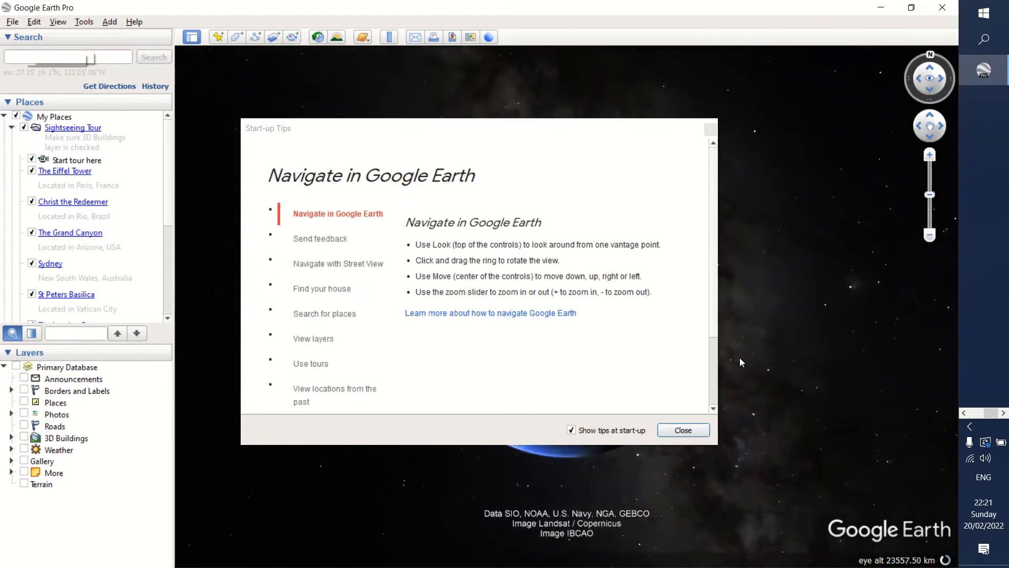
{"action": "left_click", "coordinate": [690, 431]}
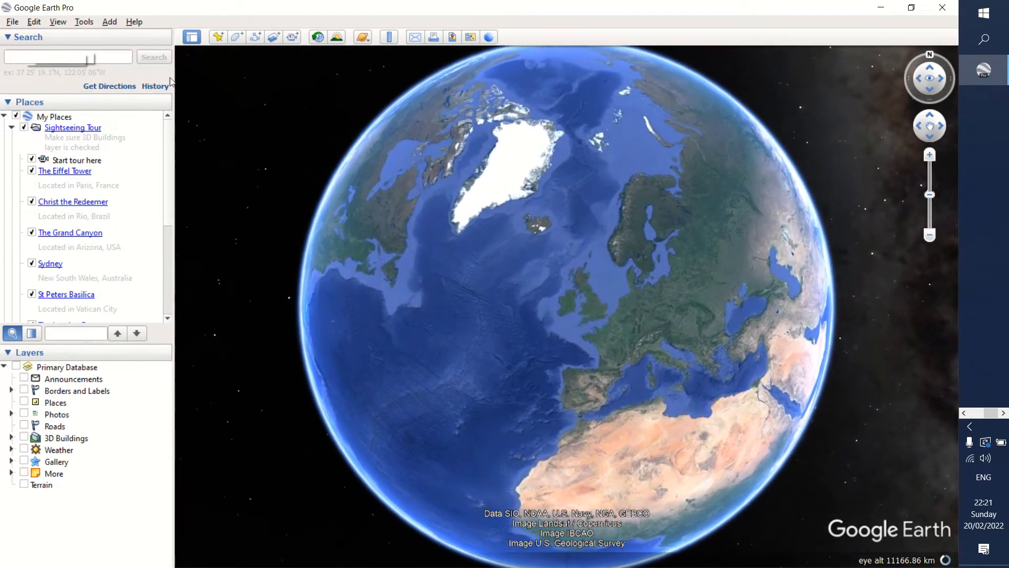
Search for "lalbhag" and fly to the suggested Lalbagh Botanical Garden, Mavalli, Bengaluru, Karnataka, India.
{"action": "left_click", "coordinate": [22, 54]}
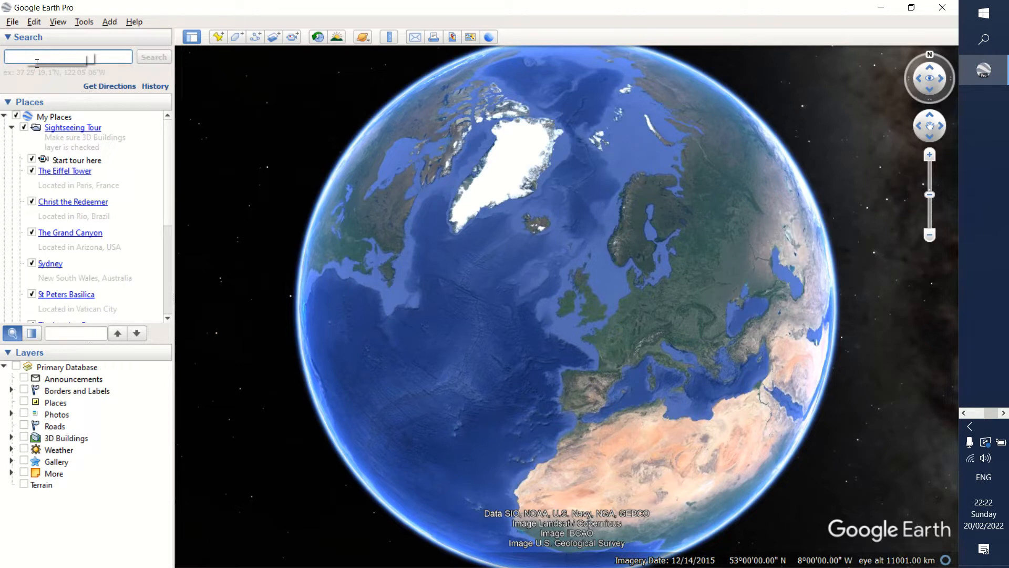
{"action": "left_click", "coordinate": [37, 63]}
{"action": "type", "text": "lalbhag"}
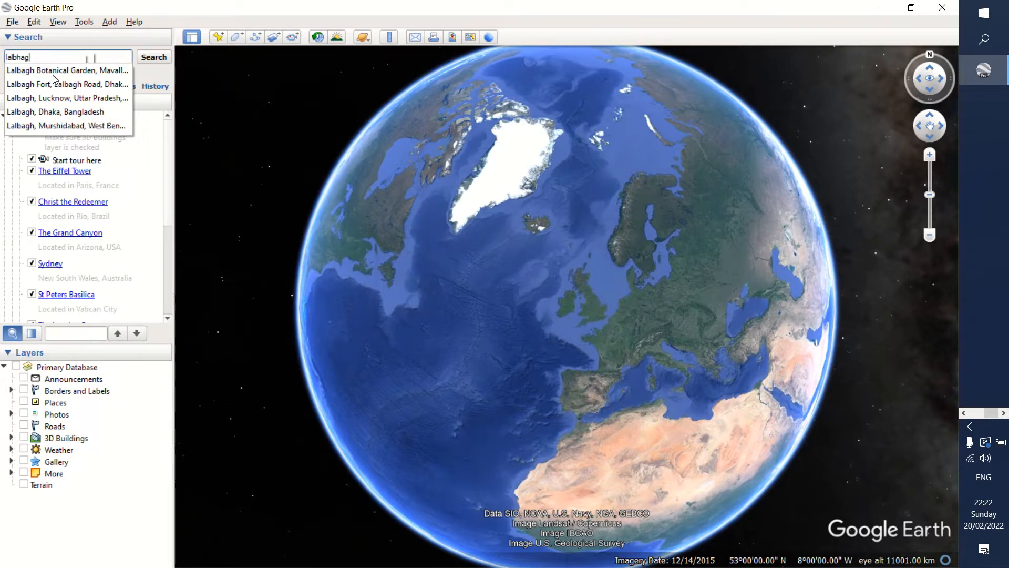
{"action": "left_click", "coordinate": [55, 72]}
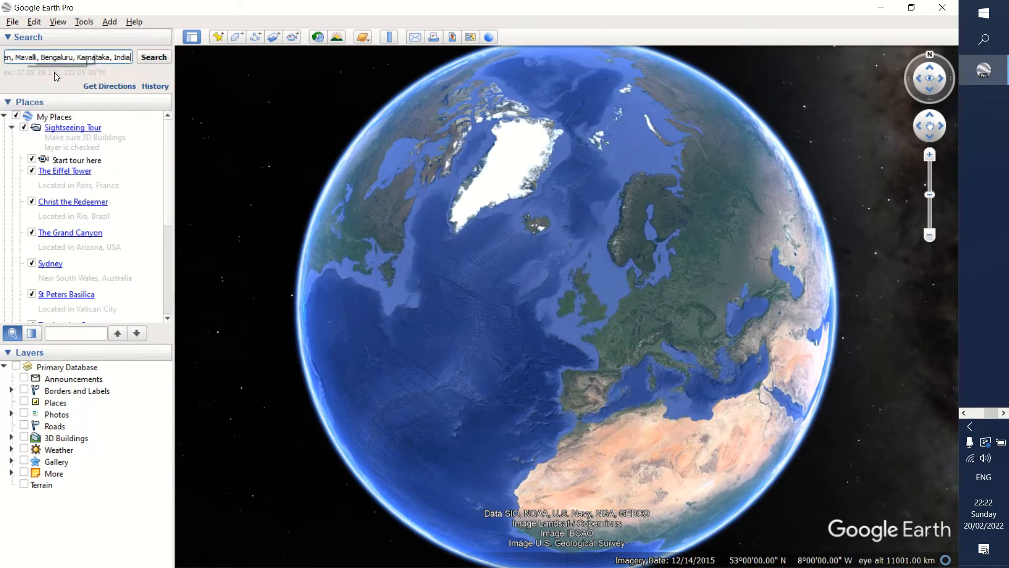
{"action": "left_click", "coordinate": [149, 61]}
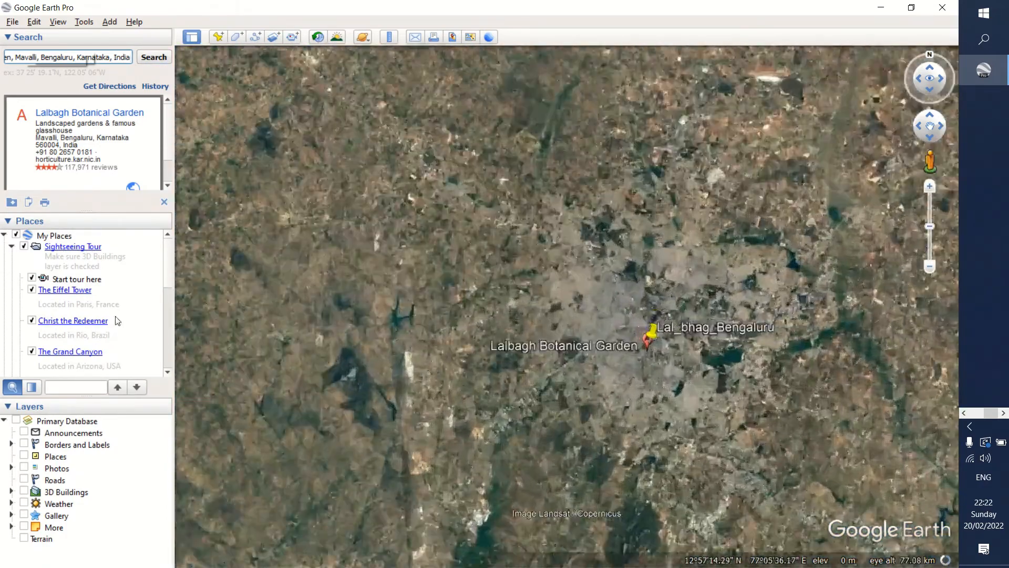
Hide the existing Lal_bhag_Bengaluru placemark and frame the whole Lalbagh Botanical Garden with its lake in the map view.
{"action": "scroll", "coordinate": [79, 316], "scroll_direction": "down", "scroll_amount": 10}
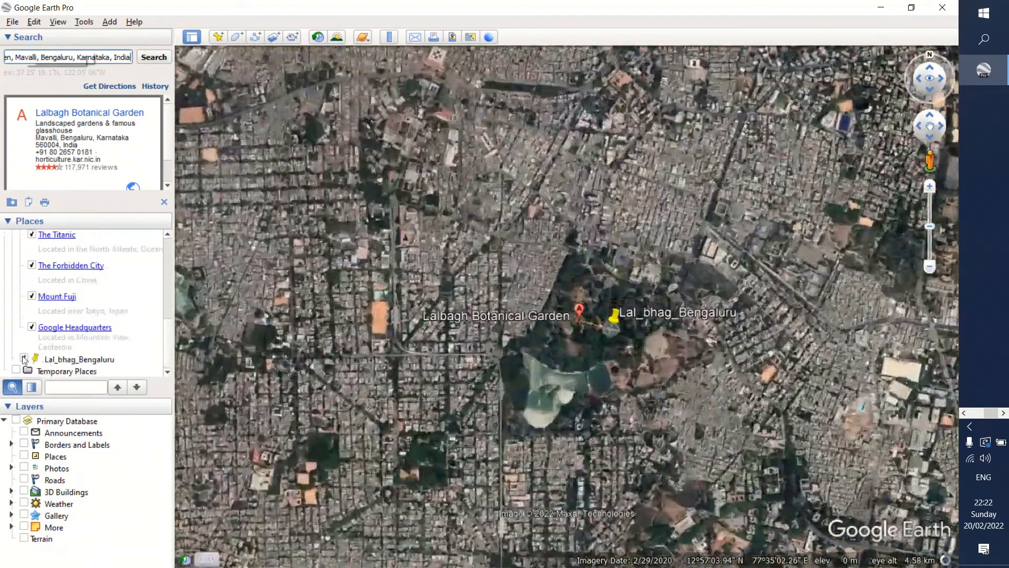
{"action": "left_click", "coordinate": [24, 358]}
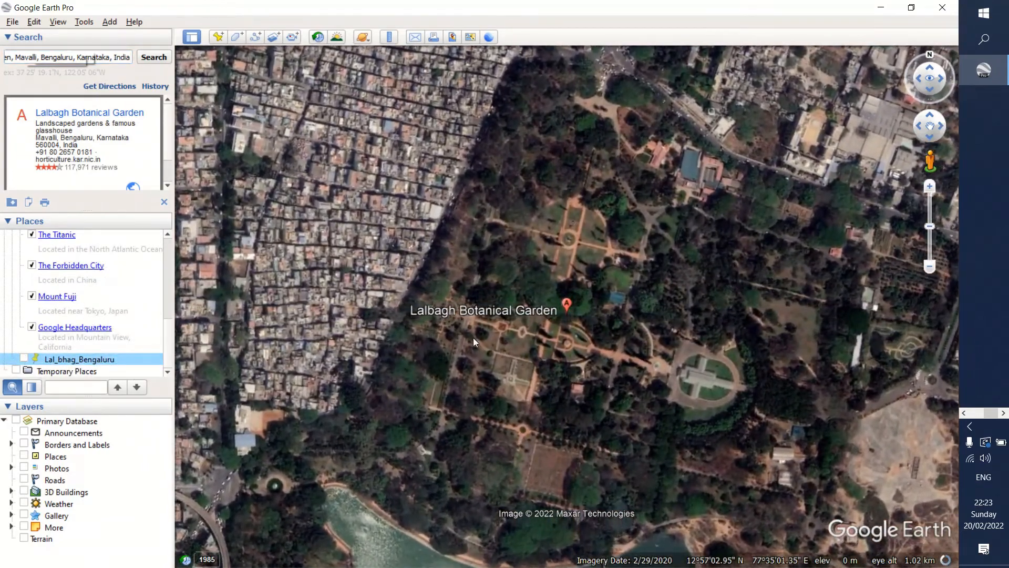
{"action": "scroll", "coordinate": [526, 337], "scroll_direction": "down", "scroll_amount": 3}
{"action": "scroll", "coordinate": [525, 332], "scroll_direction": "down", "scroll_amount": 3}
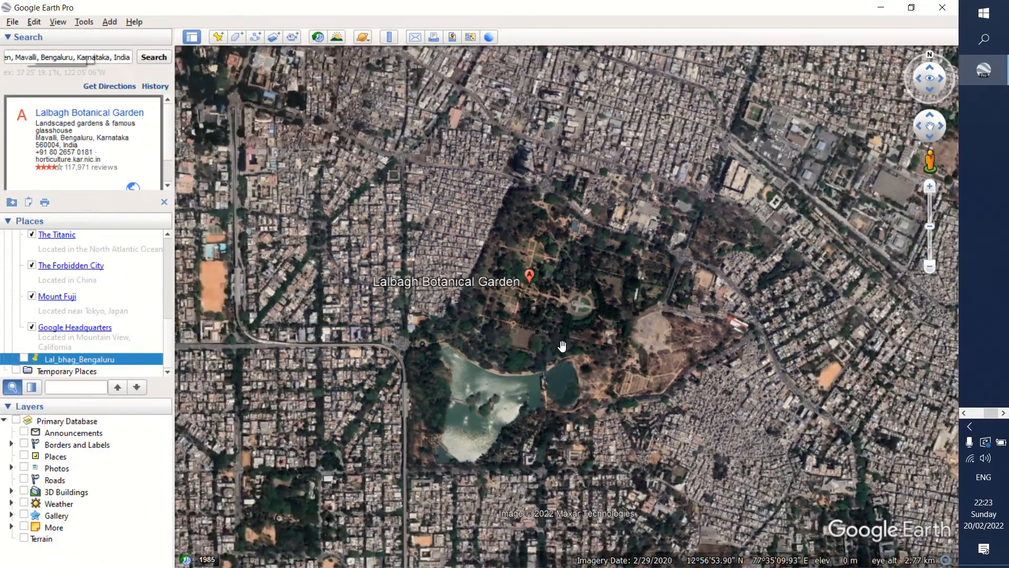
{"action": "left_click_drag", "start_coordinate": [566, 305], "coordinate": [559, 340]}
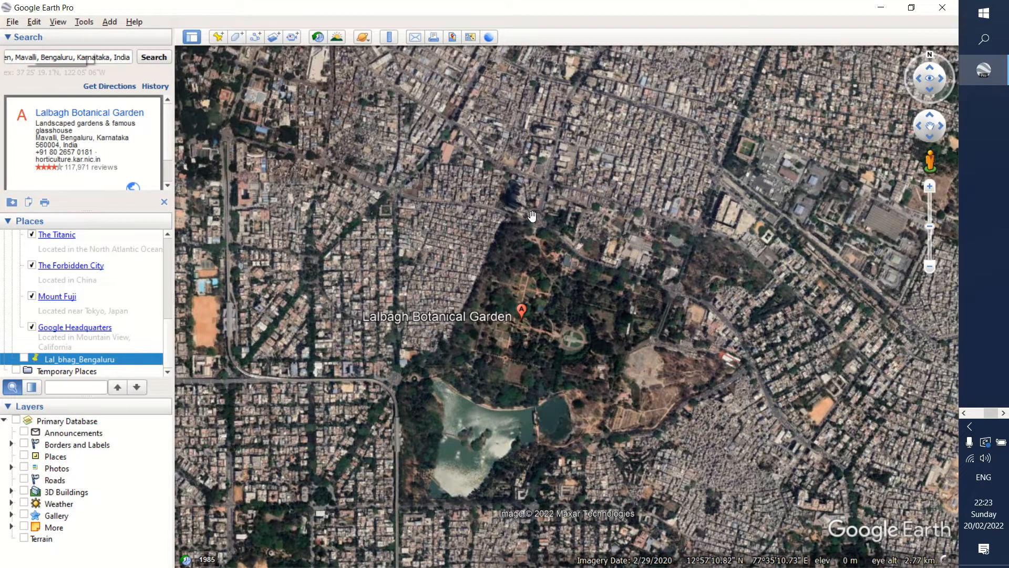
Add a placemark in the middle of the garden at 12°56'59.10"N, 77°35'11.00"E, named LalBhag_Garden_Bengaluru.
{"action": "left_click", "coordinate": [219, 38]}
{"action": "left_click_drag", "start_coordinate": [570, 309], "coordinate": [566, 346]}
{"action": "left_click_drag", "start_coordinate": [184, 101], "coordinate": [70, 109]}
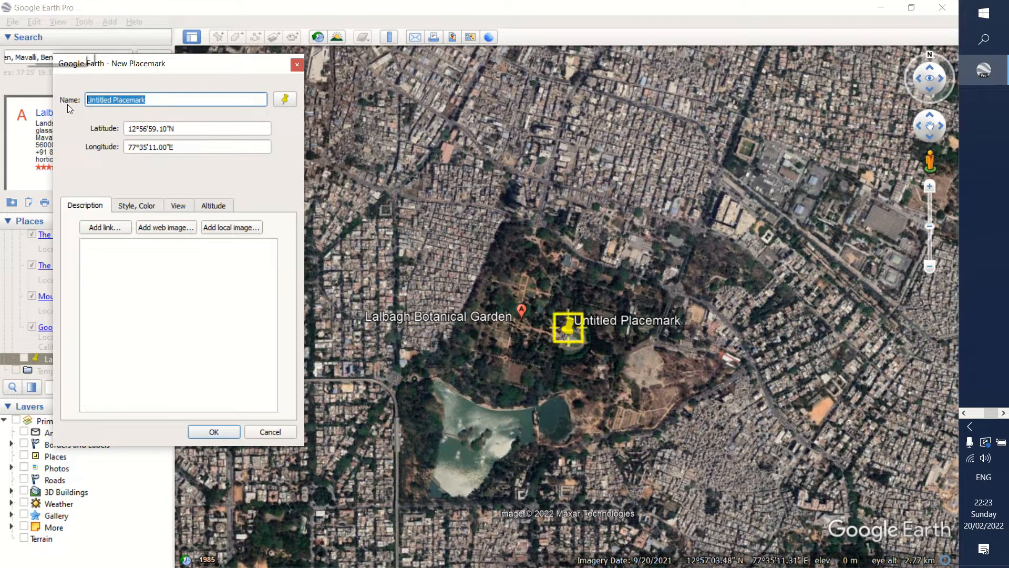
{"action": "key", "text": "BackSpace"}
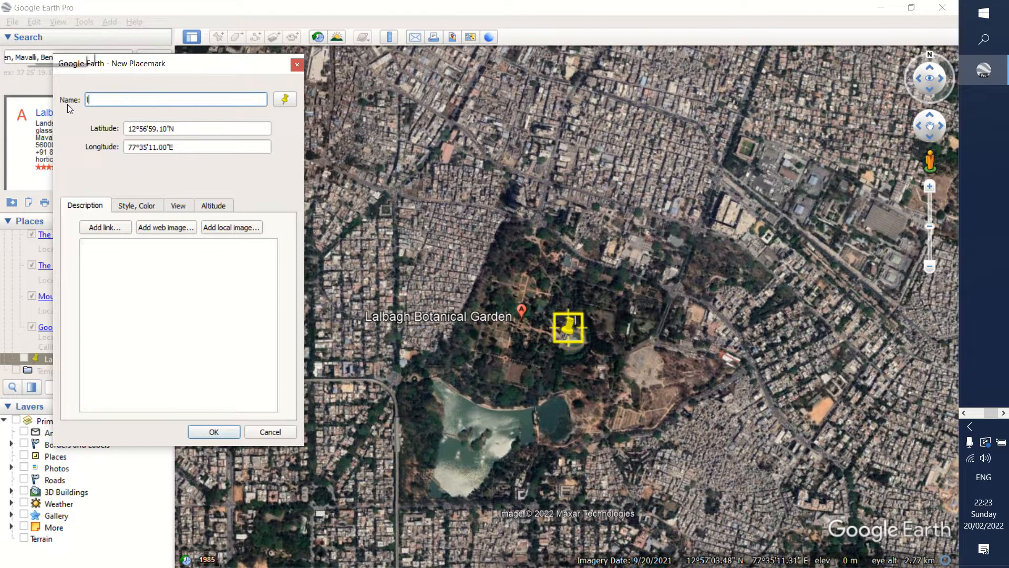
{"action": "type", "text": "La"}
{"action": "type", "text": "lBhag "}
{"action": "type", "text": "Gard"}
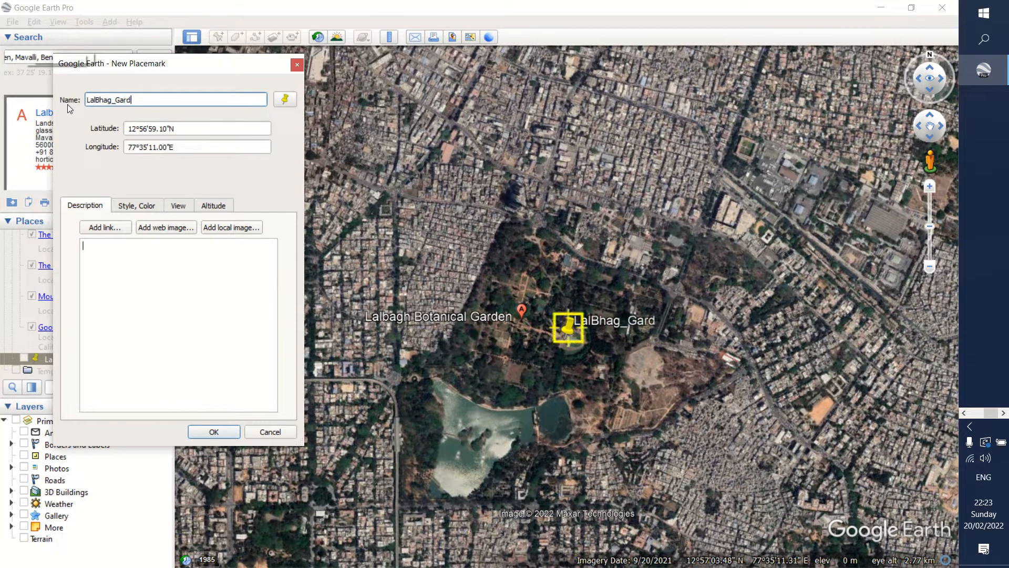
{"action": "type", "text": "en_Bengaluru"}
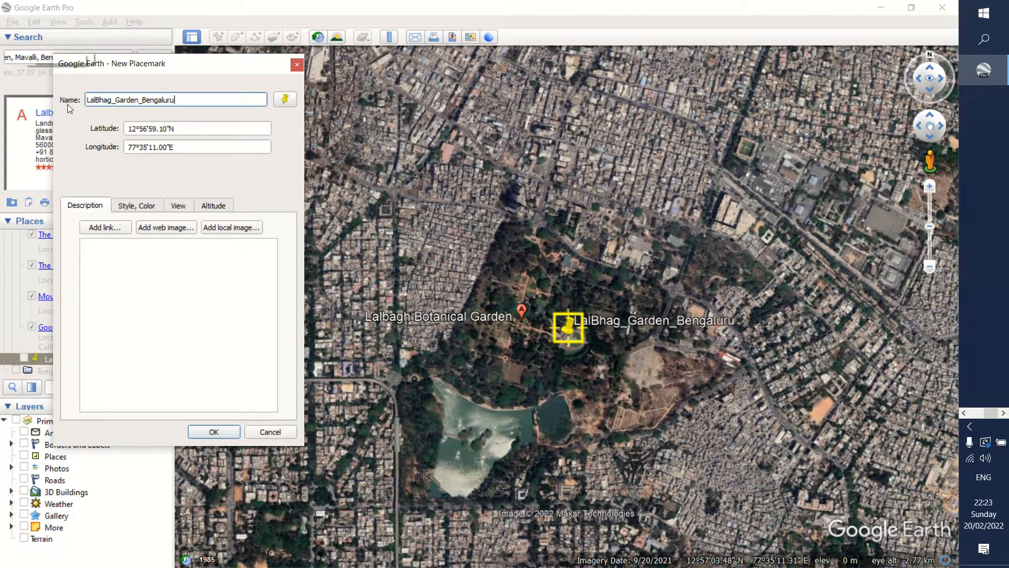
{"action": "left_click", "coordinate": [214, 432]}
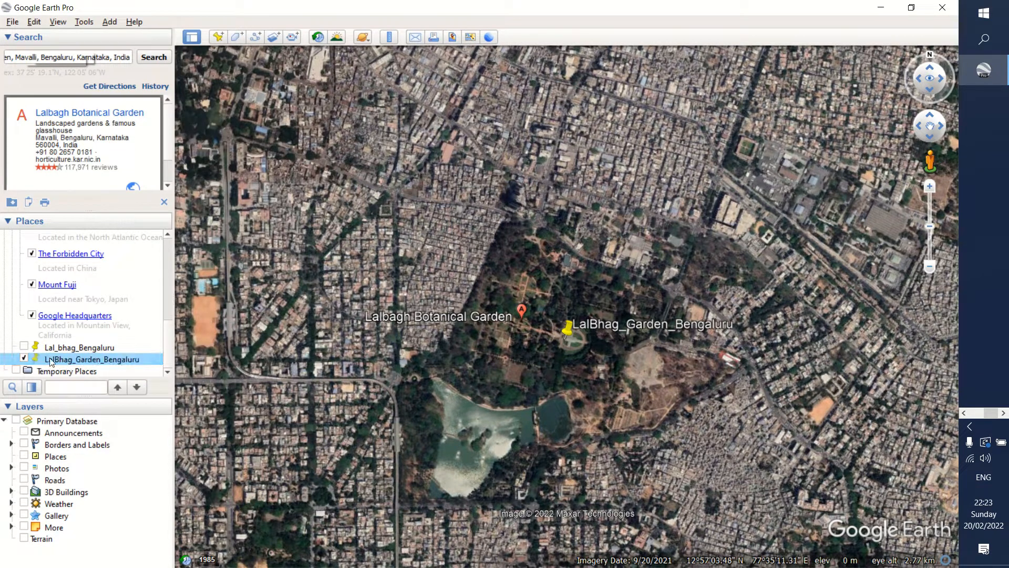
Save the LalBhag_Garden_Bengaluru placemark as LalBhag_Garden_Bengaluru.kmz in the GIS_training folder under Documents.
{"action": "left_click", "coordinate": [24, 358]}
{"action": "left_click", "coordinate": [24, 359]}
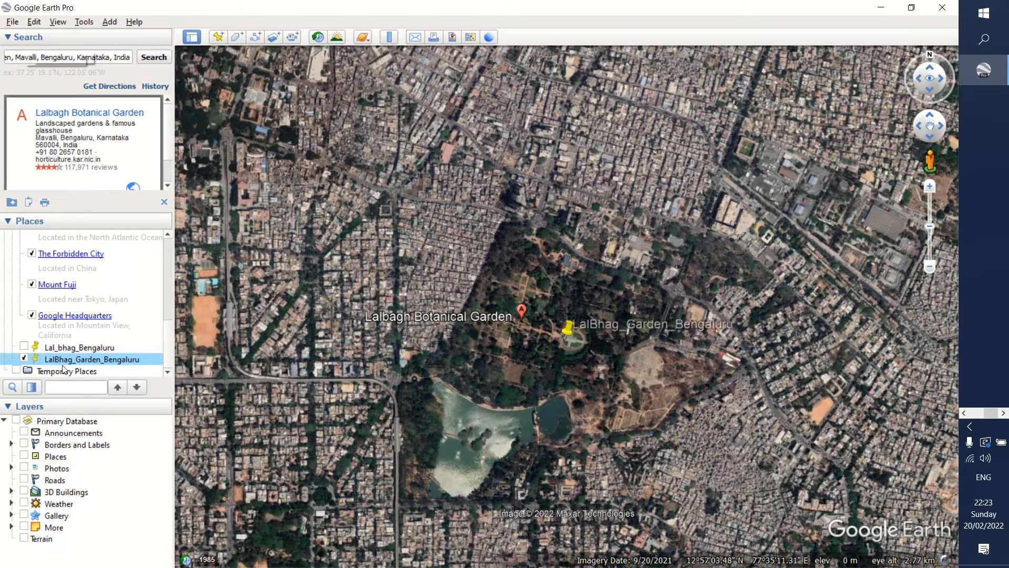
{"action": "right_click", "coordinate": [93, 362]}
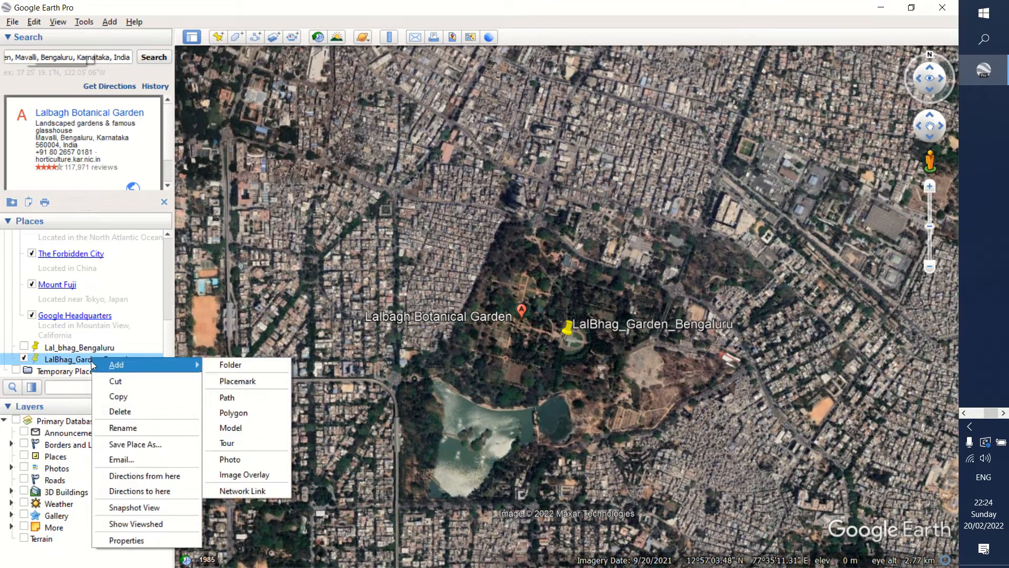
{"action": "left_click", "coordinate": [139, 446]}
{"action": "left_click_drag", "start_coordinate": [262, 31], "coordinate": [412, 84]}
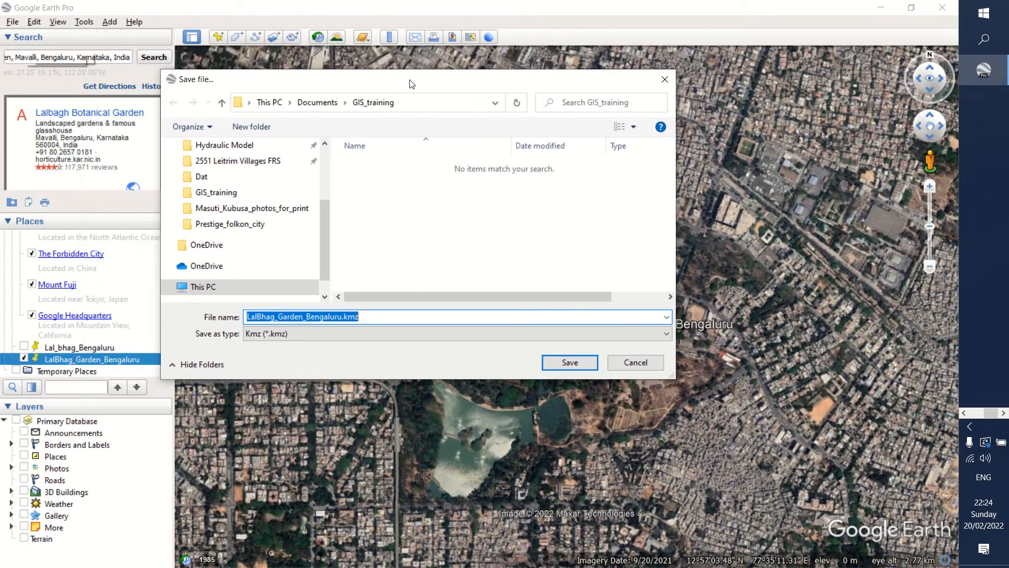
{"action": "left_click", "coordinate": [326, 104]}
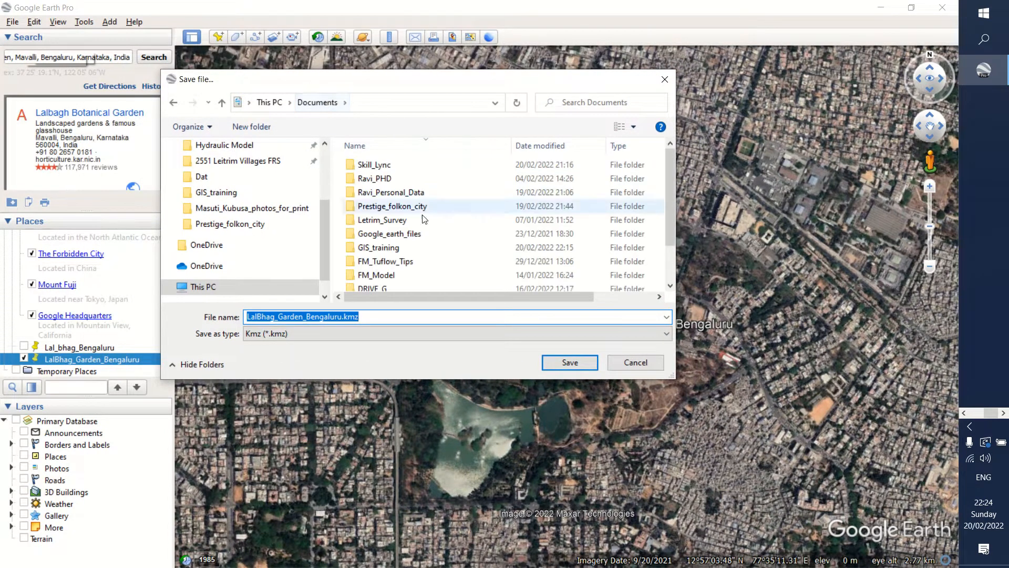
{"action": "double_click", "coordinate": [373, 248]}
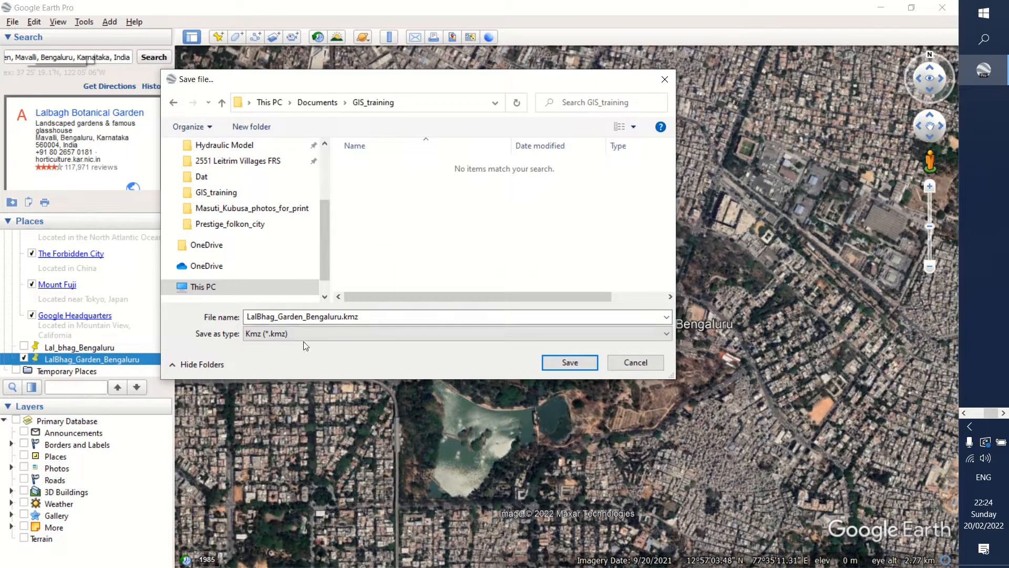
{"action": "double_click", "coordinate": [364, 316]}
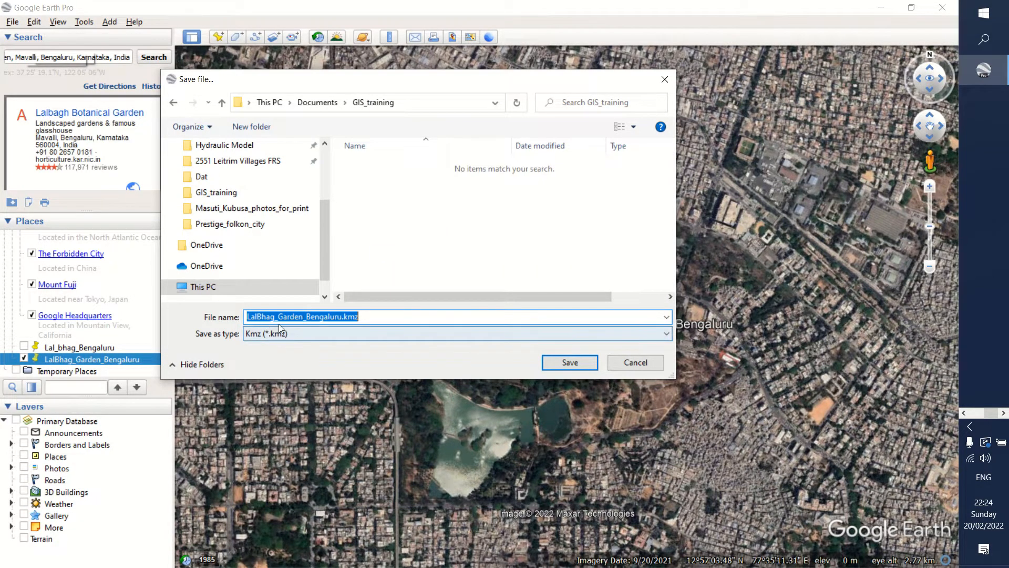
{"action": "left_click", "coordinate": [372, 316]}
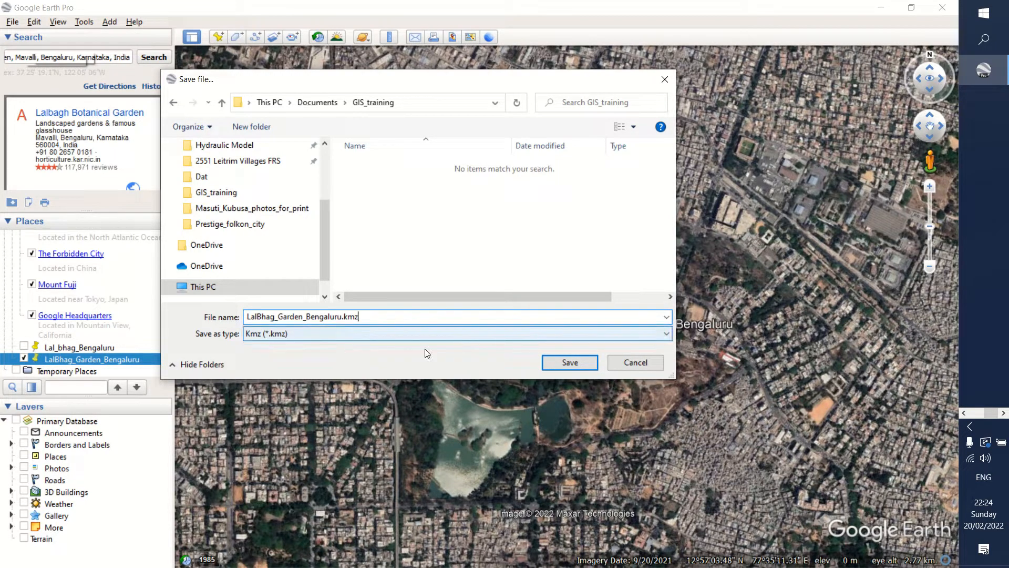
{"action": "left_click", "coordinate": [553, 362]}
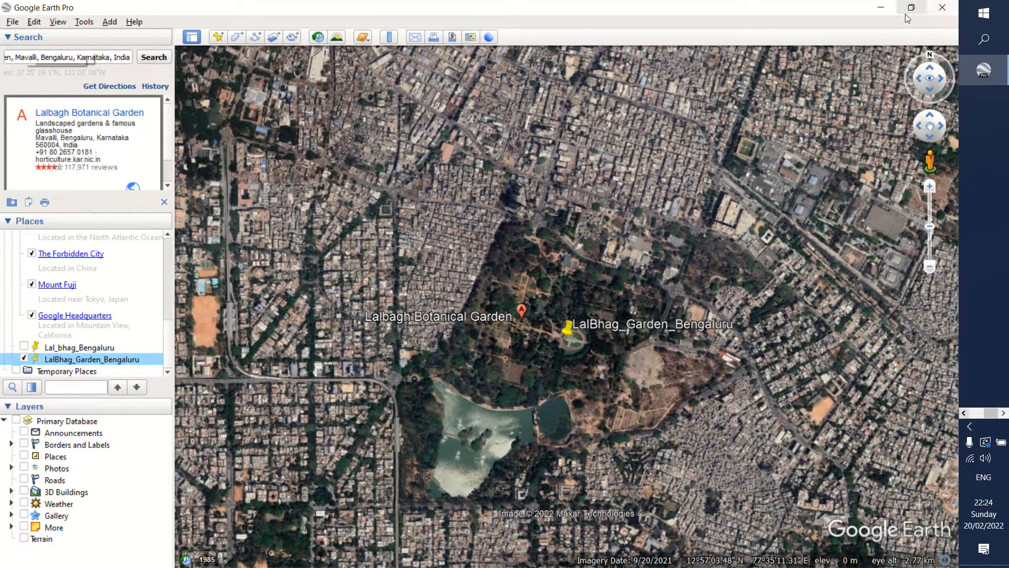
Close Google Earth Pro and copy the QGIS download link from the Fundamentals of GIS document in Word.
{"action": "left_click", "coordinate": [942, 9]}
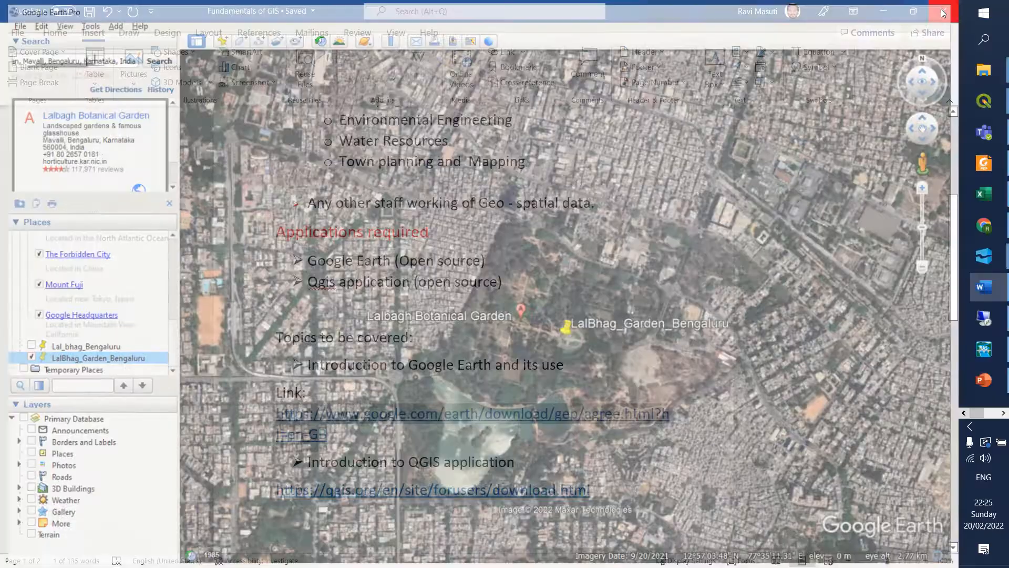
{"action": "left_click", "coordinate": [581, 308]}
{"action": "scroll", "coordinate": [583, 305], "scroll_direction": "down", "scroll_amount": 1}
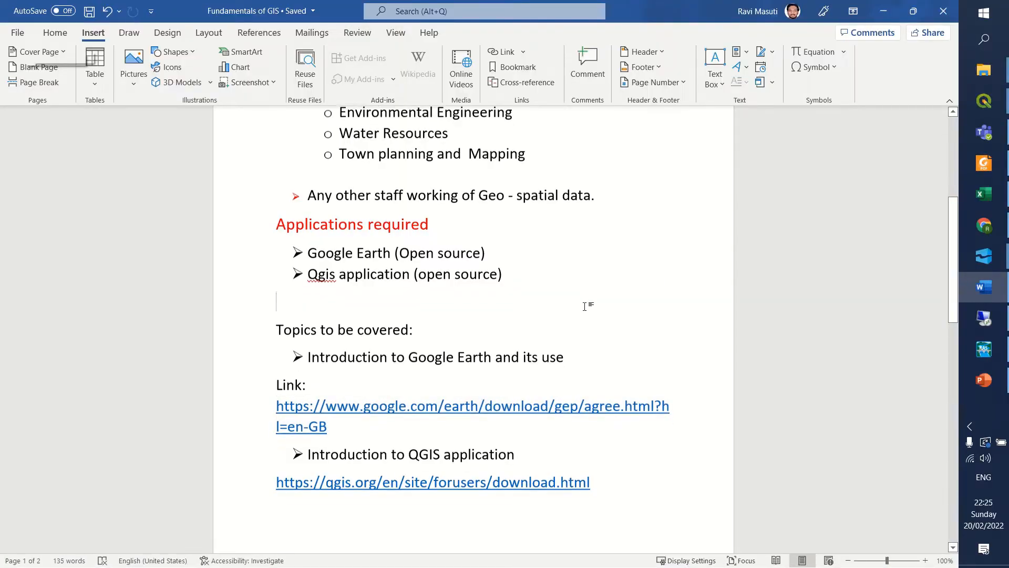
{"action": "scroll", "coordinate": [579, 298], "scroll_direction": "up", "scroll_amount": 1}
{"action": "scroll", "coordinate": [580, 298], "scroll_direction": "down", "scroll_amount": 1}
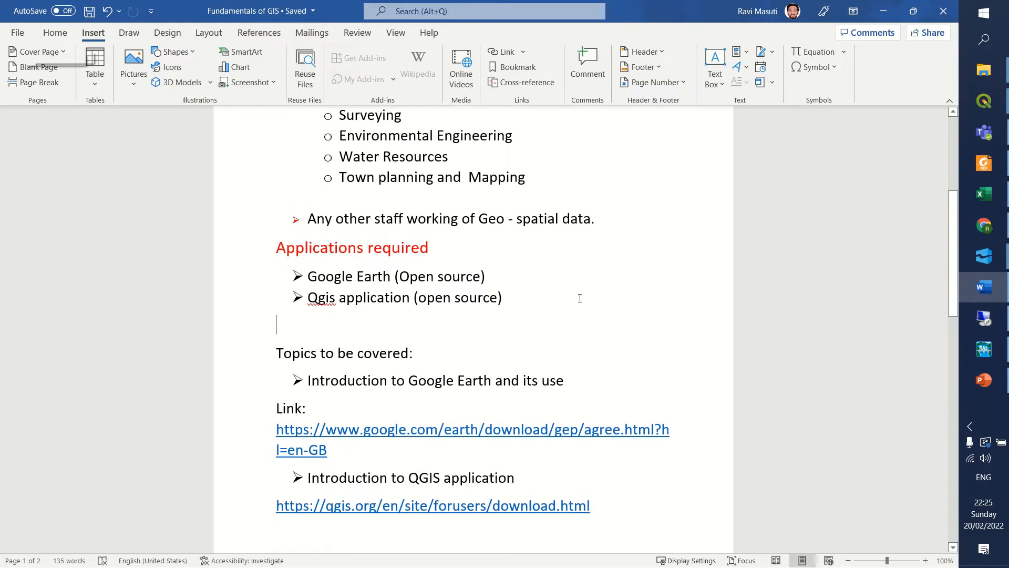
{"action": "scroll", "coordinate": [580, 298], "scroll_direction": "down", "scroll_amount": 3}
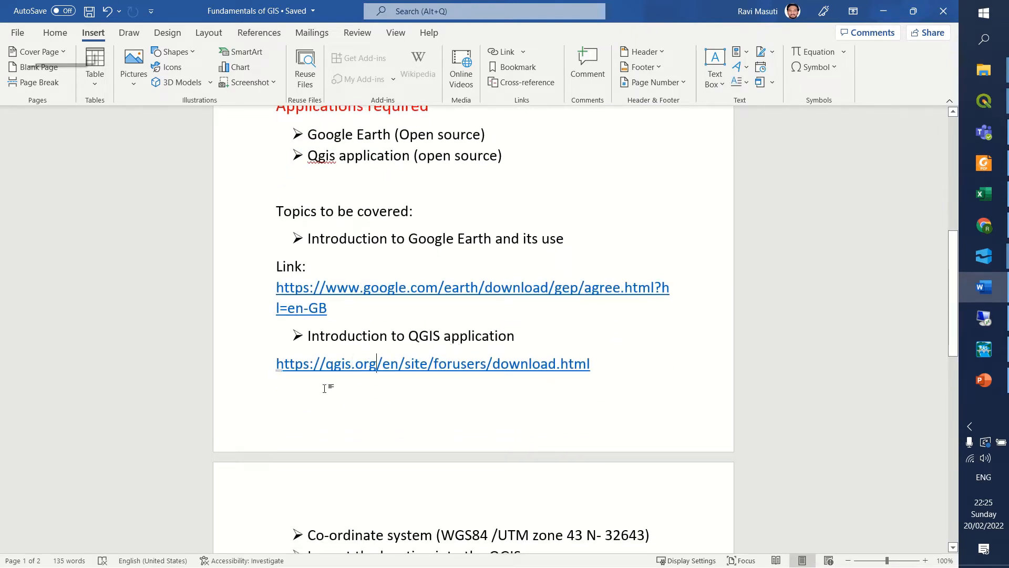
{"action": "left_click_drag", "start_coordinate": [277, 365], "coordinate": [601, 368]}
{"action": "key", "text": "ctrl+c"}
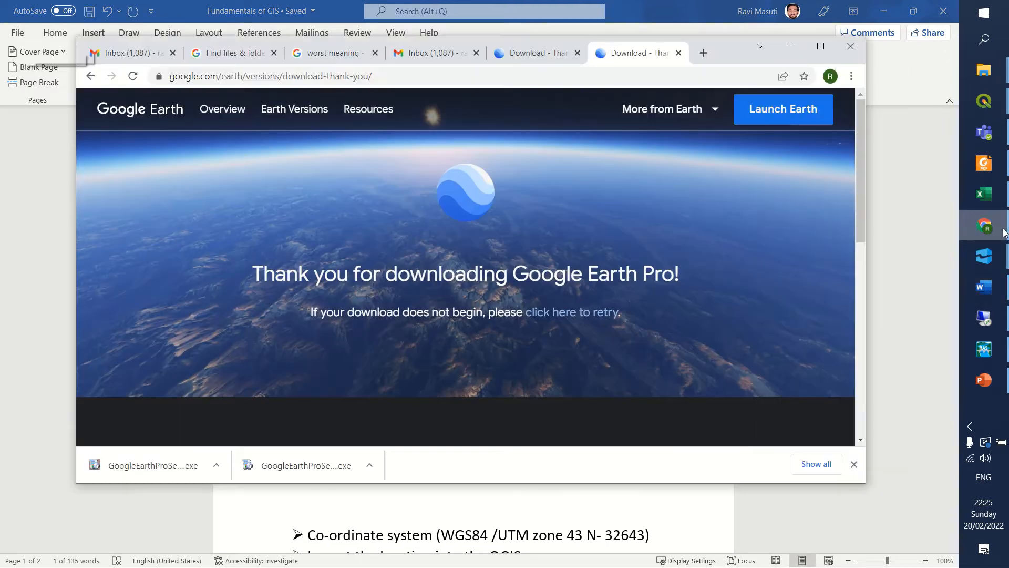
{"action": "left_click", "coordinate": [984, 226]}
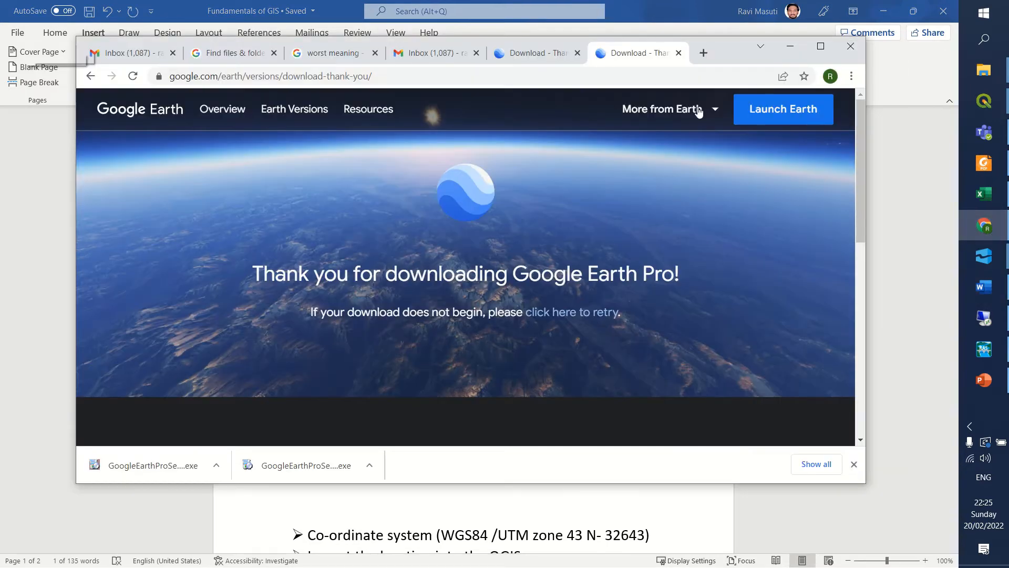
{"action": "left_click", "coordinate": [702, 53]}
{"action": "key", "text": "ctrl+v"}
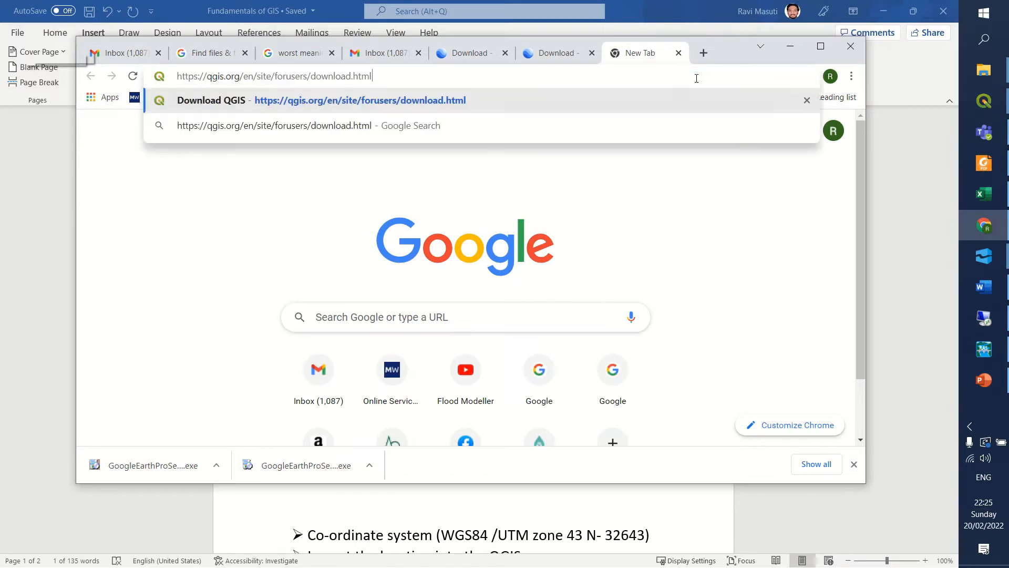
{"action": "key", "text": "Return"}
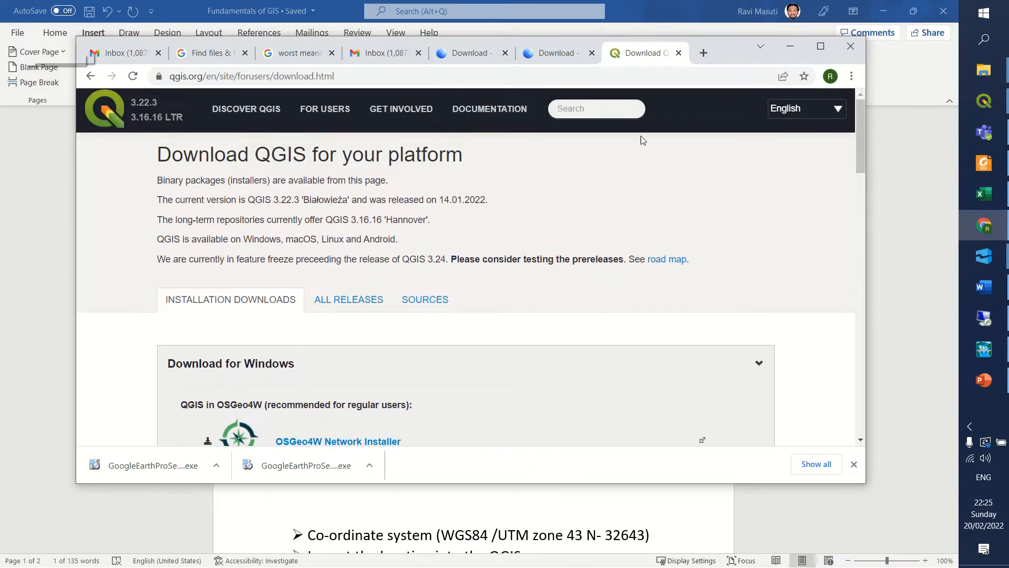
{"action": "left_click", "coordinate": [820, 46]}
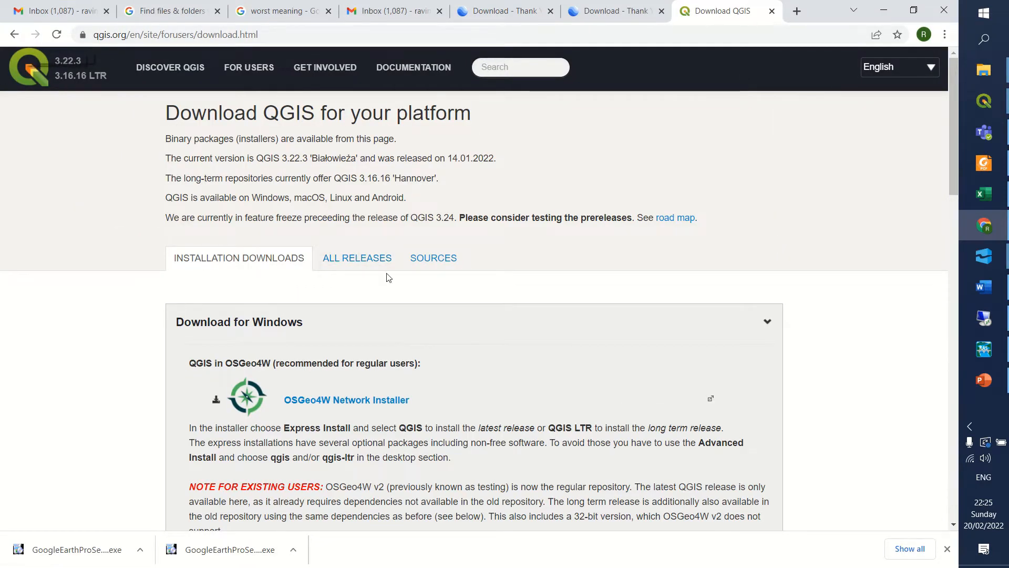
Download the long term release QGIS Standalone Installer Version 3.16 for Windows and minimize the browser.
{"action": "scroll", "coordinate": [390, 273], "scroll_direction": "down", "scroll_amount": 5}
{"action": "scroll", "coordinate": [390, 273], "scroll_direction": "down", "scroll_amount": 2}
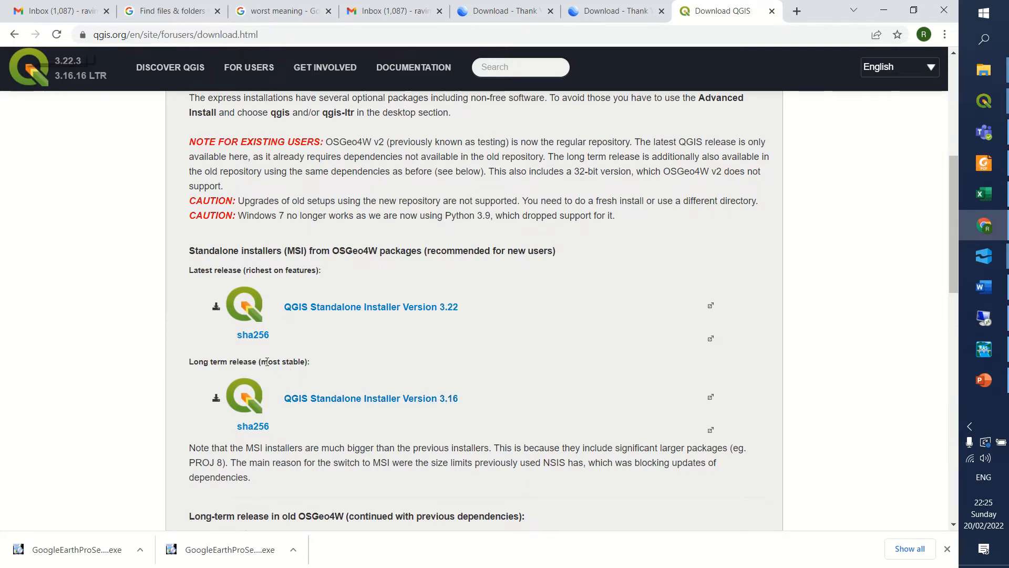
{"action": "left_click_drag", "start_coordinate": [266, 363], "coordinate": [309, 363]}
{"action": "left_click", "coordinate": [310, 398]}
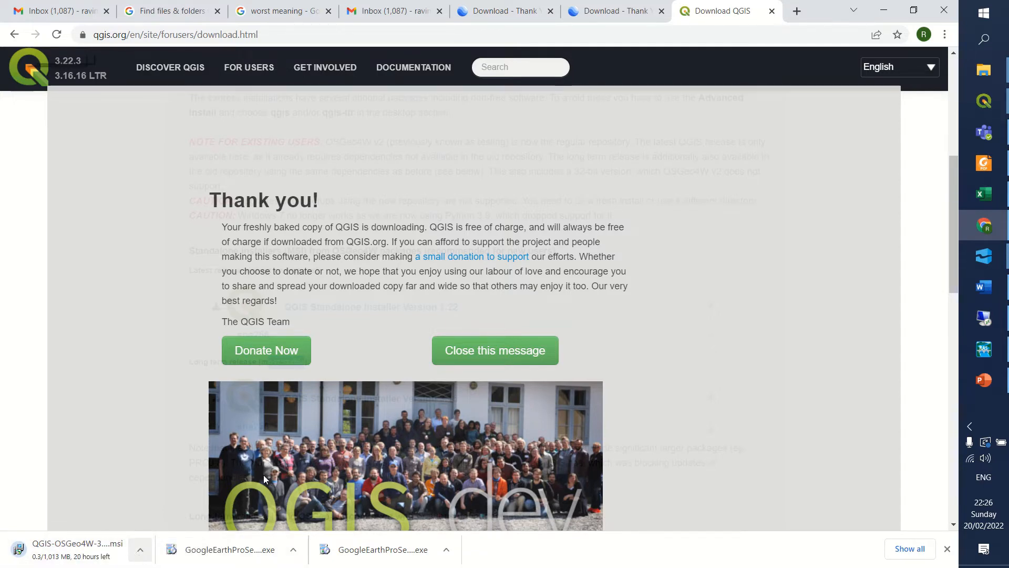
{"action": "left_click", "coordinate": [885, 15]}
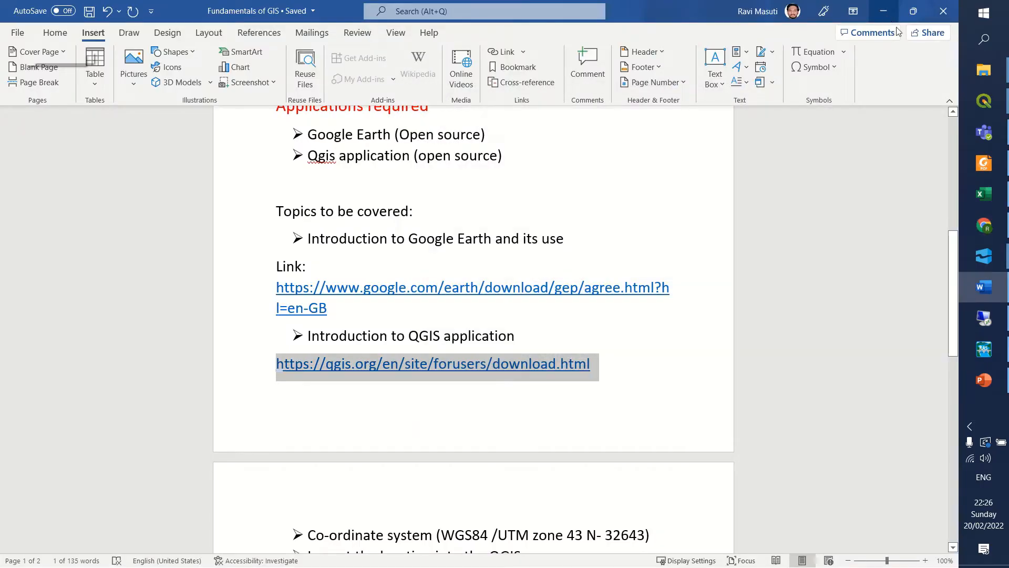
Search the computer for "Qgis" and launch QGIS Desktop 3.10.0 with GRASS 7.6.1.
{"action": "left_click", "coordinate": [979, 41]}
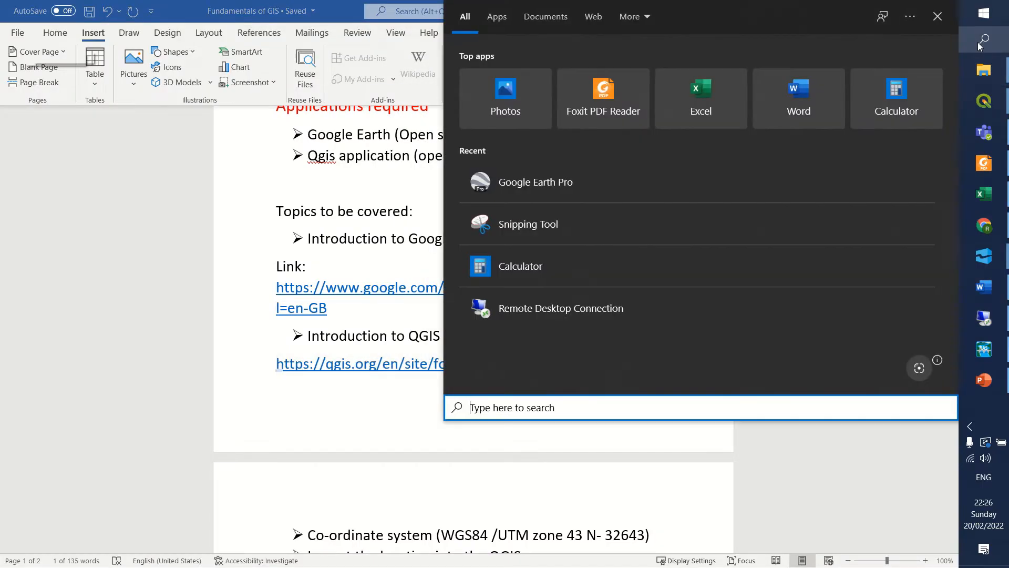
{"action": "type", "text": "Qgis"}
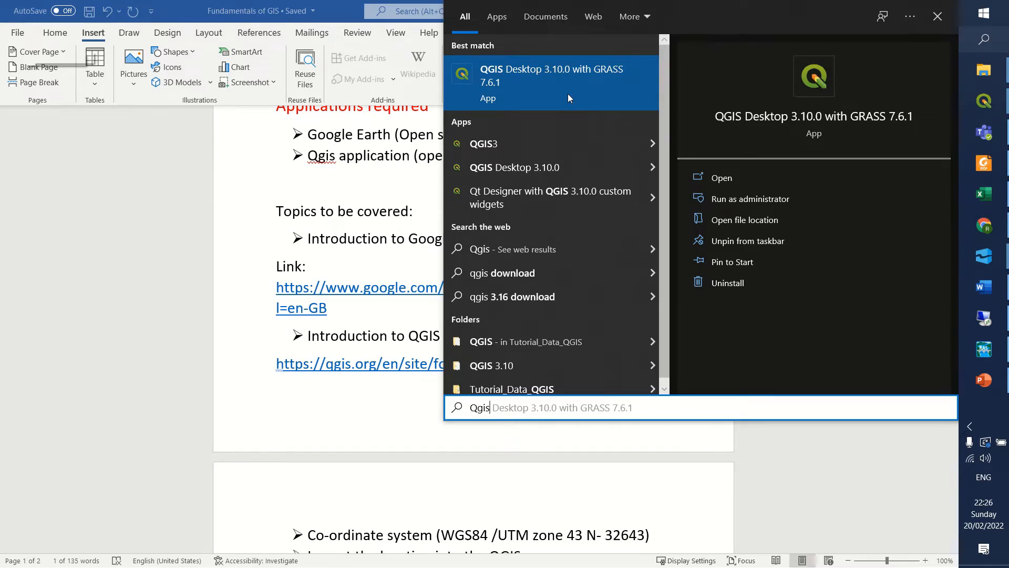
{"action": "left_click", "coordinate": [568, 94]}
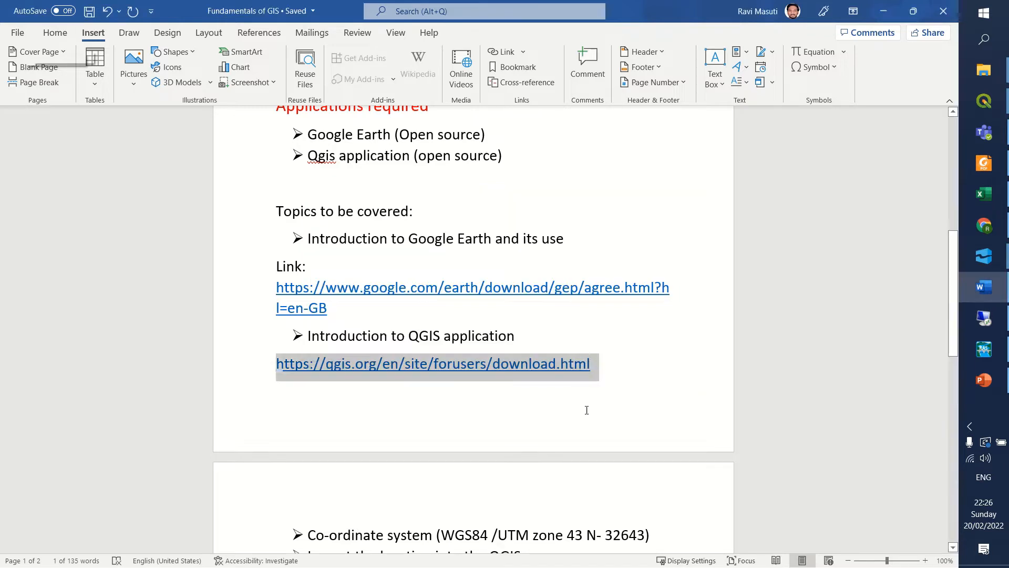
{"action": "scroll", "coordinate": [554, 329], "scroll_direction": "down", "scroll_amount": 3}
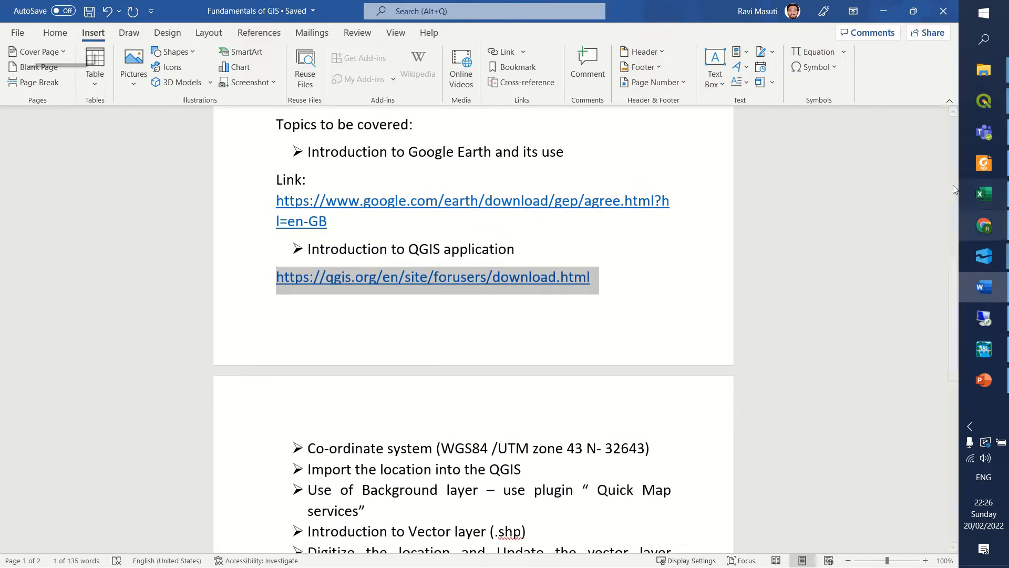
{"action": "mouse_move", "coordinate": [1003, 113]}
{"action": "left_click", "coordinate": [881, 251]}
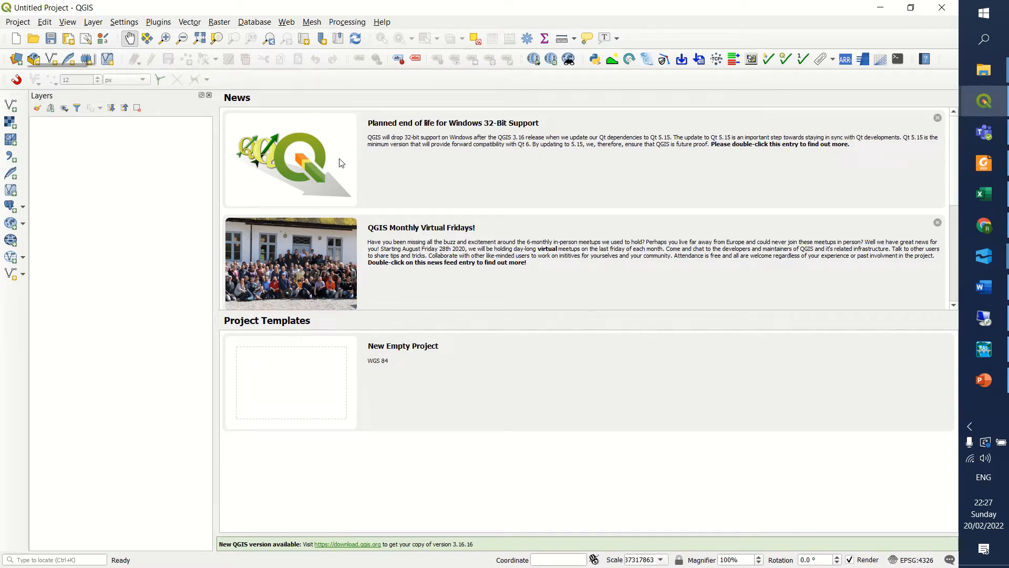
Create a new empty project from the WGS 84 project template.
{"action": "double_click", "coordinate": [316, 383]}
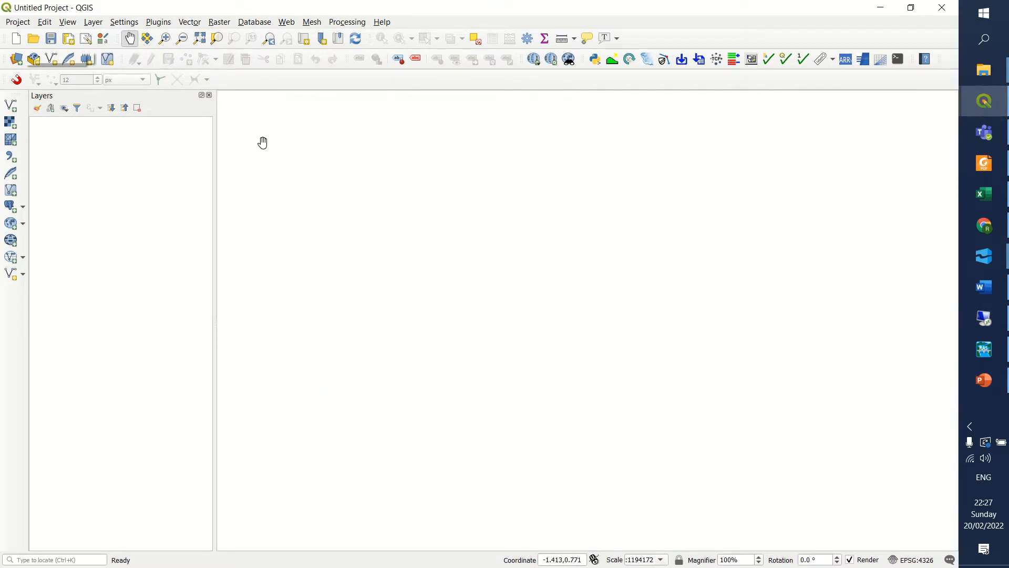
{"action": "left_click", "coordinate": [20, 22]}
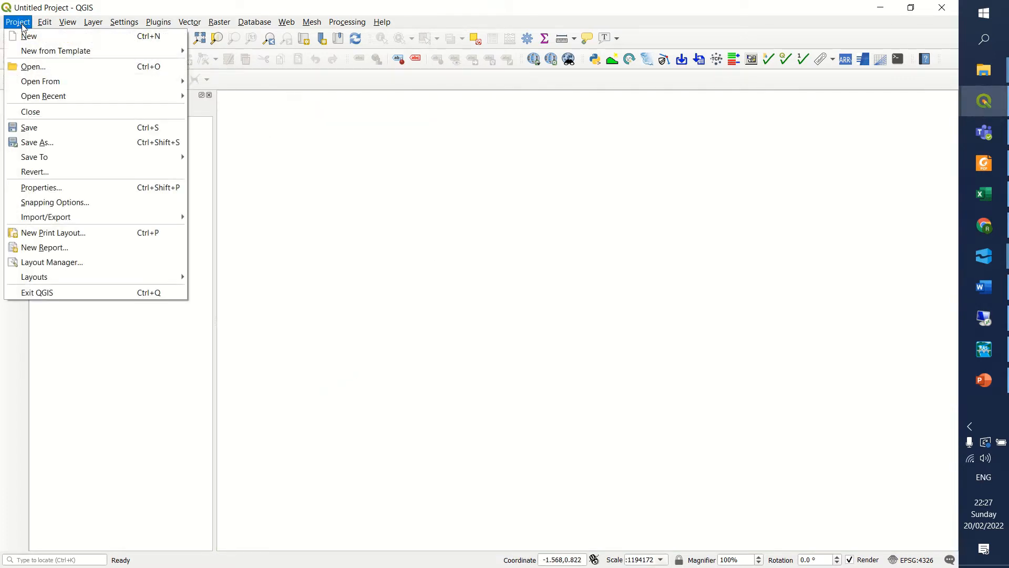
{"action": "left_click", "coordinate": [351, 225]}
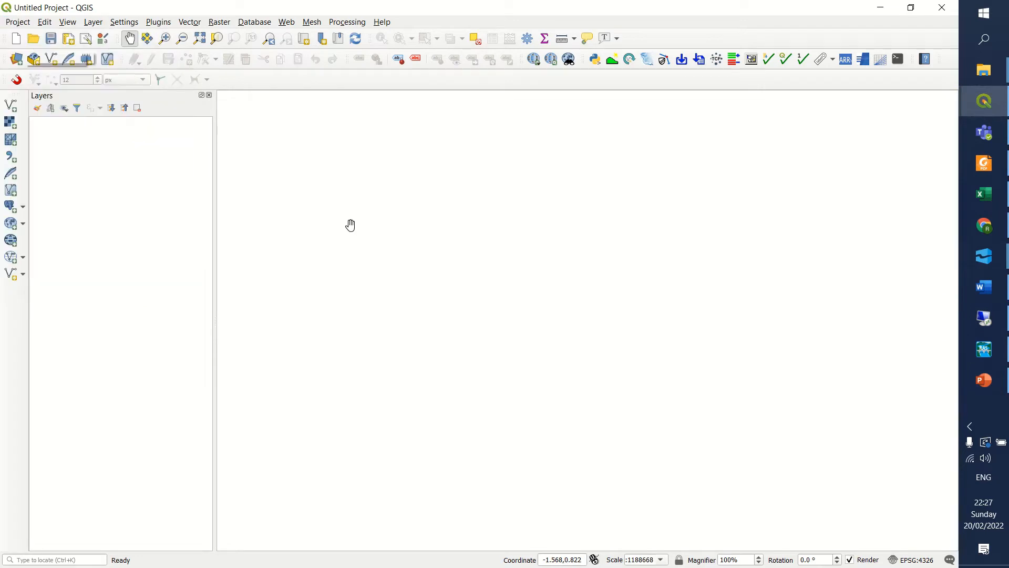
Save the project as Gis_workspace in QGZ format in the GIS_training folder under Documents.
{"action": "left_click", "coordinate": [18, 23]}
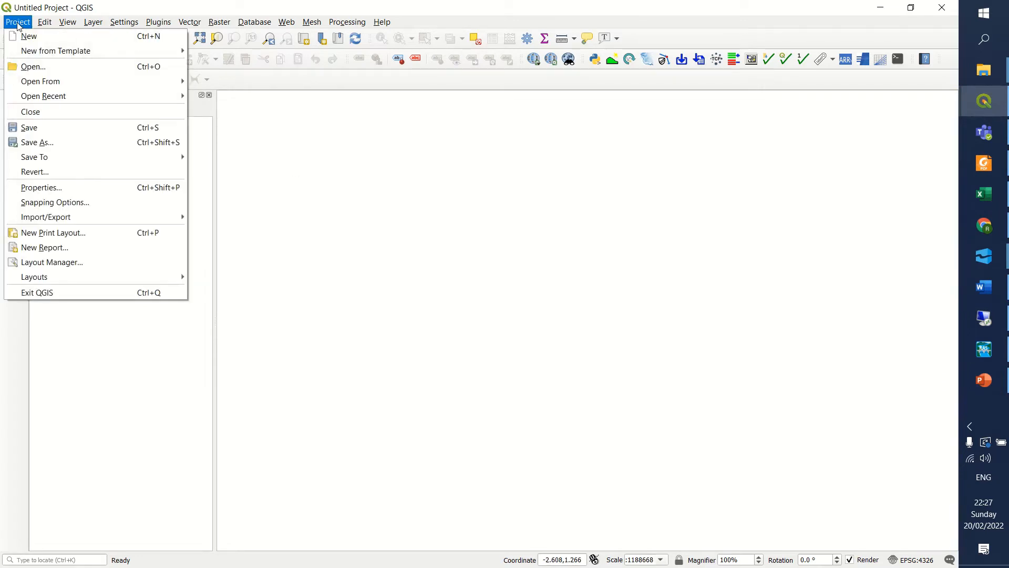
{"action": "left_click", "coordinate": [45, 143]}
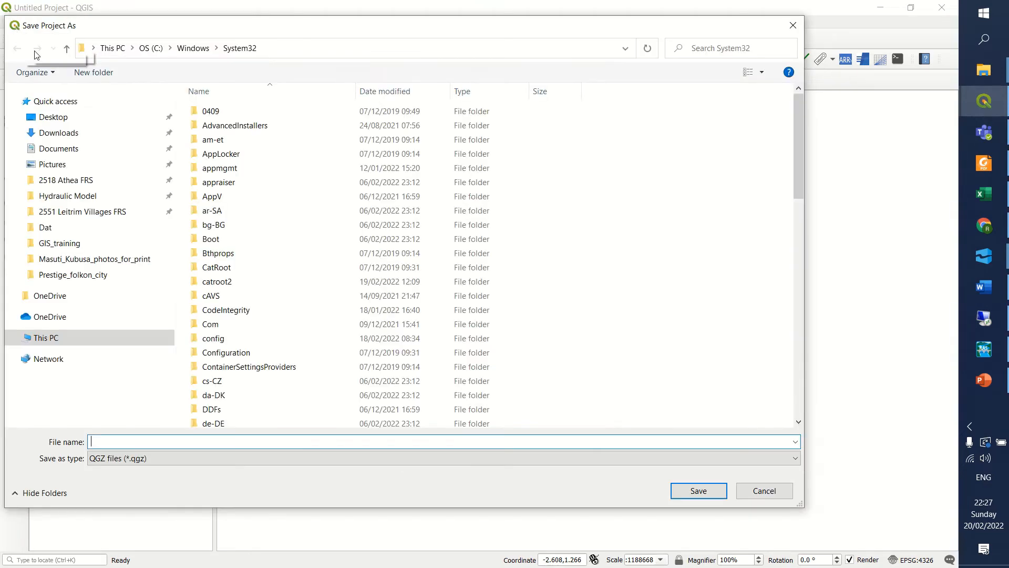
{"action": "left_click_drag", "start_coordinate": [203, 30], "coordinate": [245, 39]}
{"action": "left_click", "coordinate": [131, 165]}
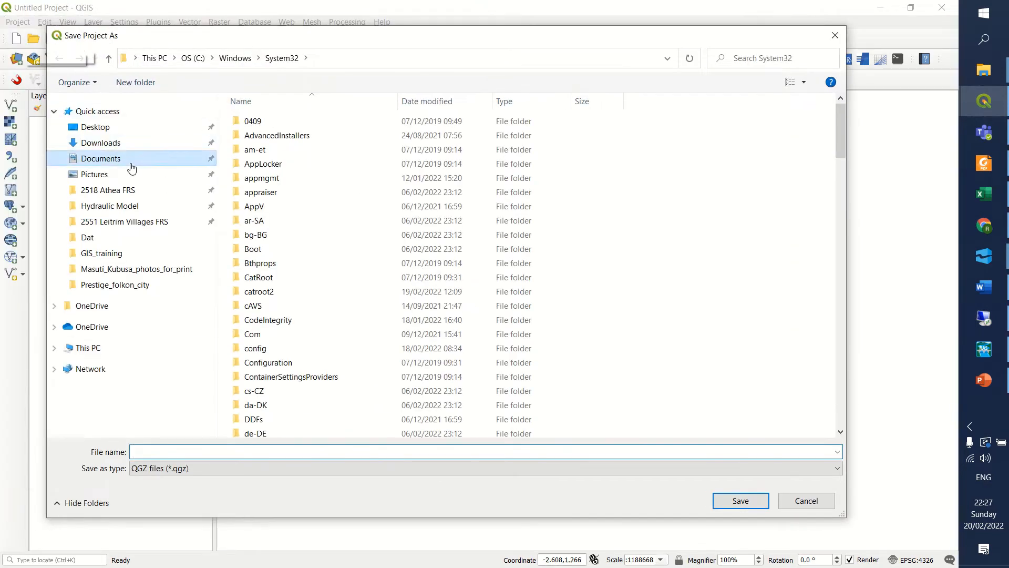
{"action": "double_click", "coordinate": [265, 206]}
{"action": "left_click", "coordinate": [212, 454]}
{"action": "type", "text": "Gis_work"}
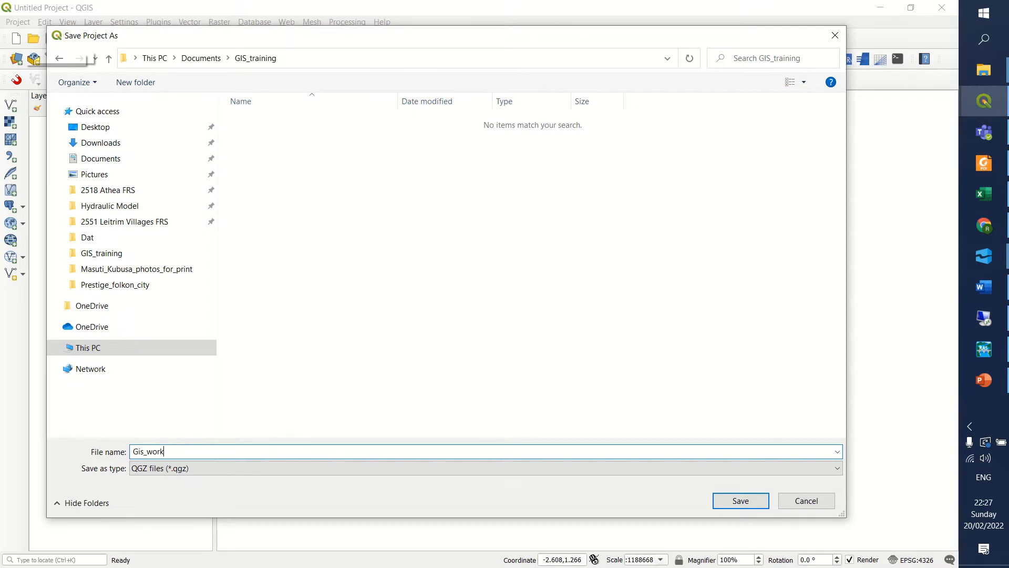
{"action": "type", "text": "space"}
{"action": "left_click", "coordinate": [740, 502]}
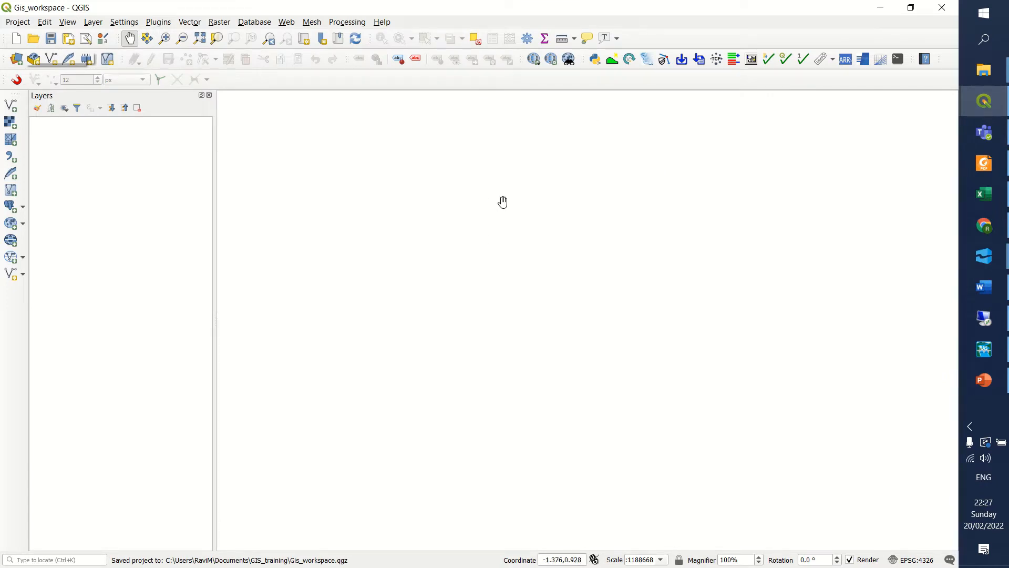
{"action": "left_click", "coordinate": [51, 38]}
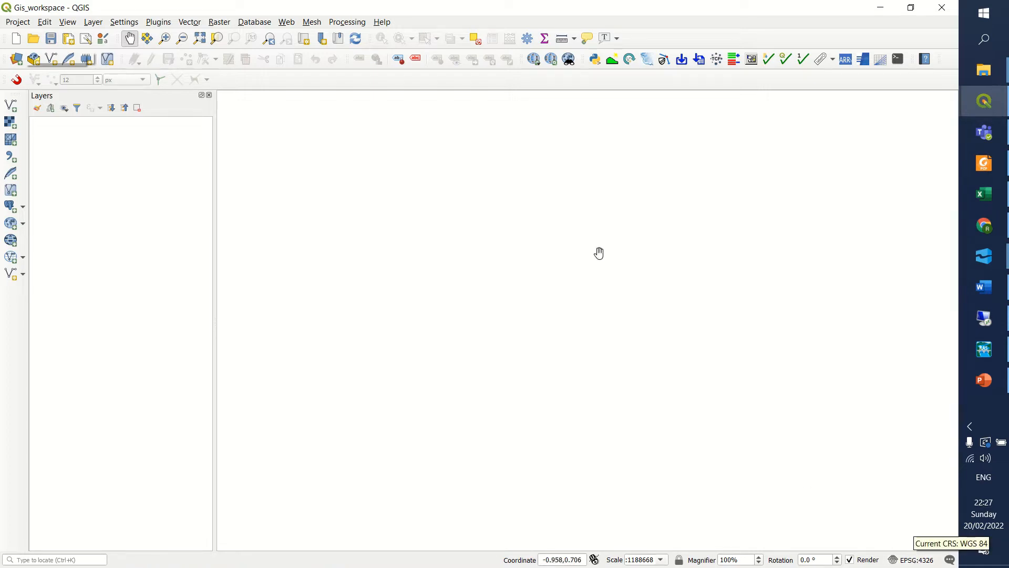
Open the project's coordinate reference system settings and consult the projected coordinate system map for India in the Fundamentals of GIS Word document.
{"action": "left_click", "coordinate": [902, 563]}
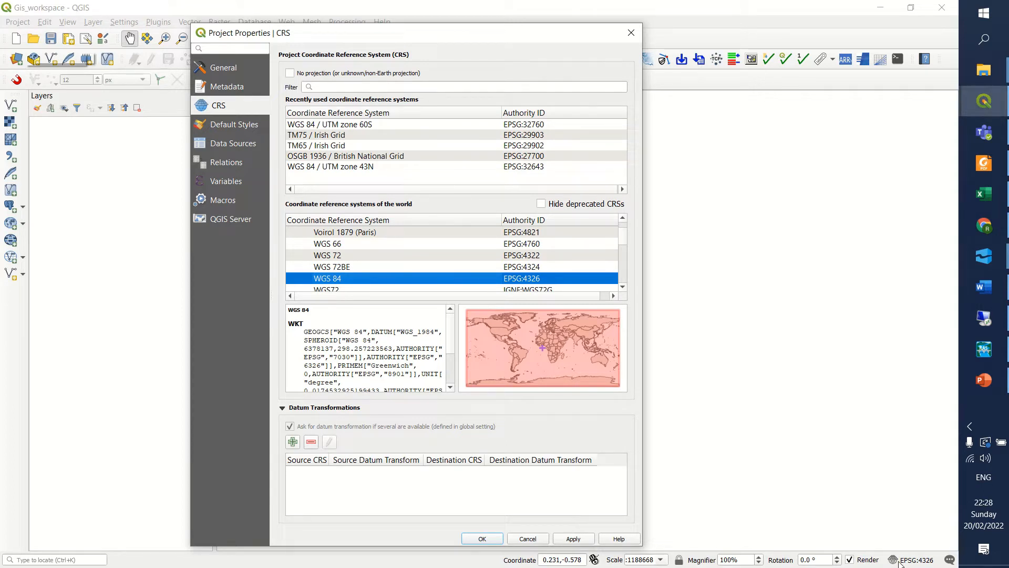
{"action": "left_click", "coordinate": [984, 290]}
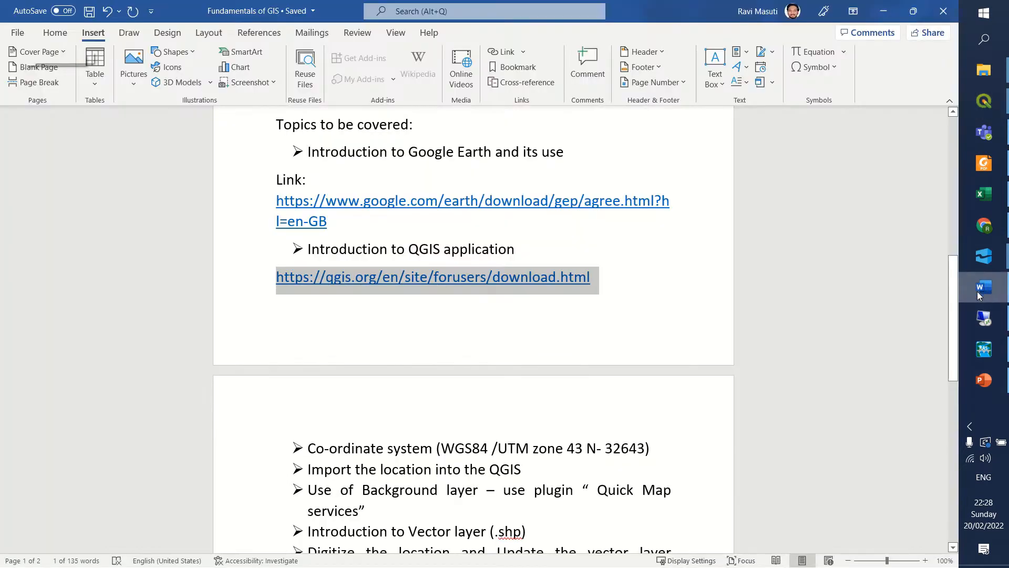
{"action": "scroll", "coordinate": [594, 316], "scroll_direction": "down", "scroll_amount": 8}
{"action": "scroll", "coordinate": [595, 329], "scroll_direction": "down", "scroll_amount": 2}
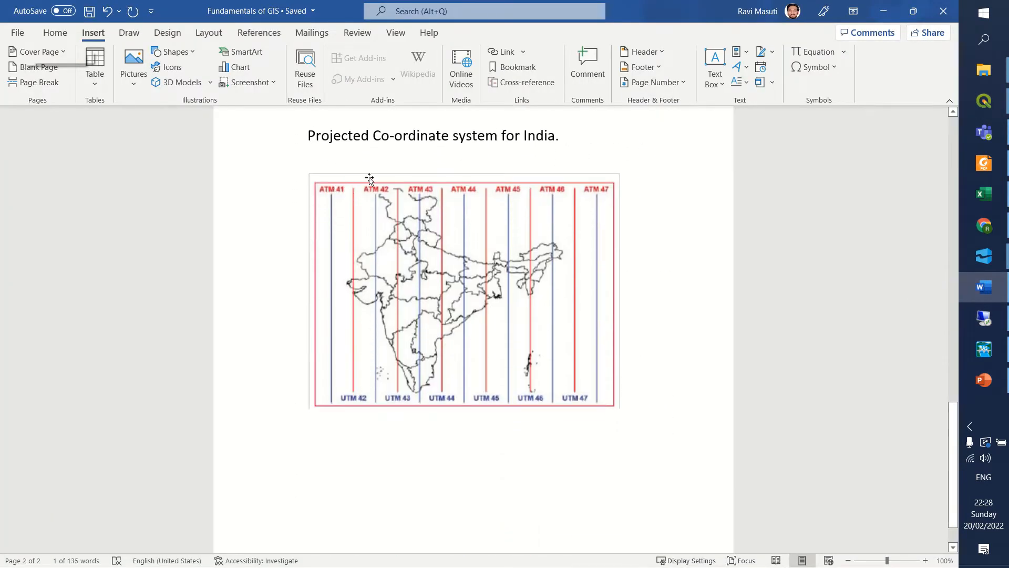
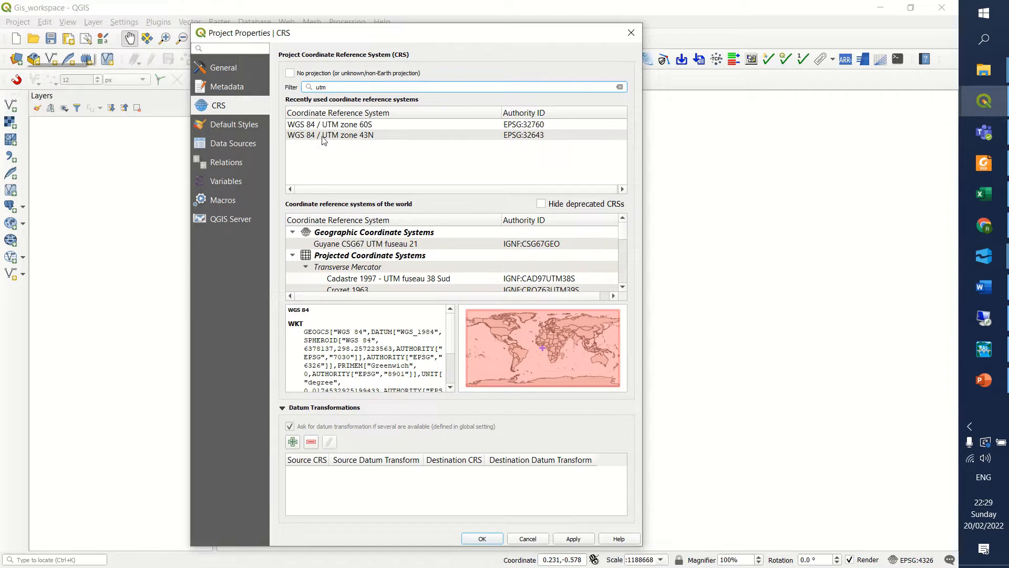
Compare the map coverage of the WGS 84 / UTM zones 43N, 44N, 45N and 43S among the available coordinate systems.
{"action": "left_click", "coordinate": [324, 135]}
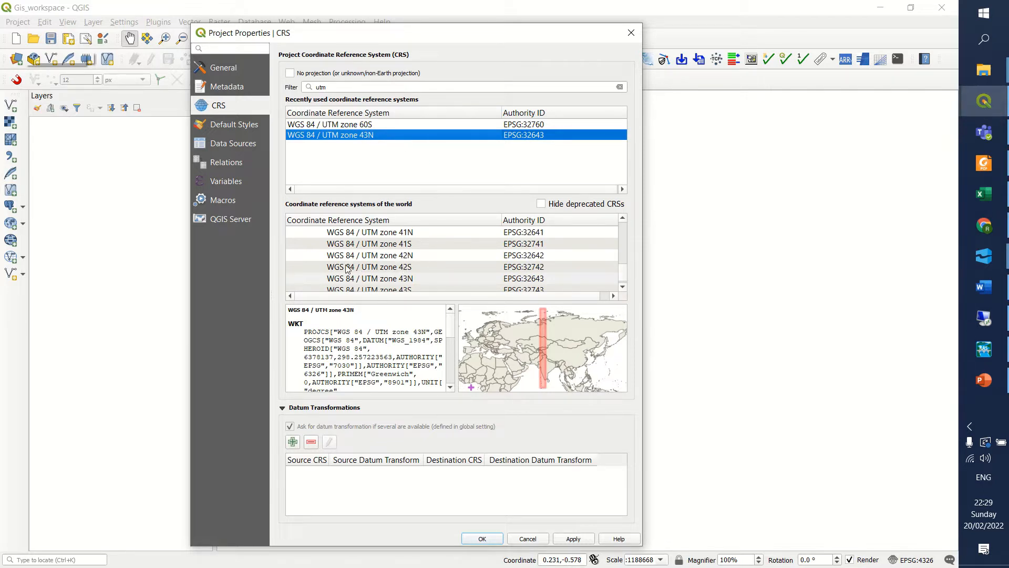
{"action": "left_click", "coordinate": [409, 278]}
{"action": "scroll", "coordinate": [407, 271], "scroll_direction": "down", "scroll_amount": 1}
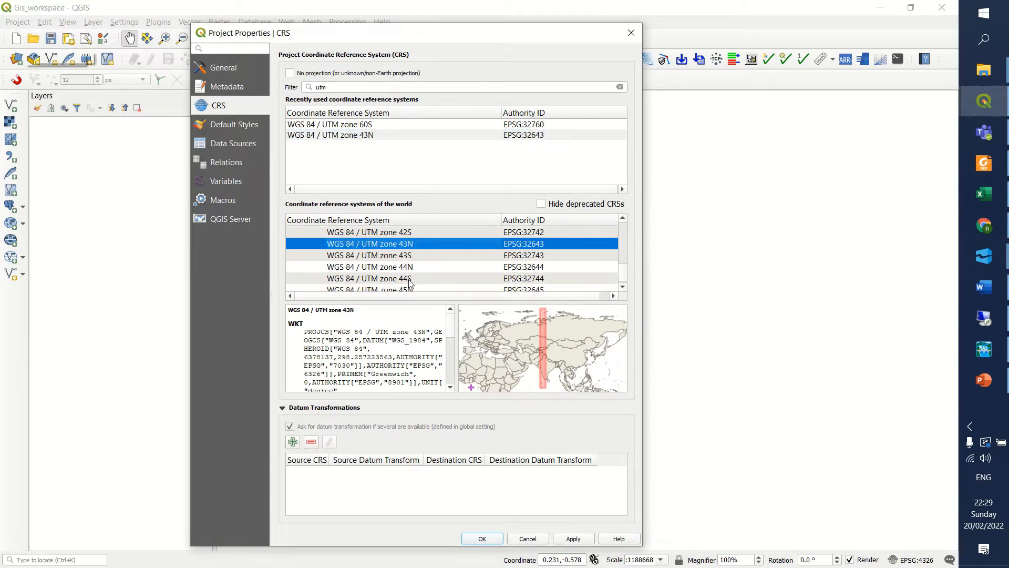
{"action": "left_click", "coordinate": [406, 268]}
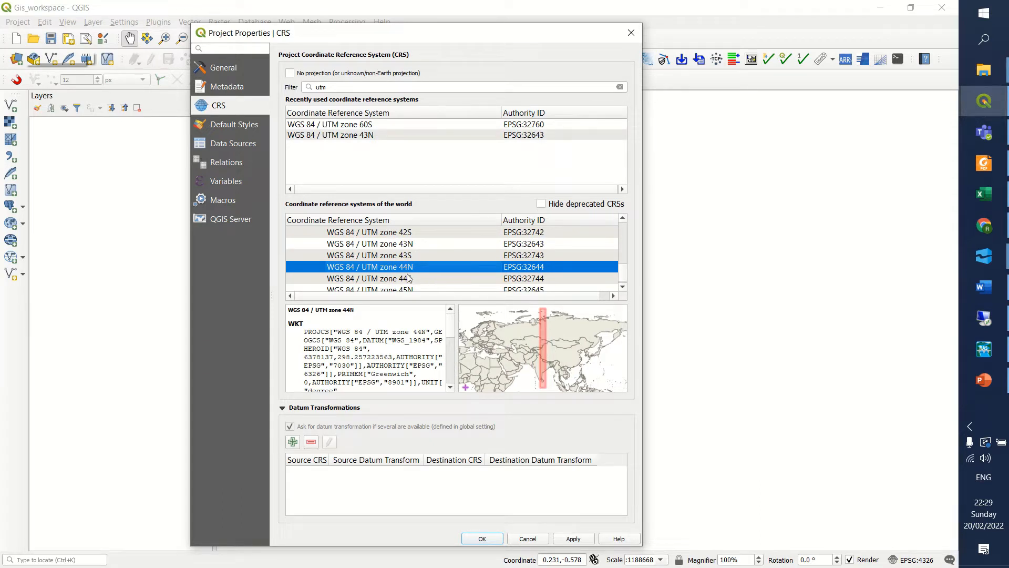
{"action": "scroll", "coordinate": [418, 265], "scroll_direction": "down", "scroll_amount": 1}
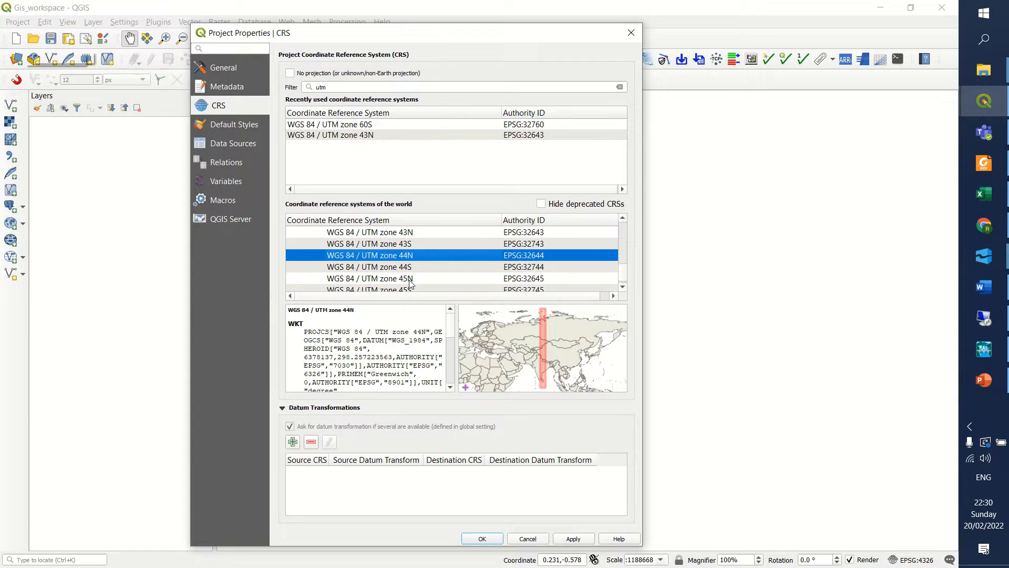
{"action": "left_click", "coordinate": [409, 279]}
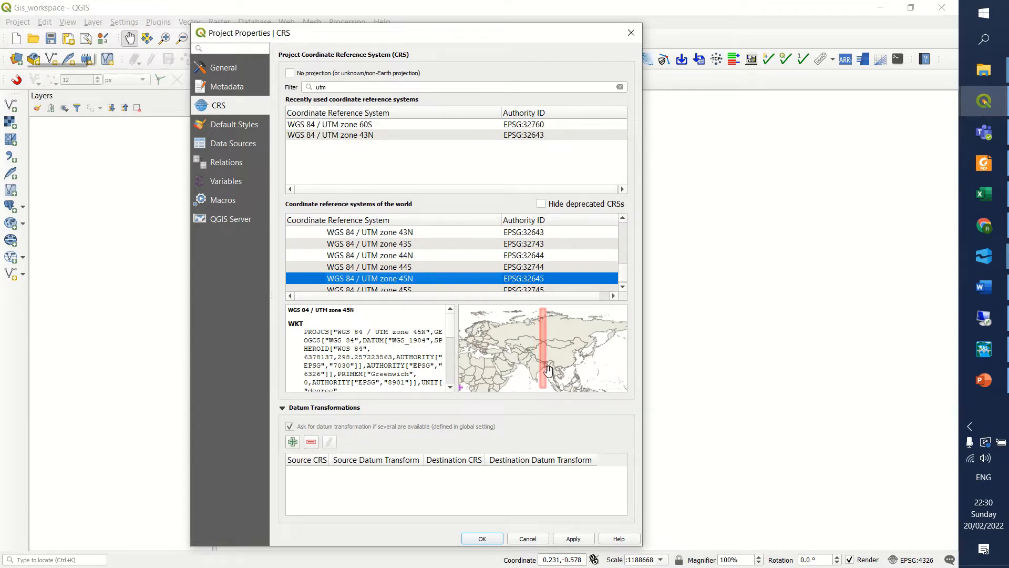
{"action": "scroll", "coordinate": [406, 274], "scroll_direction": "up", "scroll_amount": 1}
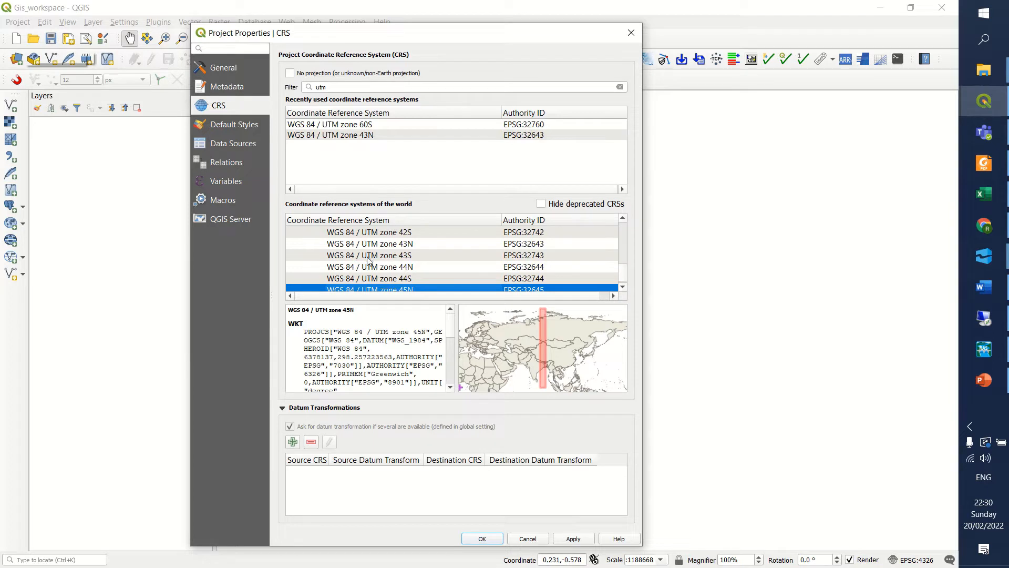
{"action": "left_click", "coordinate": [339, 260]}
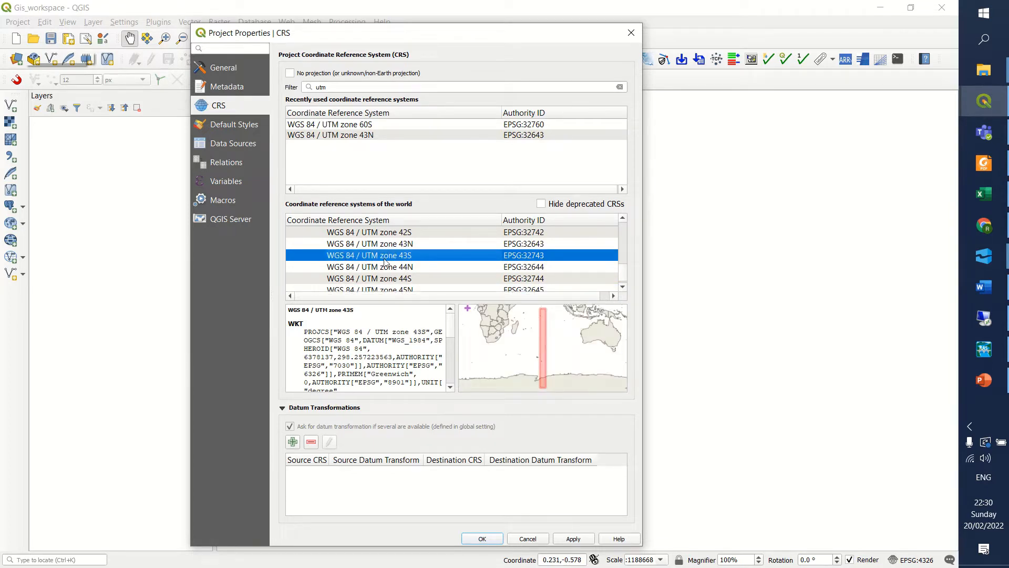
Set the project's coordinate reference system to WGS 84 / UTM zone 43N (EPSG:32643) and close the project properties.
{"action": "left_click", "coordinate": [406, 245]}
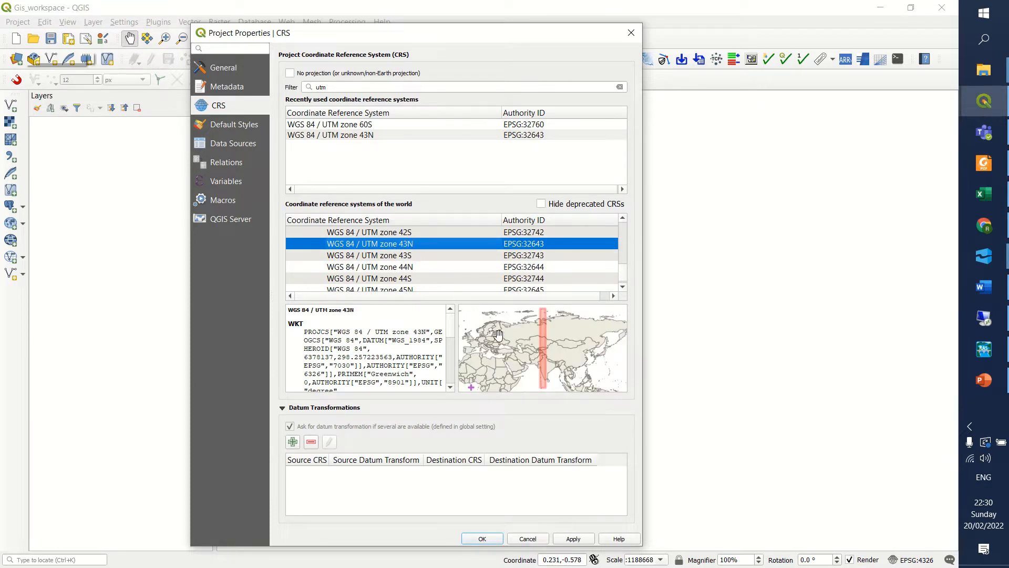
{"action": "left_click", "coordinate": [573, 540]}
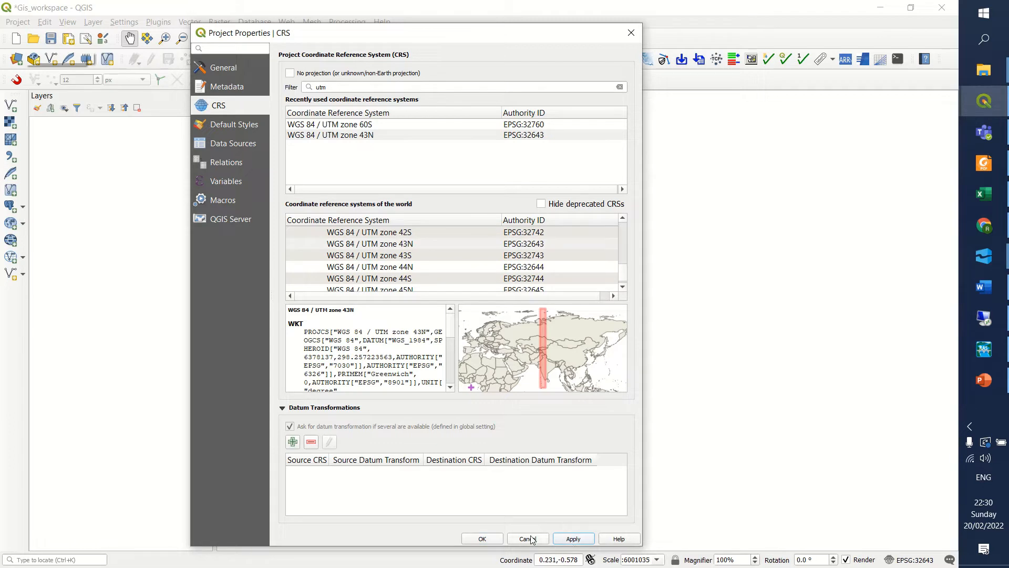
{"action": "left_click", "coordinate": [487, 538]}
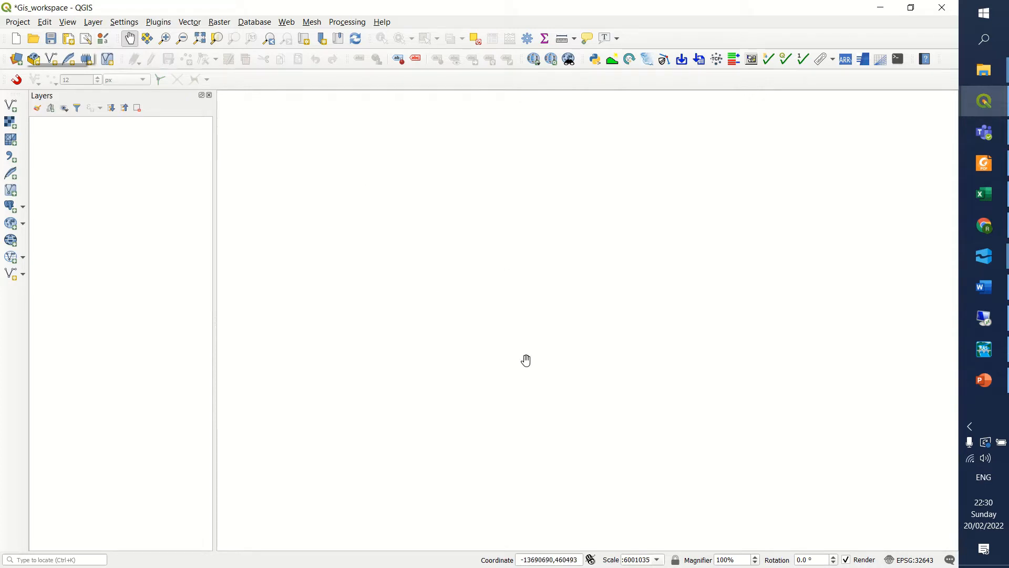
Add LalBhag_Garden_Bengaluru.kmz from the GIS_training folder to the project as a vector layer.
{"action": "left_click", "coordinate": [93, 22]}
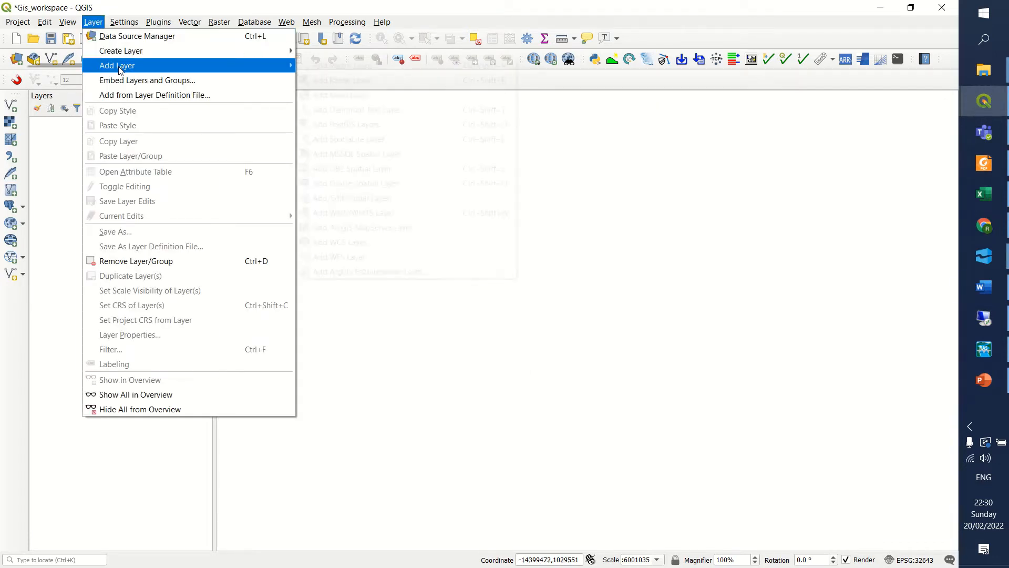
{"action": "mouse_move", "coordinate": [121, 70]}
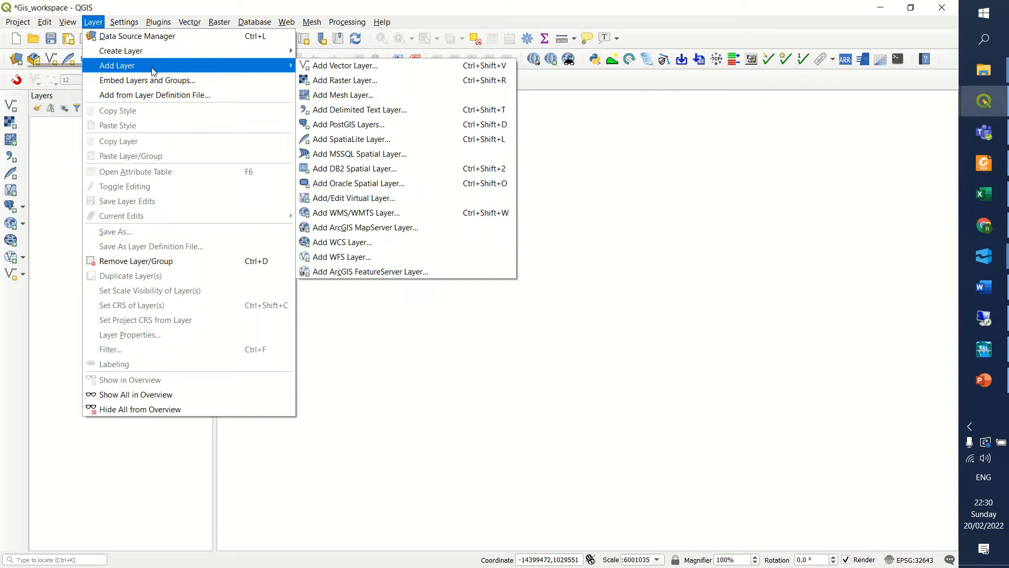
{"action": "left_click", "coordinate": [326, 66]}
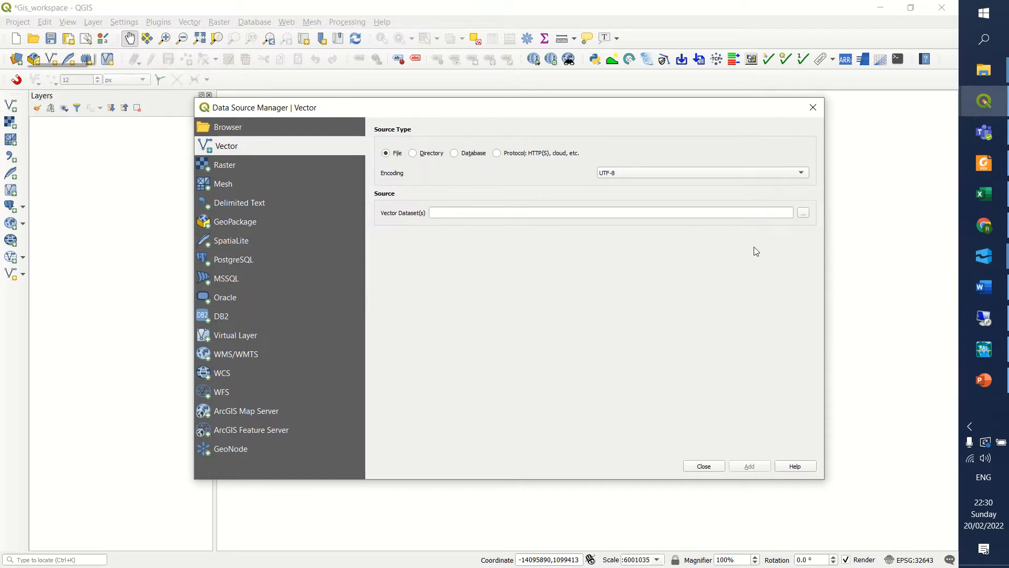
{"action": "left_click", "coordinate": [470, 213]}
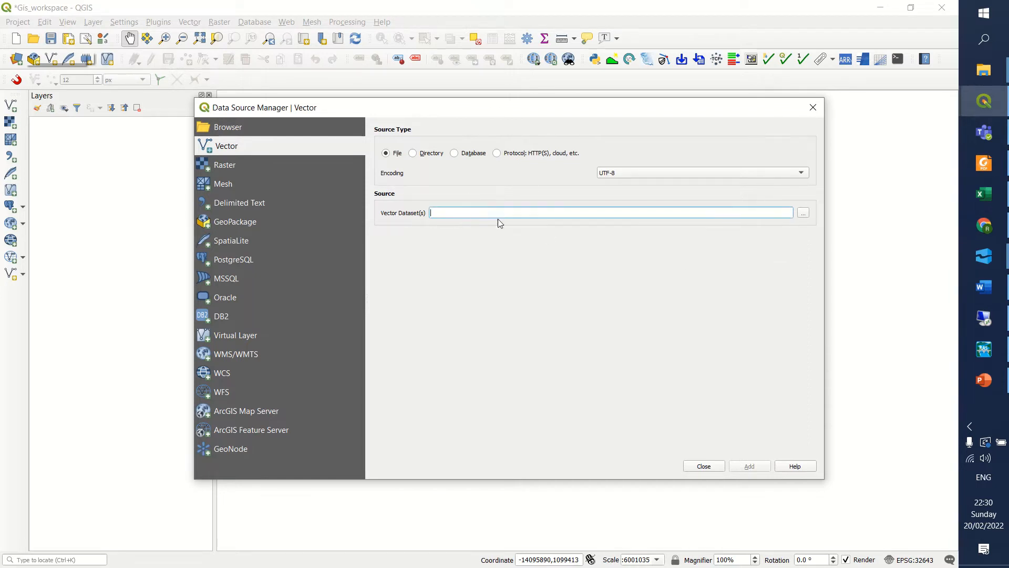
{"action": "left_click", "coordinate": [803, 213]}
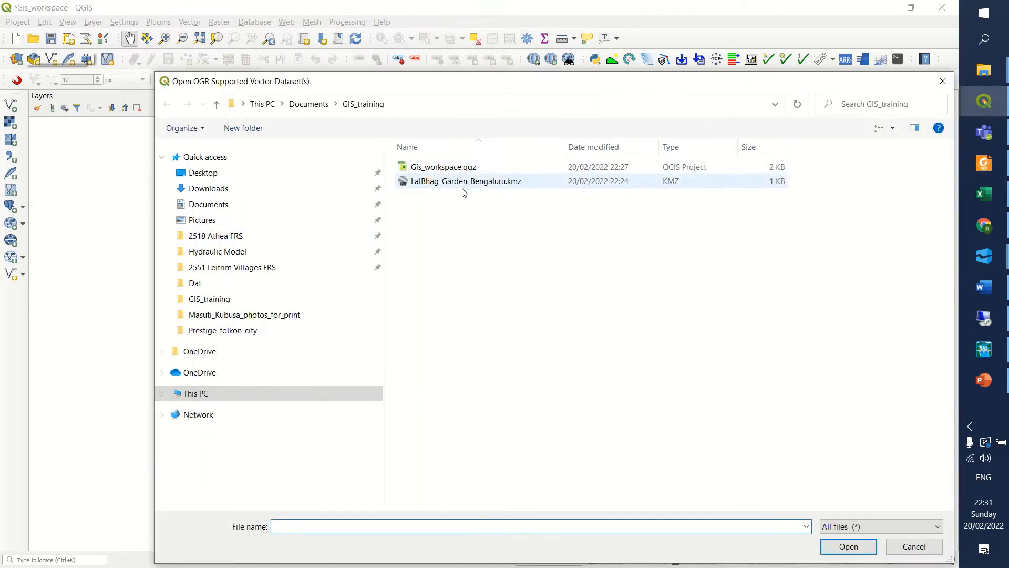
{"action": "left_click", "coordinate": [523, 183]}
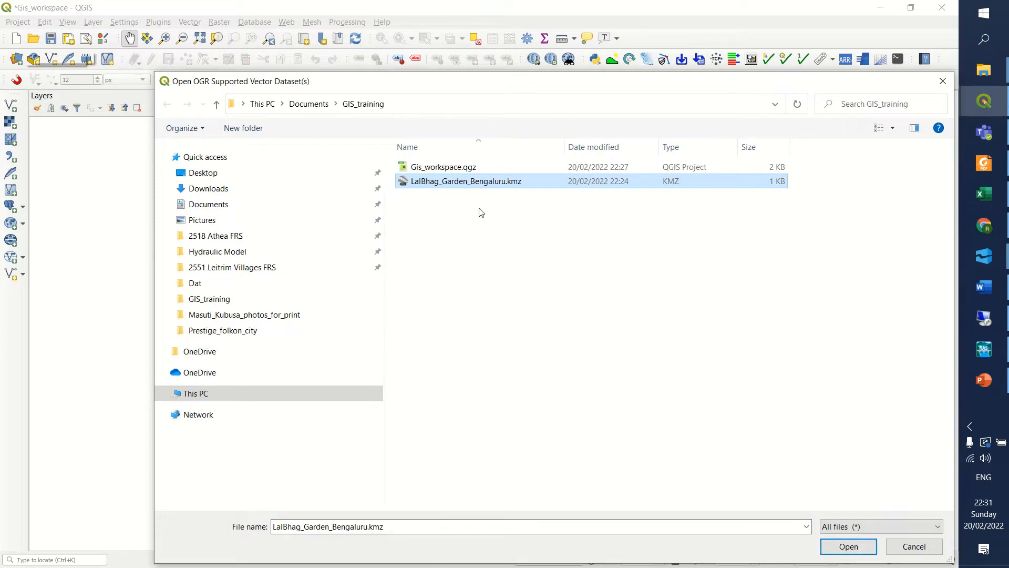
{"action": "left_click", "coordinate": [846, 546]}
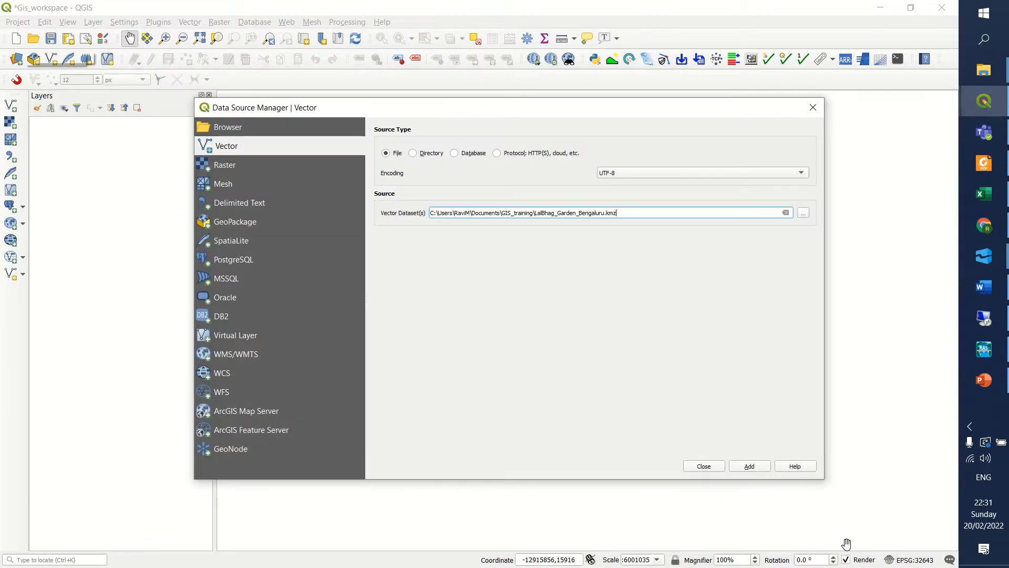
{"action": "left_click", "coordinate": [737, 466]}
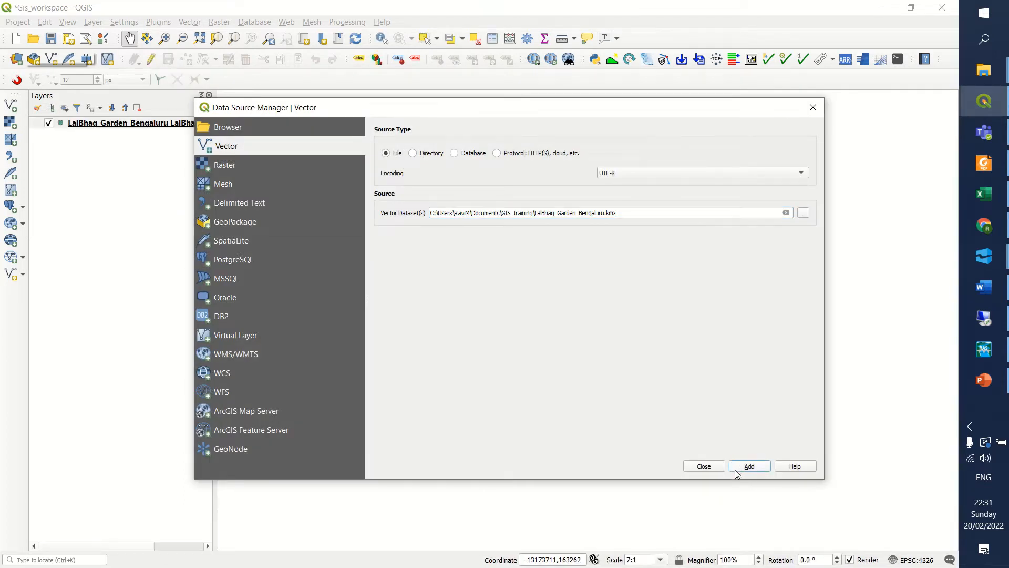
{"action": "left_click", "coordinate": [704, 466]}
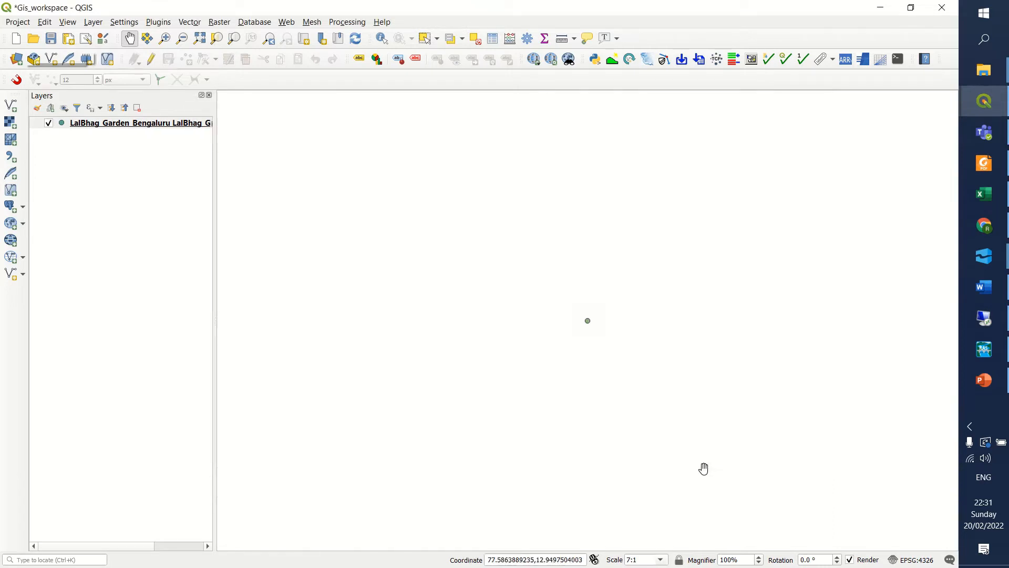
{"action": "left_click", "coordinate": [121, 127]}
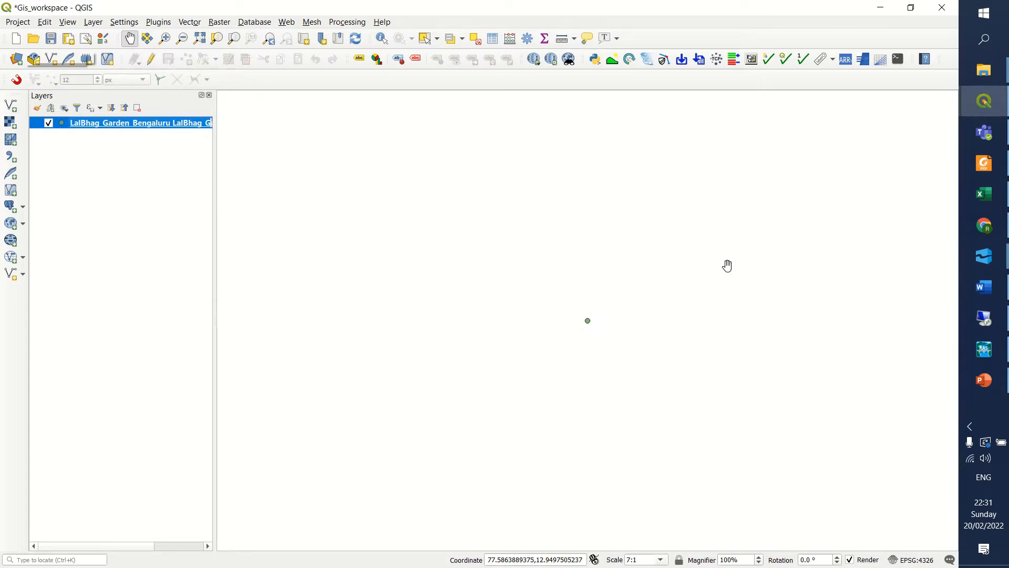
{"action": "scroll", "coordinate": [727, 267], "scroll_direction": "up", "scroll_amount": 1}
{"action": "scroll", "coordinate": [728, 267], "scroll_direction": "down", "scroll_amount": 1}
{"action": "left_click_drag", "start_coordinate": [437, 227], "coordinate": [391, 198]}
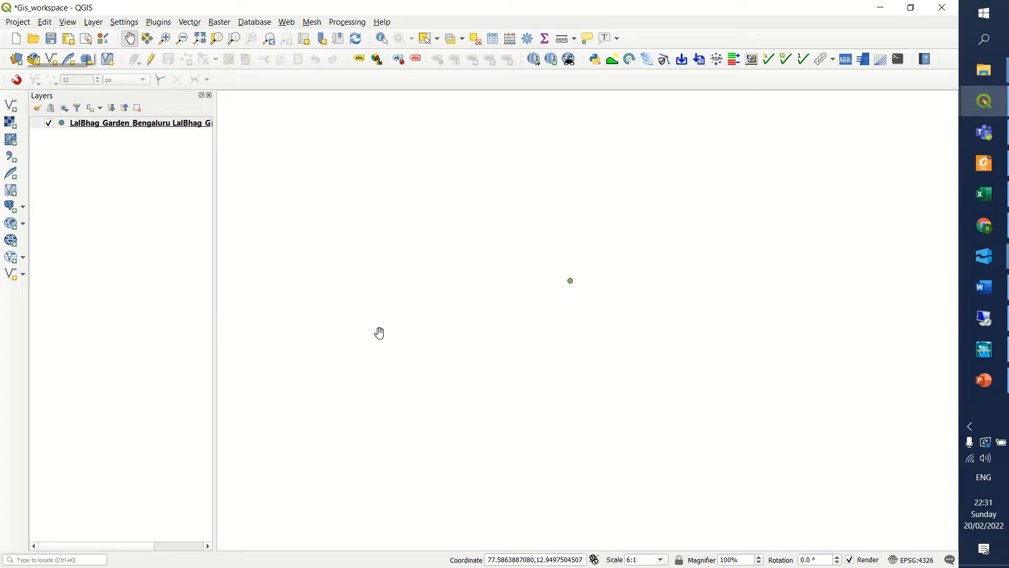
Consult the Fundamentals of GIS Word document for the plugin to use for the background layer.
{"action": "left_click", "coordinate": [984, 287]}
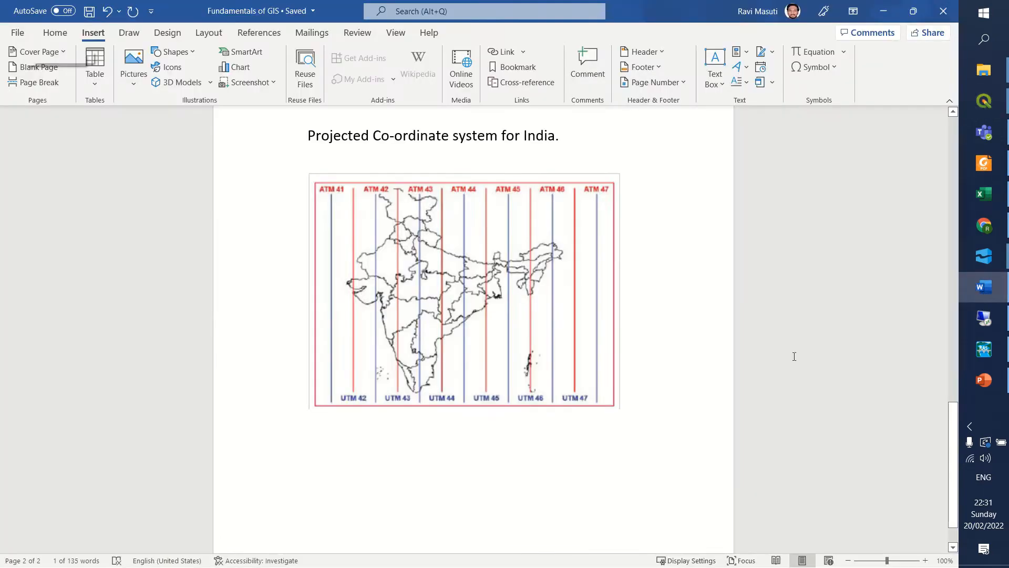
{"action": "scroll", "coordinate": [556, 281], "scroll_direction": "up", "scroll_amount": 10}
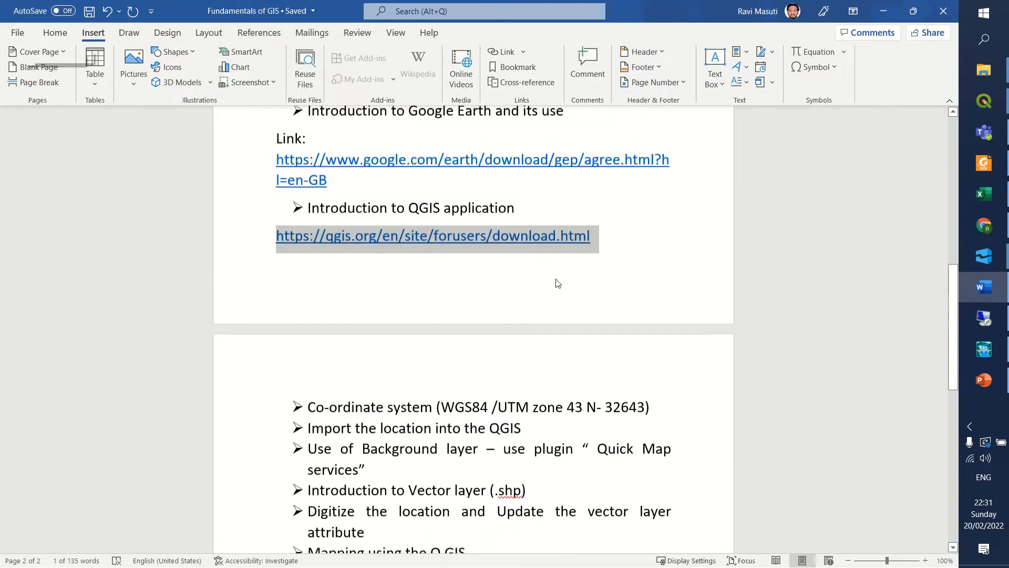
{"action": "scroll", "coordinate": [556, 282], "scroll_direction": "down", "scroll_amount": 3}
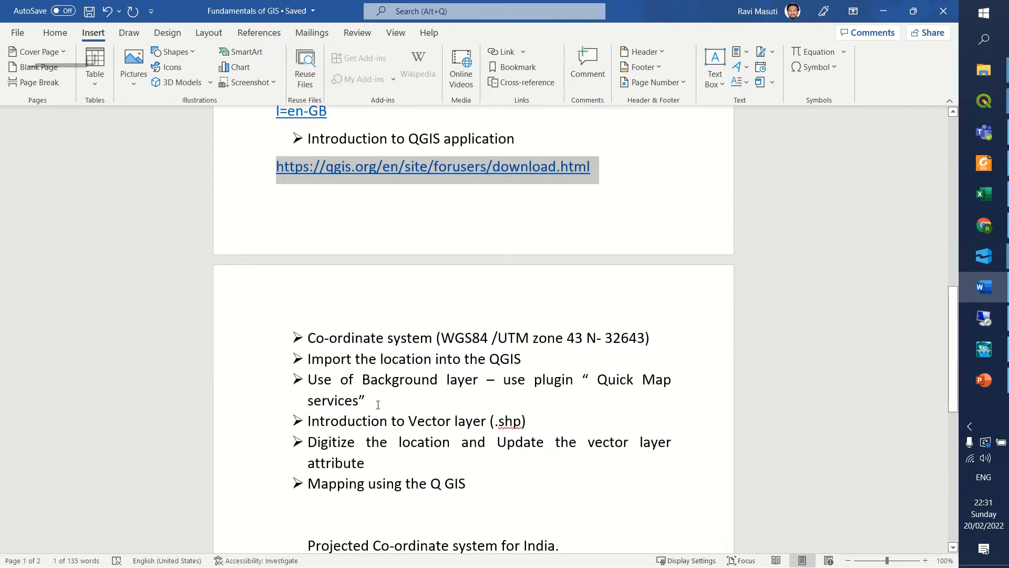
{"action": "left_click_drag", "start_coordinate": [597, 387], "coordinate": [674, 381]}
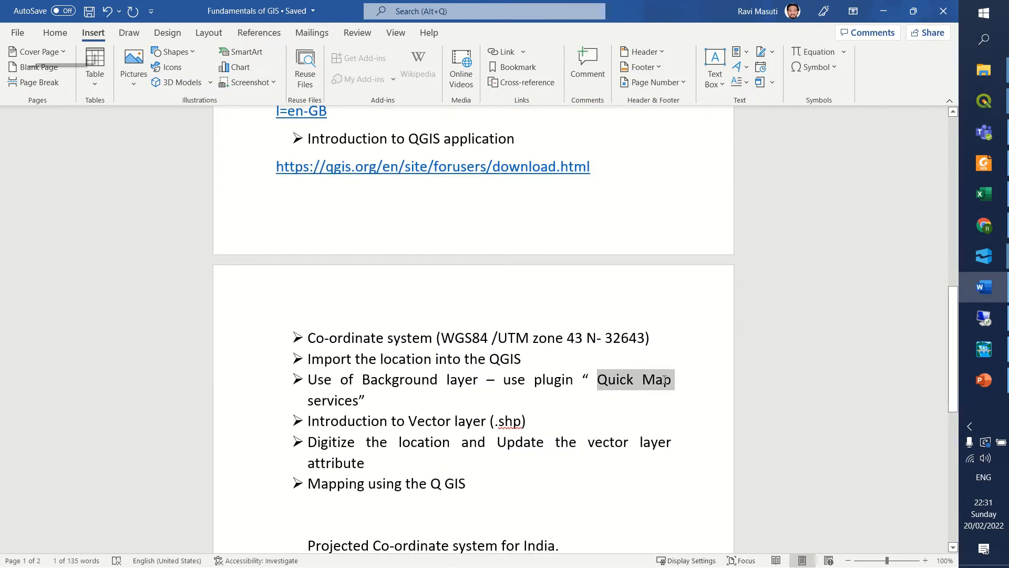
{"action": "left_click", "coordinate": [541, 406]}
{"action": "scroll", "coordinate": [541, 410], "scroll_direction": "down", "scroll_amount": 1}
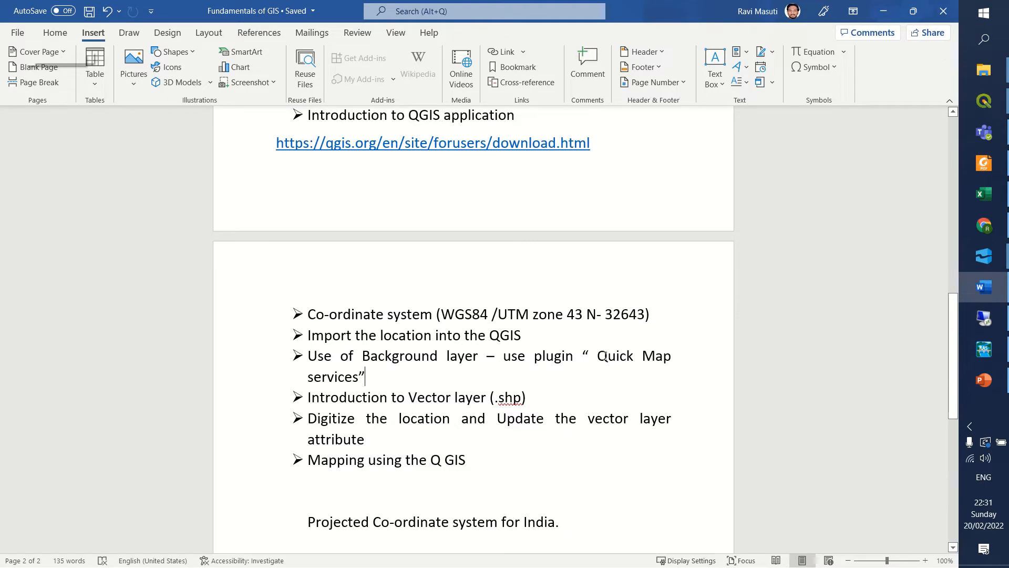
{"action": "left_click_drag", "start_coordinate": [604, 356], "coordinate": [672, 360]}
{"action": "left_click", "coordinate": [673, 389]}
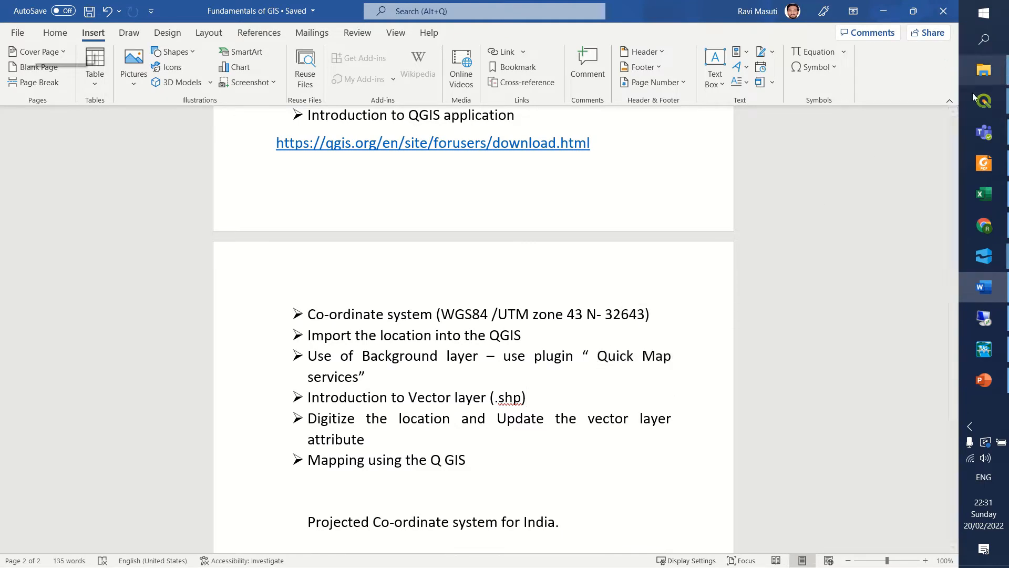
Switch to the Gis_workspace project in QGIS and check the QuickMapServices plugin's details in the plugin manager.
{"action": "mouse_move", "coordinate": [983, 112]}
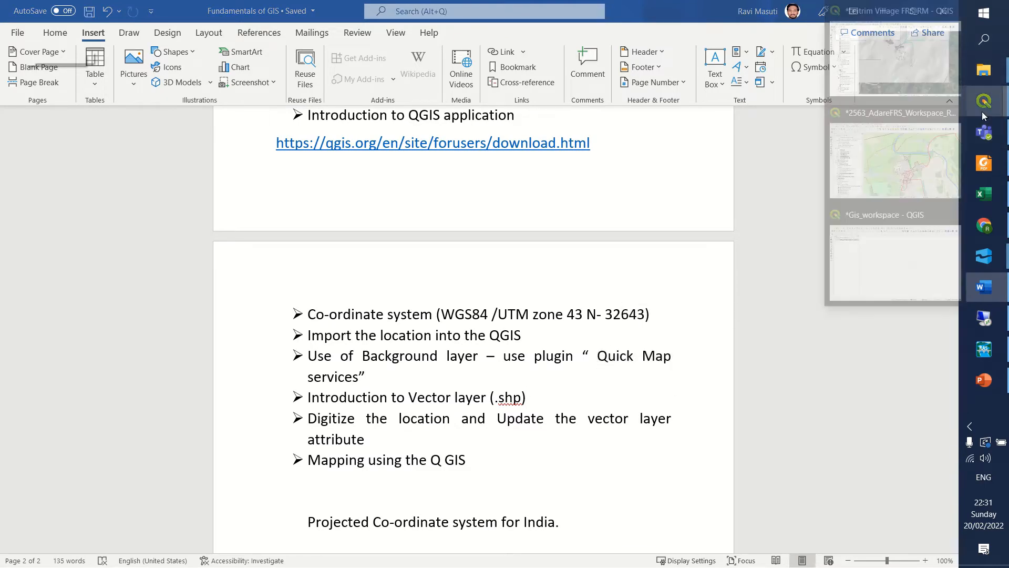
{"action": "left_click", "coordinate": [913, 246]}
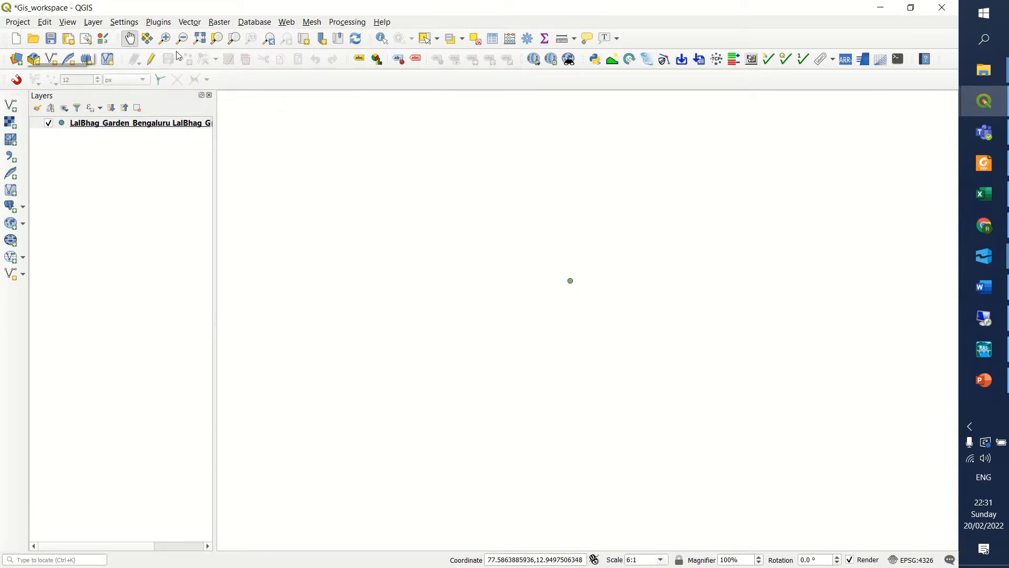
{"action": "left_click", "coordinate": [154, 22]}
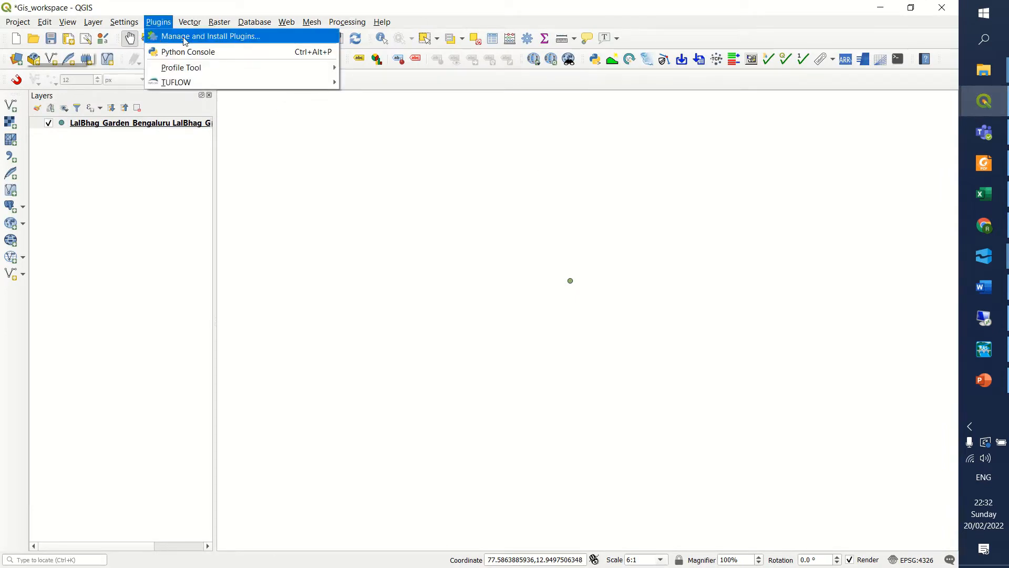
{"action": "left_click", "coordinate": [187, 37]}
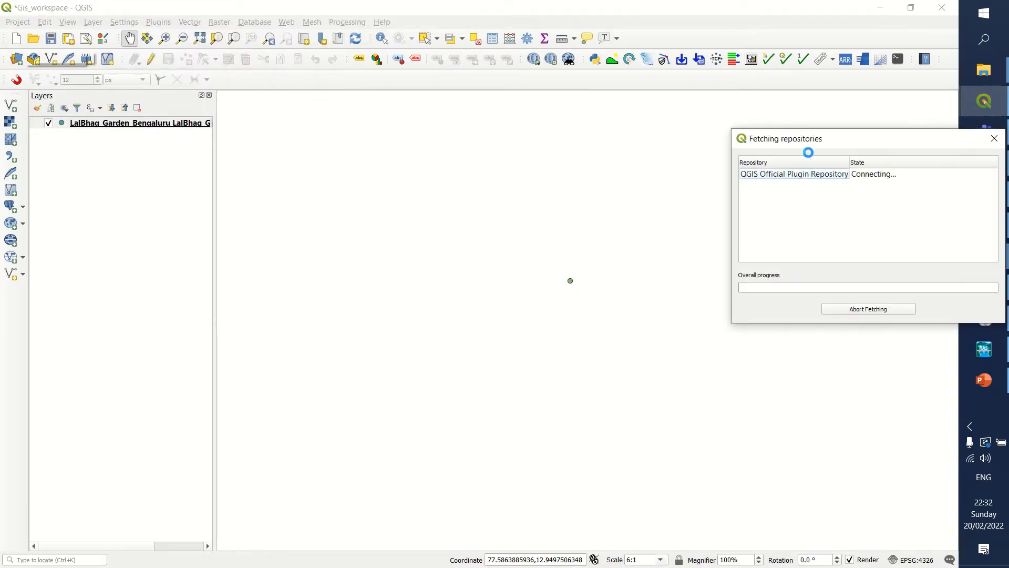
{"action": "left_click_drag", "start_coordinate": [803, 144], "coordinate": [490, 144]}
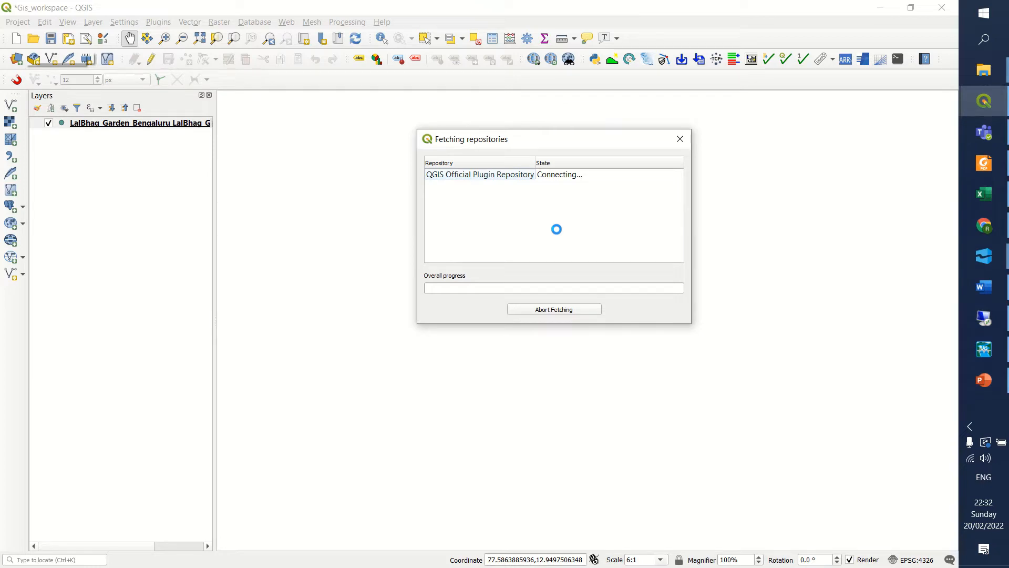
{"action": "mouse_move", "coordinate": [424, 2]}
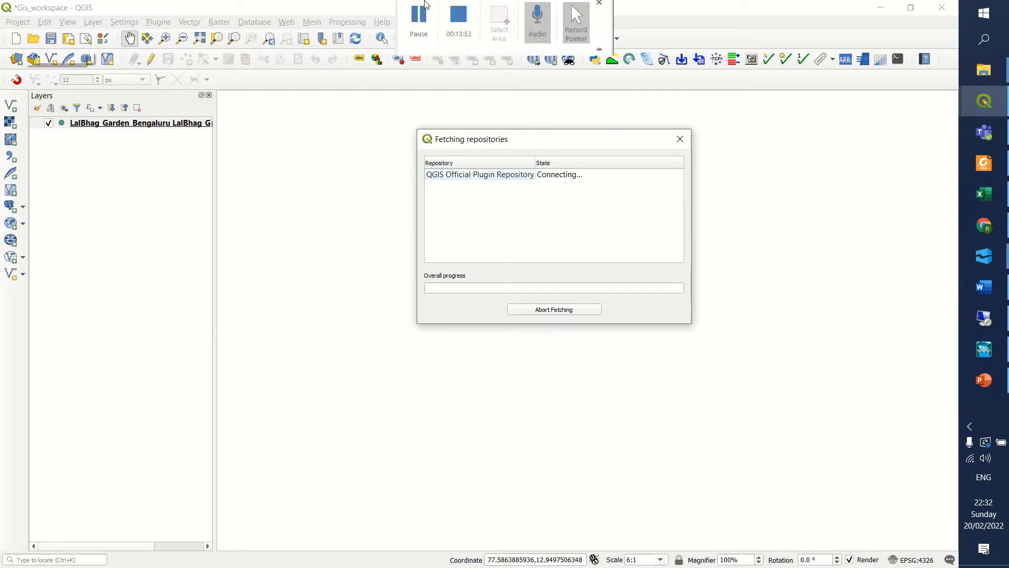
{"action": "left_click", "coordinate": [428, 29]}
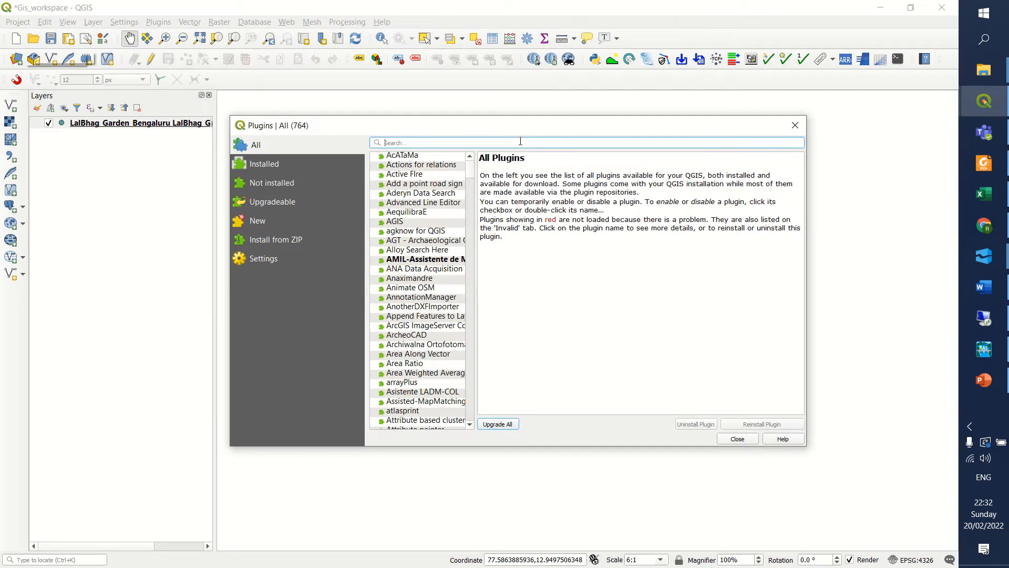
{"action": "type", "text": "quic"}
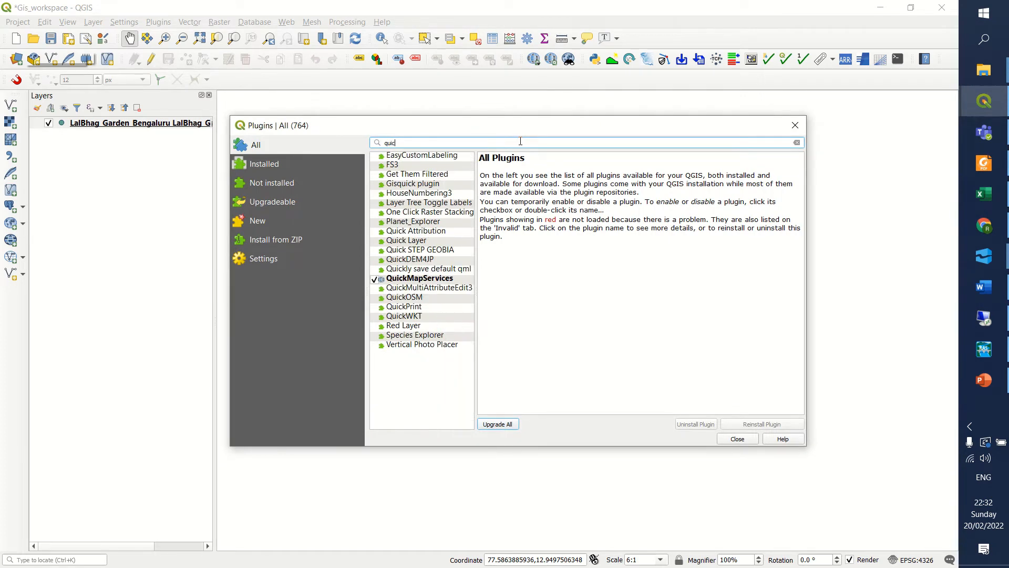
{"action": "type", "text": "kma"}
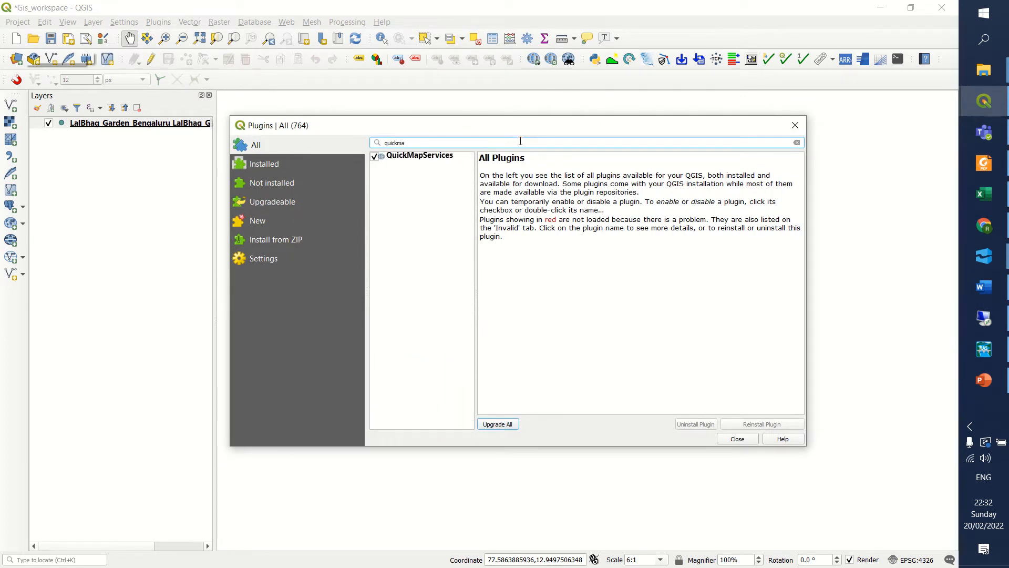
{"action": "left_click", "coordinate": [428, 157]}
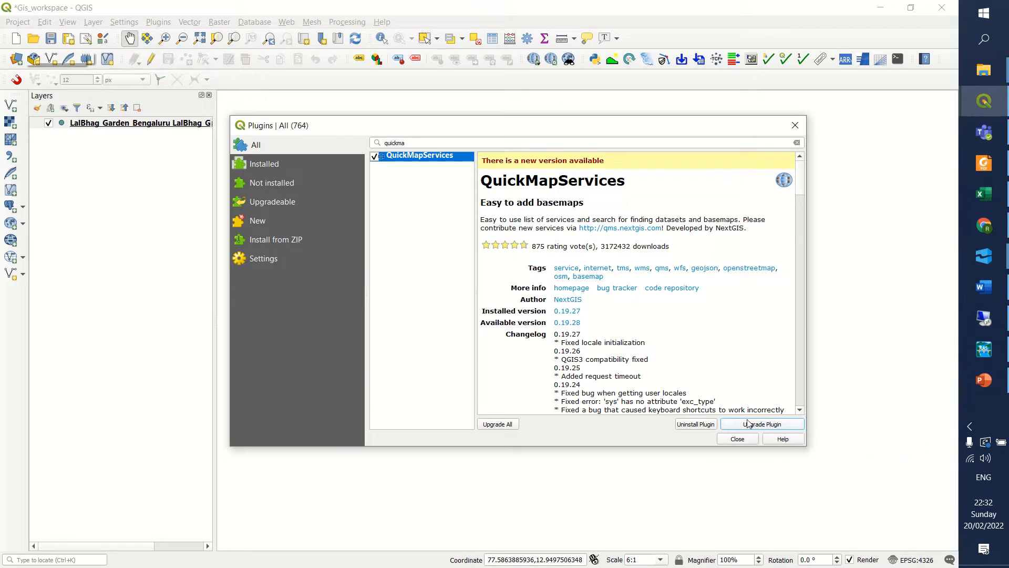
{"action": "left_click", "coordinate": [733, 441]}
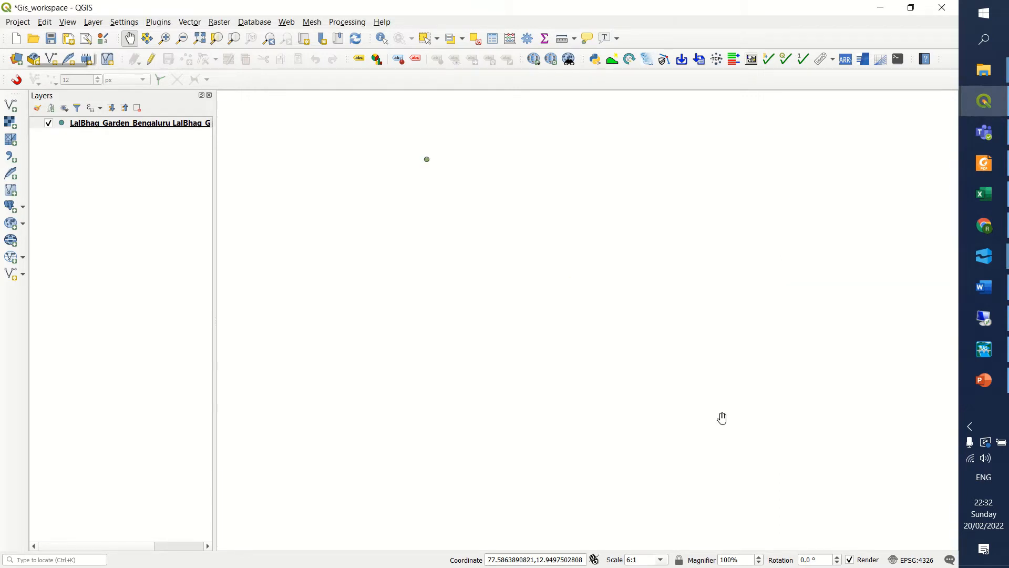
Search the QuickMapServices catalogue for google map services.
{"action": "left_click", "coordinate": [283, 26]}
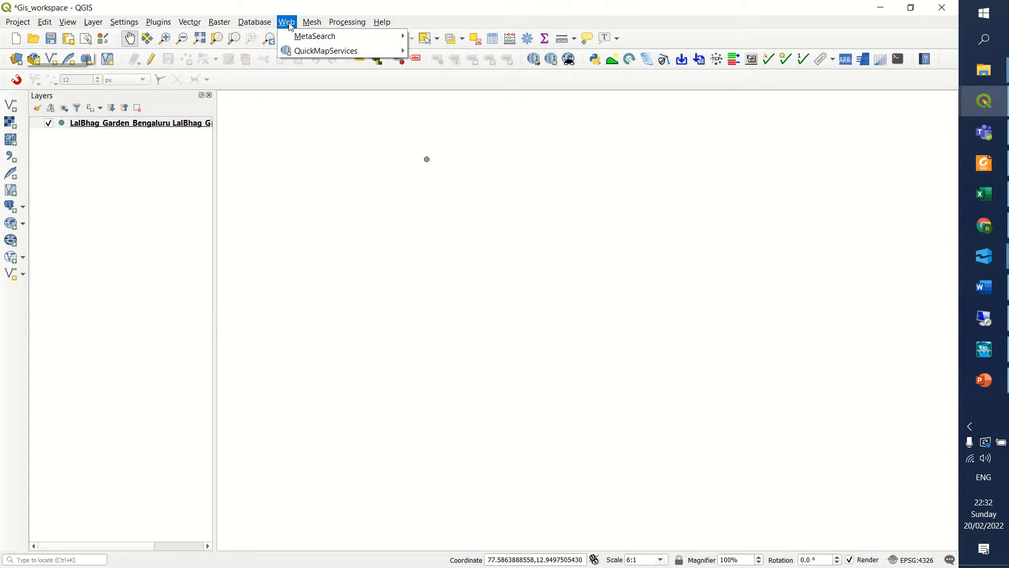
{"action": "left_click", "coordinate": [288, 20]}
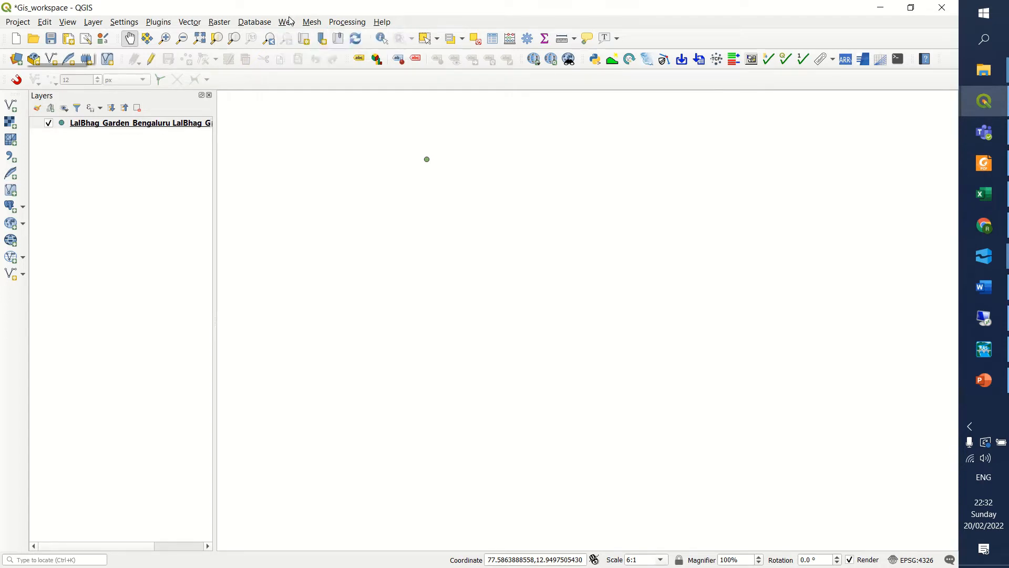
{"action": "left_click", "coordinate": [288, 27]}
{"action": "mouse_move", "coordinate": [298, 52]}
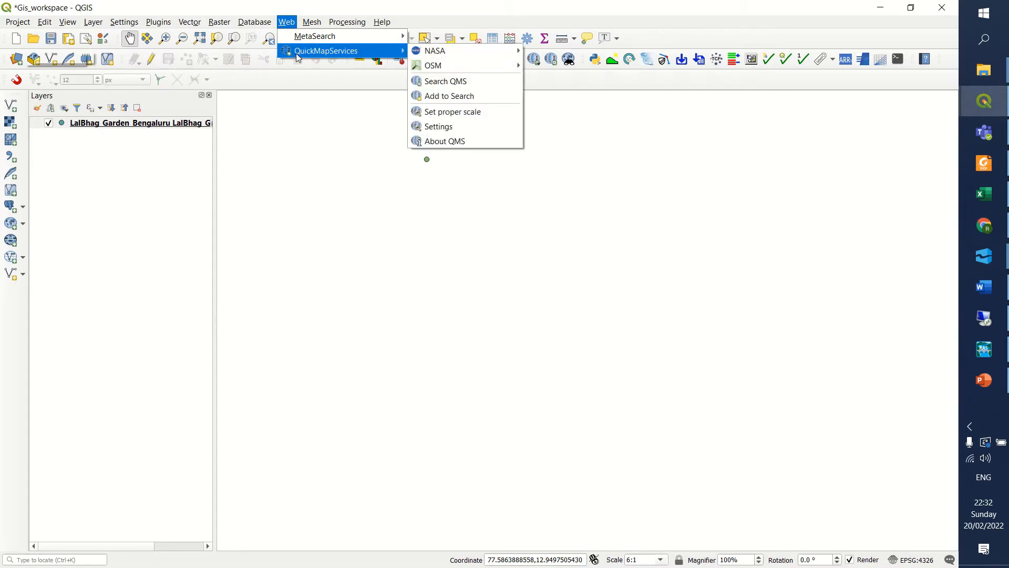
{"action": "left_click", "coordinate": [456, 83]}
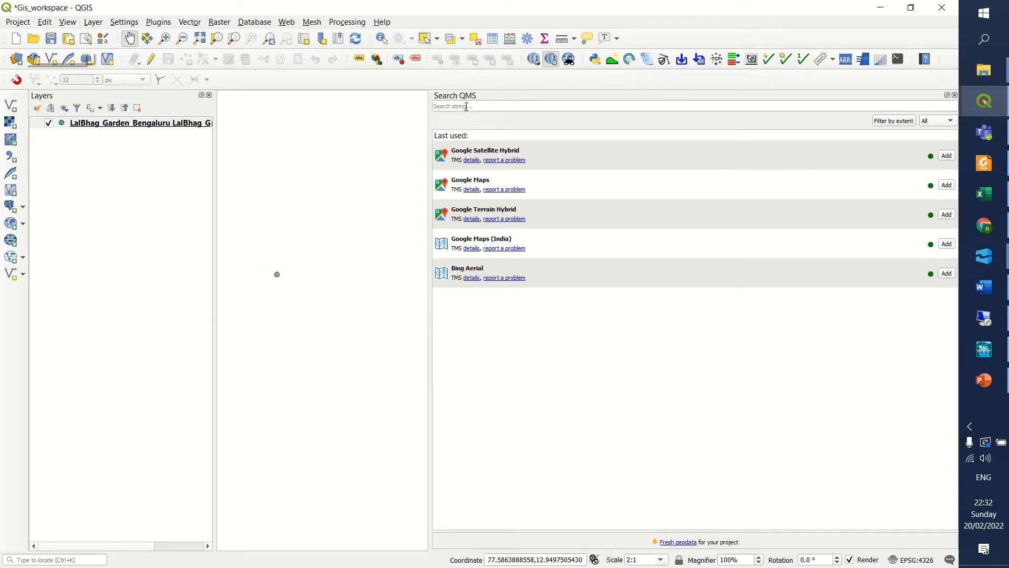
{"action": "left_click", "coordinate": [466, 107]}
{"action": "type", "text": "google"}
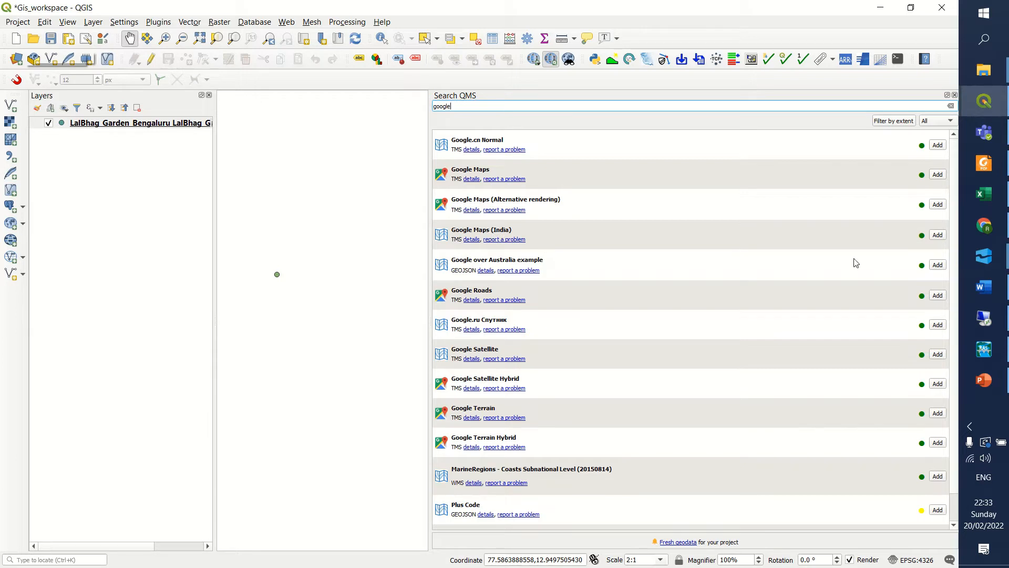
Add Google Maps (India) and Google Satellite Hybrid as background layers and close the service search.
{"action": "left_click", "coordinate": [939, 236]}
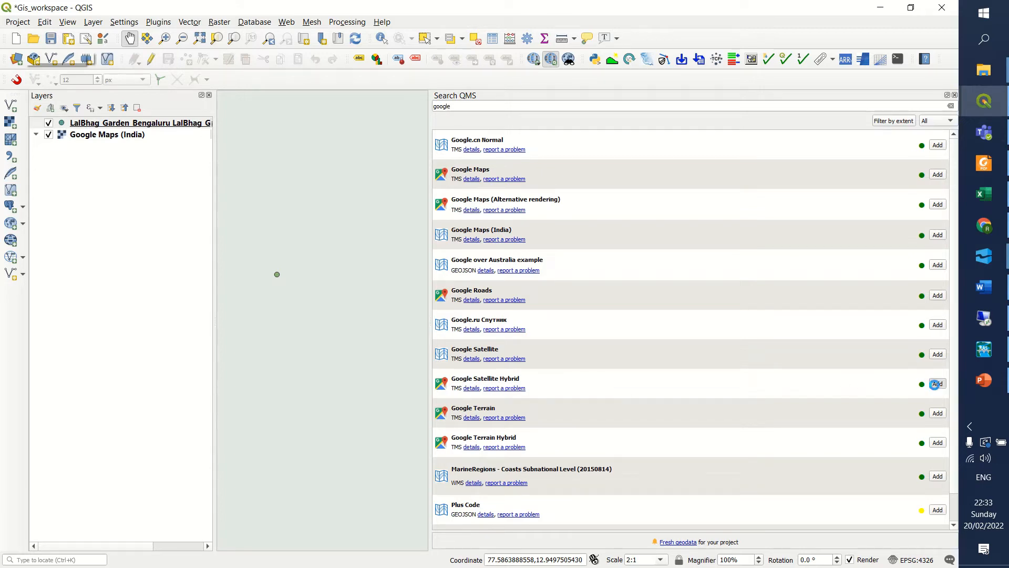
{"action": "left_click", "coordinate": [936, 385]}
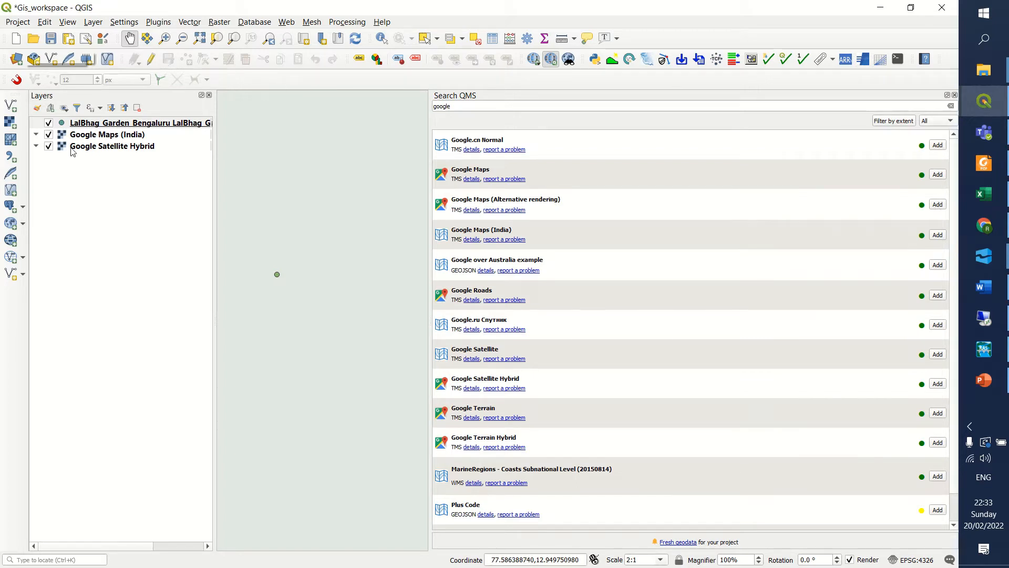
{"action": "left_click", "coordinate": [955, 95]}
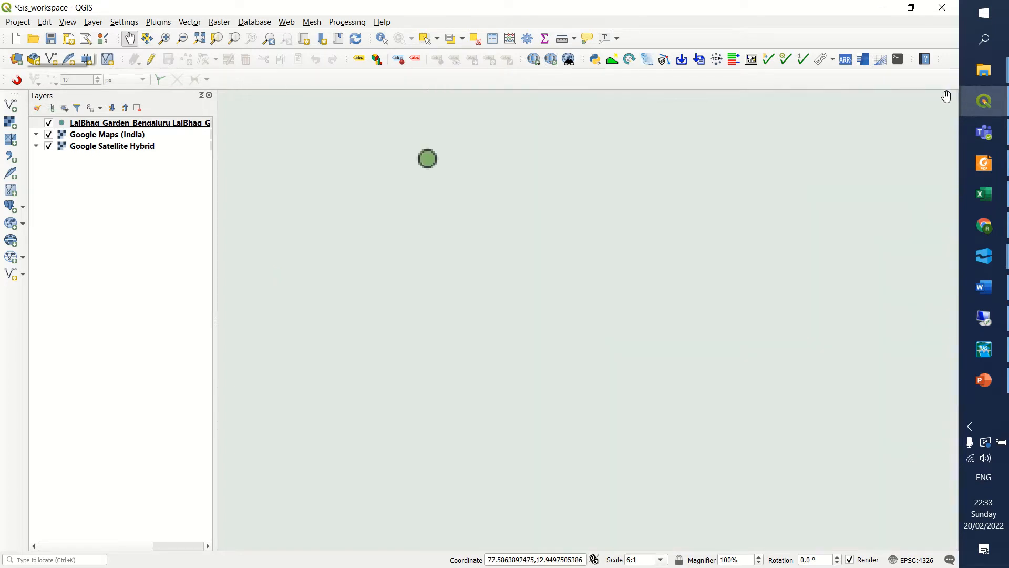
Show only Google Maps (India) as the background and bring the LalBhag garden point and its surroundings into view.
{"action": "scroll", "coordinate": [479, 188], "scroll_direction": "down", "scroll_amount": 2}
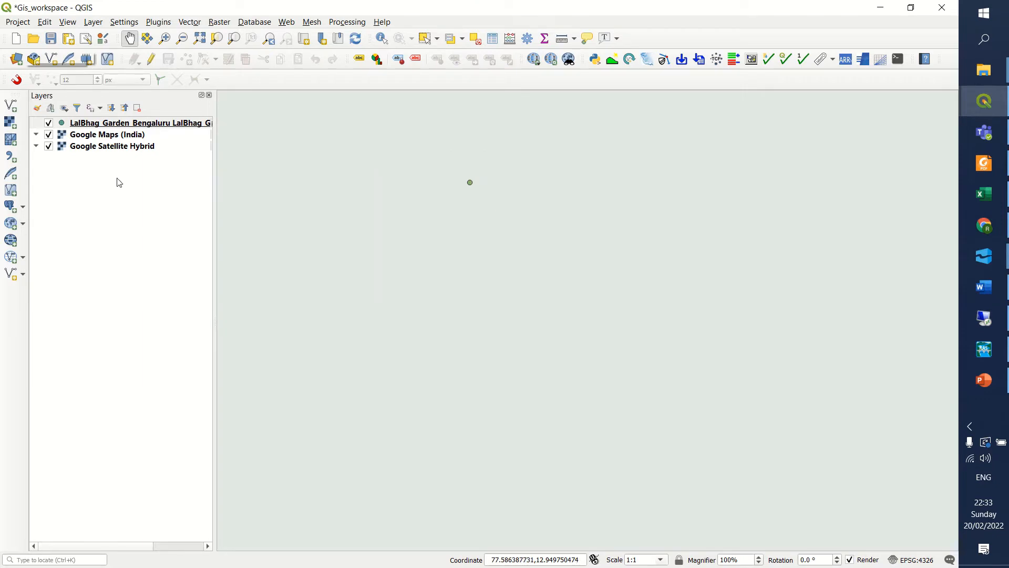
{"action": "left_click", "coordinate": [49, 135]}
{"action": "left_click", "coordinate": [53, 147]}
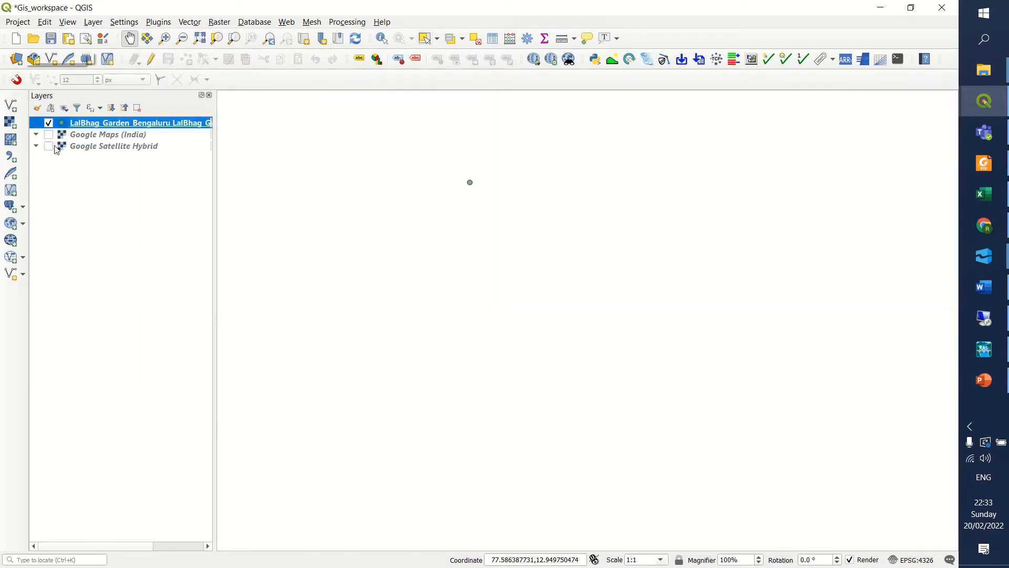
{"action": "right_click", "coordinate": [67, 135]}
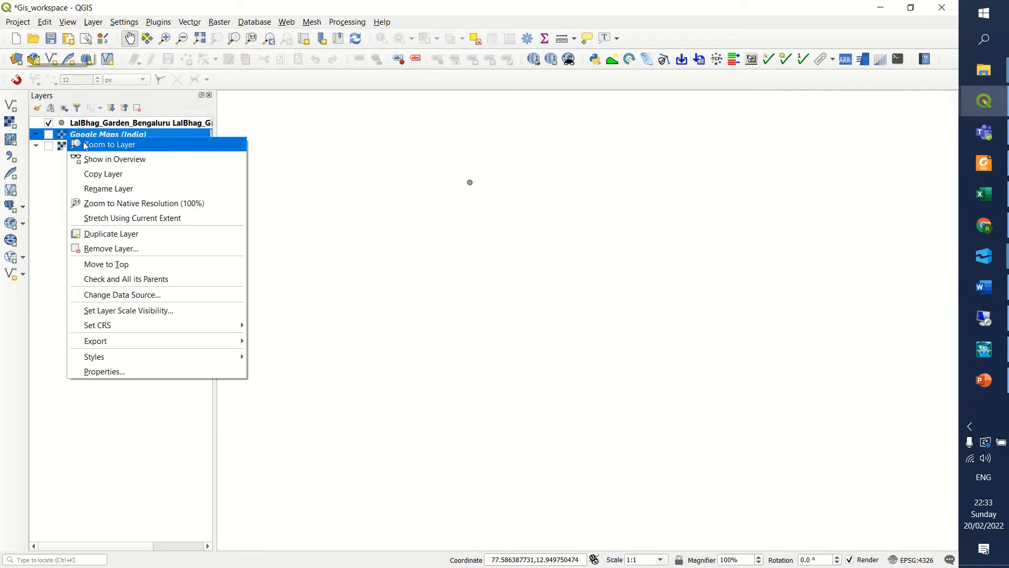
{"action": "left_click", "coordinate": [49, 135]}
{"action": "right_click", "coordinate": [101, 124]}
{"action": "left_click", "coordinate": [127, 134]}
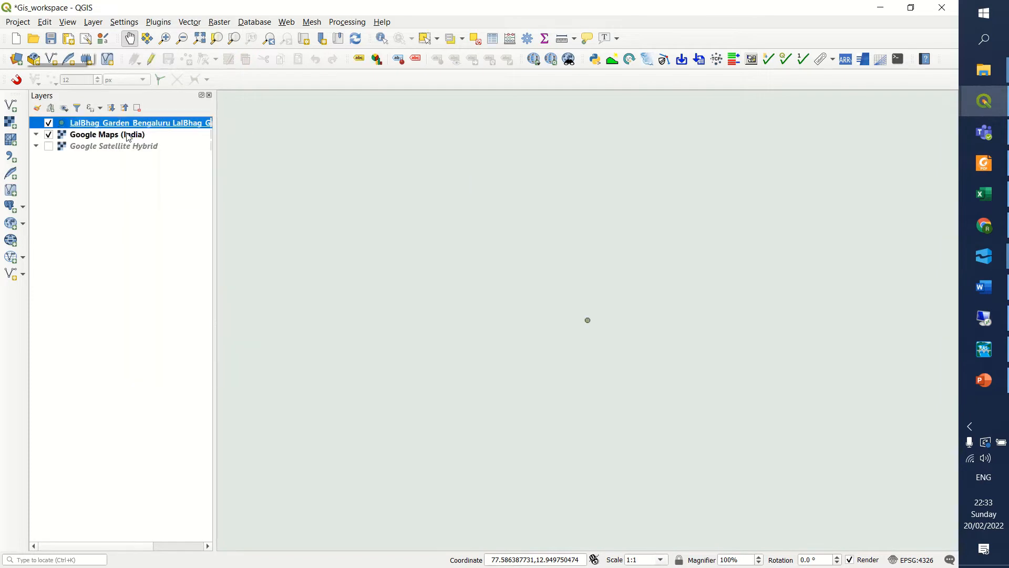
{"action": "scroll", "coordinate": [585, 295], "scroll_direction": "down", "scroll_amount": 5}
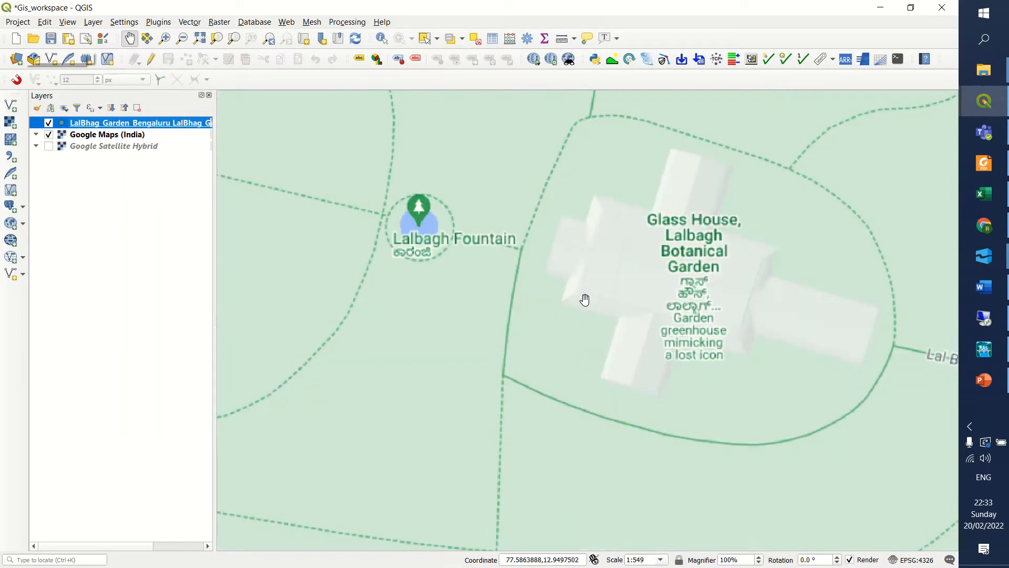
{"action": "scroll", "coordinate": [585, 299], "scroll_direction": "down", "scroll_amount": 4}
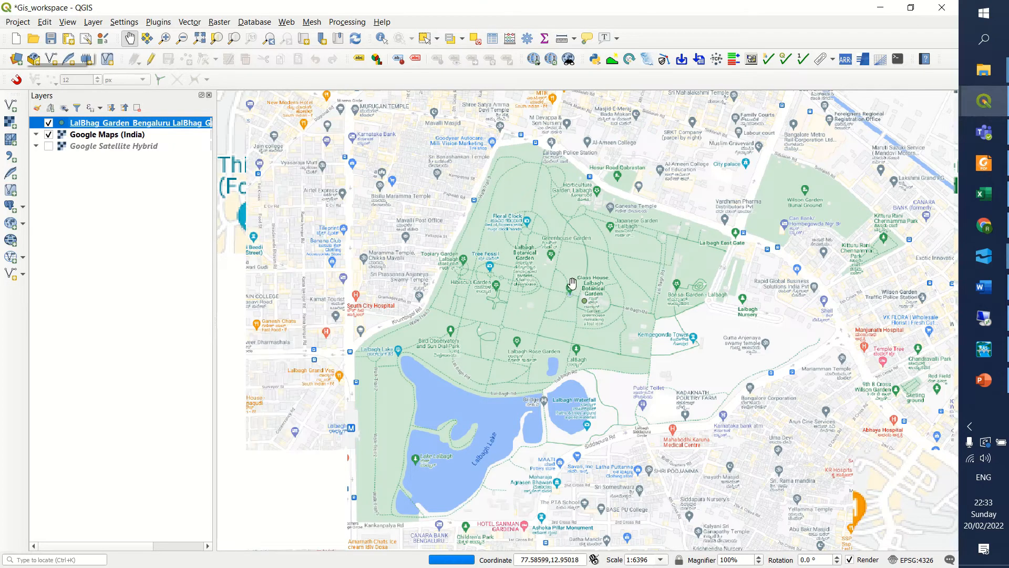
{"action": "scroll", "coordinate": [576, 287], "scroll_direction": "up", "scroll_amount": 1}
{"action": "scroll", "coordinate": [634, 294], "scroll_direction": "down", "scroll_amount": 1}
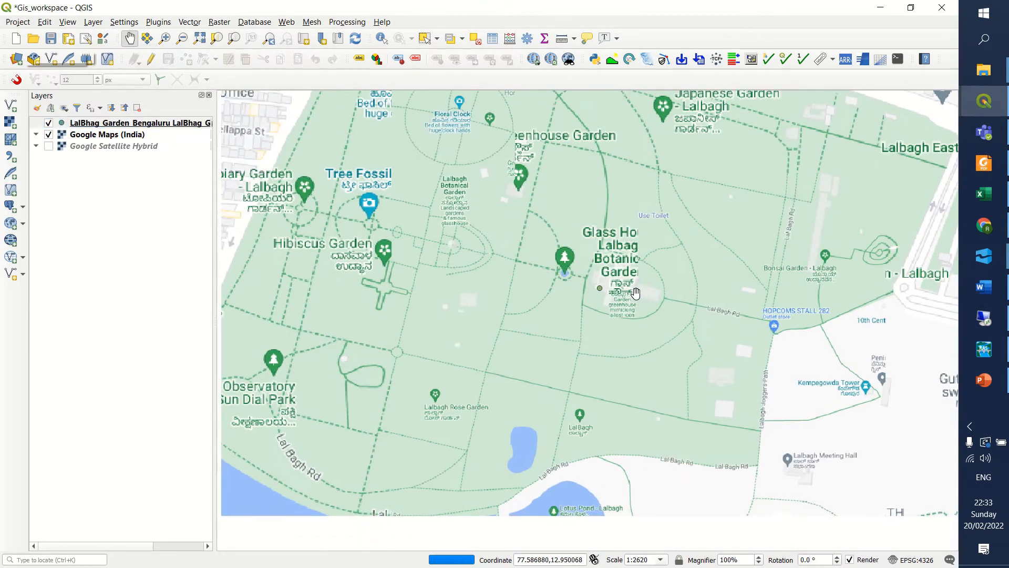
{"action": "scroll", "coordinate": [631, 274], "scroll_direction": "down", "scroll_amount": 2}
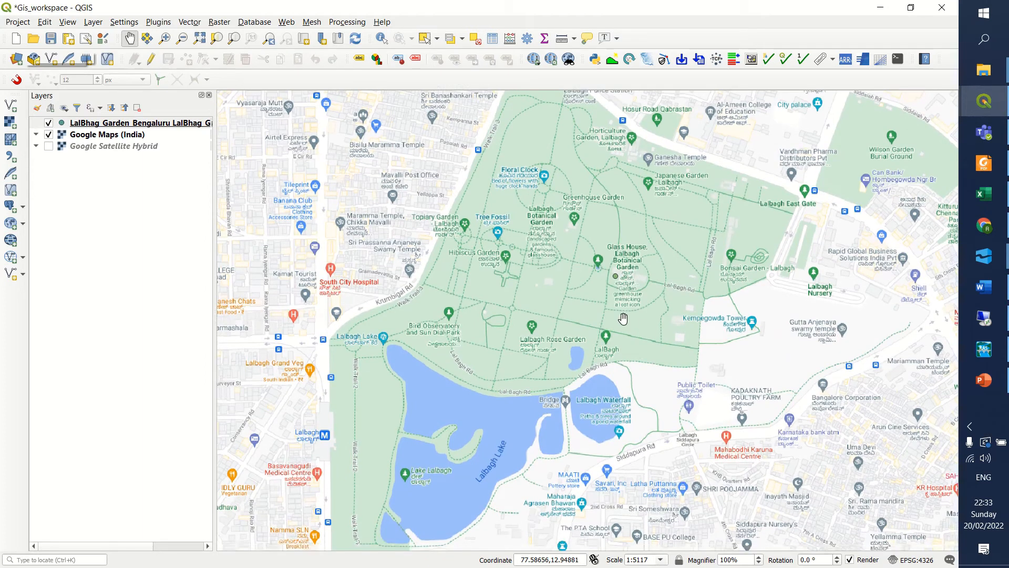
Switch the background from Google Maps (India) to the Google Satellite Hybrid layer.
{"action": "left_click", "coordinate": [49, 136]}
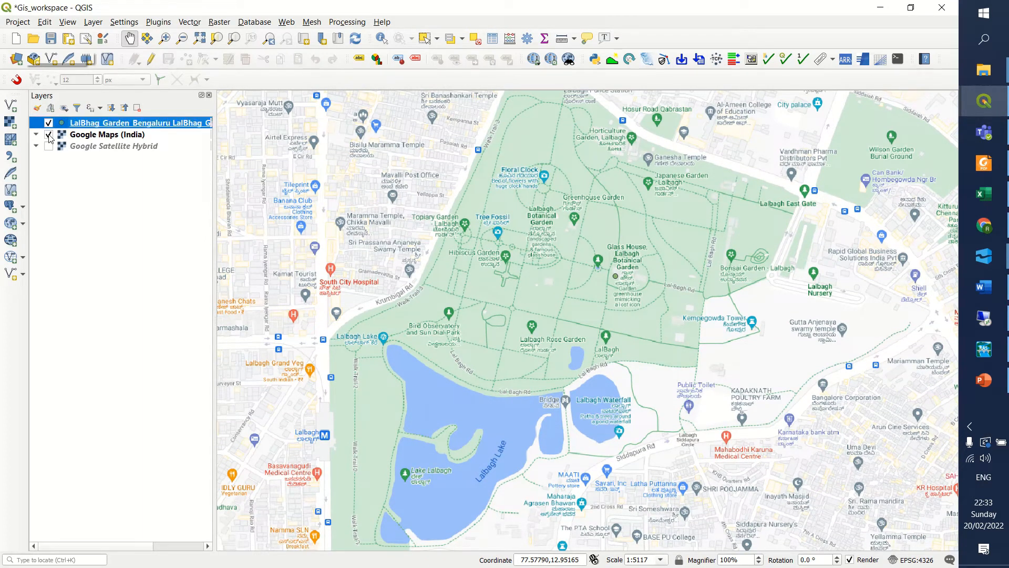
{"action": "left_click", "coordinate": [49, 147]}
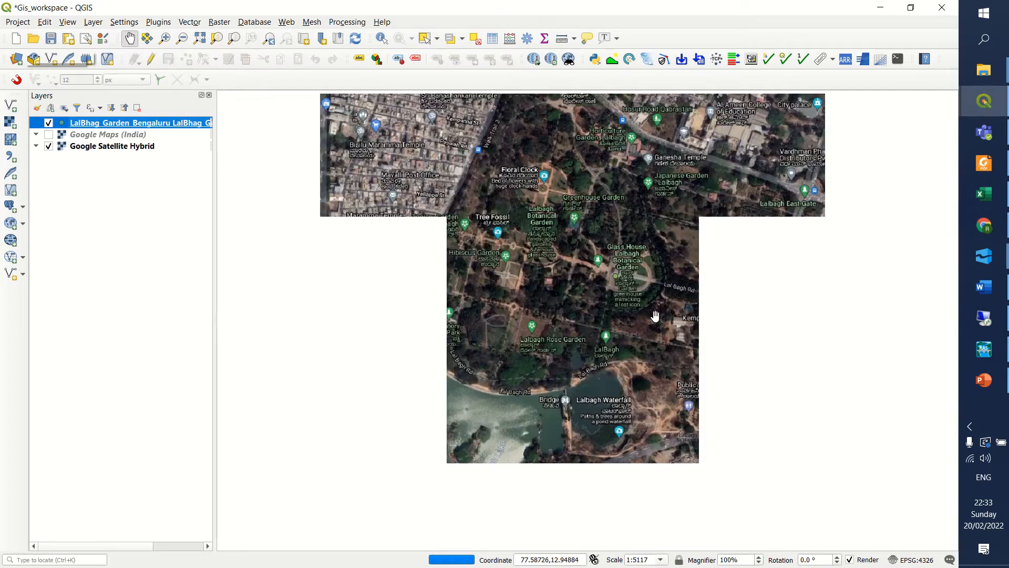
{"action": "scroll", "coordinate": [654, 314], "scroll_direction": "up", "scroll_amount": 2}
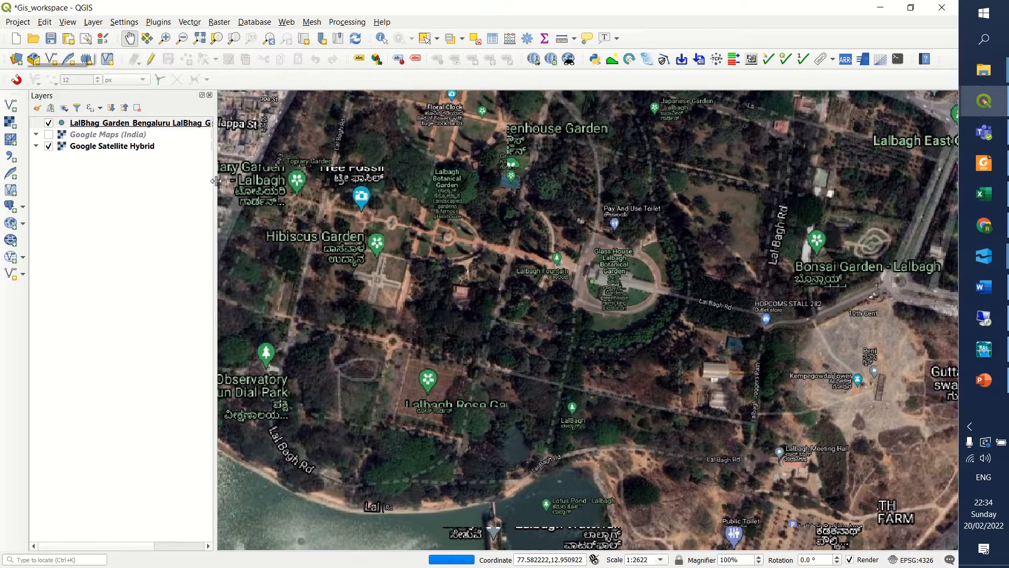
Widen the layer list and set the fill colour of the LalBhag garden point's simple marker to red #f60a17.
{"action": "left_click_drag", "start_coordinate": [214, 171], "coordinate": [240, 171]}
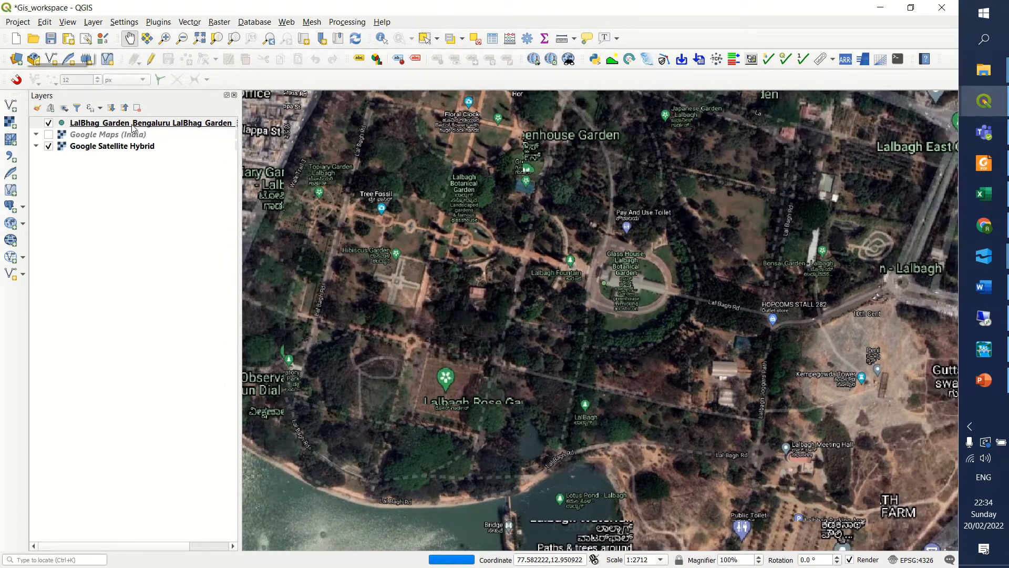
{"action": "left_click", "coordinate": [131, 123]}
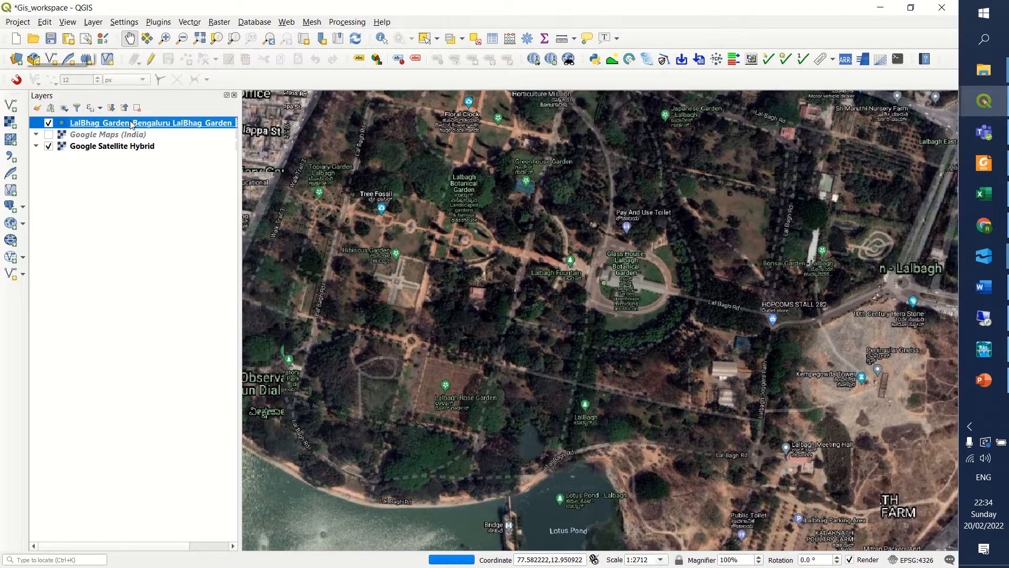
{"action": "double_click", "coordinate": [132, 124]}
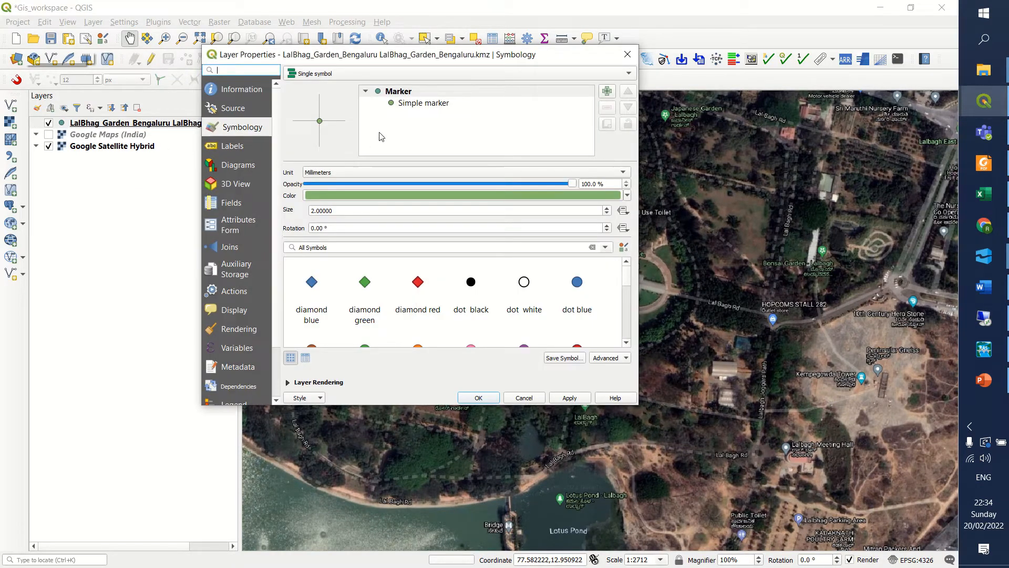
{"action": "left_click", "coordinate": [408, 105]}
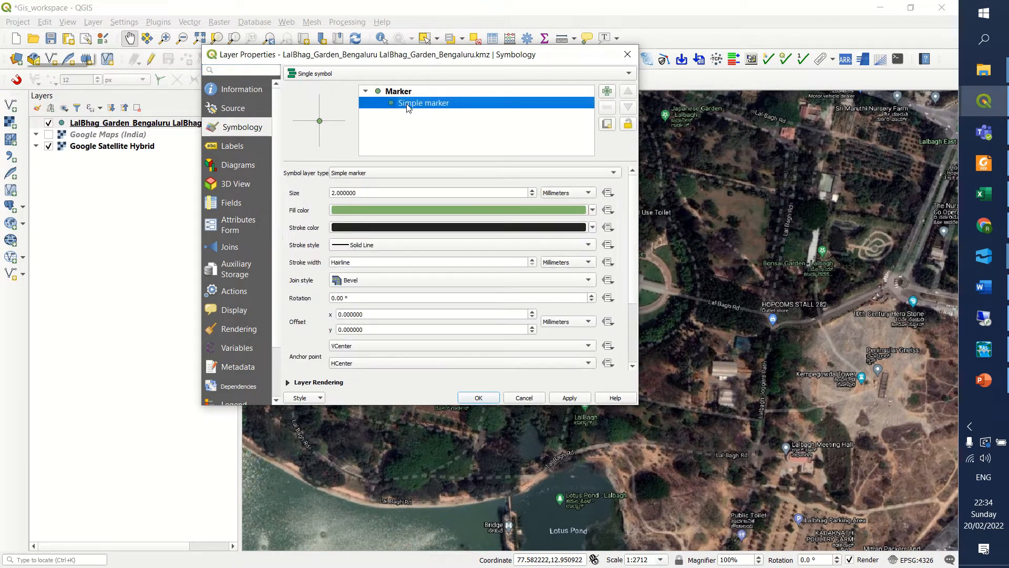
{"action": "left_click", "coordinate": [355, 213]}
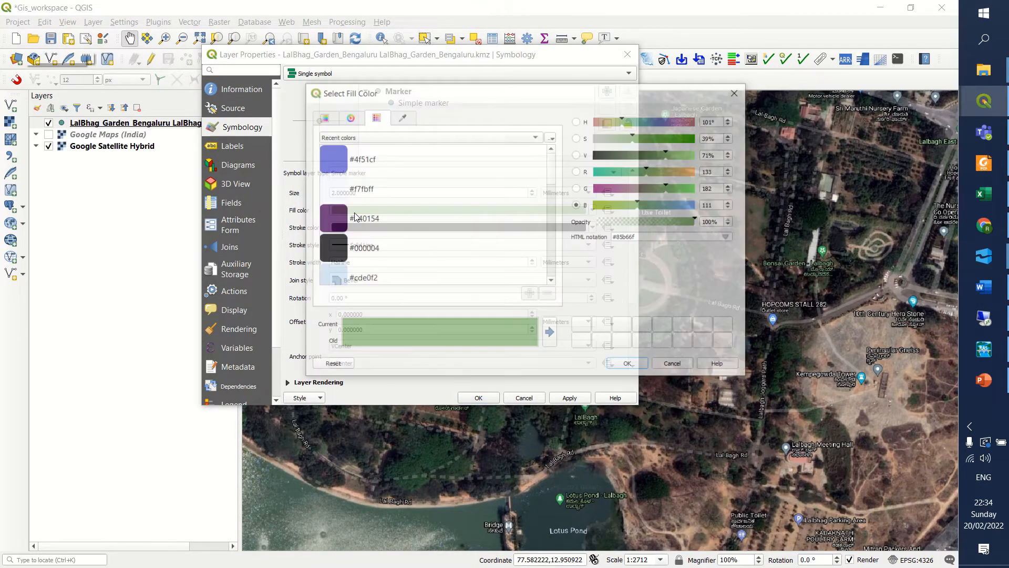
{"action": "left_click", "coordinate": [738, 91]}
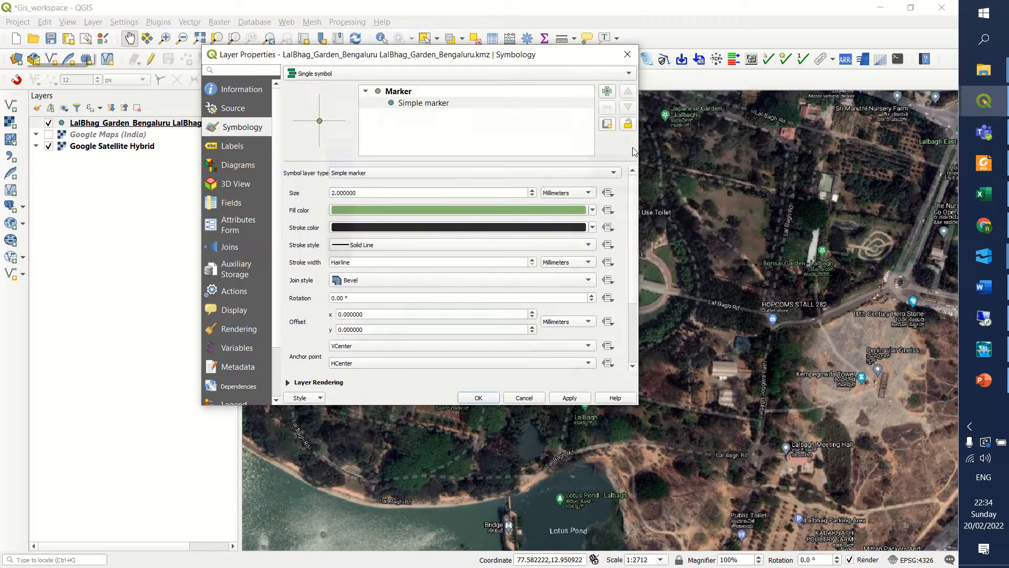
{"action": "left_click", "coordinate": [352, 211]}
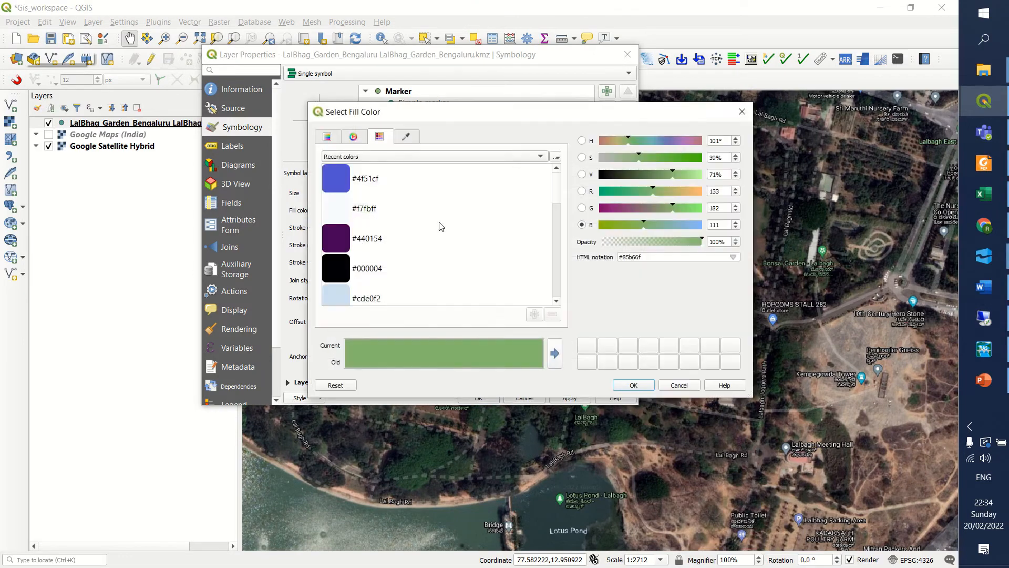
{"action": "left_click_drag", "start_coordinate": [558, 212], "coordinate": [564, 246]}
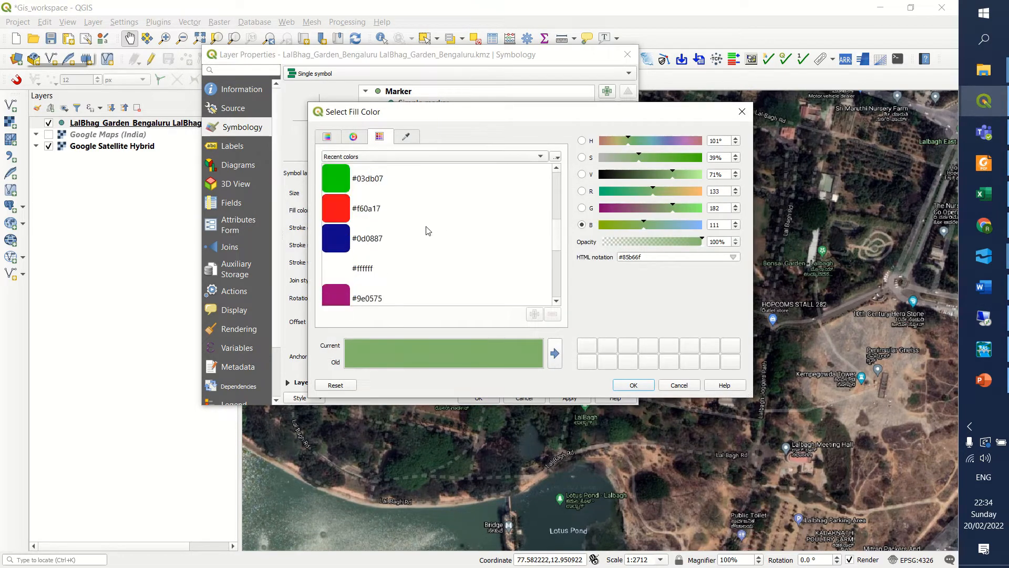
{"action": "left_click", "coordinate": [378, 211]}
{"action": "left_click", "coordinate": [632, 386]}
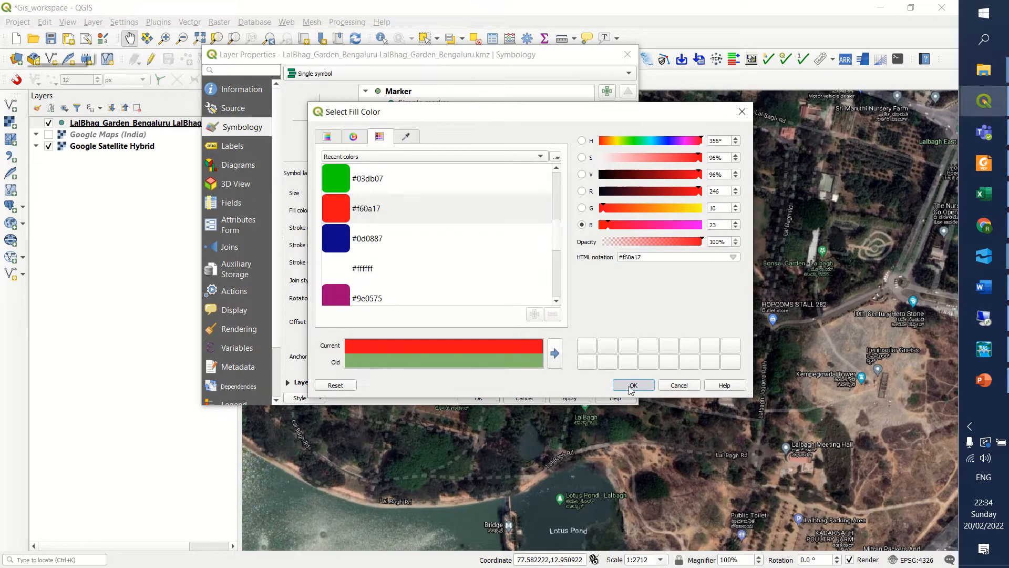
Set the garden point's marker size to 5 millimetres, apply the style and close the layer properties.
{"action": "left_click_drag", "start_coordinate": [360, 191], "coordinate": [330, 189]}
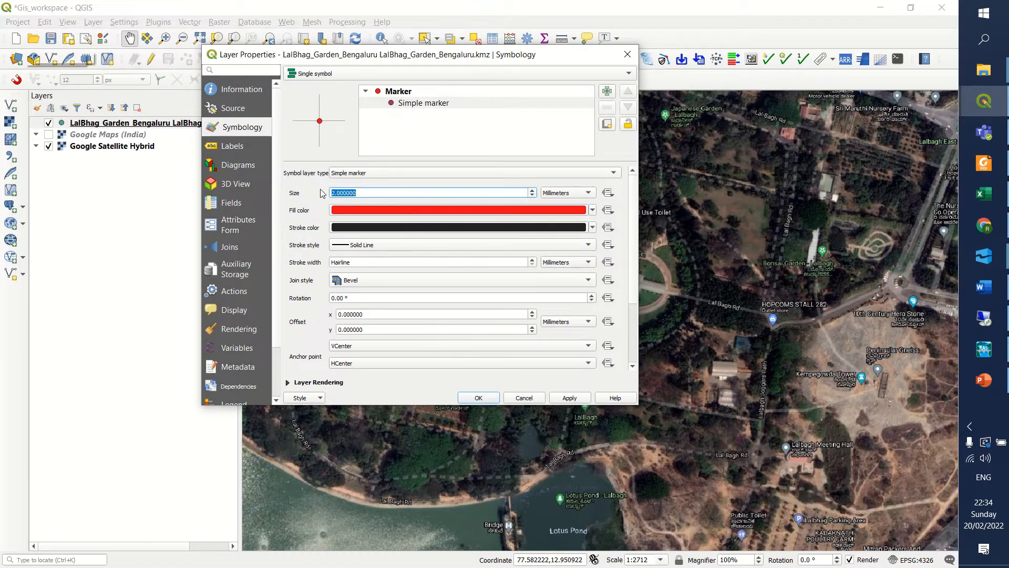
{"action": "type", "text": "5"}
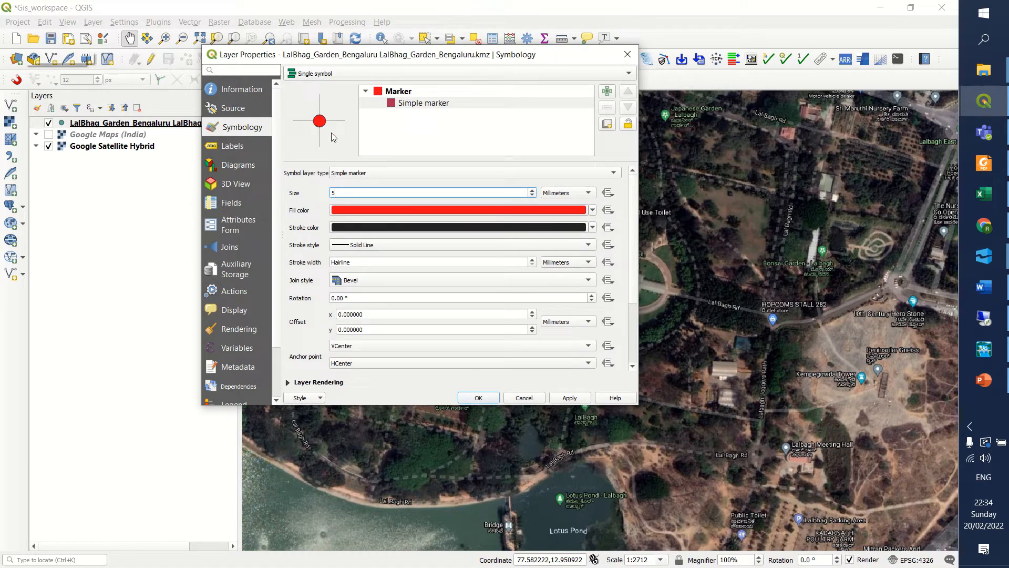
{"action": "left_click", "coordinate": [570, 399]}
{"action": "left_click", "coordinate": [489, 400]}
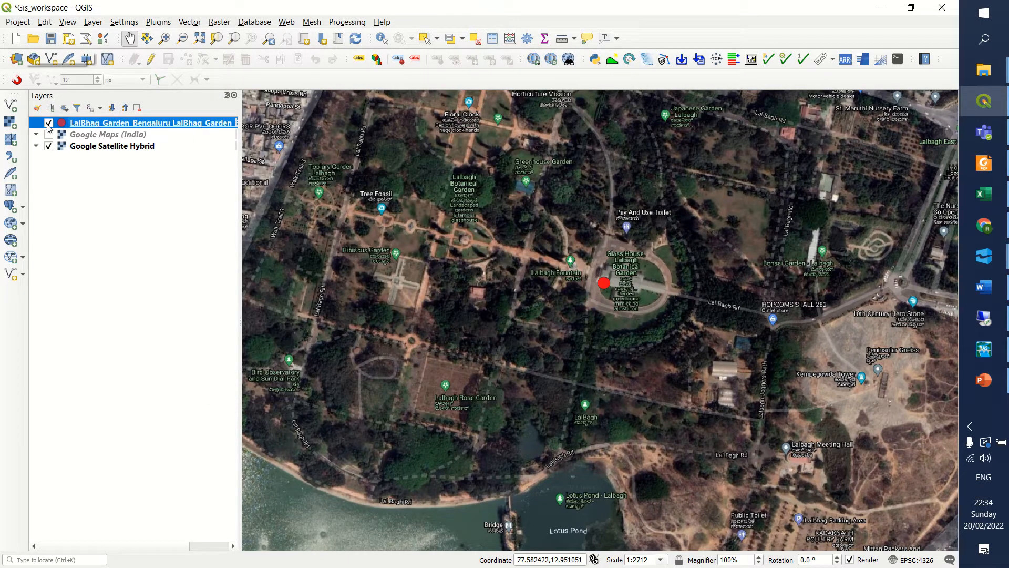
Check the LalBhag garden marker's visibility and examine its position and surroundings on the Google Satellite Hybrid imagery.
{"action": "left_click", "coordinate": [48, 124]}
{"action": "left_click", "coordinate": [49, 124]}
{"action": "left_click_drag", "start_coordinate": [637, 317], "coordinate": [636, 317]}
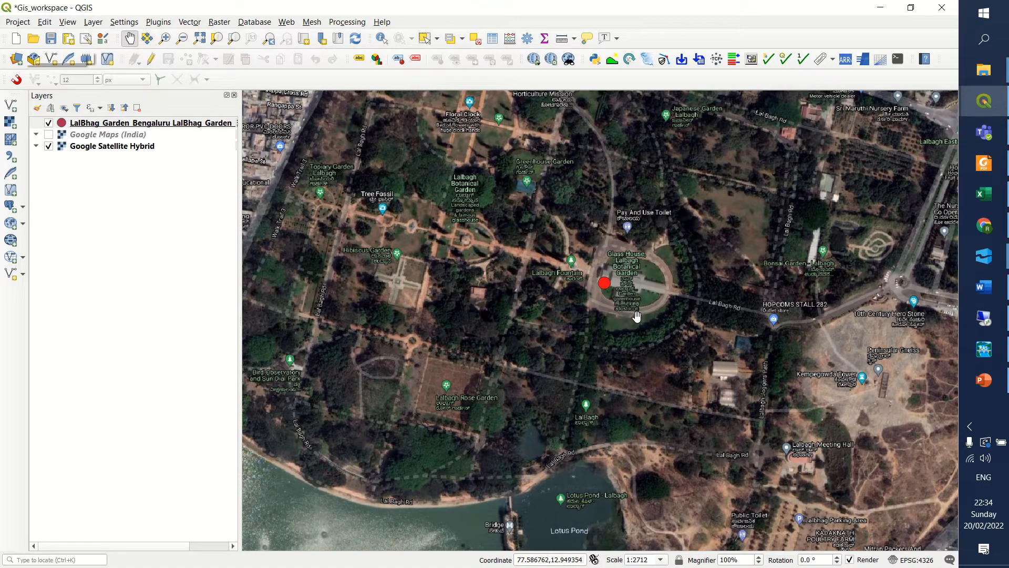
{"action": "scroll", "coordinate": [661, 253], "scroll_direction": "down", "scroll_amount": 3}
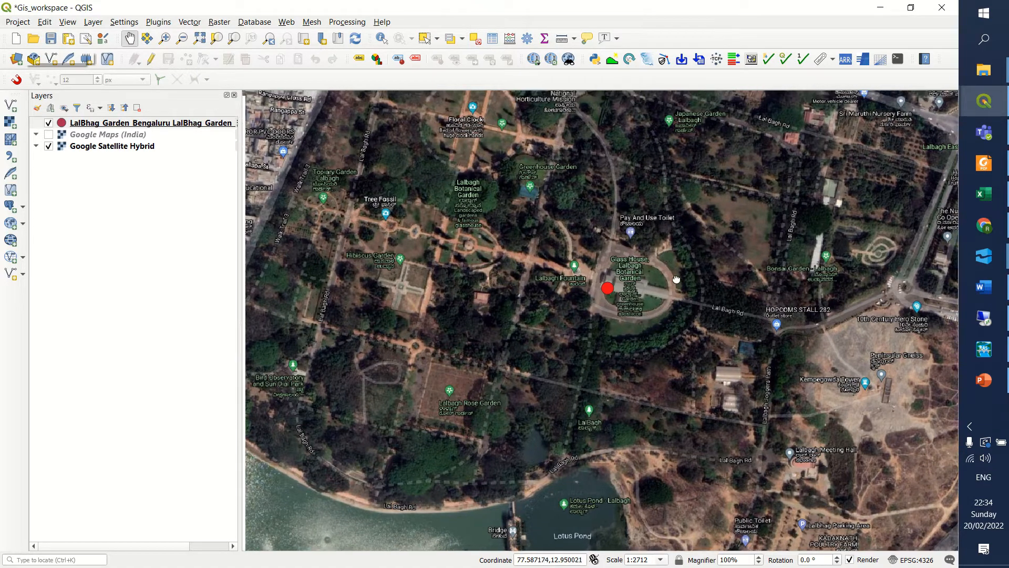
{"action": "scroll", "coordinate": [643, 250], "scroll_direction": "down", "scroll_amount": 1}
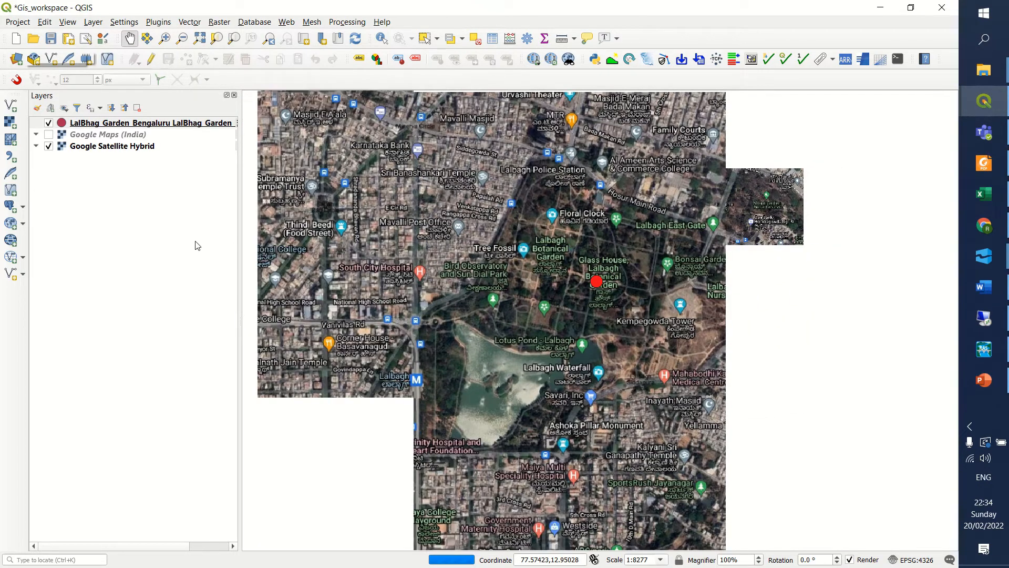
{"action": "left_click", "coordinate": [76, 136]}
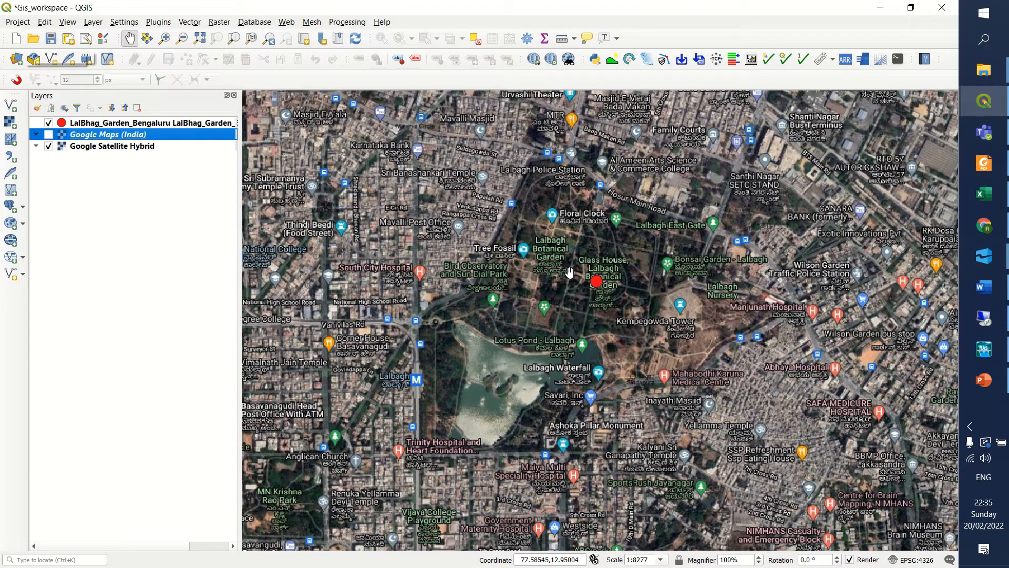
{"action": "scroll", "coordinate": [570, 271], "scroll_direction": "up", "scroll_amount": 3}
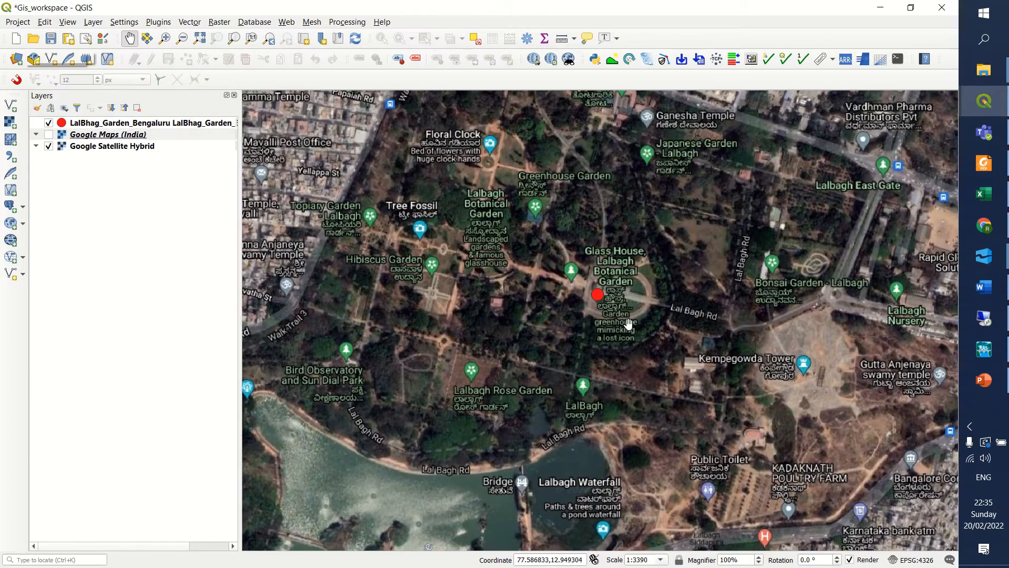
{"action": "scroll", "coordinate": [629, 322], "scroll_direction": "down", "scroll_amount": 1}
{"action": "scroll", "coordinate": [629, 322], "scroll_direction": "up", "scroll_amount": 1}
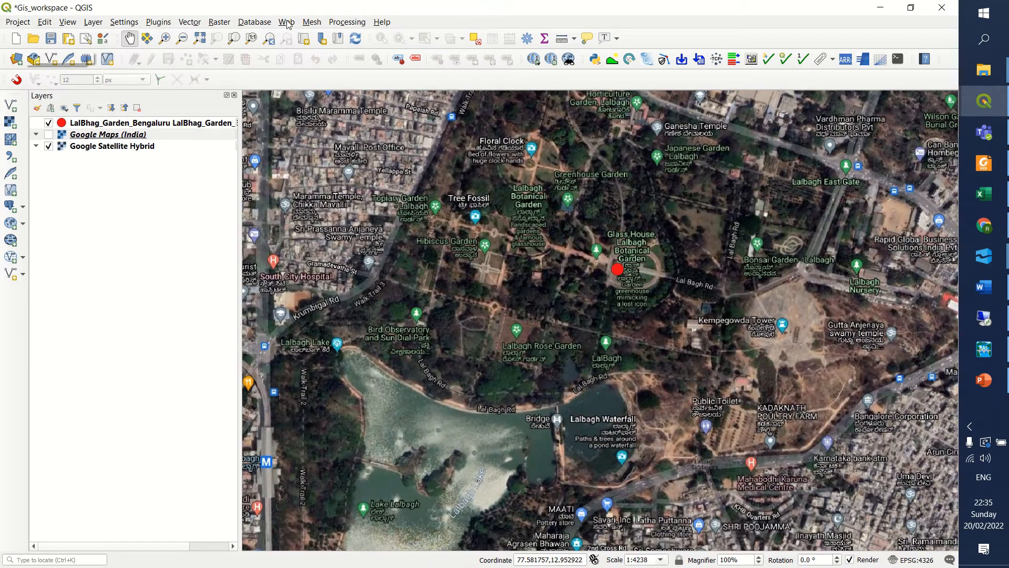
Reopen the QuickMapServices catalogue search for more Google services.
{"action": "left_click", "coordinate": [287, 23]}
{"action": "mouse_move", "coordinate": [306, 50]}
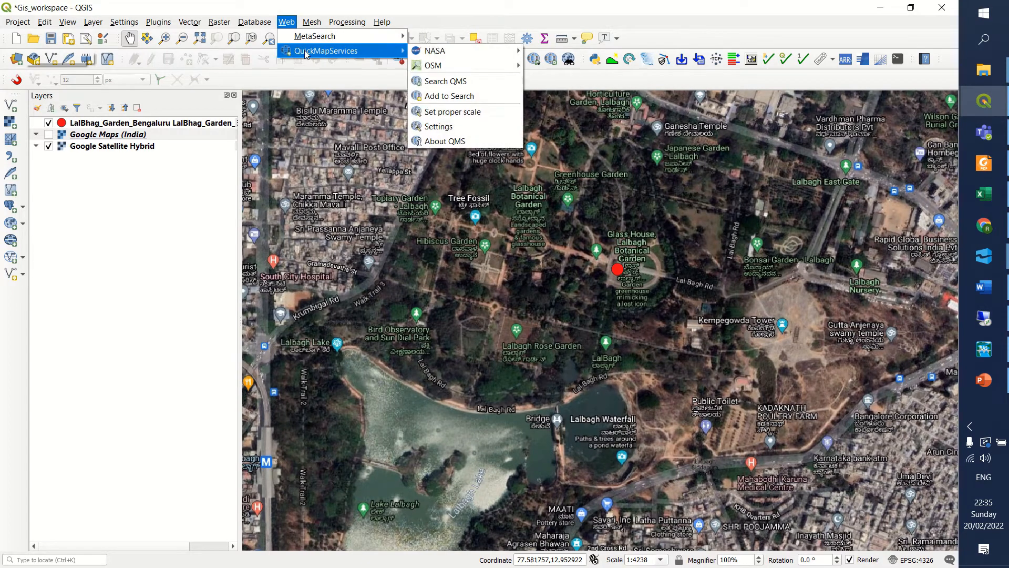
{"action": "left_click", "coordinate": [449, 85]}
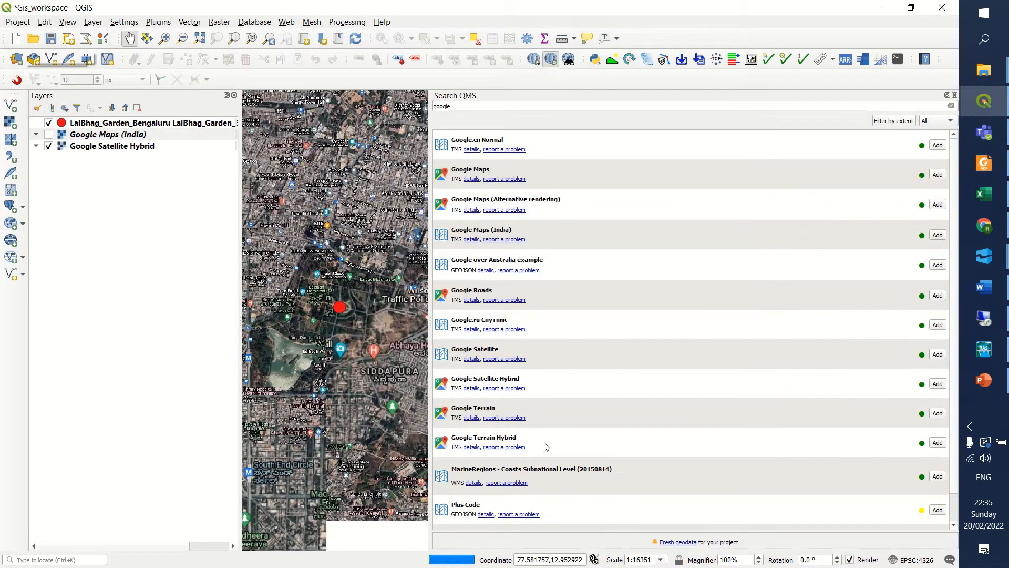
Add the Google Terrain service as a layer and preview it by temporarily hiding Google Satellite Hybrid.
{"action": "left_click", "coordinate": [934, 413]}
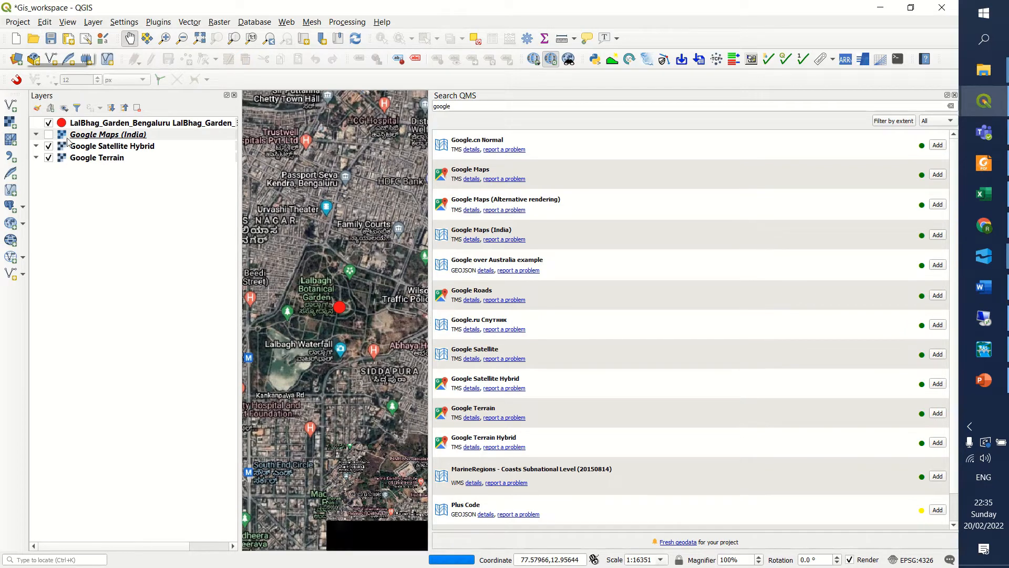
{"action": "left_click", "coordinate": [48, 147]}
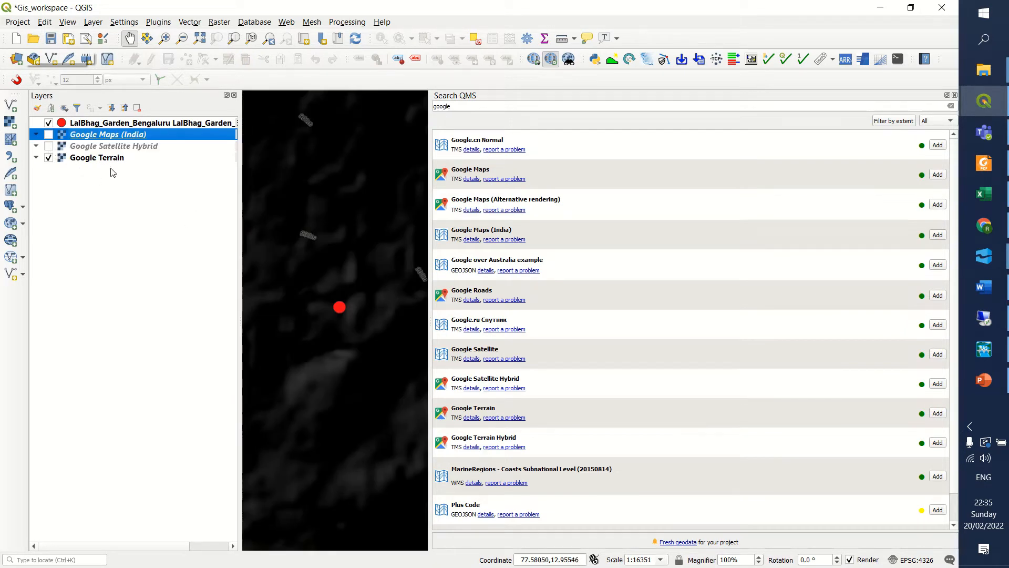
{"action": "left_click", "coordinate": [48, 146]}
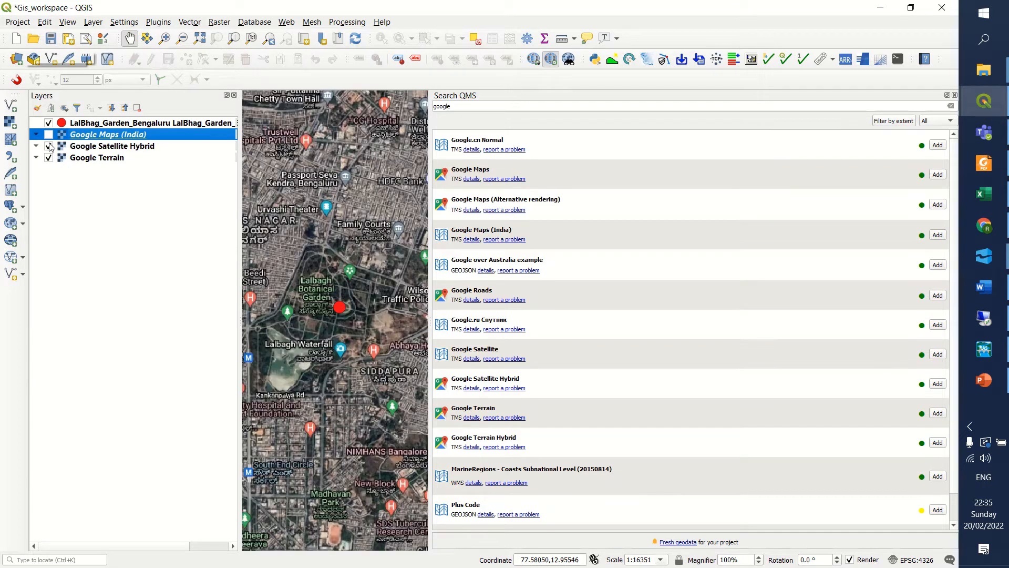
{"action": "left_click", "coordinate": [70, 170]}
{"action": "left_click", "coordinate": [83, 159]}
{"action": "right_click", "coordinate": [83, 158]}
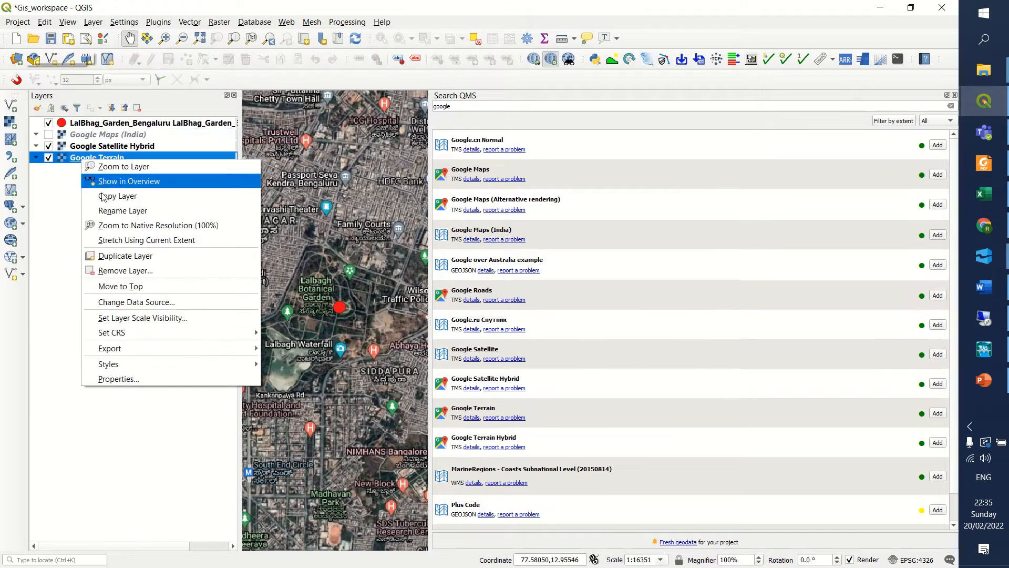
{"action": "left_click", "coordinate": [111, 272]}
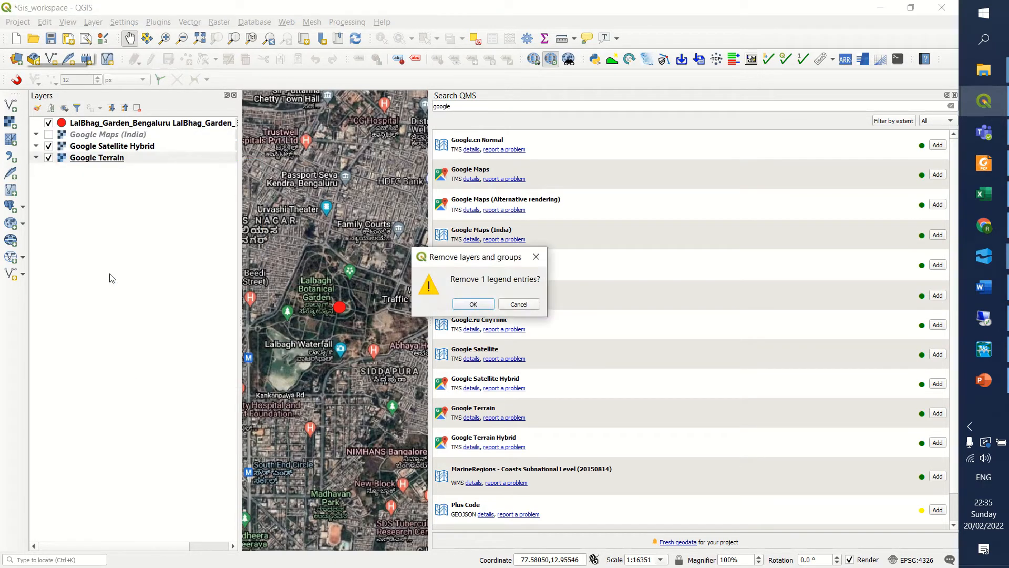
{"action": "left_click", "coordinate": [519, 305]}
Remove the Google Terrain layer from the project.
{"action": "right_click", "coordinate": [101, 158]}
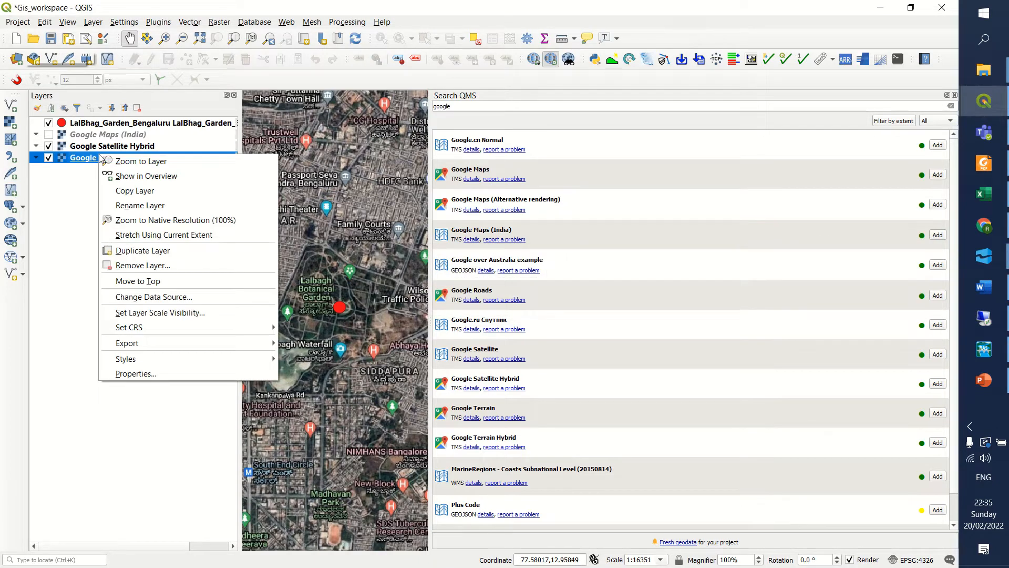
{"action": "left_click", "coordinate": [126, 265]}
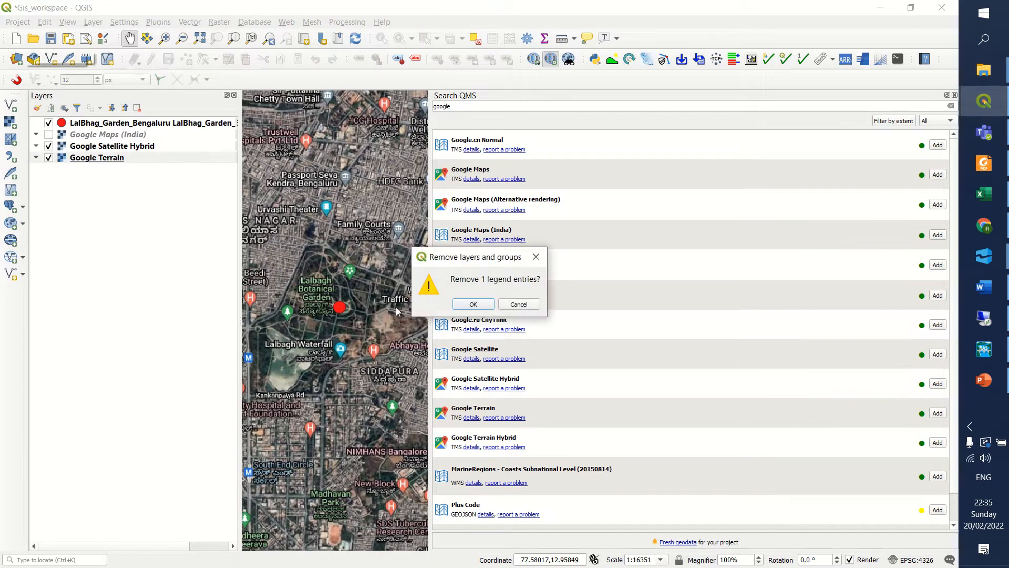
{"action": "left_click", "coordinate": [465, 306]}
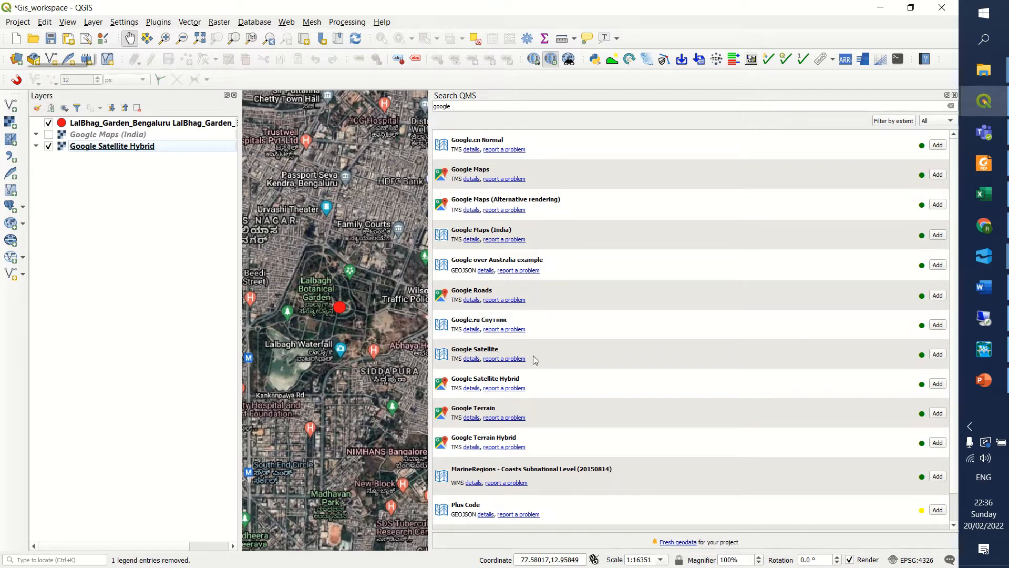
Add the Google Satellite service as a background layer, hide Google Satellite Hybrid and close the service search.
{"action": "left_click", "coordinate": [938, 354]}
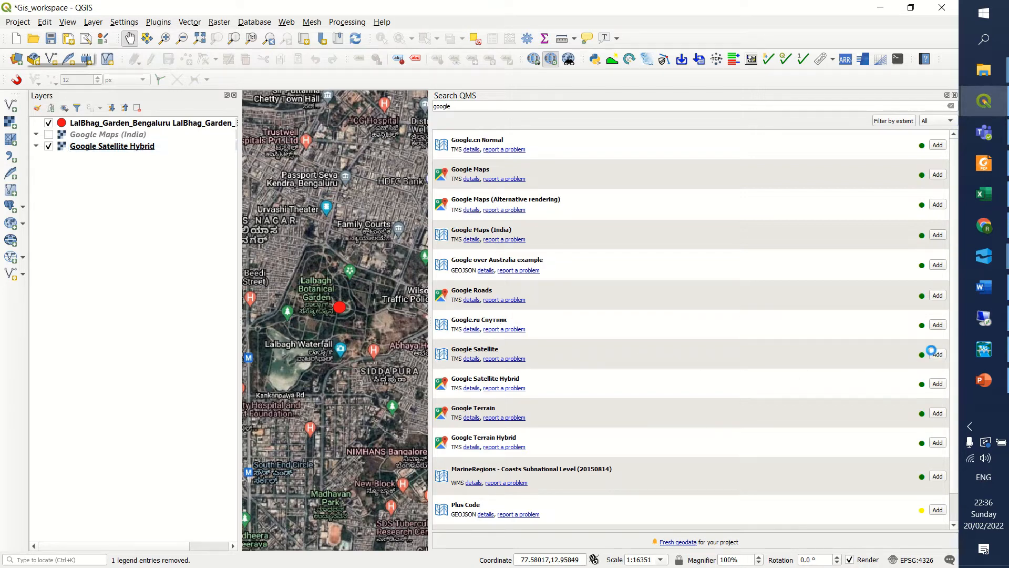
{"action": "left_click", "coordinate": [48, 147]}
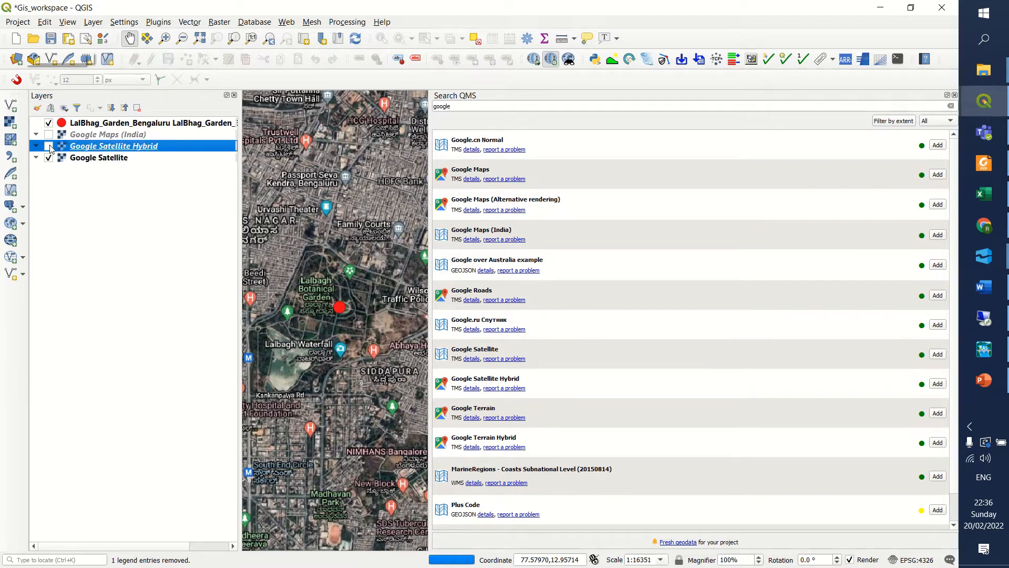
{"action": "left_click", "coordinate": [390, 166]}
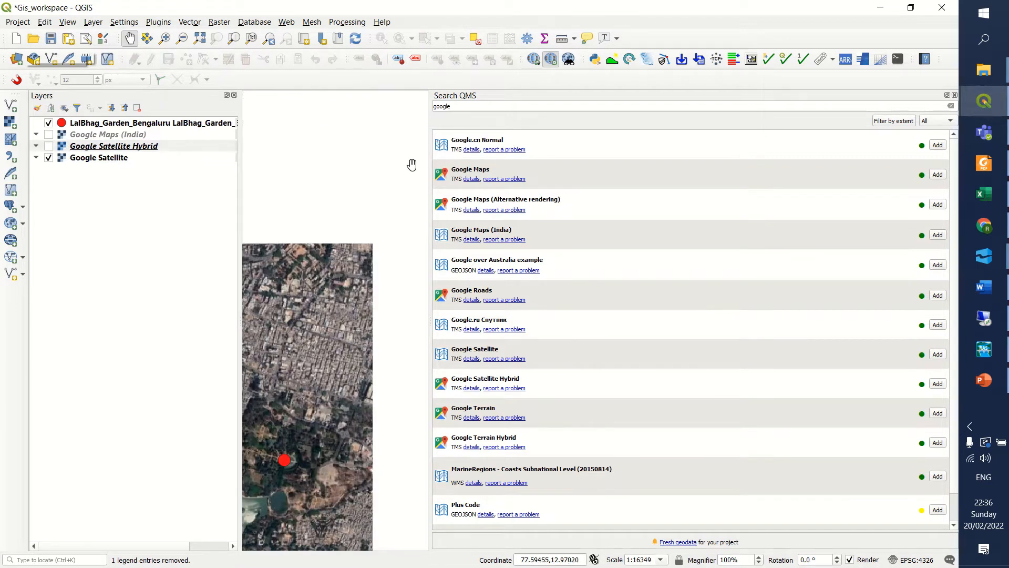
{"action": "left_click", "coordinate": [955, 95]}
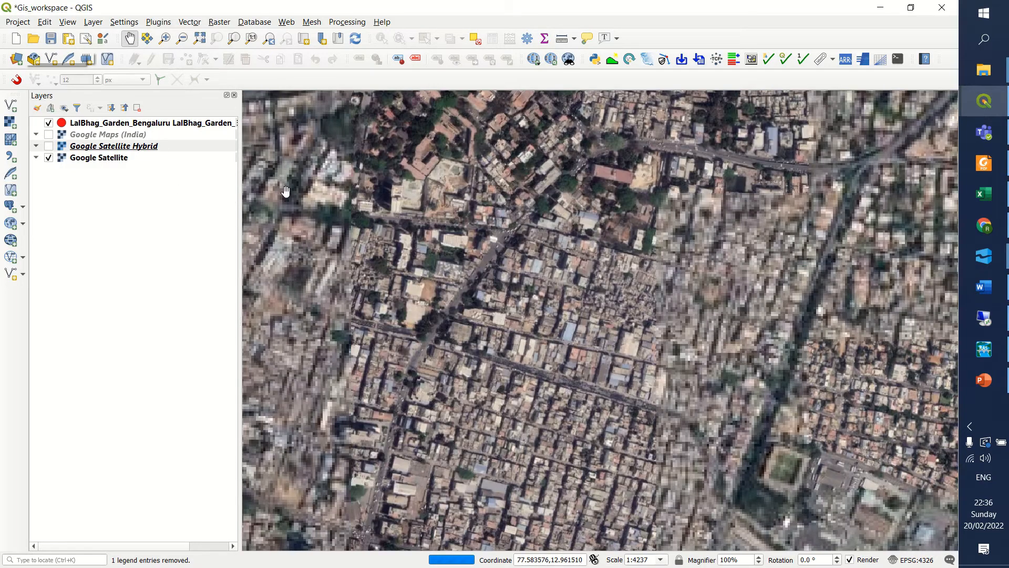
Compare the plain Google Satellite imagery with the labelled Google Satellite Hybrid layer, ending with only Google Satellite as the background.
{"action": "left_click_drag", "start_coordinate": [628, 329], "coordinate": [564, 250]}
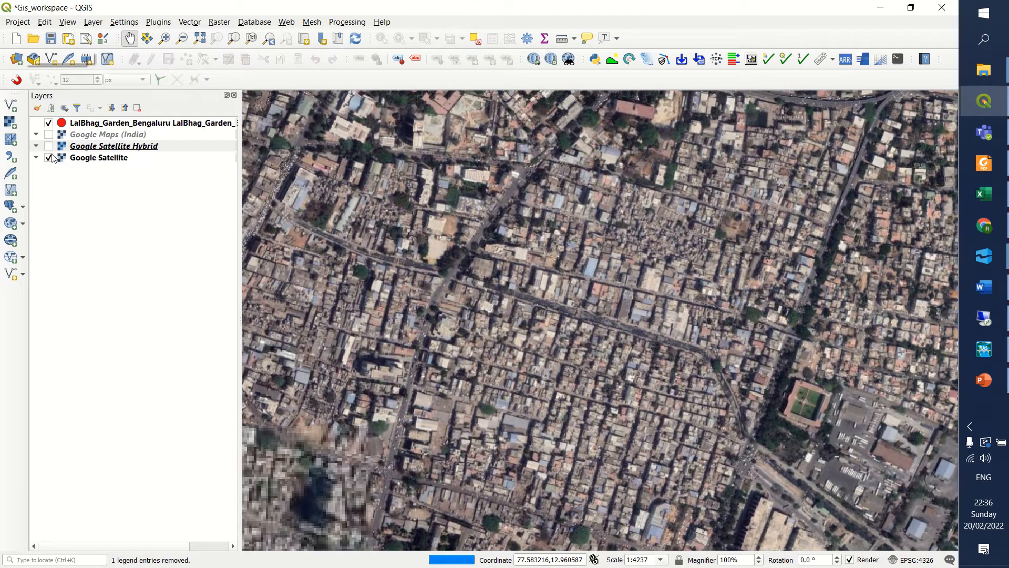
{"action": "left_click", "coordinate": [48, 146]}
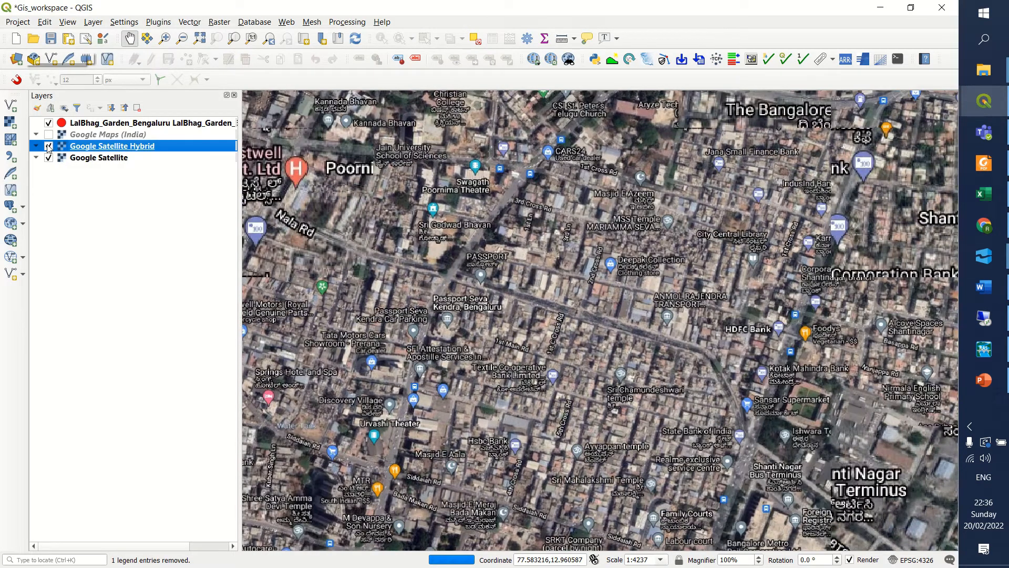
{"action": "left_click", "coordinate": [48, 146]}
{"action": "left_click", "coordinate": [86, 159]}
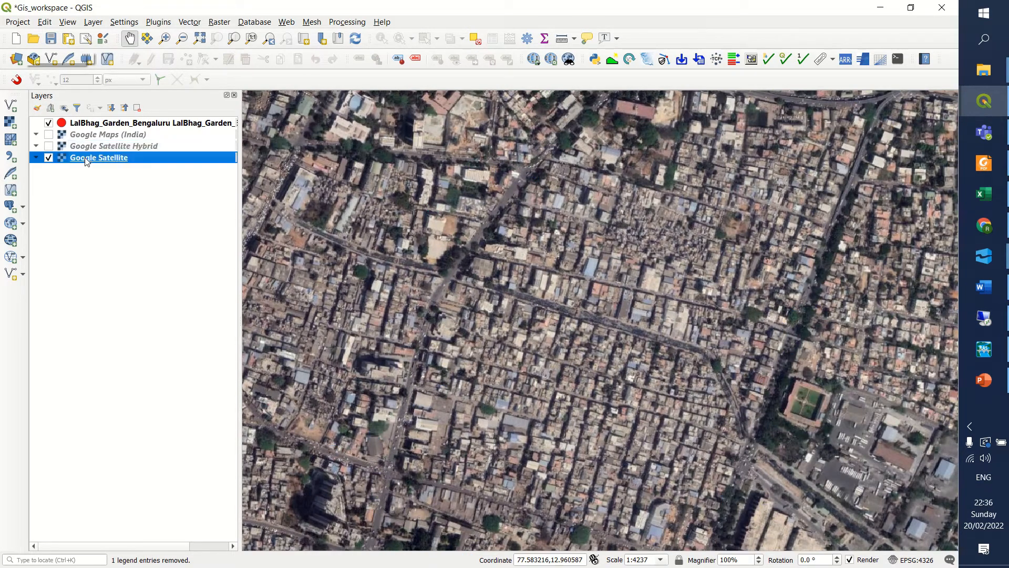
Zoom to the LalBhag garden layer and examine the Google Satellite imagery around the garden point and its surroundings.
{"action": "right_click", "coordinate": [95, 123]}
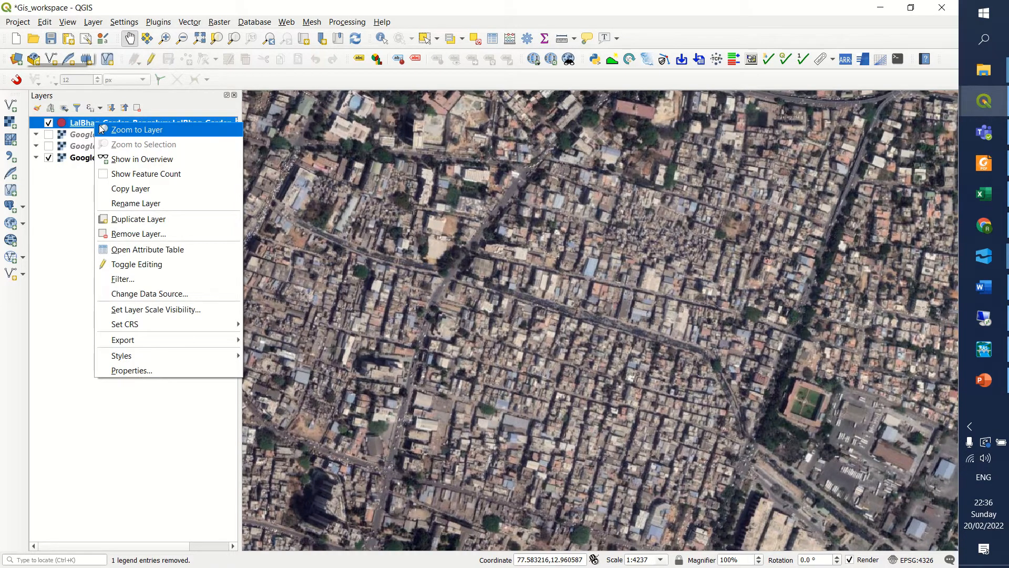
{"action": "left_click", "coordinate": [101, 129]}
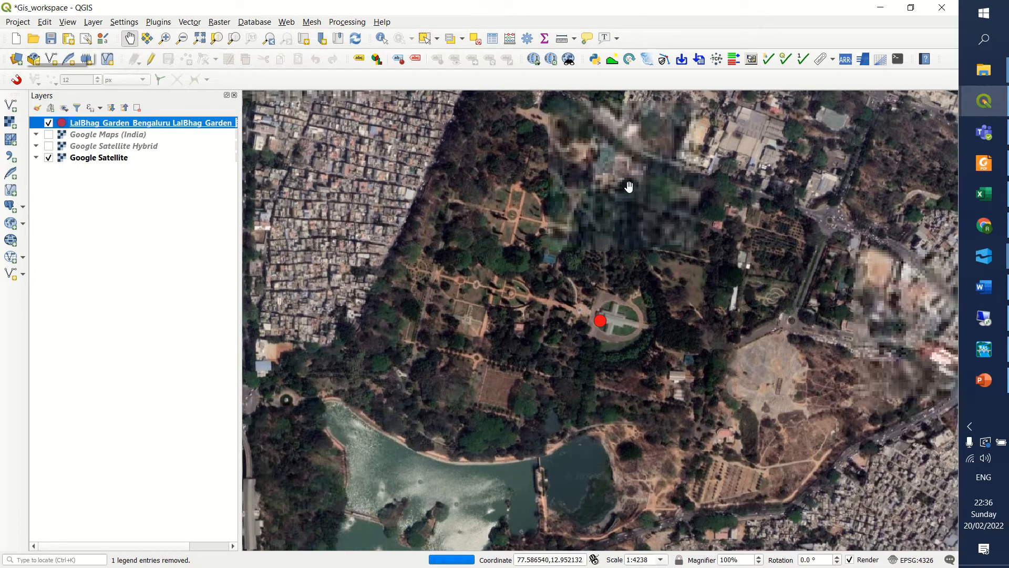
{"action": "mouse_move", "coordinate": [449, 516]}
{"action": "left_mouse_down"}
{"action": "mouse_move", "coordinate": [460, 415]}
{"action": "mouse_move", "coordinate": [442, 381]}
{"action": "left_mouse_up"}
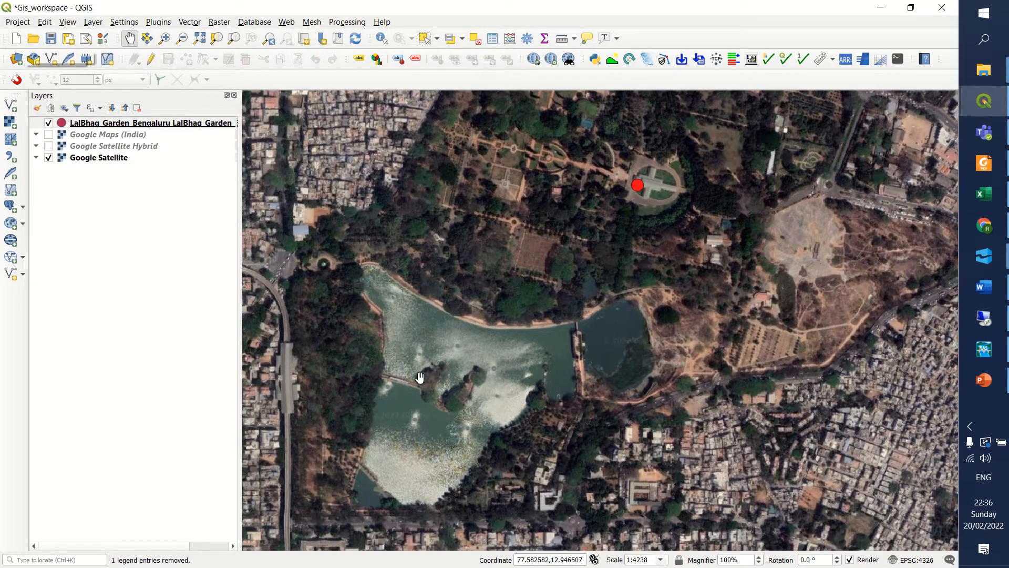
{"action": "left_click_drag", "start_coordinate": [513, 368], "coordinate": [498, 467]}
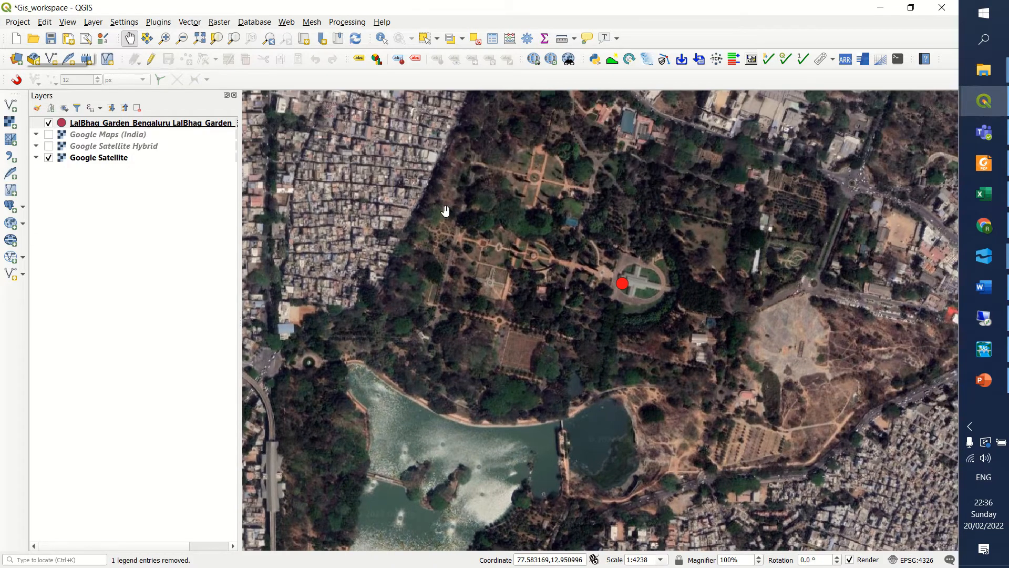
{"action": "scroll", "coordinate": [670, 263], "scroll_direction": "up", "scroll_amount": 2}
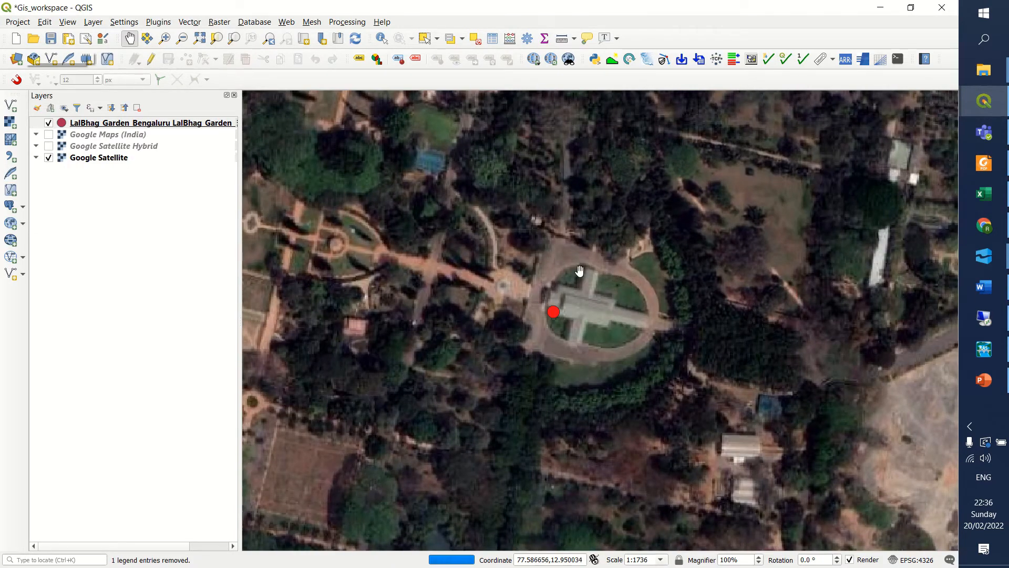
{"action": "left_click_drag", "start_coordinate": [579, 271], "coordinate": [704, 439]}
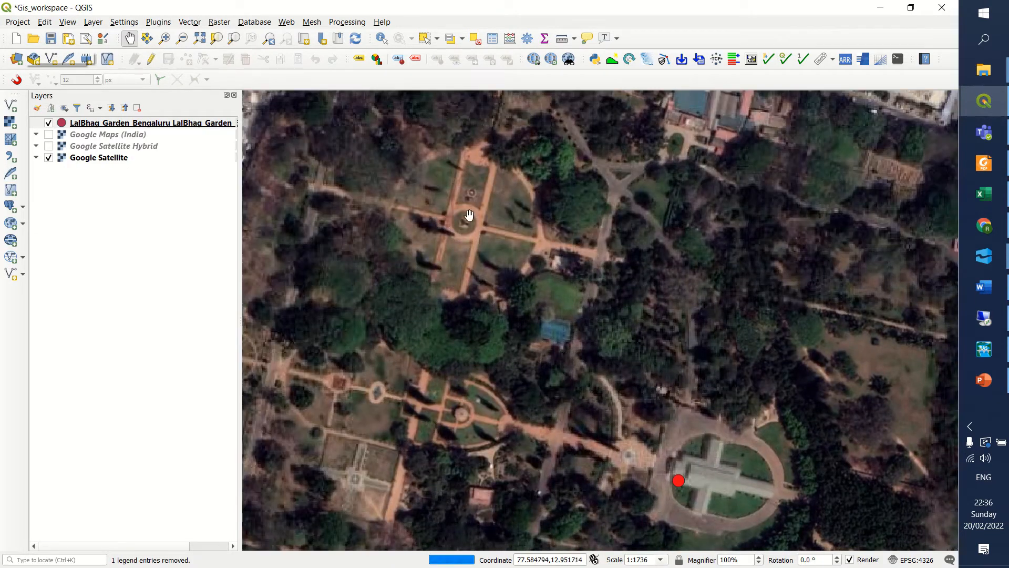
{"action": "left_click_drag", "start_coordinate": [470, 215], "coordinate": [539, 382]}
{"action": "left_click_drag", "start_coordinate": [667, 270], "coordinate": [490, 264]}
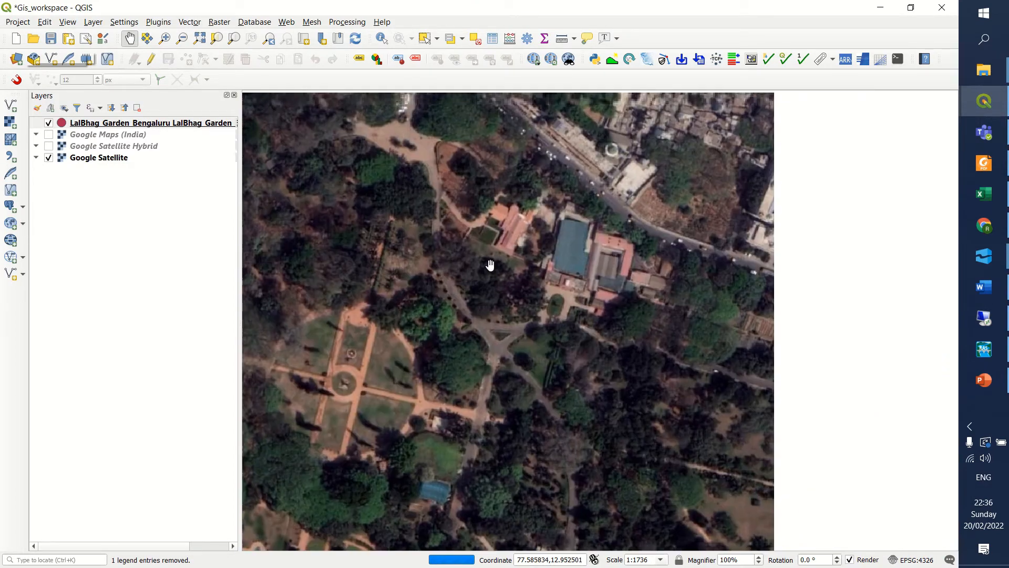
{"action": "left_click_drag", "start_coordinate": [591, 277], "coordinate": [503, 356]}
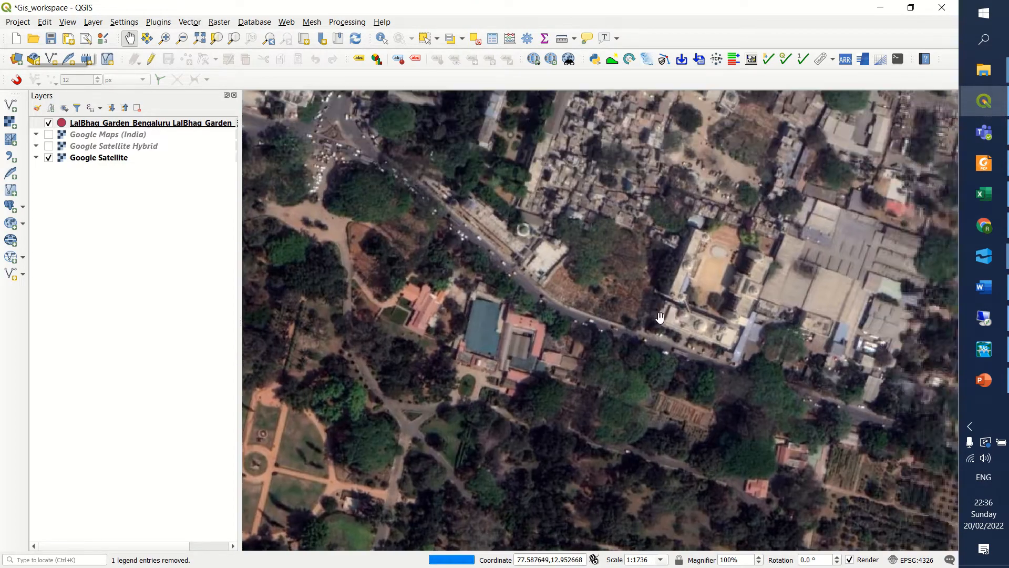
{"action": "left_click_drag", "start_coordinate": [670, 345], "coordinate": [504, 180]}
{"action": "left_click_drag", "start_coordinate": [698, 401], "coordinate": [680, 329]}
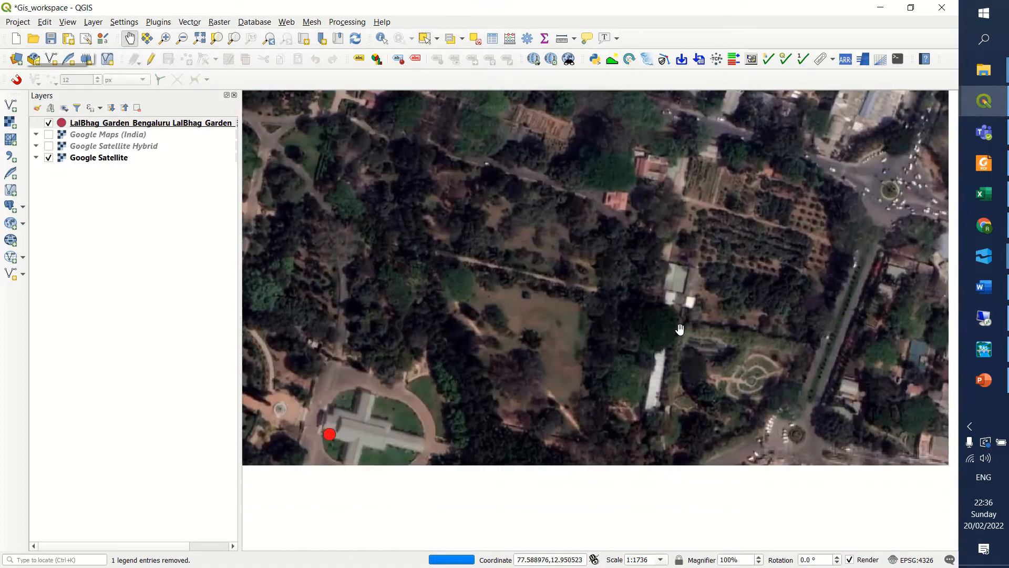
{"action": "scroll", "coordinate": [680, 329], "scroll_direction": "down", "scroll_amount": 2}
{"action": "left_click_drag", "start_coordinate": [691, 383], "coordinate": [771, 285]}
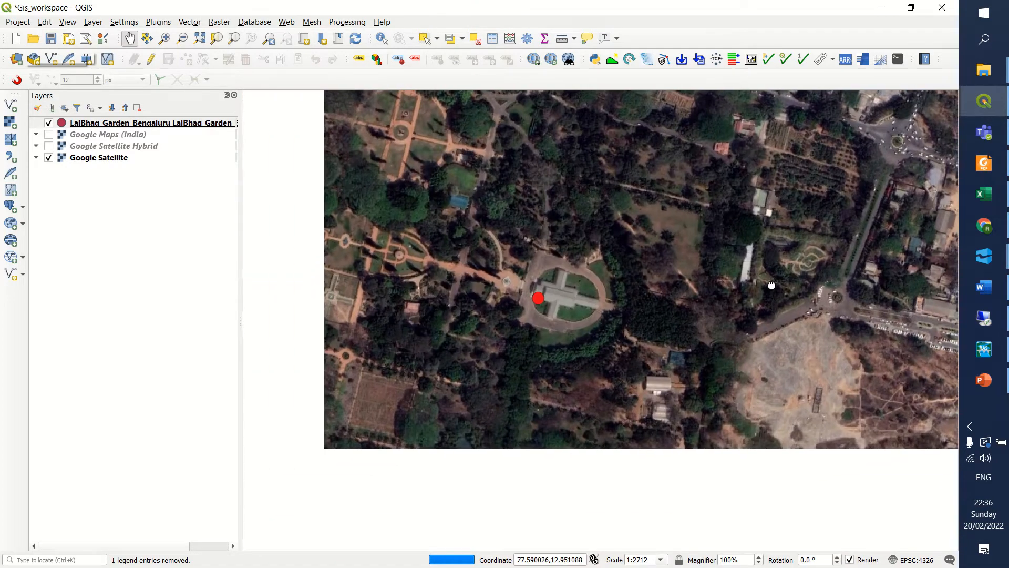
{"action": "scroll", "coordinate": [548, 314], "scroll_direction": "up", "scroll_amount": 6}
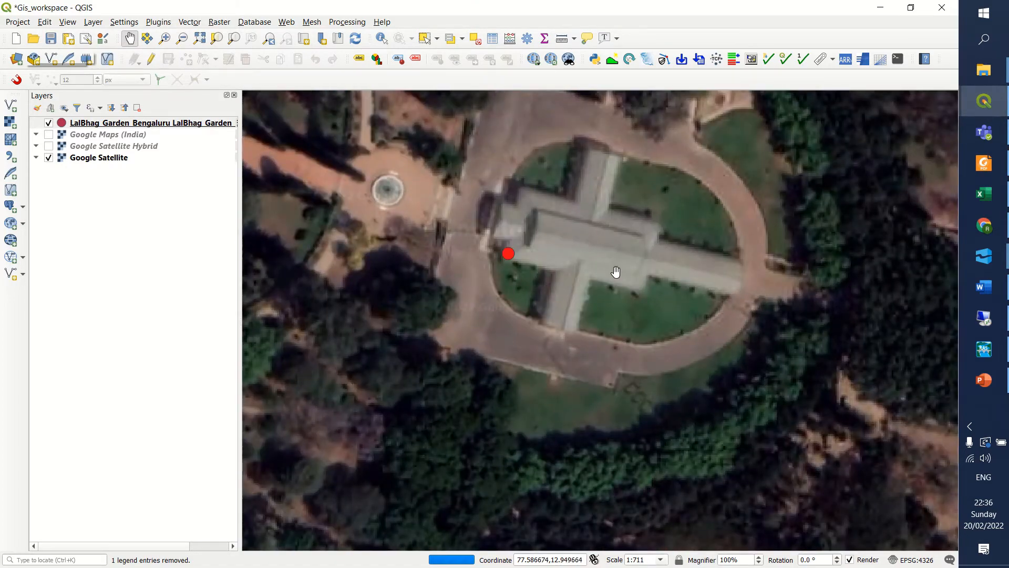
{"action": "scroll", "coordinate": [632, 266], "scroll_direction": "down", "scroll_amount": 9}
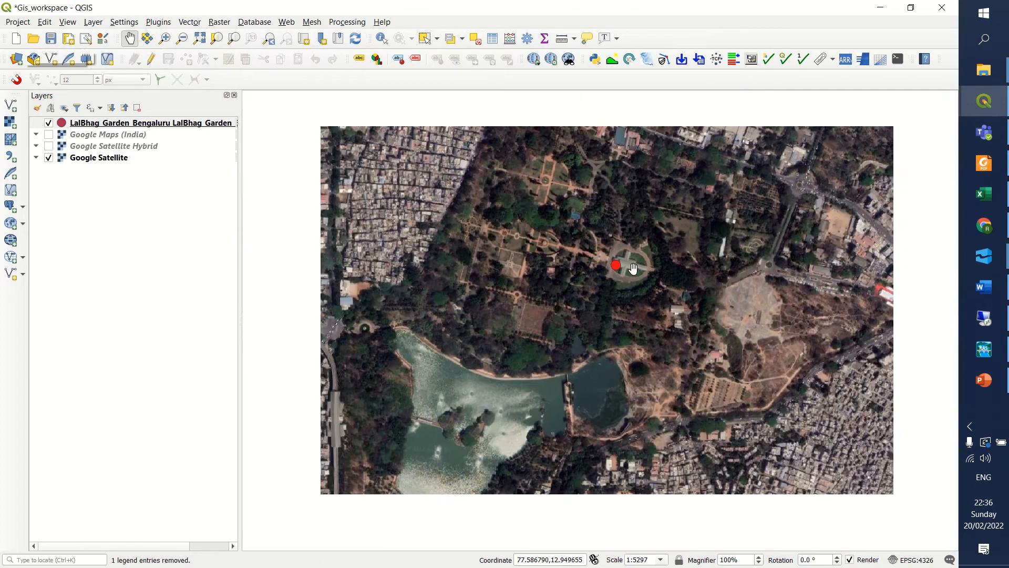
{"action": "scroll", "coordinate": [633, 269], "scroll_direction": "down", "scroll_amount": 1}
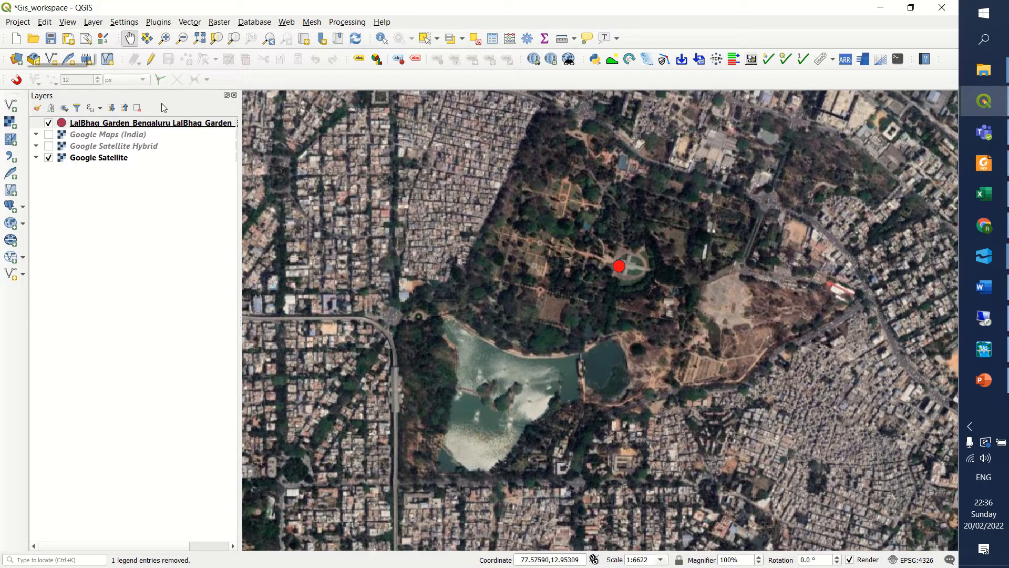
Start a new shapefile layer with Polygon geometry and the EPSG:32643 - WGS 84 / UTM zone 43N coordinate system.
{"action": "left_click", "coordinate": [96, 23]}
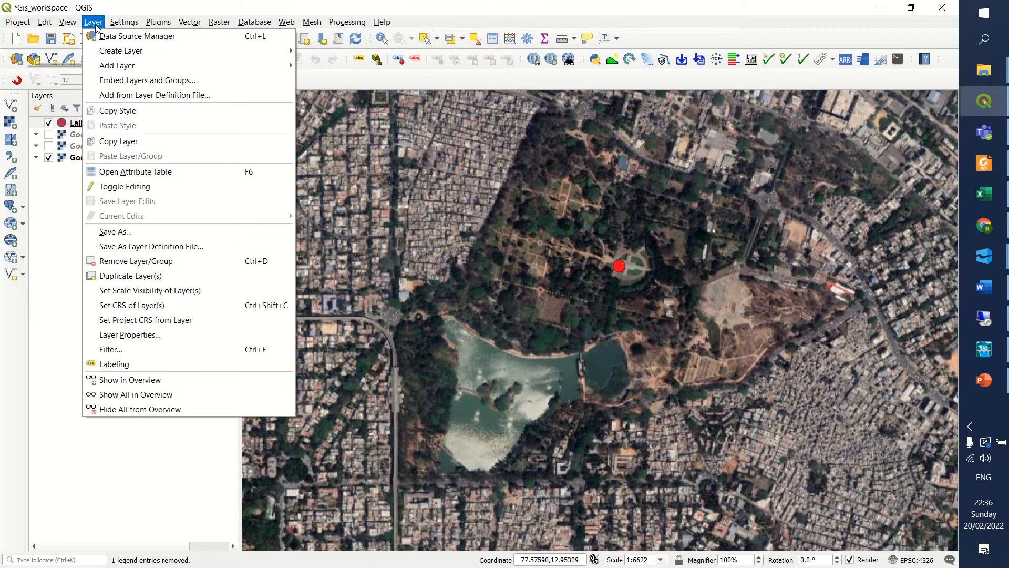
{"action": "mouse_move", "coordinate": [108, 70]}
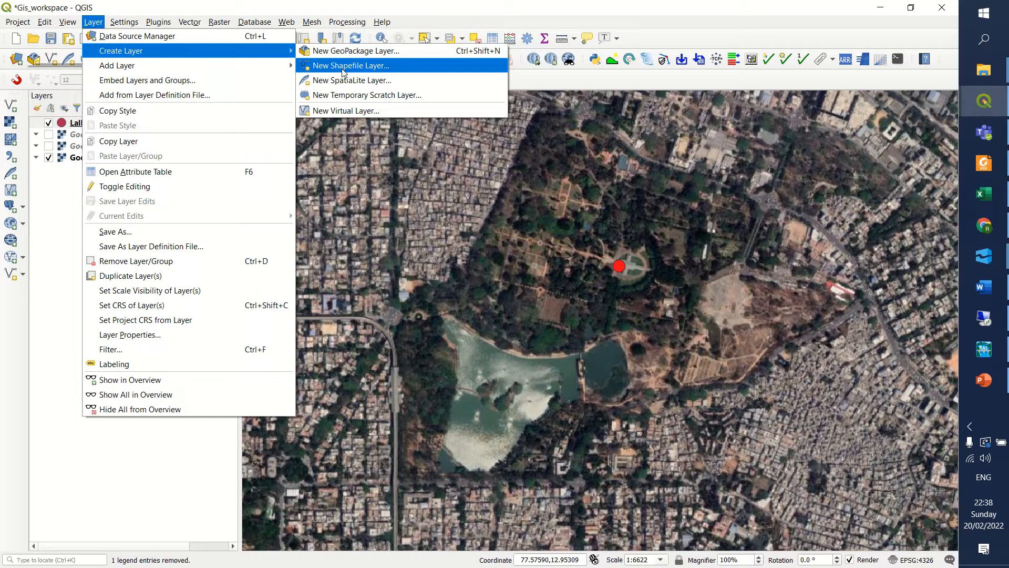
{"action": "left_click", "coordinate": [357, 67]}
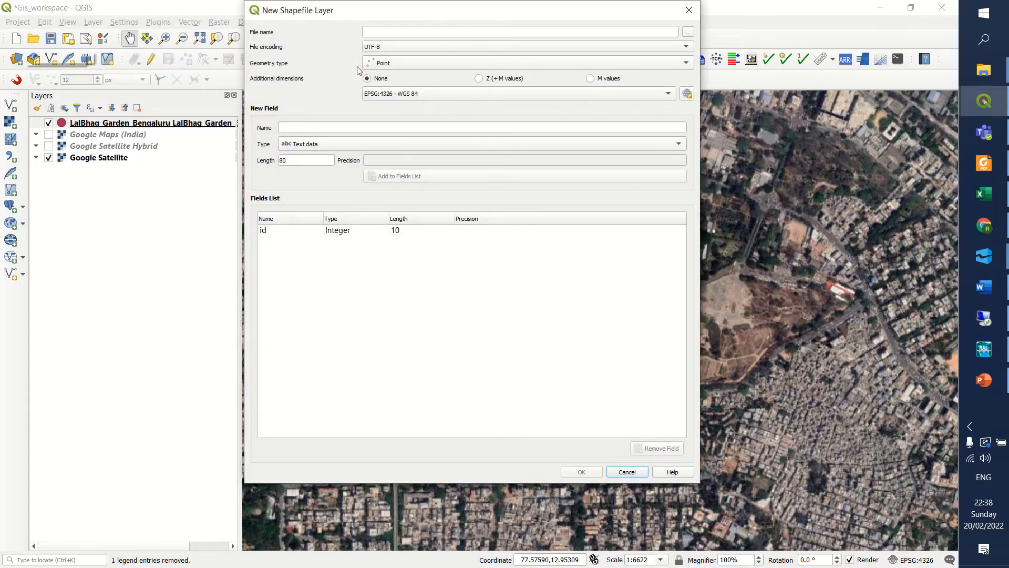
{"action": "left_click_drag", "start_coordinate": [346, 12], "coordinate": [380, 89]}
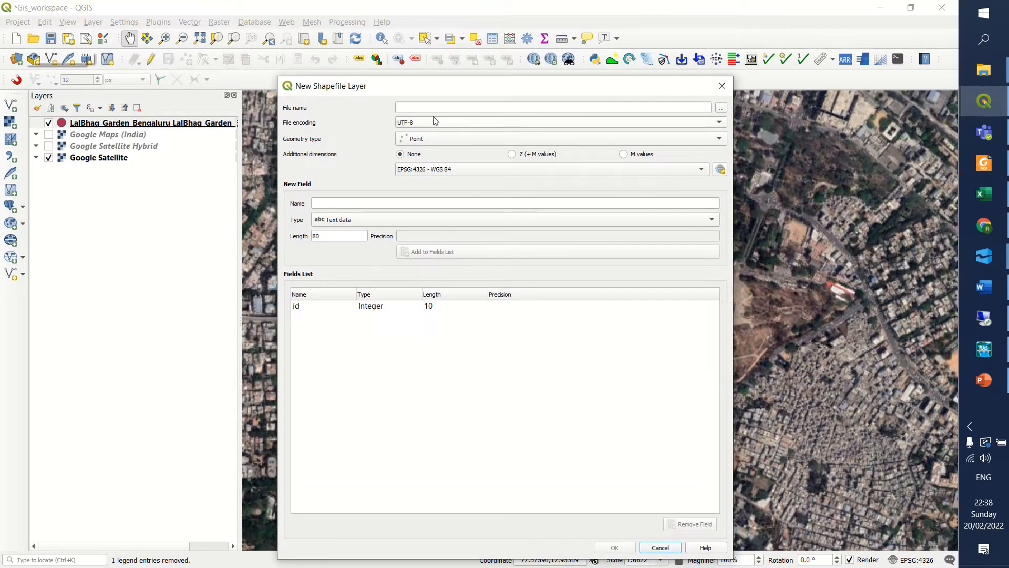
{"action": "left_click_drag", "start_coordinate": [515, 91], "coordinate": [512, 76]}
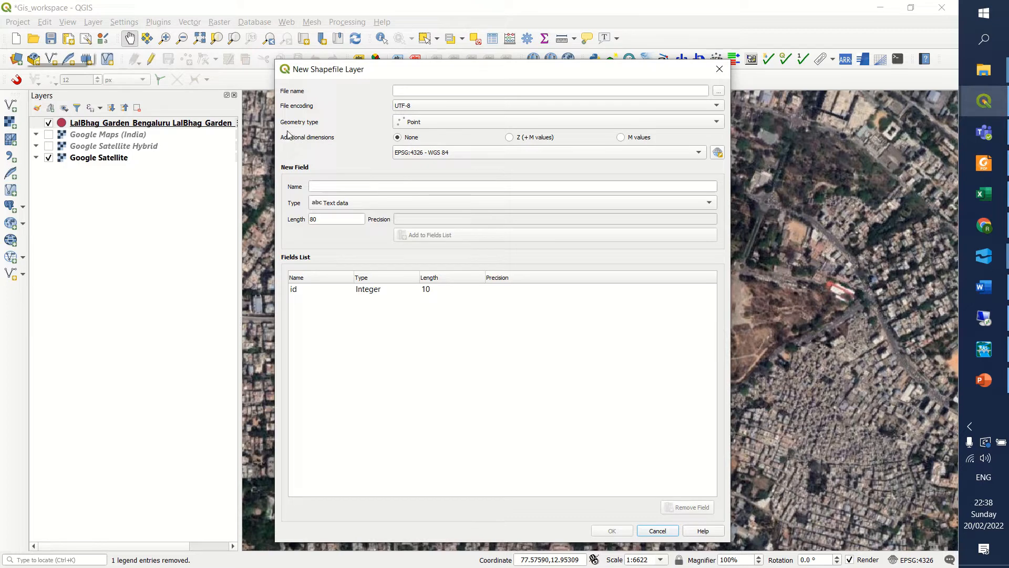
{"action": "left_click", "coordinate": [430, 124]}
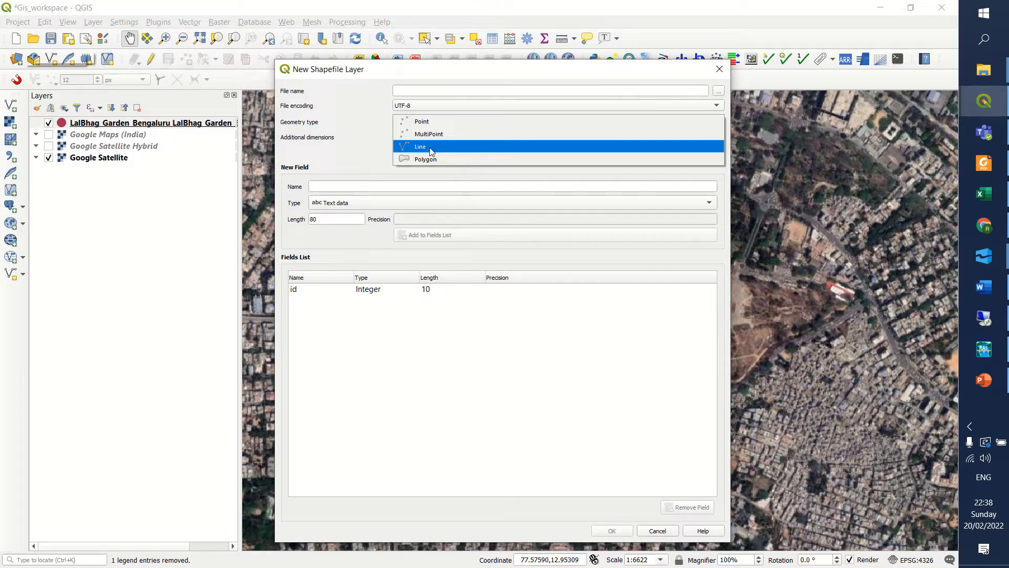
{"action": "left_click", "coordinate": [430, 160]}
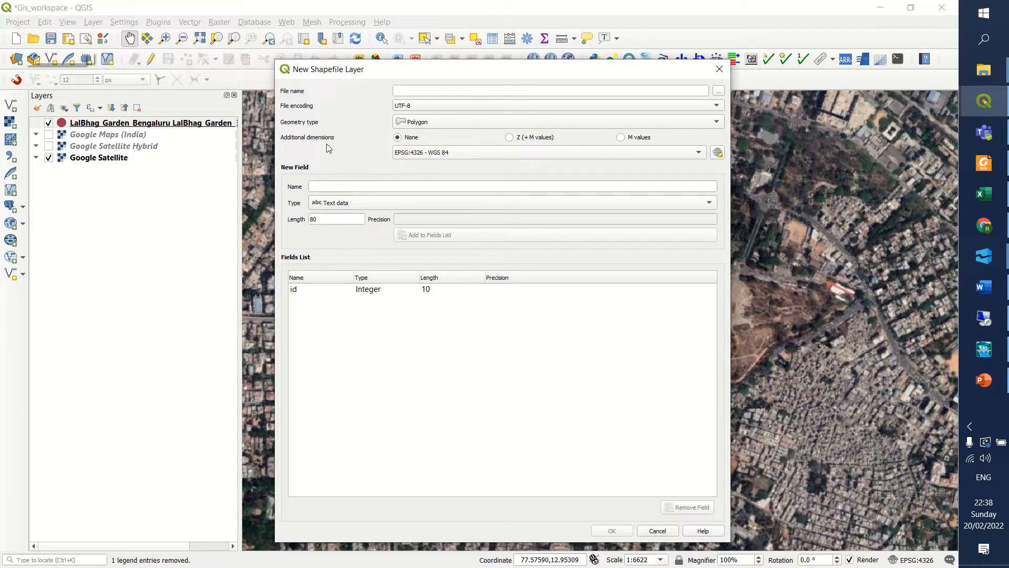
{"action": "left_click", "coordinate": [541, 154]}
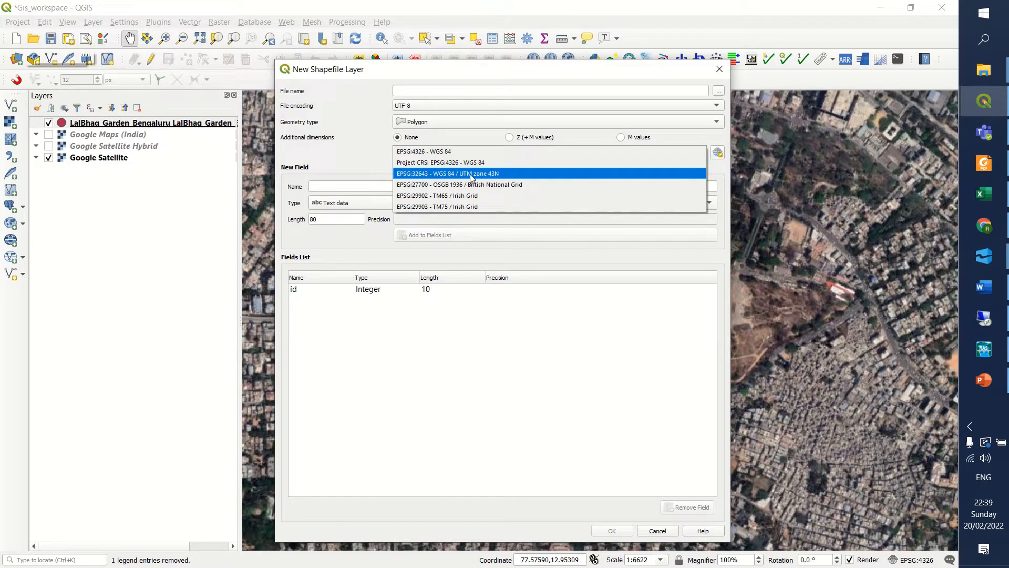
{"action": "left_click", "coordinate": [487, 176]}
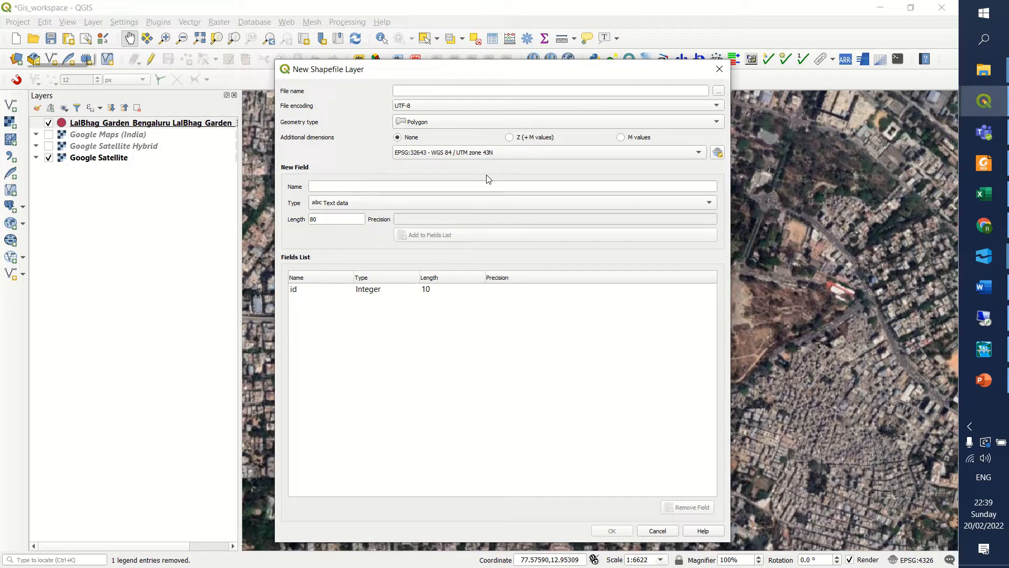
Set the new shapefile to be saved as Garden_data_base in the GIS_training folder.
{"action": "left_click", "coordinate": [719, 92]}
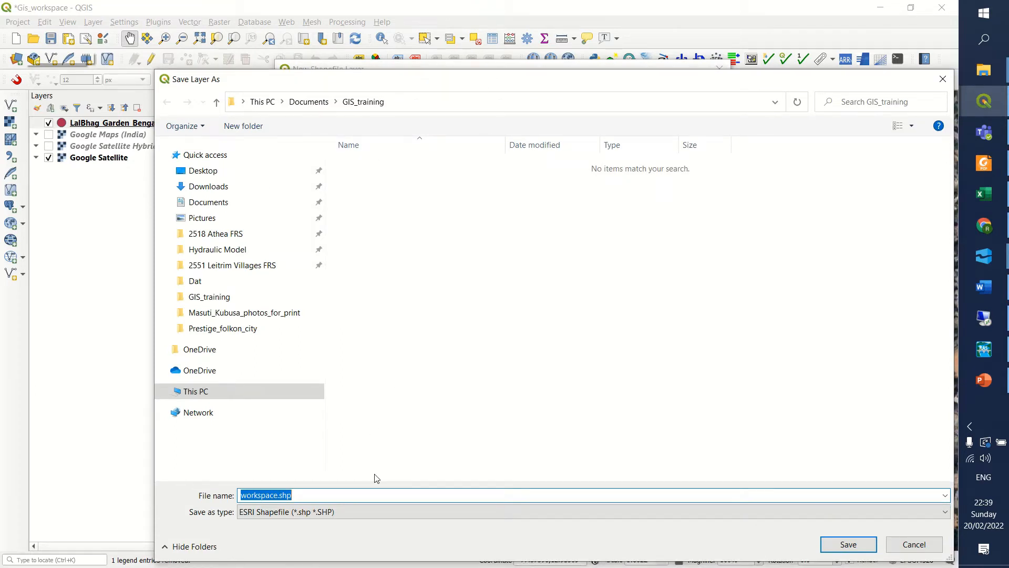
{"action": "type", "text": "G"}
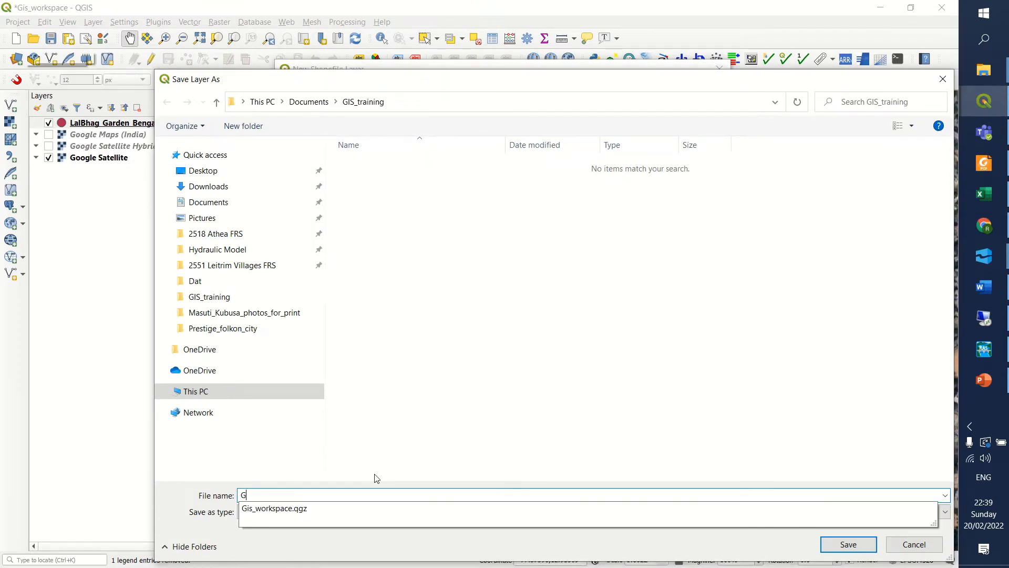
{"action": "type", "text": "arden"}
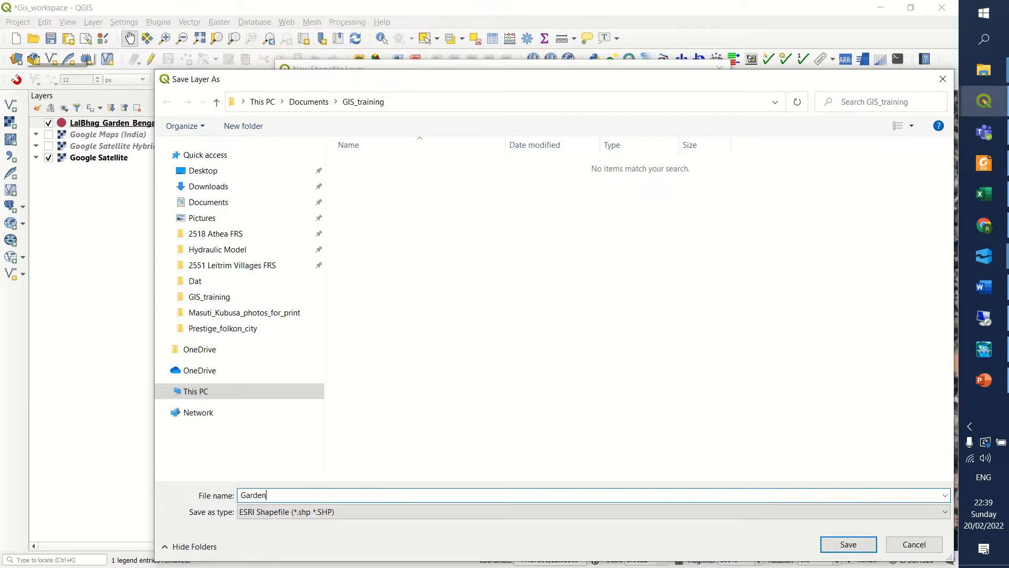
{"action": "type", "text": "_data_baase"}
{"action": "key", "text": "BackSpace"}
{"action": "key", "text": "BackSpace"}
{"action": "key", "text": "BackSpace"}
{"action": "type", "text": "se"}
{"action": "left_click", "coordinate": [841, 549]}
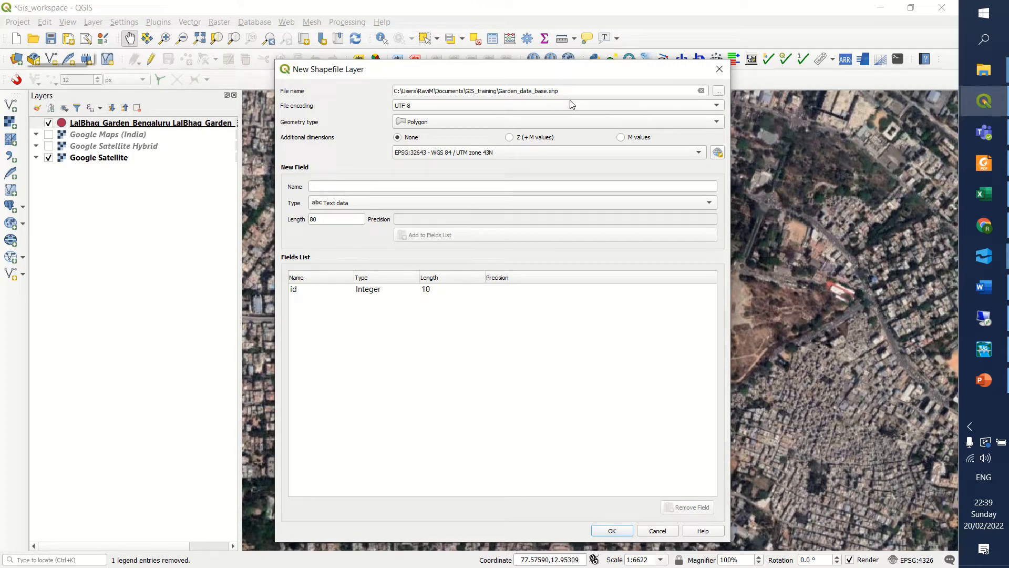
Add a whole number field named SI with length 3 to the shapefile's fields.
{"action": "left_click", "coordinate": [397, 188]}
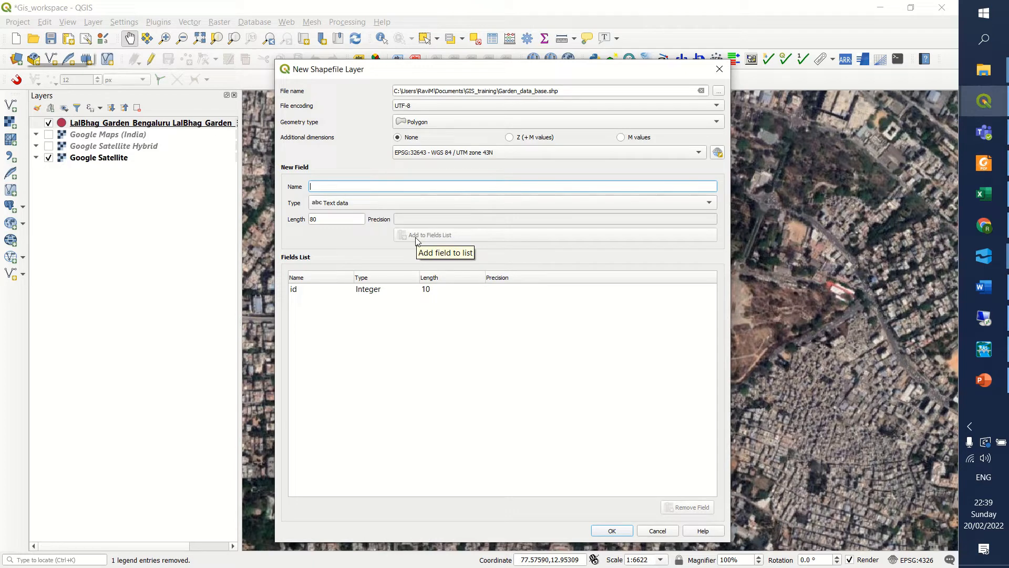
{"action": "type", "text": "Sl"}
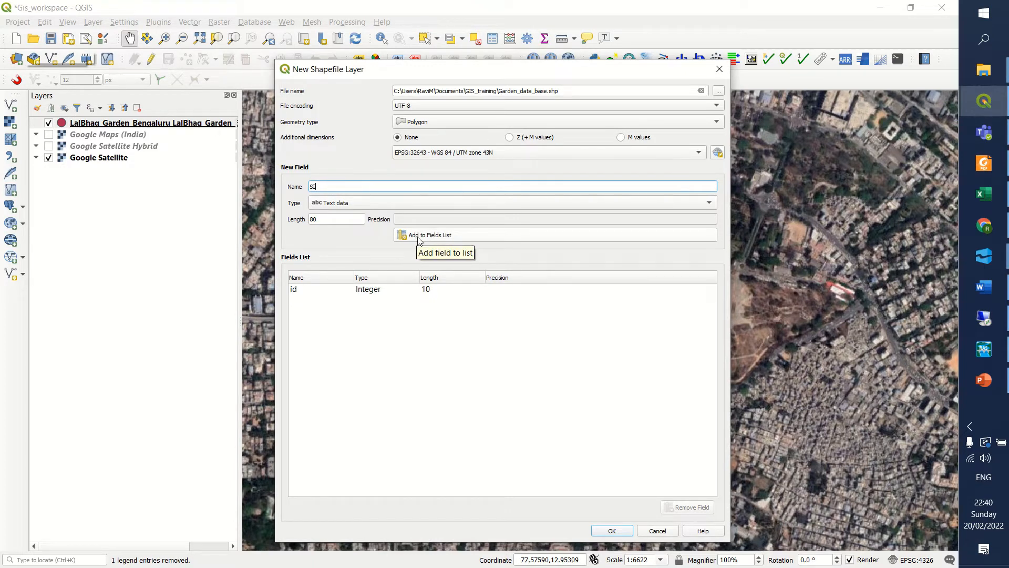
{"action": "left_click", "coordinate": [366, 209]}
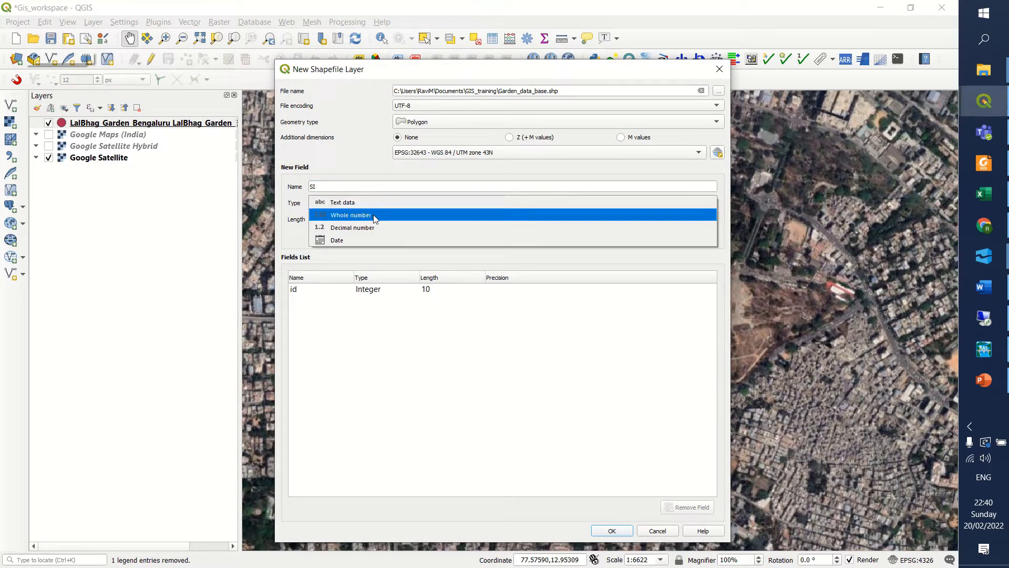
{"action": "left_click", "coordinate": [335, 217]}
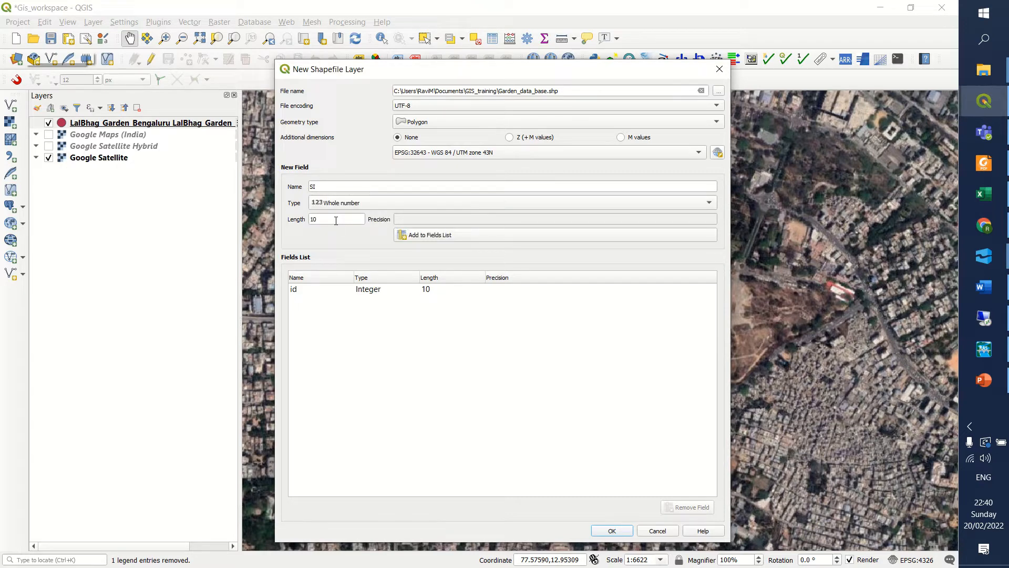
{"action": "left_click_drag", "start_coordinate": [334, 219], "coordinate": [319, 219]}
{"action": "type", "text": "1"}
{"action": "type", "text": "3"}
{"action": "left_click", "coordinate": [418, 236]}
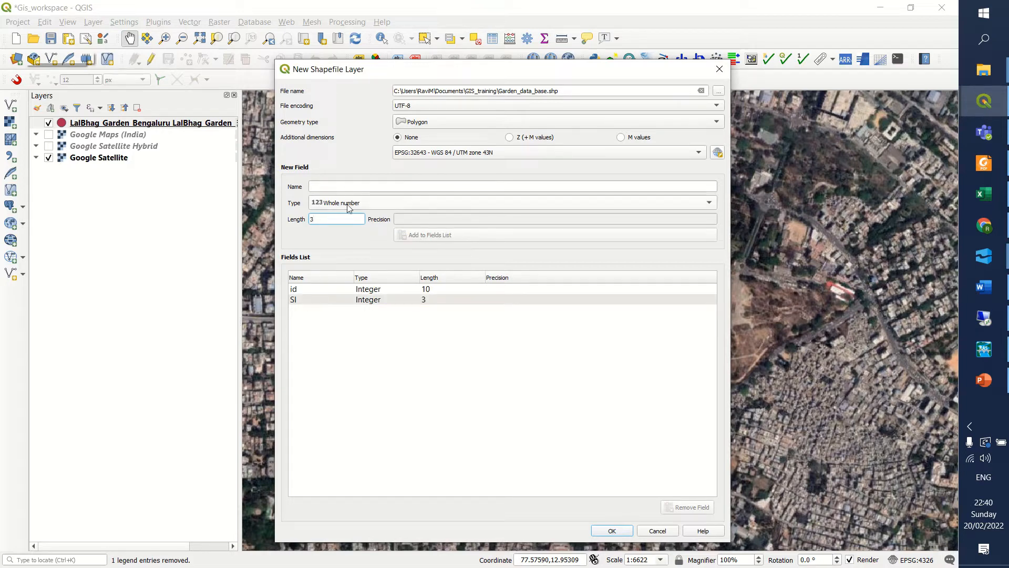
Add a text data field named Features with length 3 to the shapefile's fields.
{"action": "left_click", "coordinate": [348, 185]}
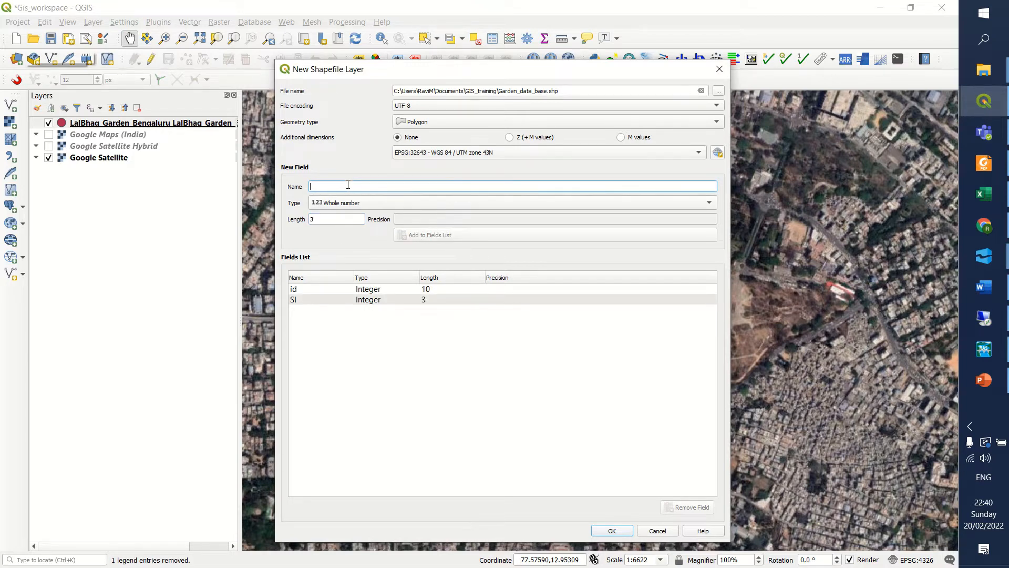
{"action": "type", "text": "Fe"}
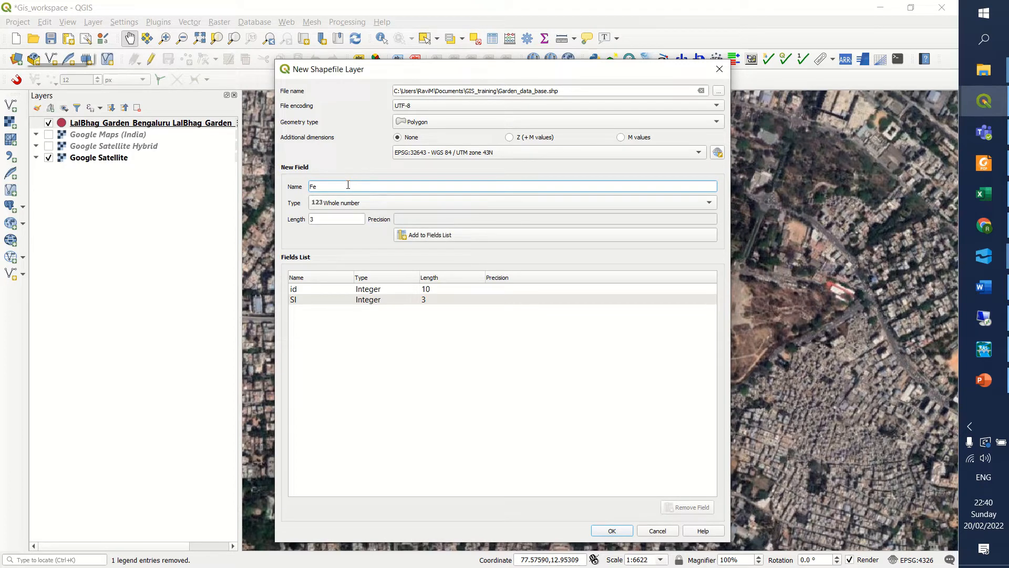
{"action": "type", "text": "atures"}
{"action": "left_click", "coordinate": [392, 205]}
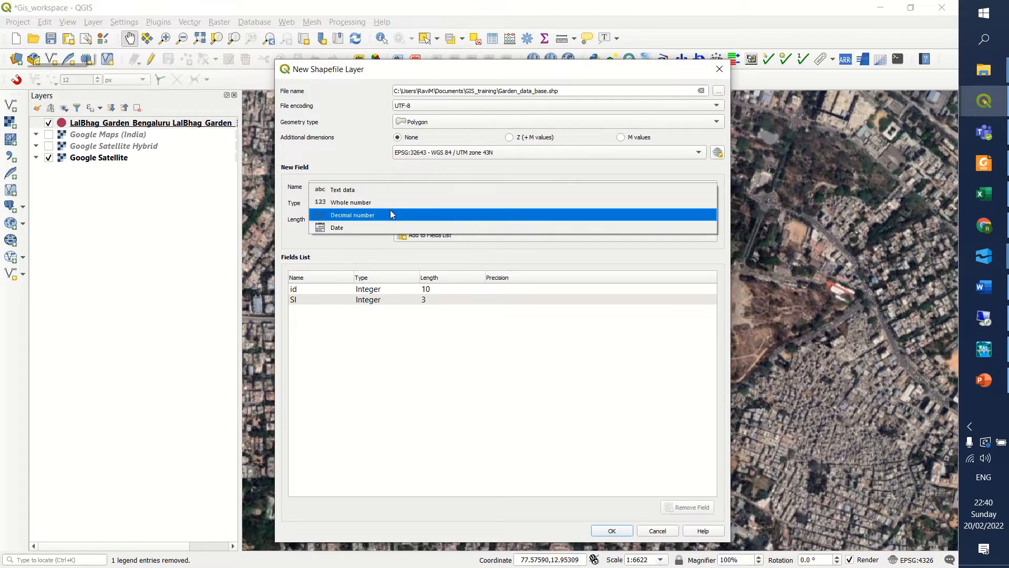
{"action": "left_click", "coordinate": [382, 192]}
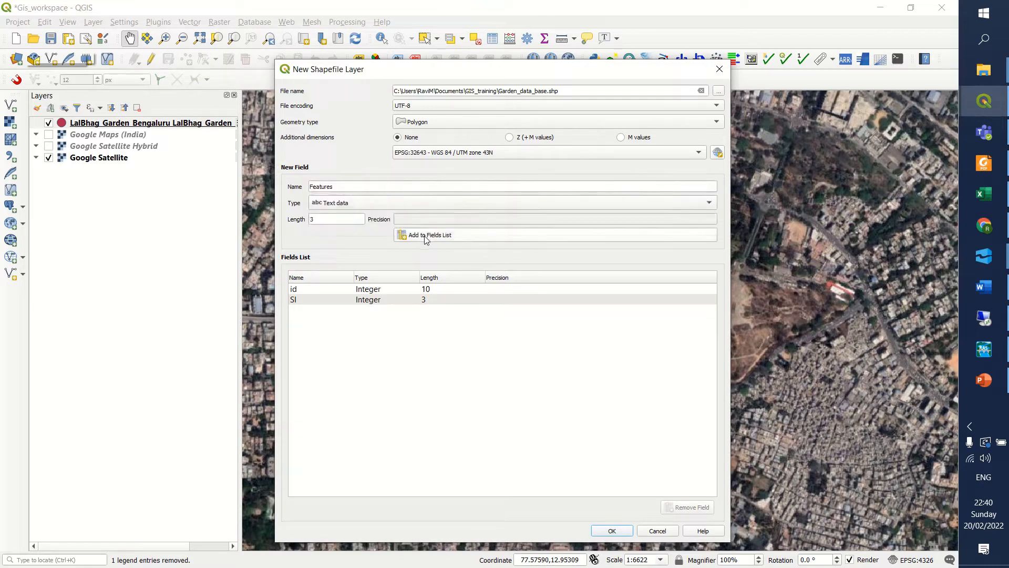
{"action": "left_click", "coordinate": [427, 238]}
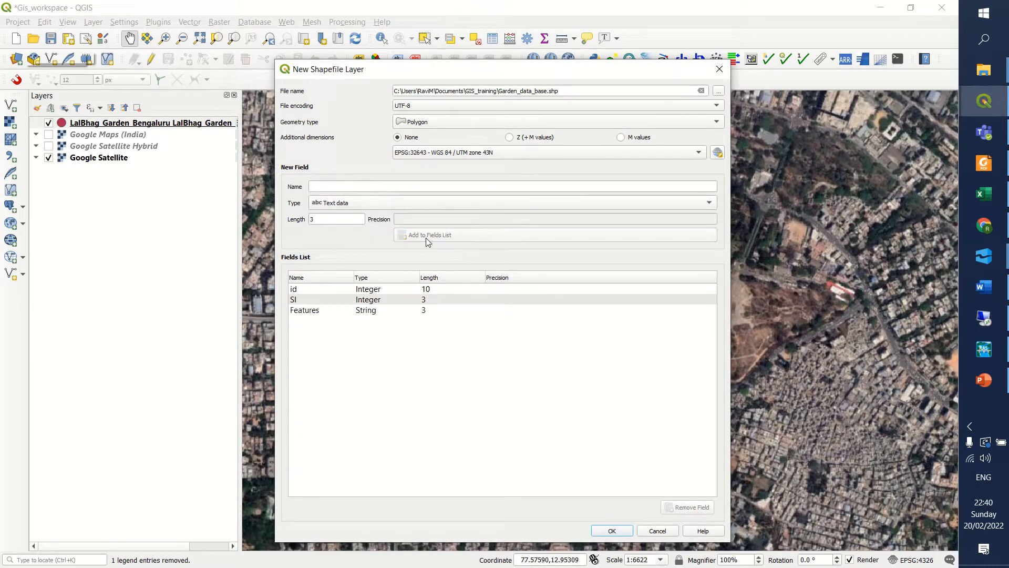
Add text data fields named Area and Type, each with length 3, and create the shapefile layer.
{"action": "left_click", "coordinate": [360, 185]}
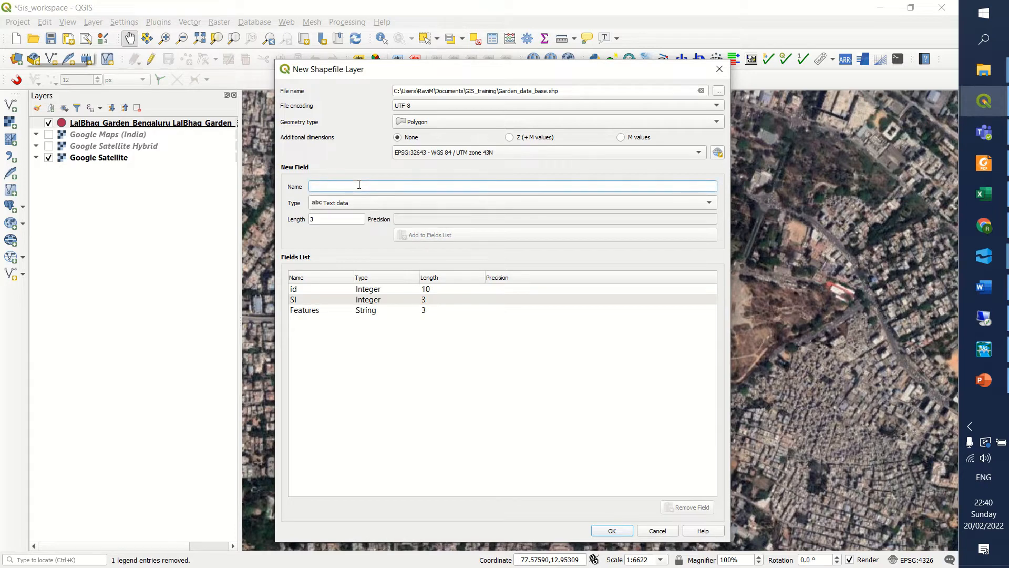
{"action": "type", "text": "Area"}
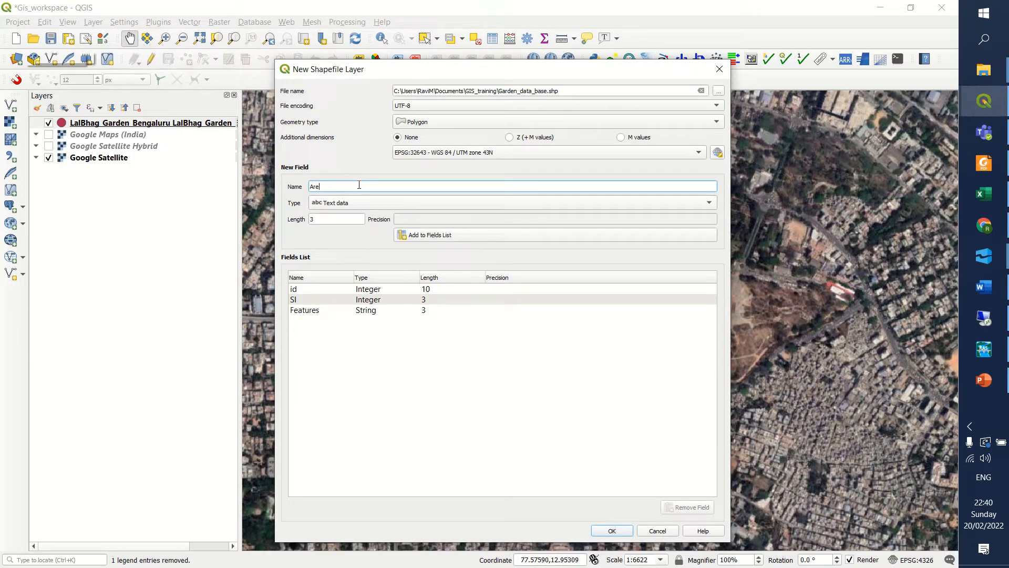
{"action": "left_click", "coordinate": [423, 237]}
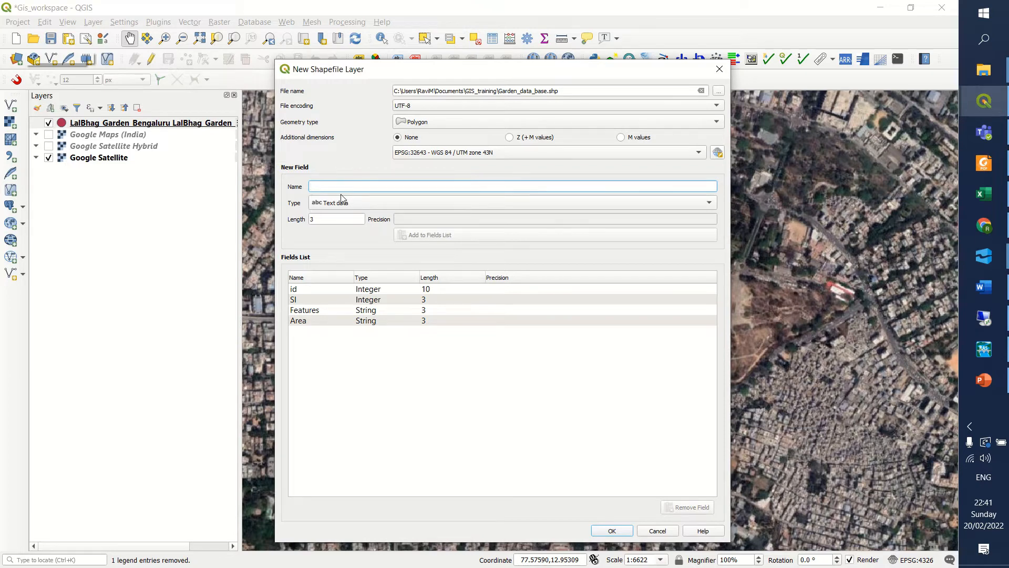
{"action": "type", "text": "Type"}
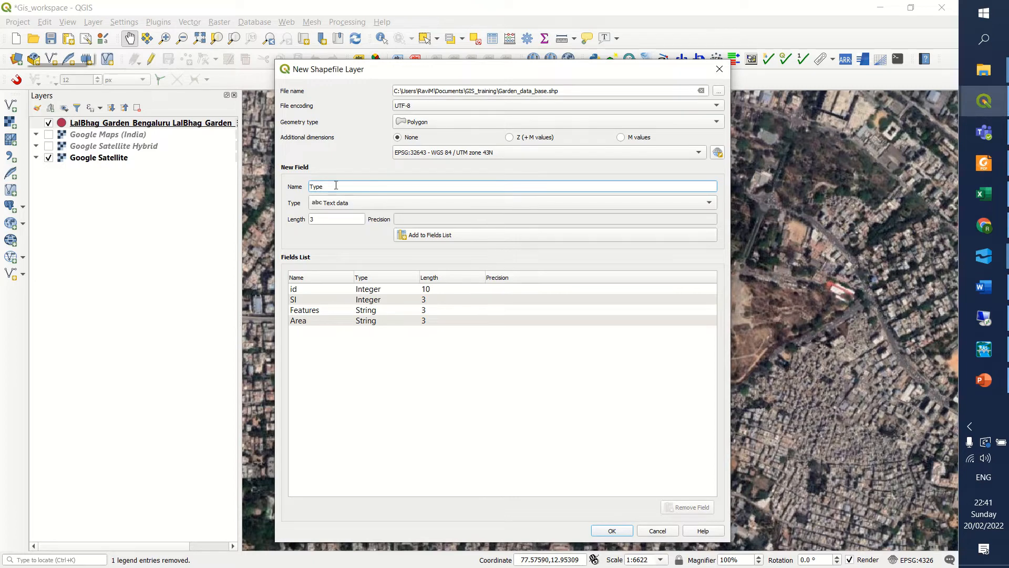
{"action": "left_click", "coordinate": [426, 238]}
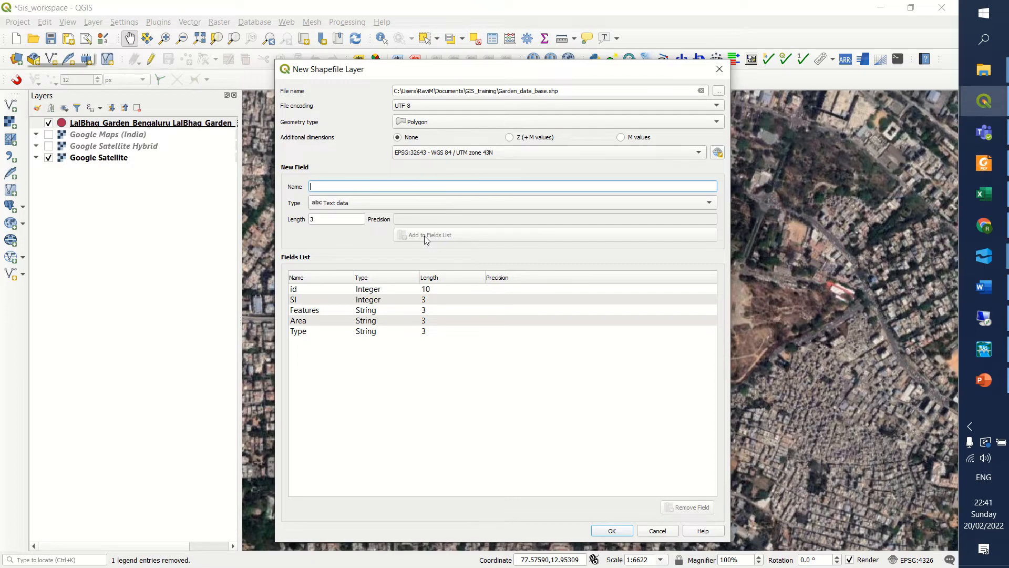
{"action": "left_click", "coordinate": [622, 532]}
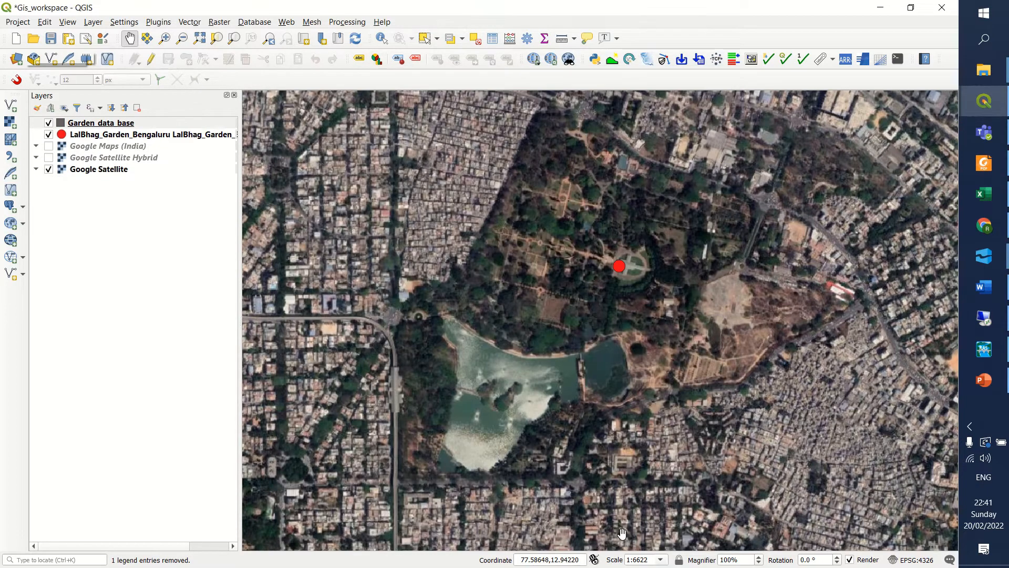
Examine the garden and its boundary on the satellite imagery with the Garden_data_base layer selected.
{"action": "left_click", "coordinate": [102, 125]}
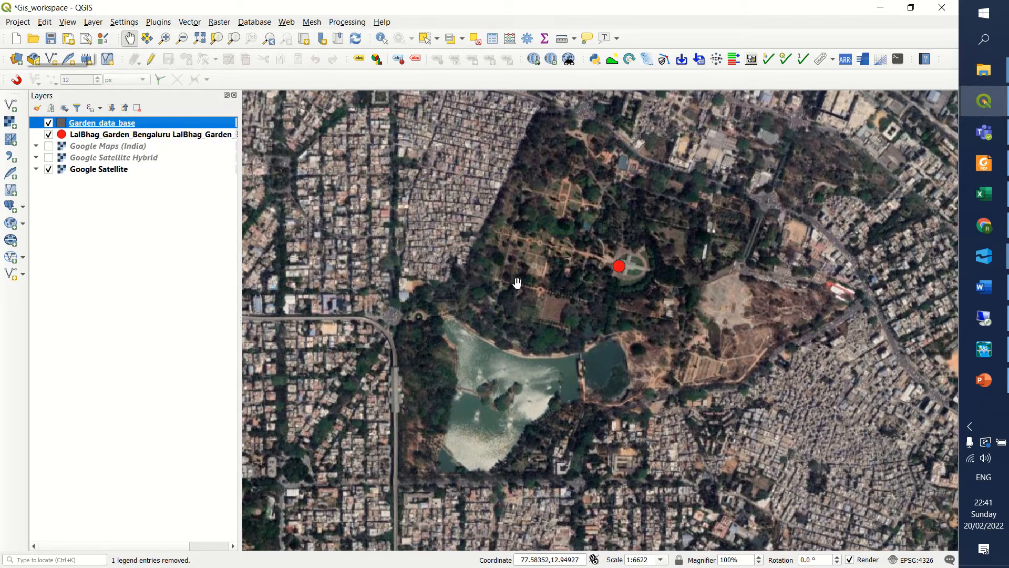
{"action": "left_click_drag", "start_coordinate": [516, 286], "coordinate": [491, 313]}
{"action": "scroll", "coordinate": [559, 214], "scroll_direction": "up", "scroll_amount": 2}
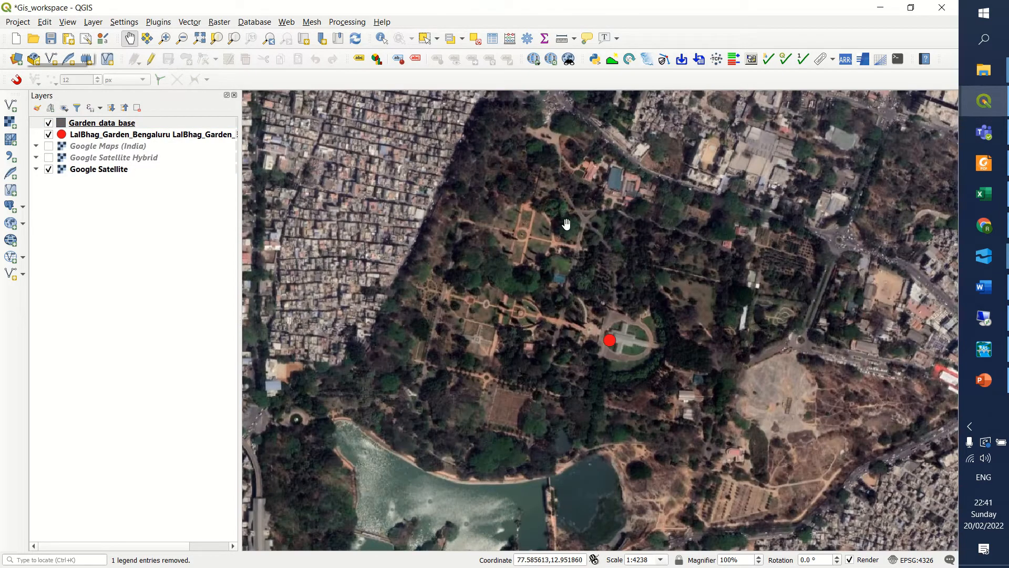
{"action": "left_click_drag", "start_coordinate": [567, 220], "coordinate": [565, 273]}
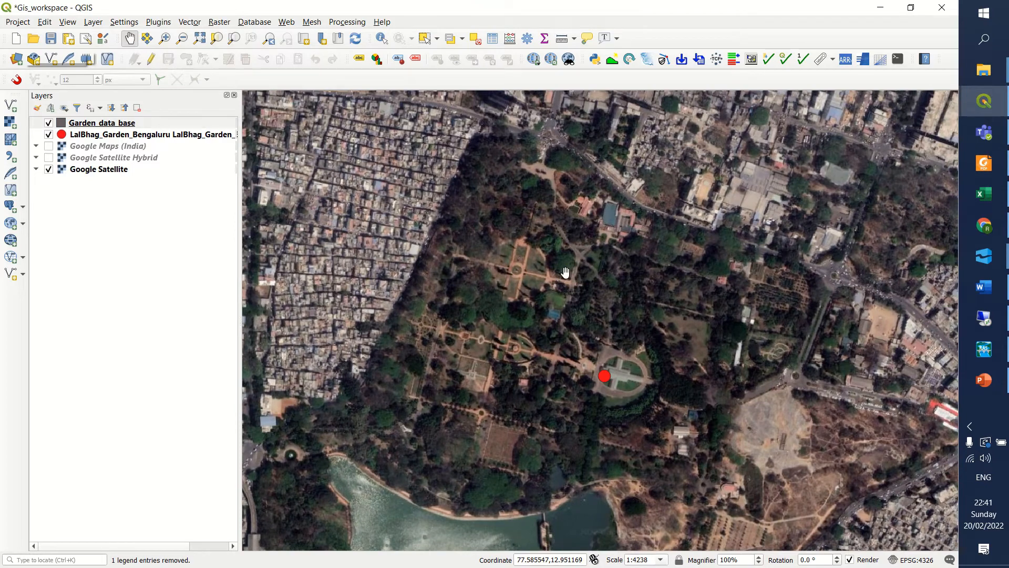
{"action": "scroll", "coordinate": [555, 286], "scroll_direction": "down", "scroll_amount": 2}
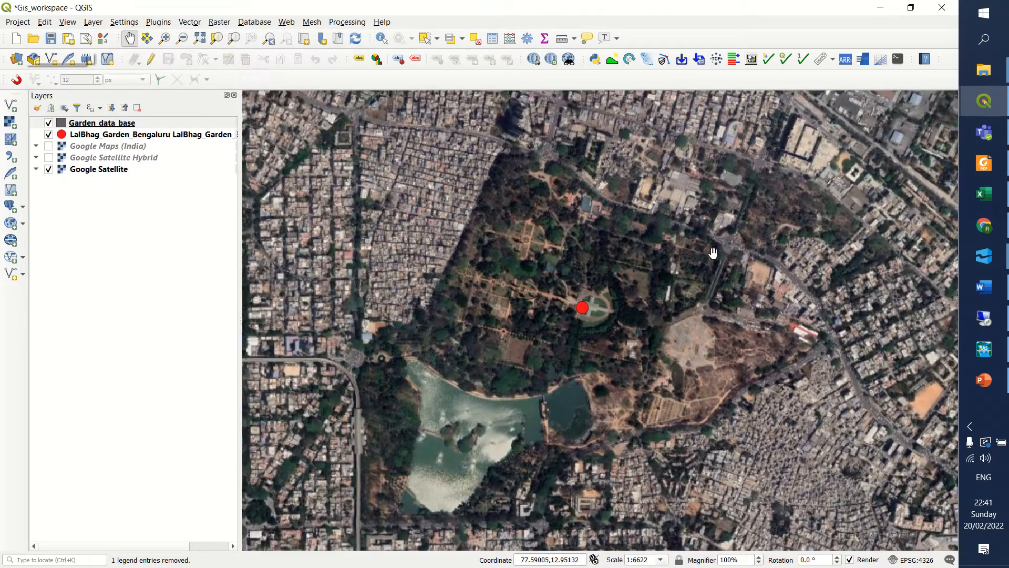
{"action": "left_click_drag", "start_coordinate": [579, 250], "coordinate": [553, 239]}
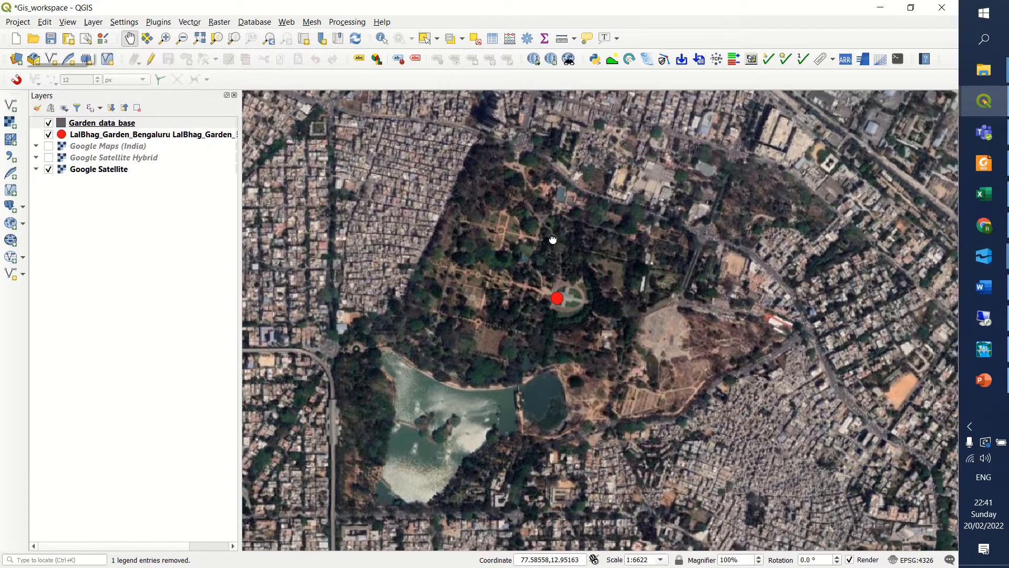
{"action": "left_click_drag", "start_coordinate": [474, 224], "coordinate": [479, 232]}
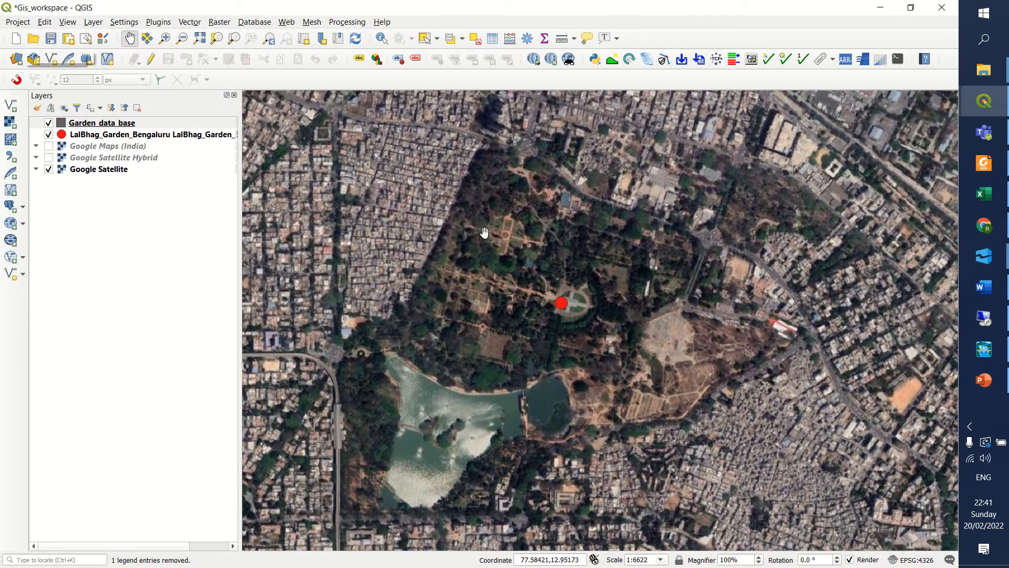
Review the field columns in the attribute table of the Garden_data_base layer, and close the table.
{"action": "left_click", "coordinate": [104, 135]}
{"action": "left_click", "coordinate": [102, 125]}
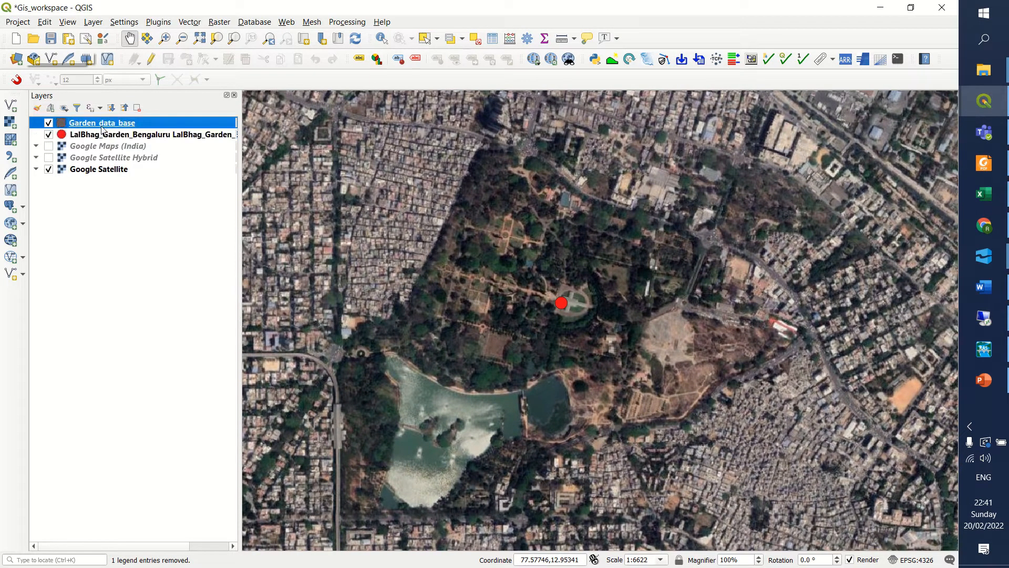
{"action": "left_click", "coordinate": [104, 135]}
{"action": "right_click", "coordinate": [104, 124]}
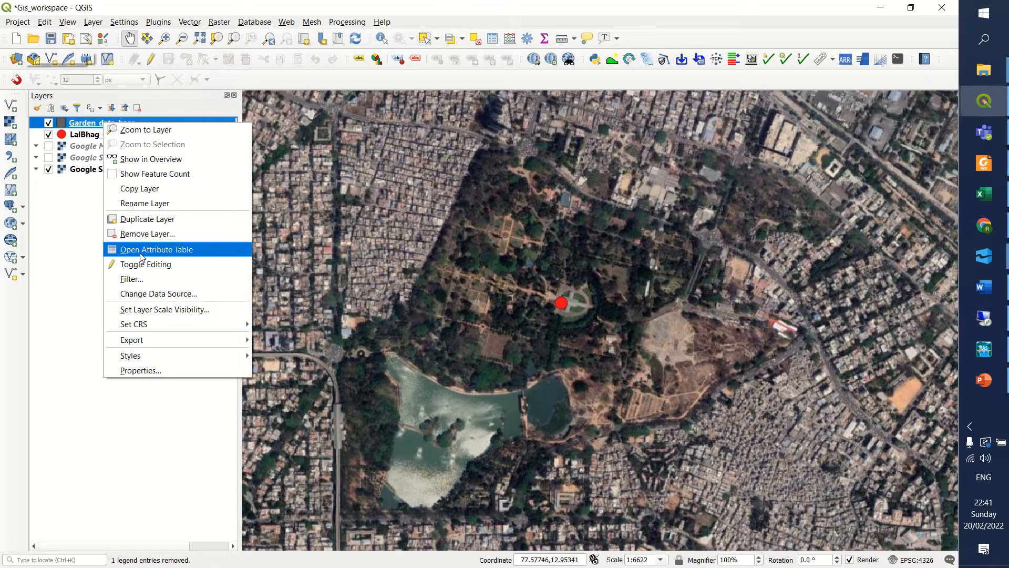
{"action": "left_click", "coordinate": [92, 236]}
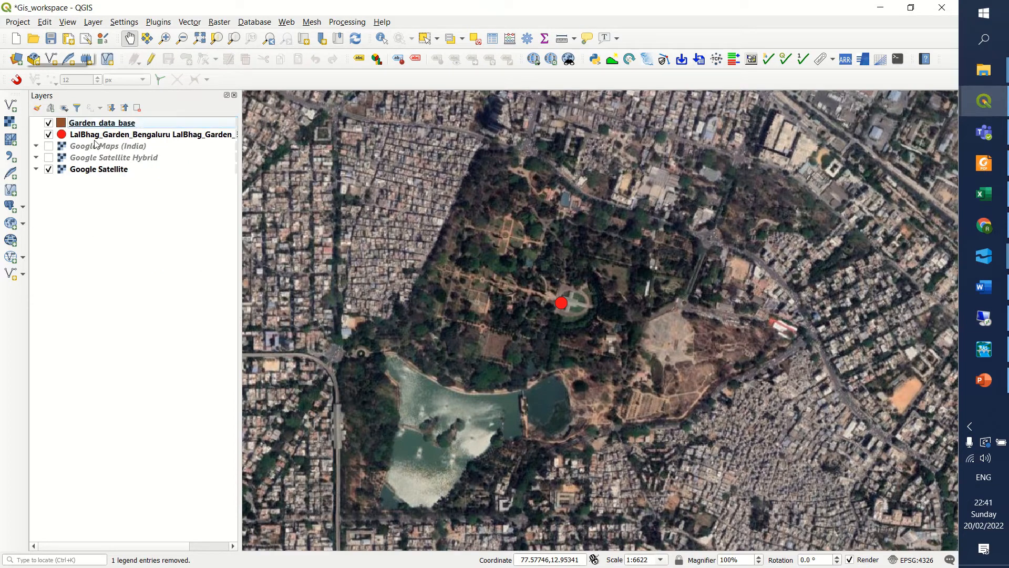
{"action": "left_click", "coordinate": [95, 121]}
{"action": "left_click", "coordinate": [92, 136]}
{"action": "left_click", "coordinate": [89, 126]}
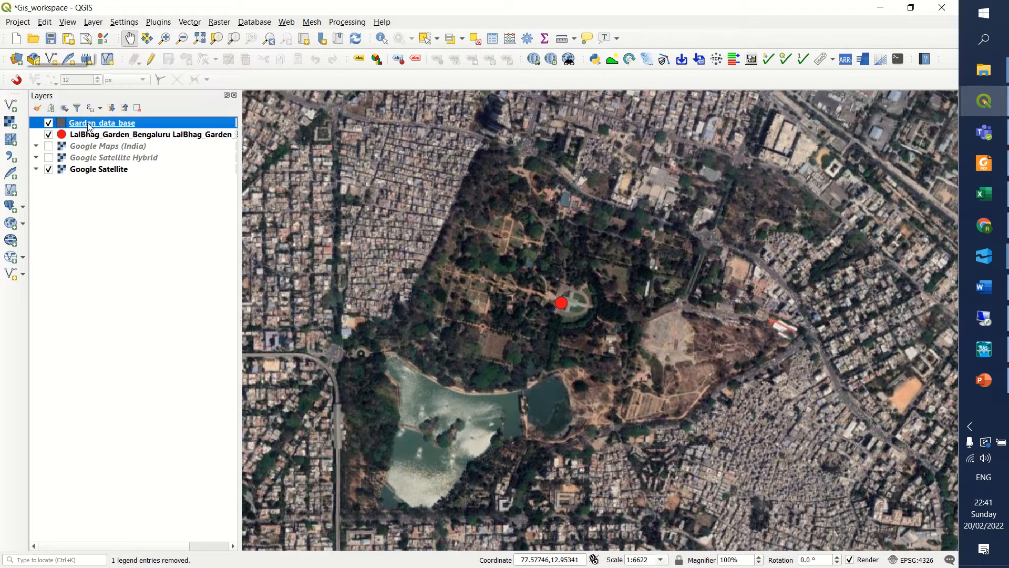
{"action": "right_click", "coordinate": [85, 122]}
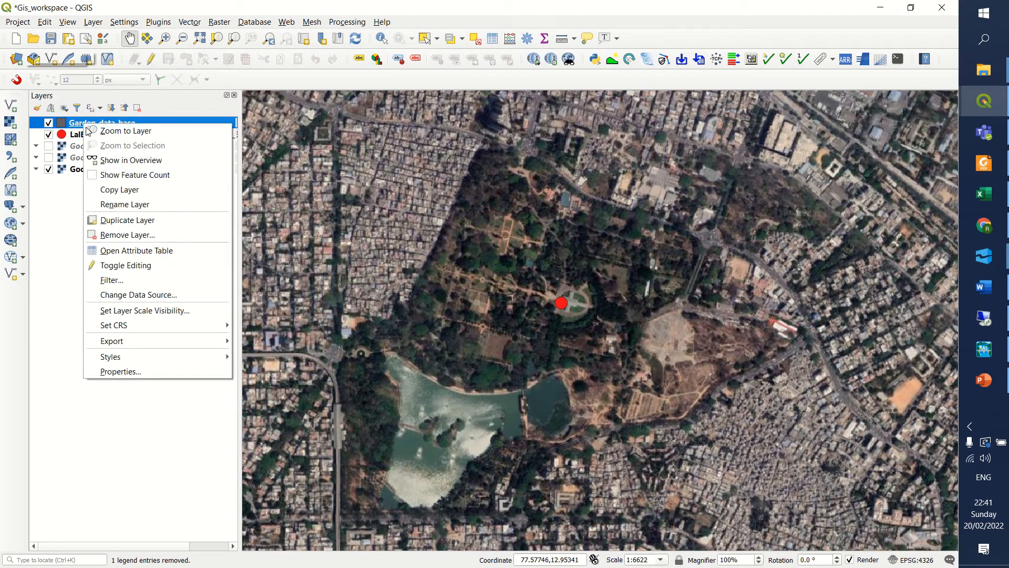
{"action": "left_click", "coordinate": [134, 256]}
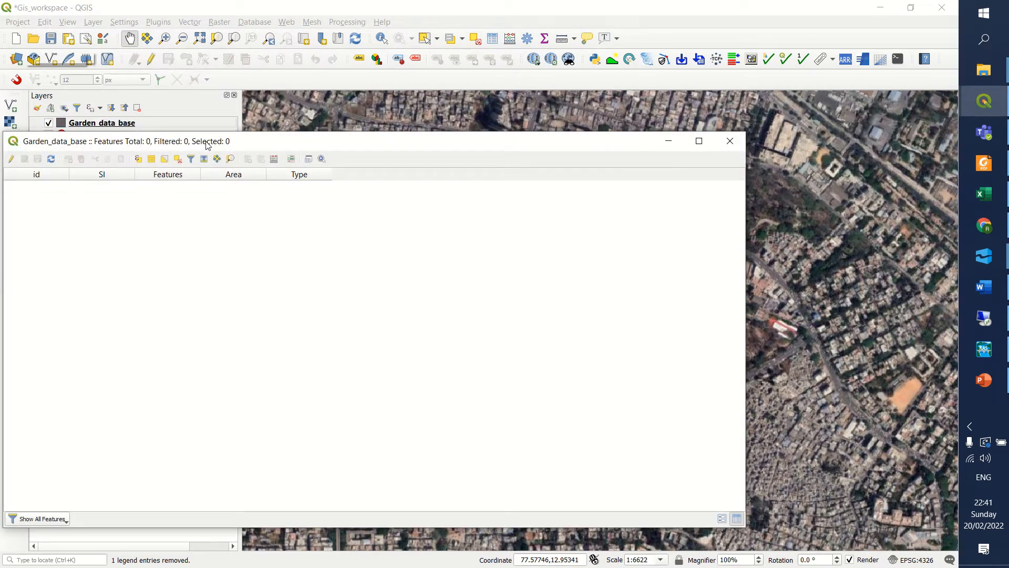
{"action": "left_click_drag", "start_coordinate": [208, 140], "coordinate": [306, 134]}
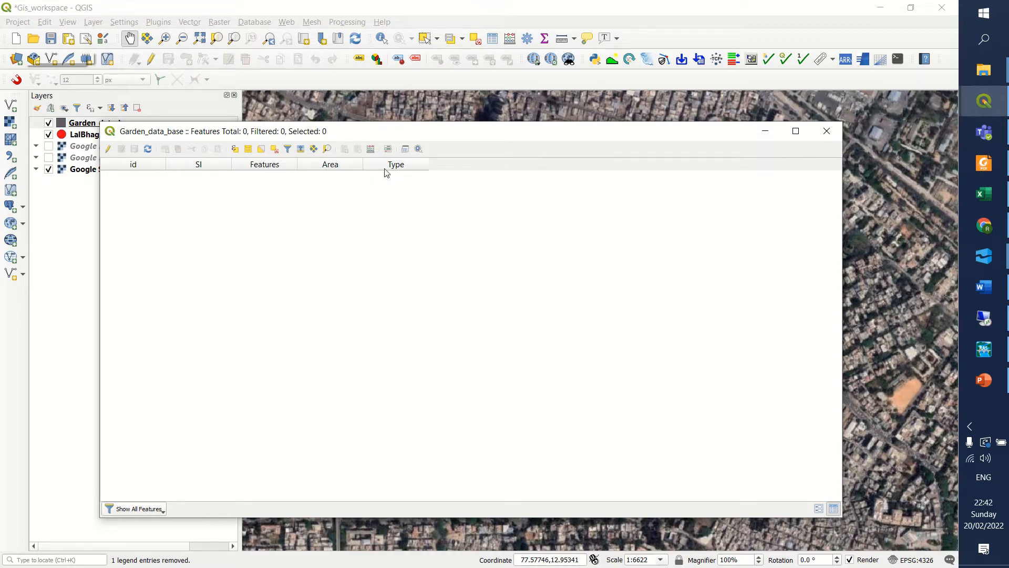
{"action": "left_click", "coordinate": [823, 132]}
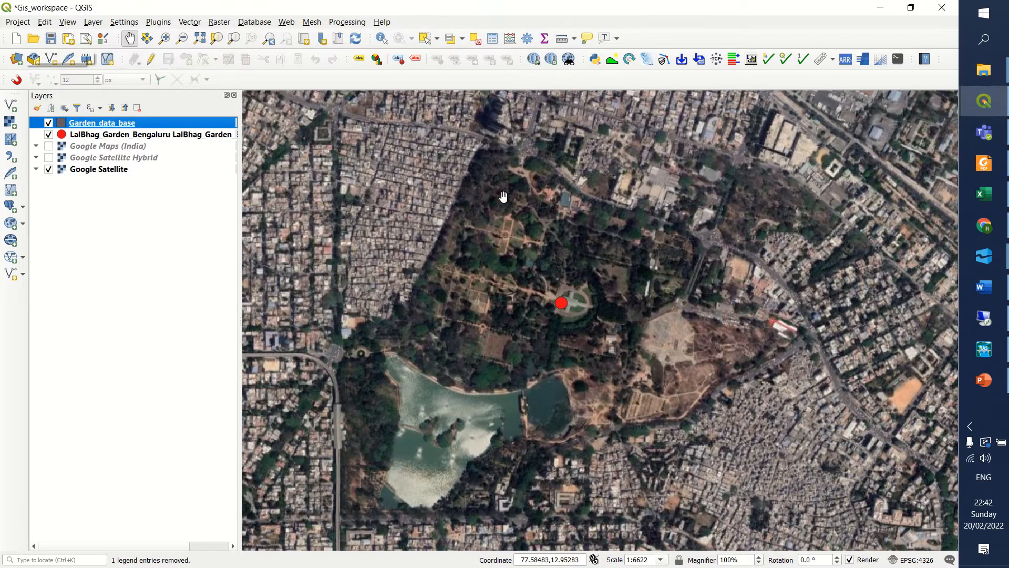
{"action": "left_click_drag", "start_coordinate": [493, 272], "coordinate": [495, 247]}
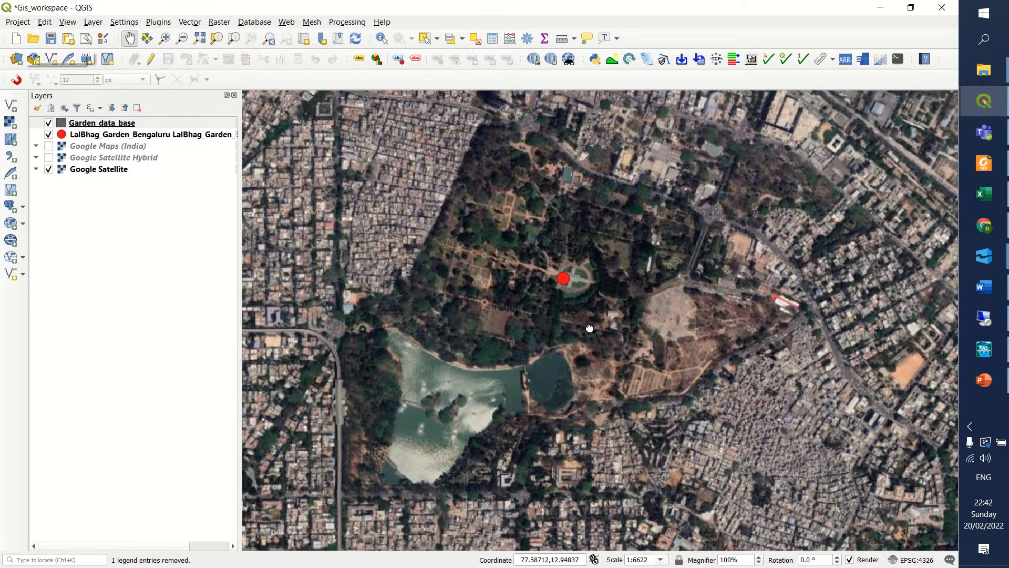
{"action": "left_click_drag", "start_coordinate": [589, 328], "coordinate": [588, 264]}
{"action": "left_click", "coordinate": [115, 134]}
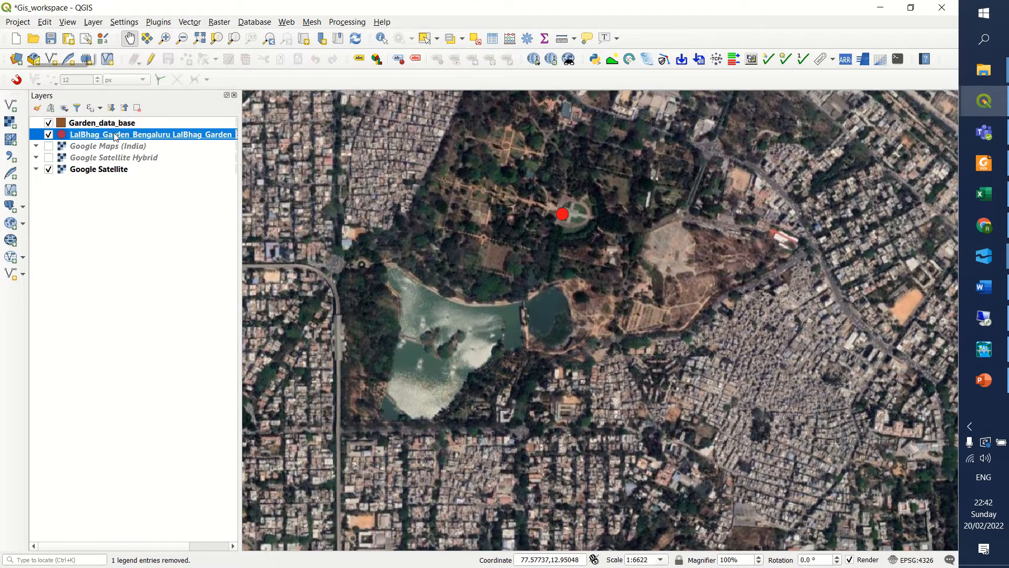
{"action": "left_click", "coordinate": [107, 125]}
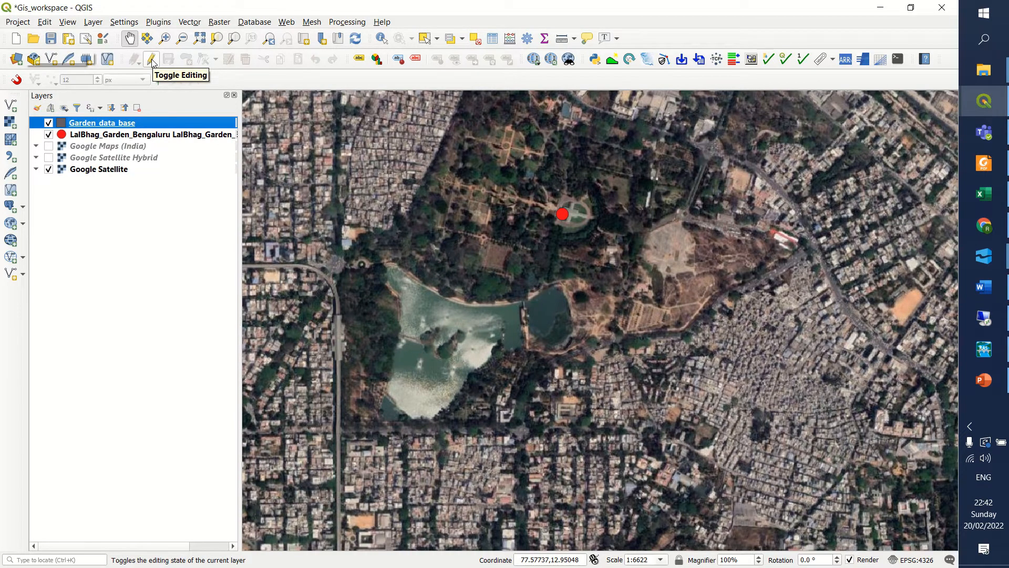
{"action": "left_click", "coordinate": [108, 135]}
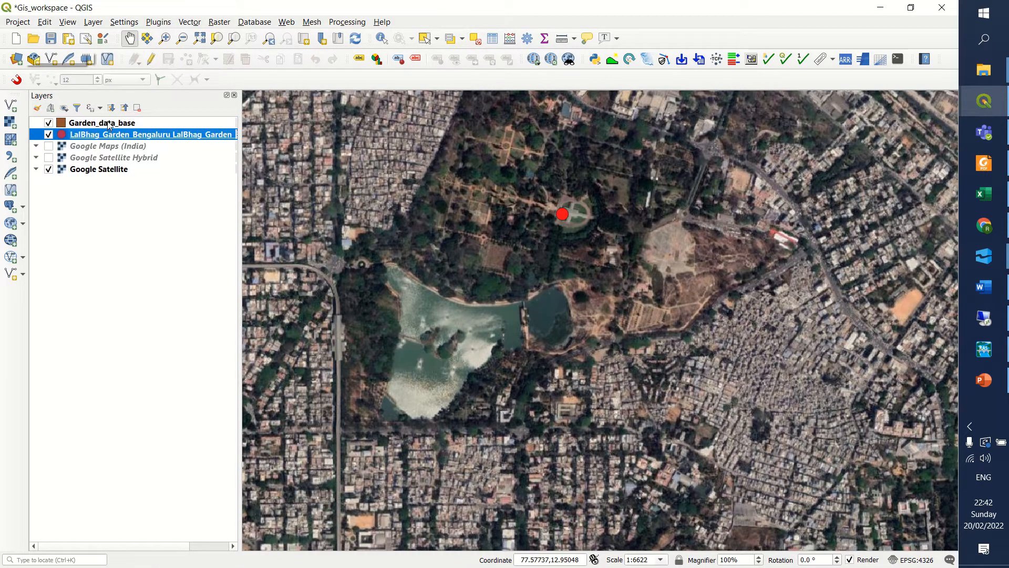
{"action": "left_click", "coordinate": [110, 124]}
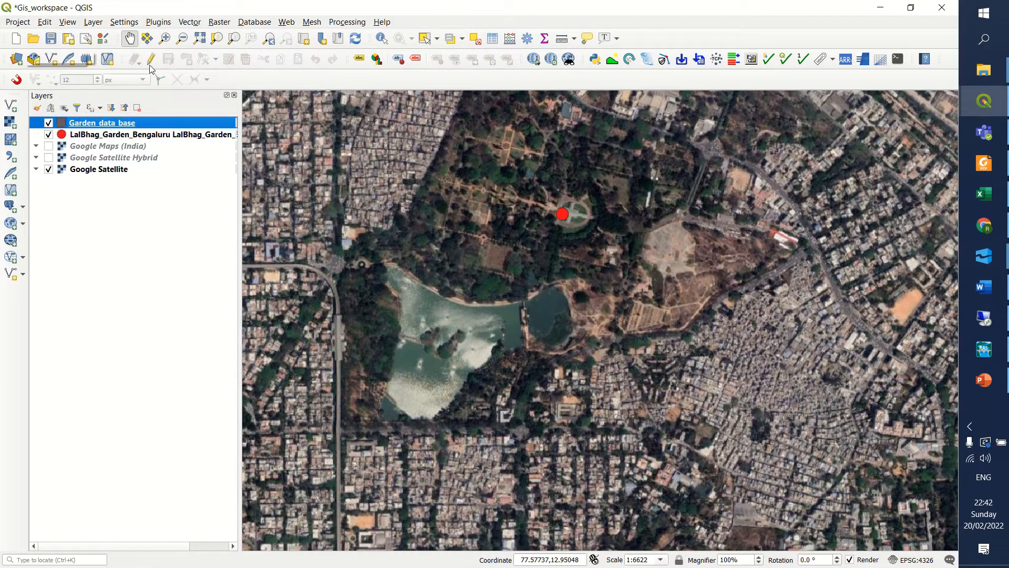
{"action": "left_click", "coordinate": [89, 155]}
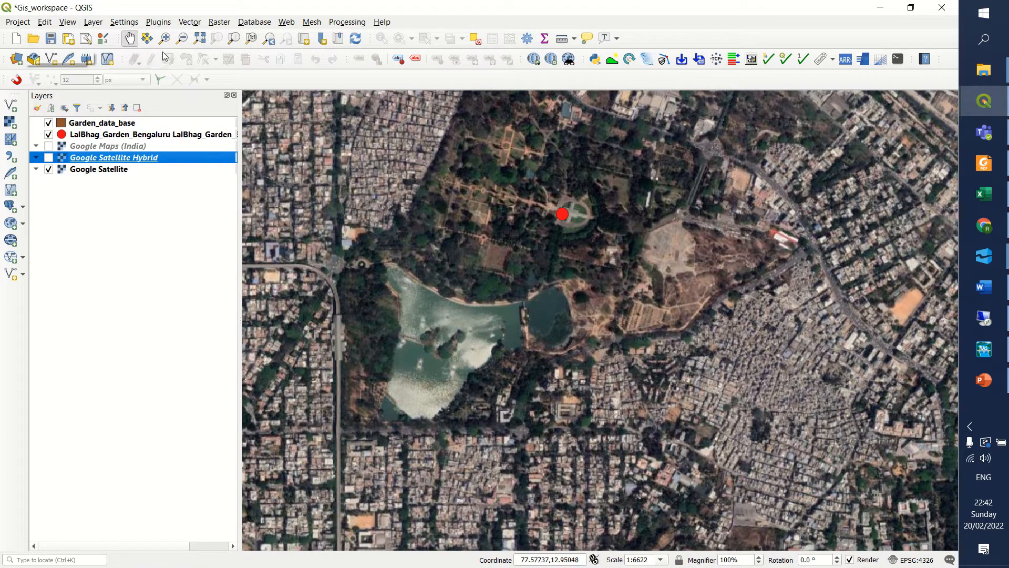
Enable editing on the Garden_data_base layer and start a polygon at the lake's northwest tip, tracing the first stretch of its northern shore.
{"action": "left_click", "coordinate": [107, 124]}
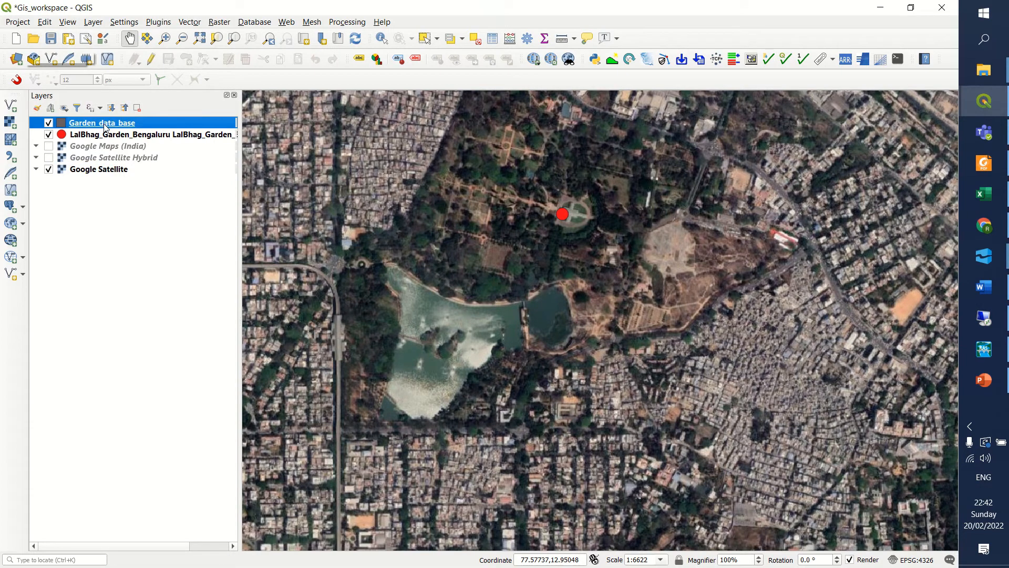
{"action": "left_click", "coordinate": [152, 60]}
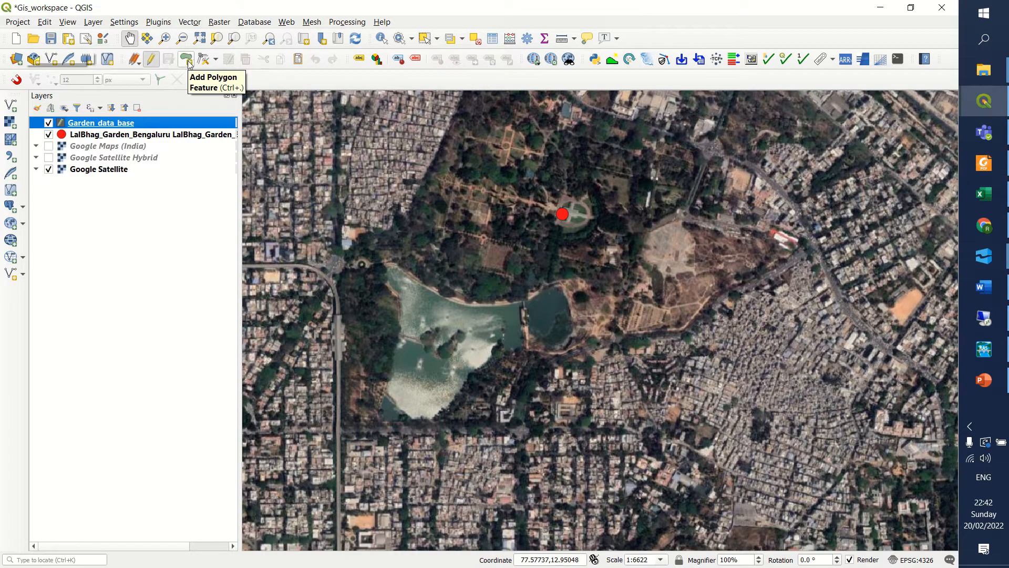
{"action": "left_click", "coordinate": [188, 61]}
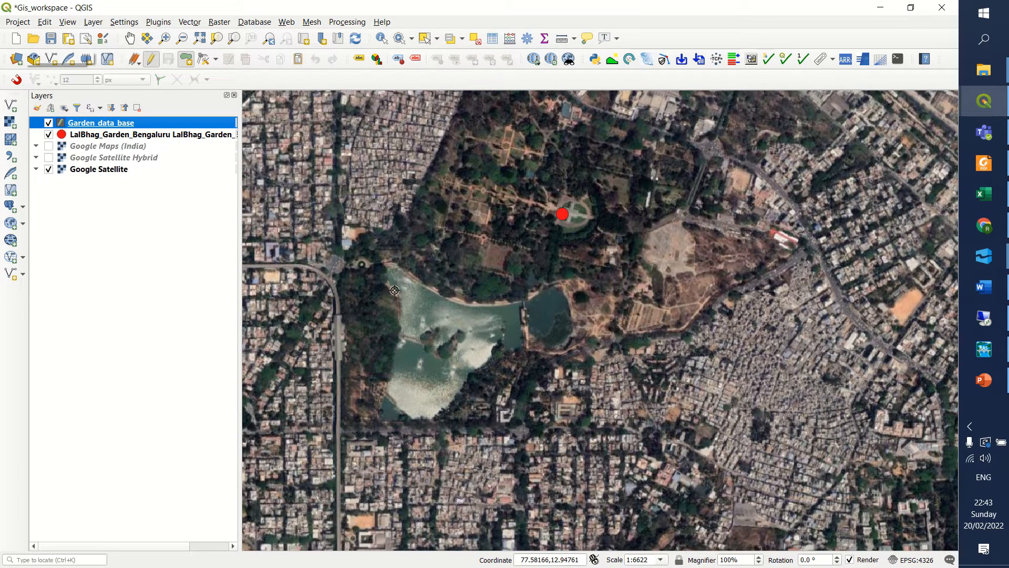
{"action": "scroll", "coordinate": [394, 290], "scroll_direction": "up", "scroll_amount": 1}
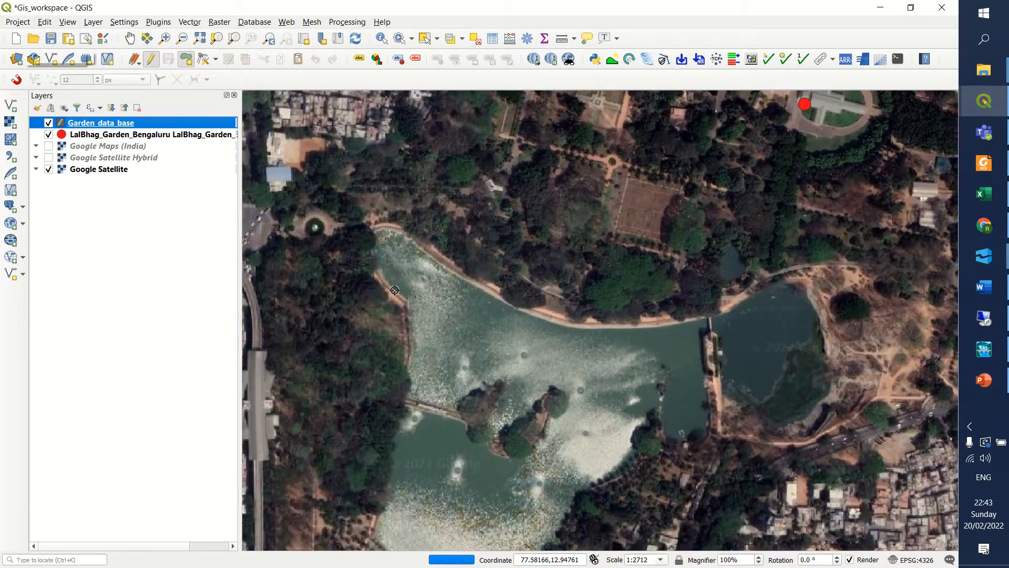
{"action": "scroll", "coordinate": [394, 290], "scroll_direction": "up", "scroll_amount": 1}
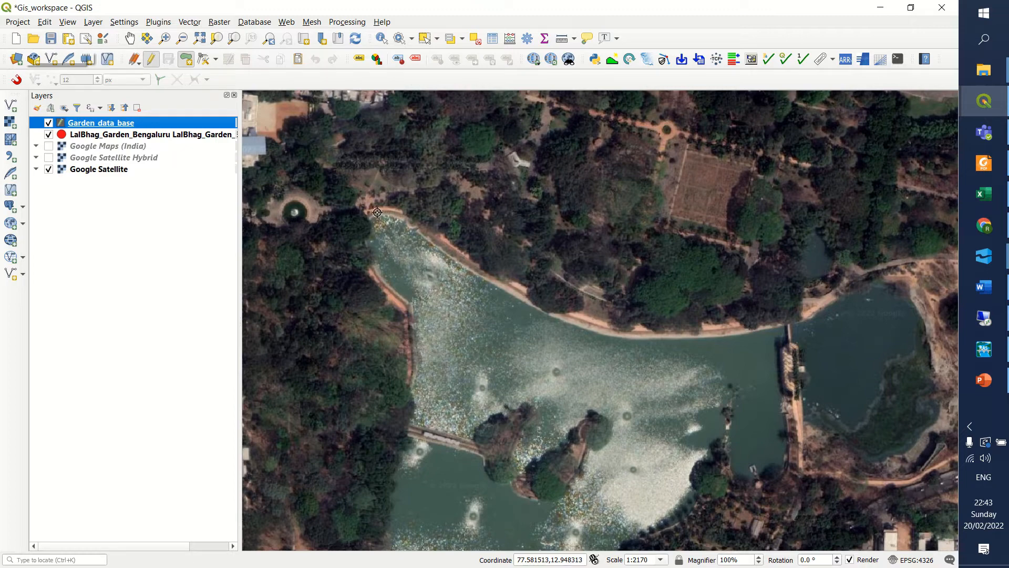
{"action": "scroll", "coordinate": [377, 212], "scroll_direction": "up", "scroll_amount": 1}
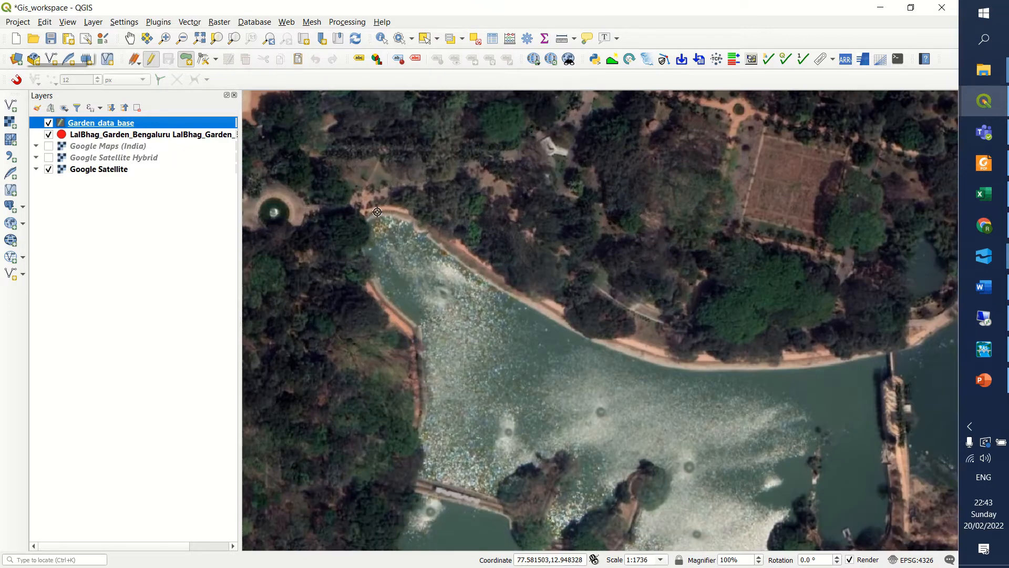
{"action": "left_click", "coordinate": [377, 212]}
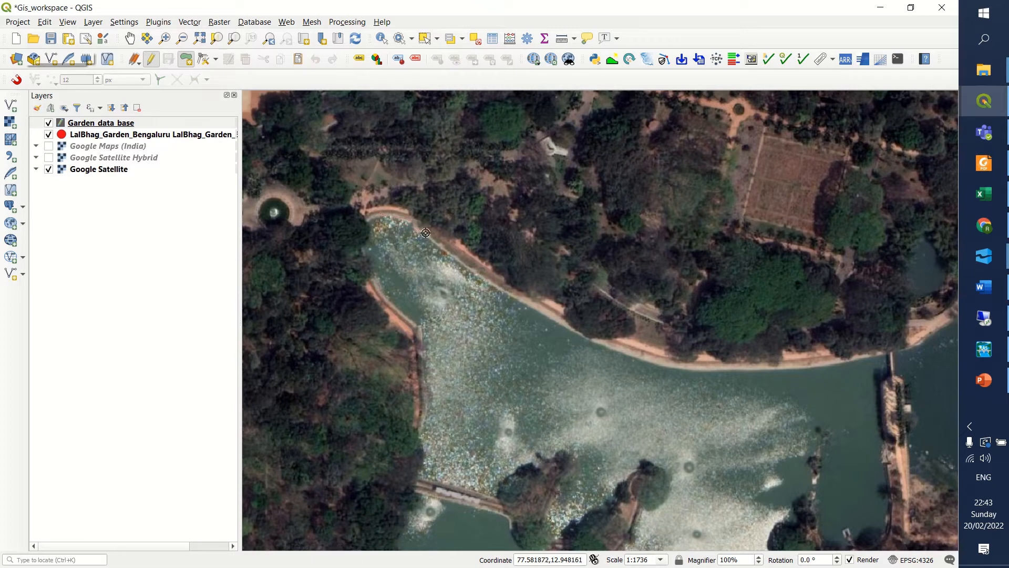
{"action": "left_click", "coordinate": [413, 218]}
{"action": "left_click", "coordinate": [446, 253]}
{"action": "left_click", "coordinate": [613, 344]}
{"action": "scroll", "coordinate": [614, 319], "scroll_direction": "down", "scroll_amount": 1}
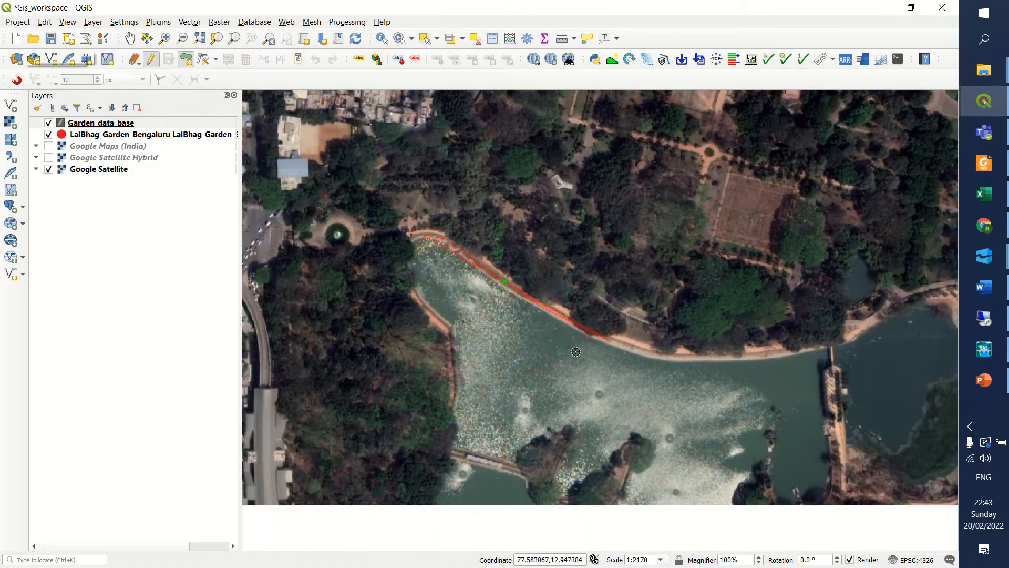
{"action": "left_click", "coordinate": [685, 358]}
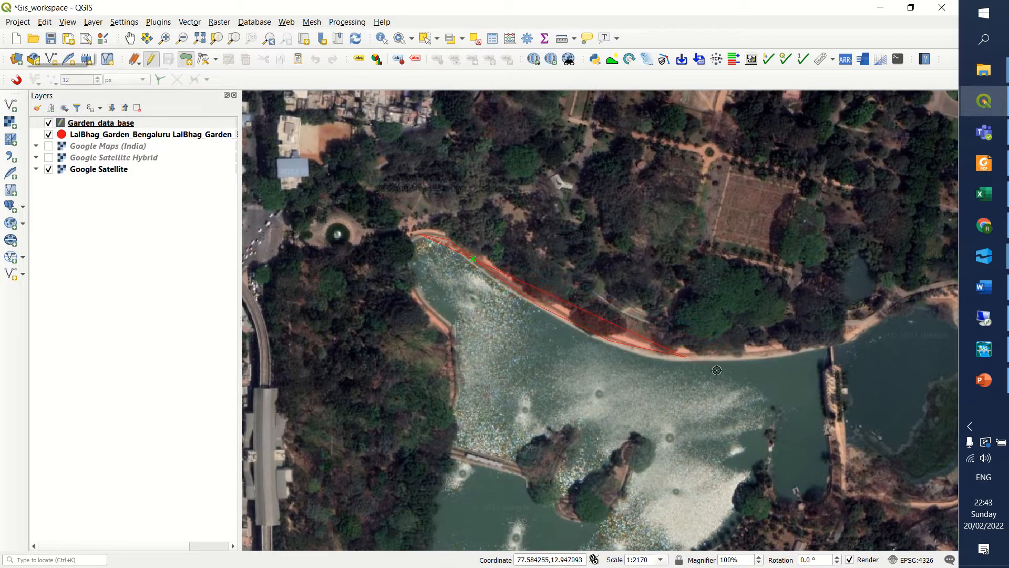
Continue the lake polygon along the rest of the northern shore and around the smaller eastern water body beyond the causeway.
{"action": "key", "text": "Right"}
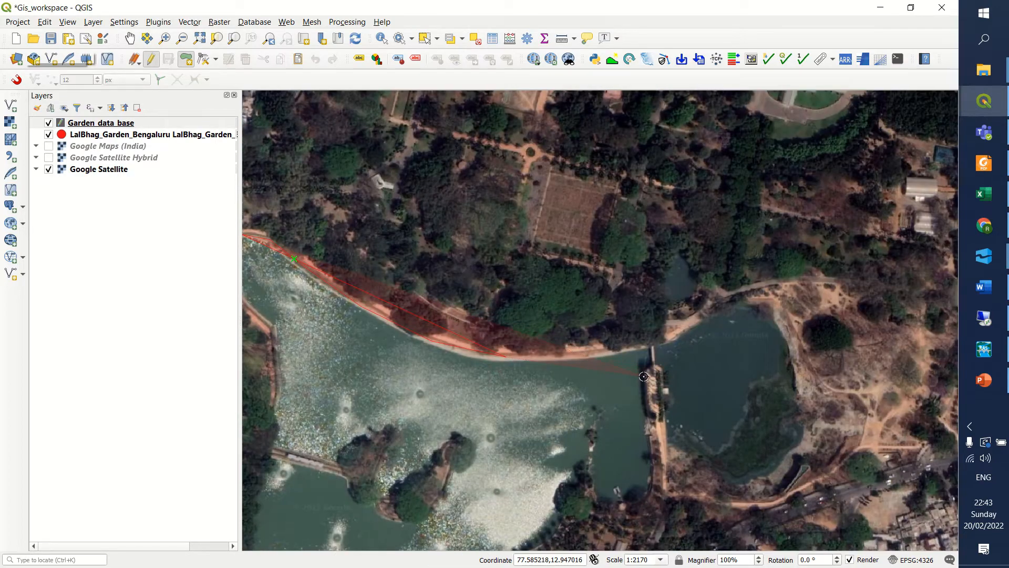
{"action": "key", "text": "Down"}
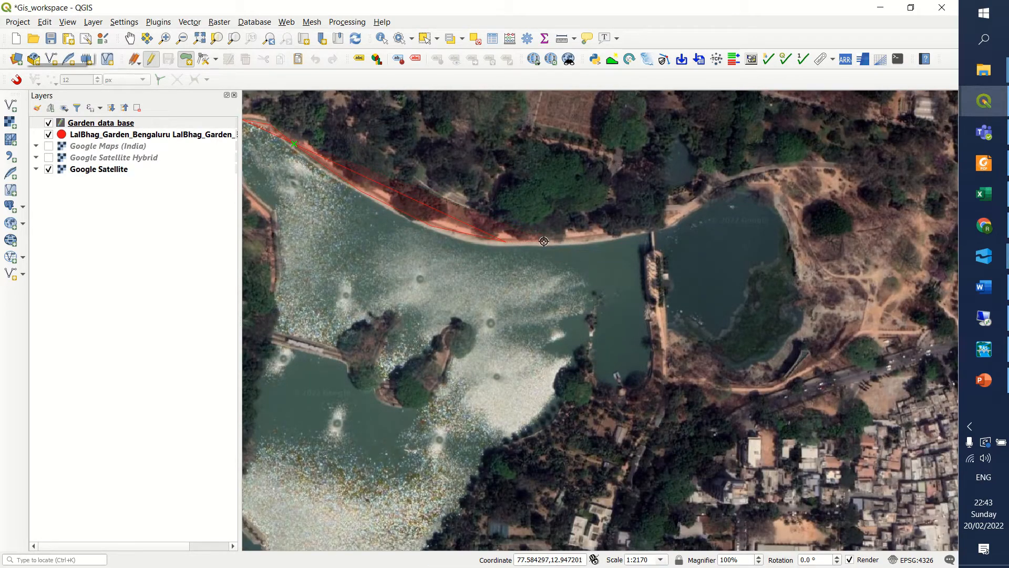
{"action": "left_click", "coordinate": [610, 234]}
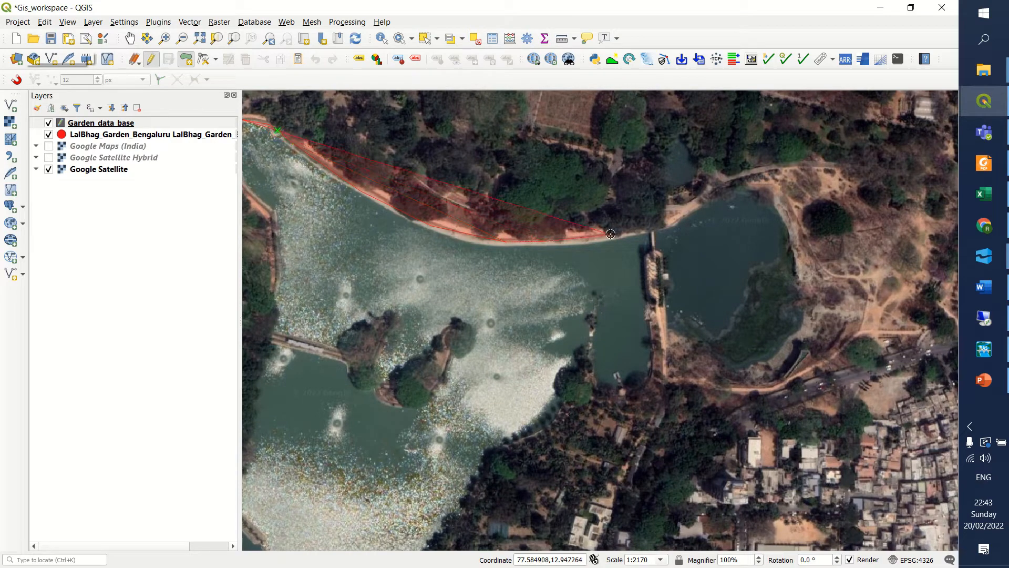
{"action": "left_click", "coordinate": [681, 212]}
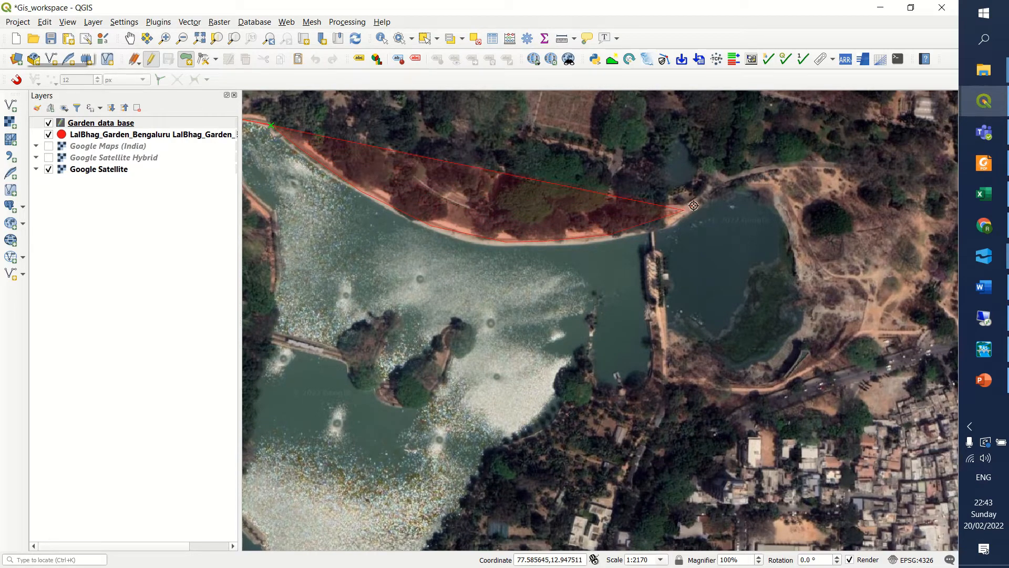
{"action": "left_click", "coordinate": [739, 176]}
{"action": "left_click", "coordinate": [784, 188]}
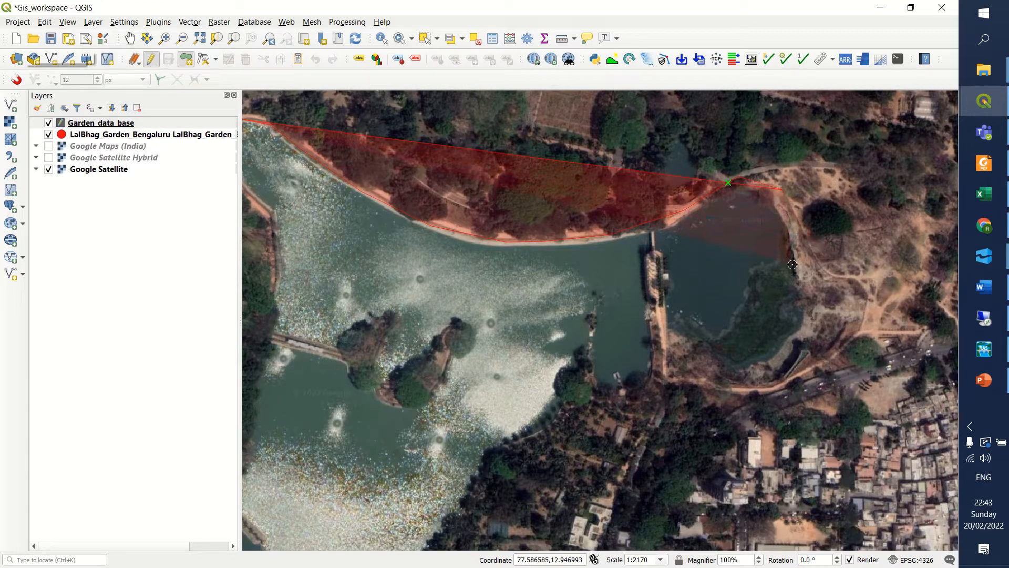
{"action": "left_click", "coordinate": [804, 336]}
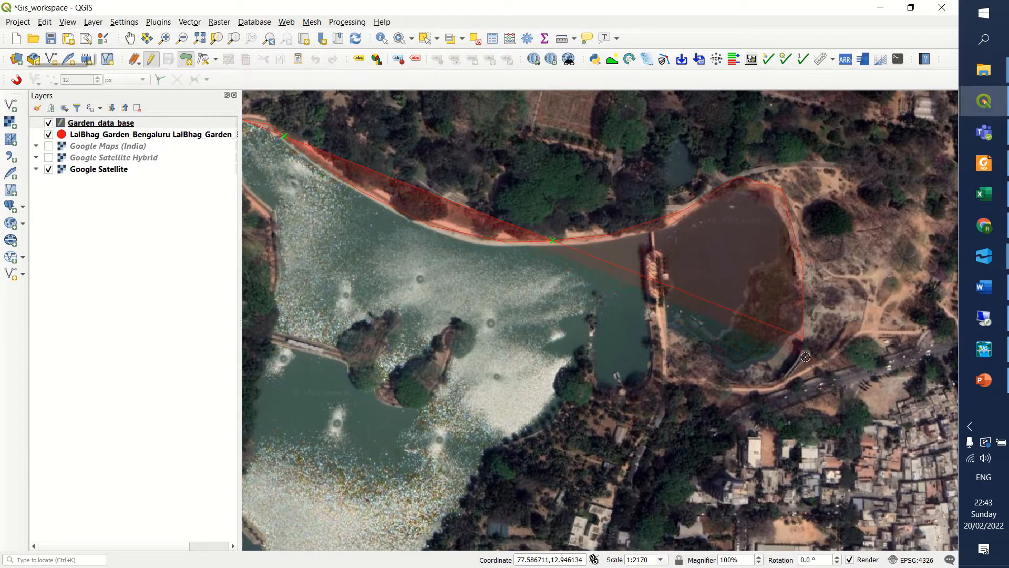
{"action": "left_click", "coordinate": [804, 353]}
{"action": "left_click", "coordinate": [772, 389]}
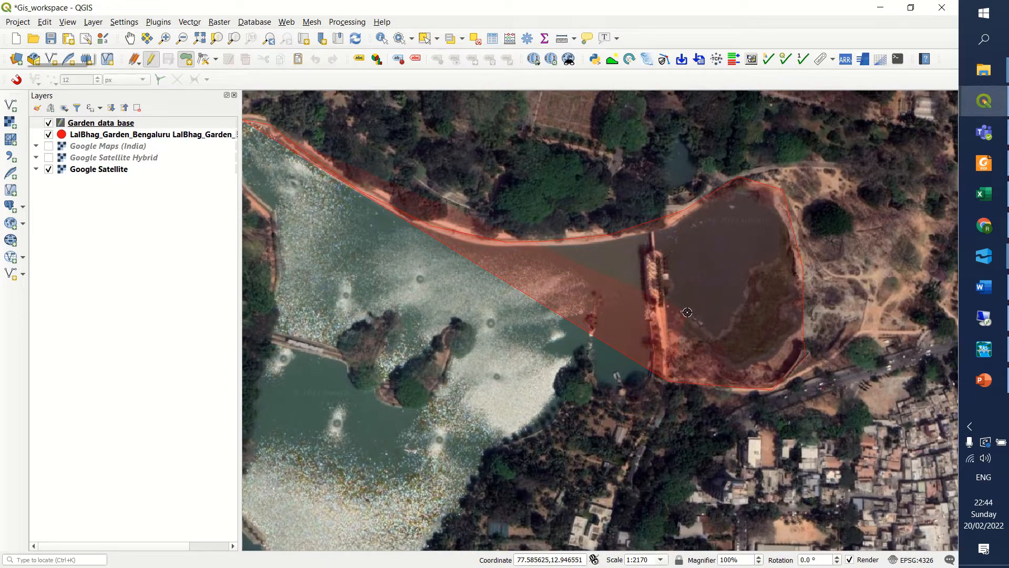
Trace the lake's southeastern shore from the causeway's south end down to the lake's southern edge.
{"action": "key", "text": "Down"}
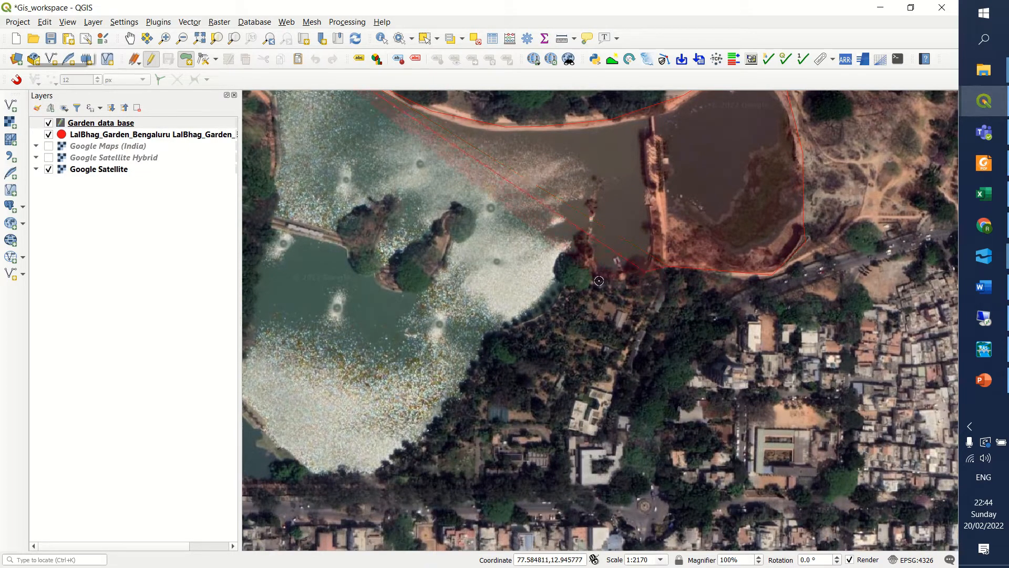
{"action": "left_click", "coordinate": [587, 258]}
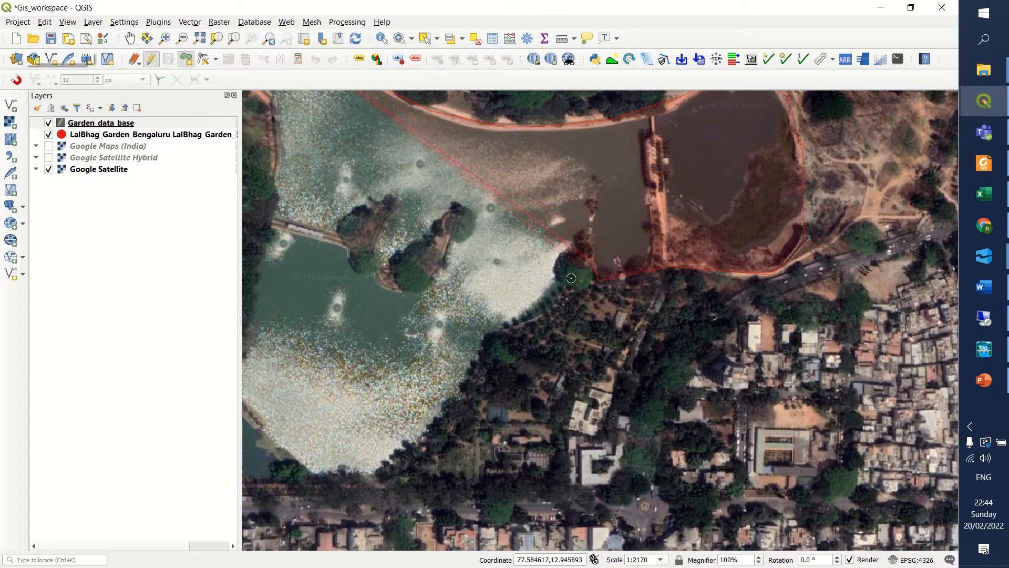
{"action": "left_click", "coordinate": [555, 306]}
{"action": "key", "text": "Left"}
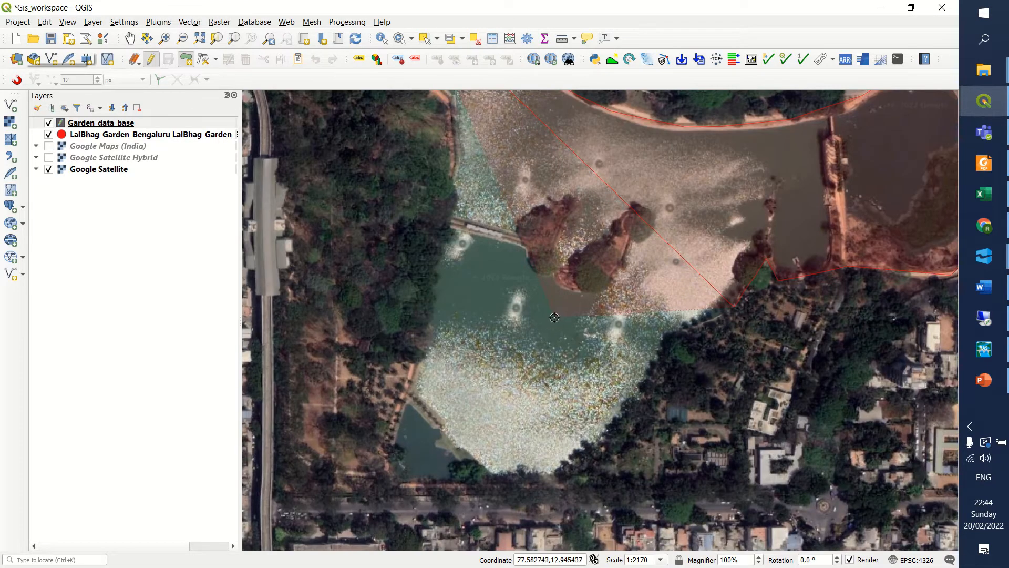
{"action": "left_click", "coordinate": [693, 329]}
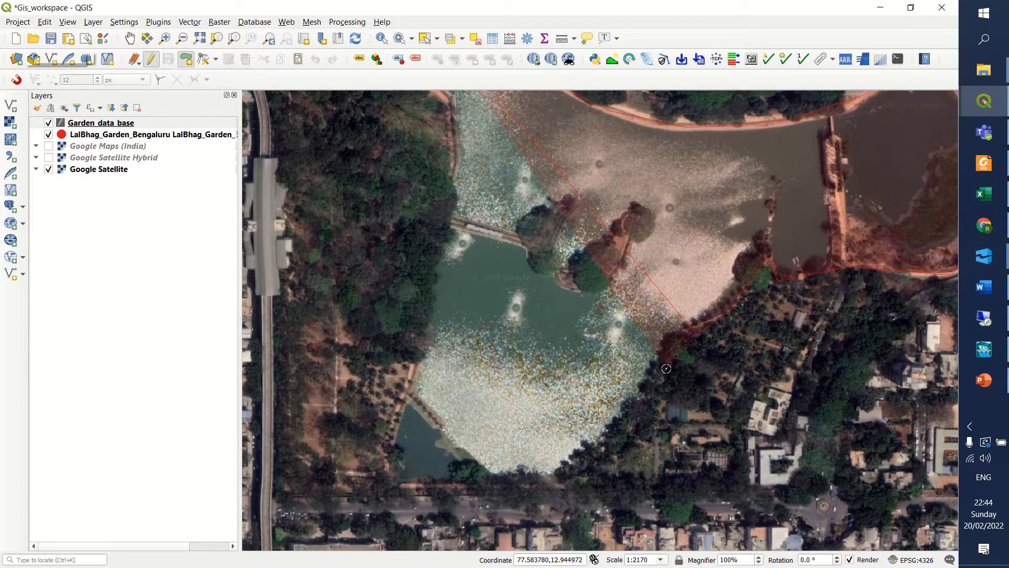
{"action": "left_click", "coordinate": [640, 433]}
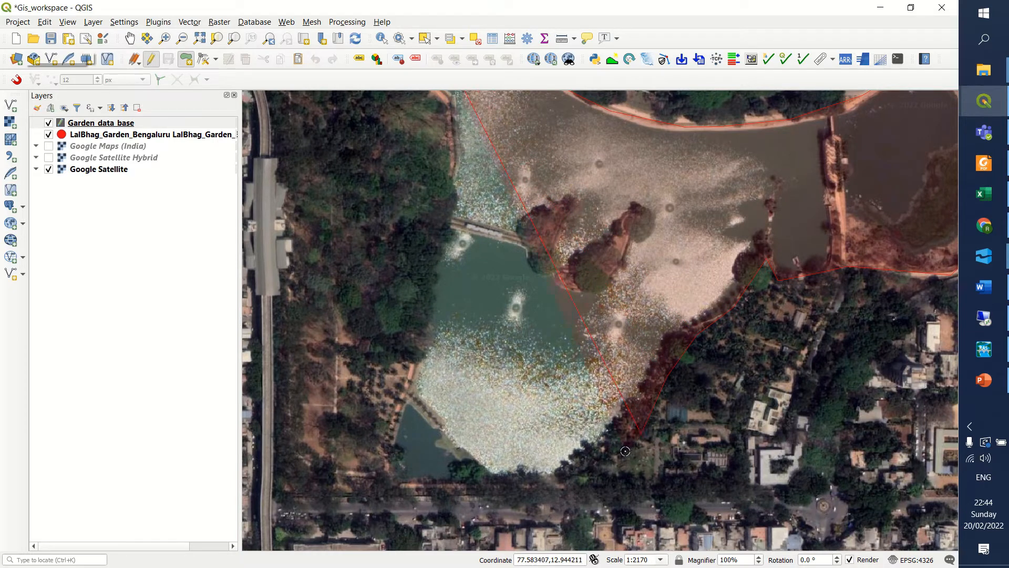
{"action": "left_click", "coordinate": [568, 484]}
Trace the lake's southern edge, southwest corner and western shore up to the northwest tip, and finish the polygon.
{"action": "left_click", "coordinate": [446, 488]}
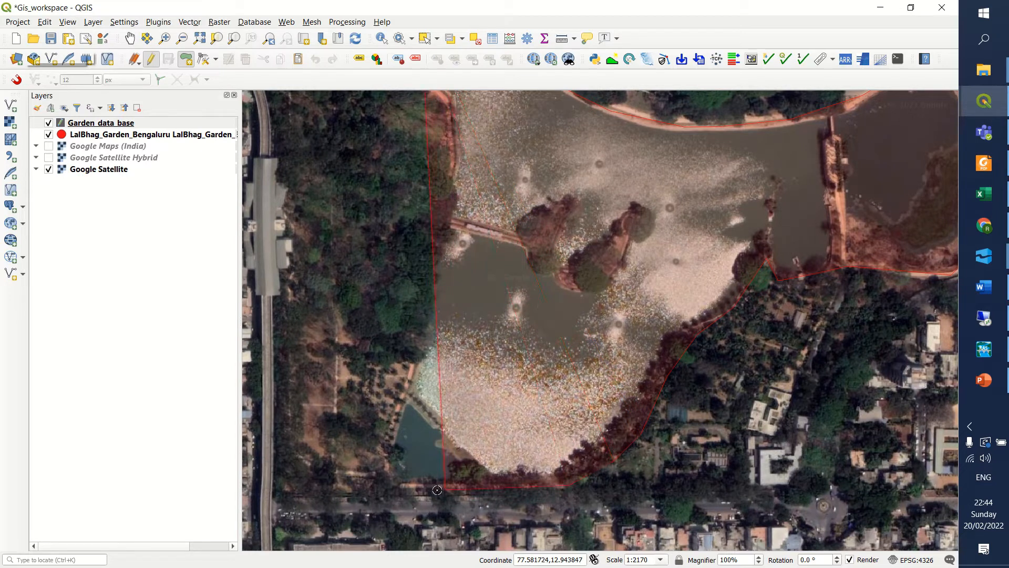
{"action": "left_click", "coordinate": [394, 482]}
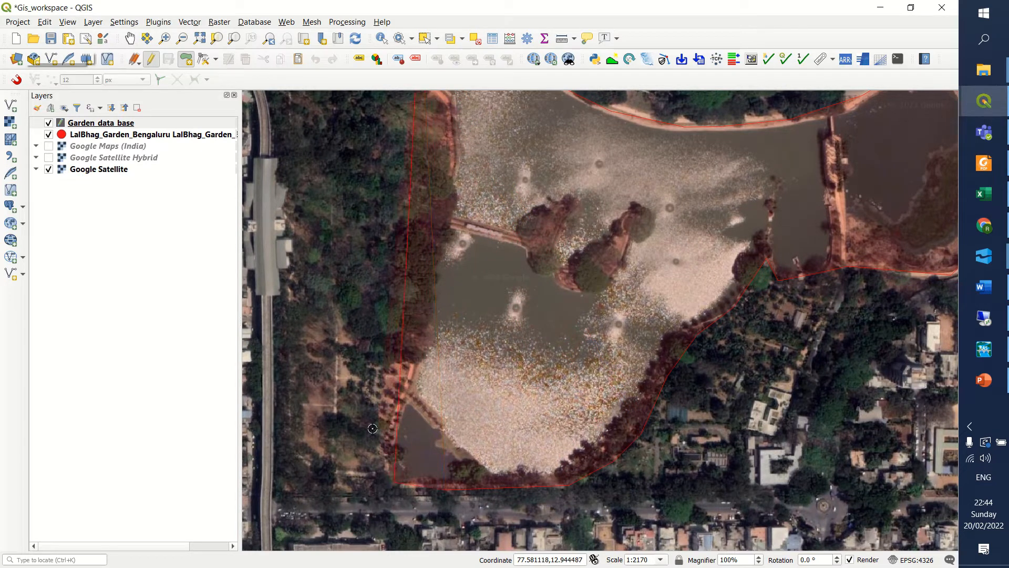
{"action": "left_click", "coordinate": [377, 457]}
{"action": "left_click", "coordinate": [414, 372]}
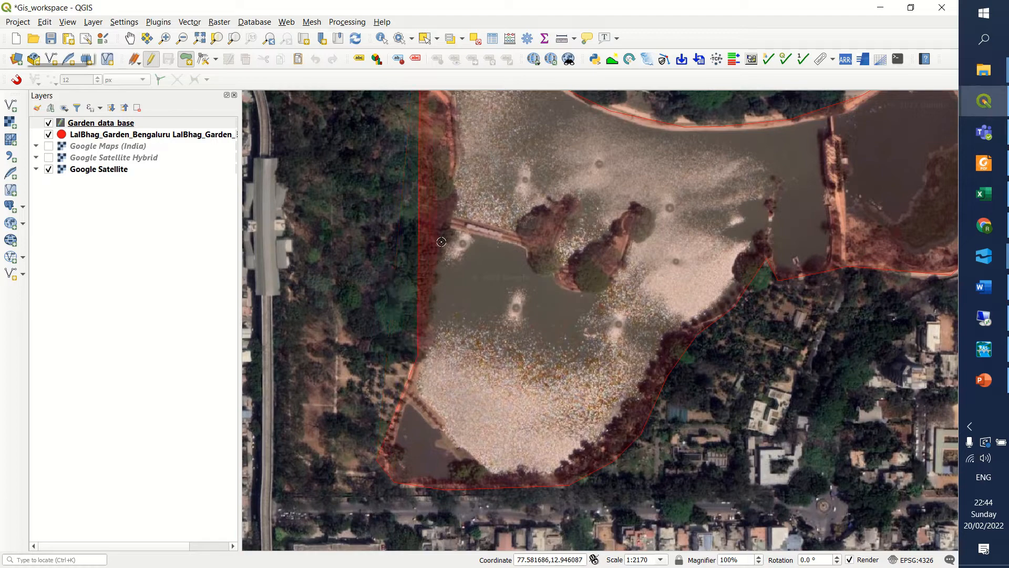
{"action": "key", "text": "Up"}
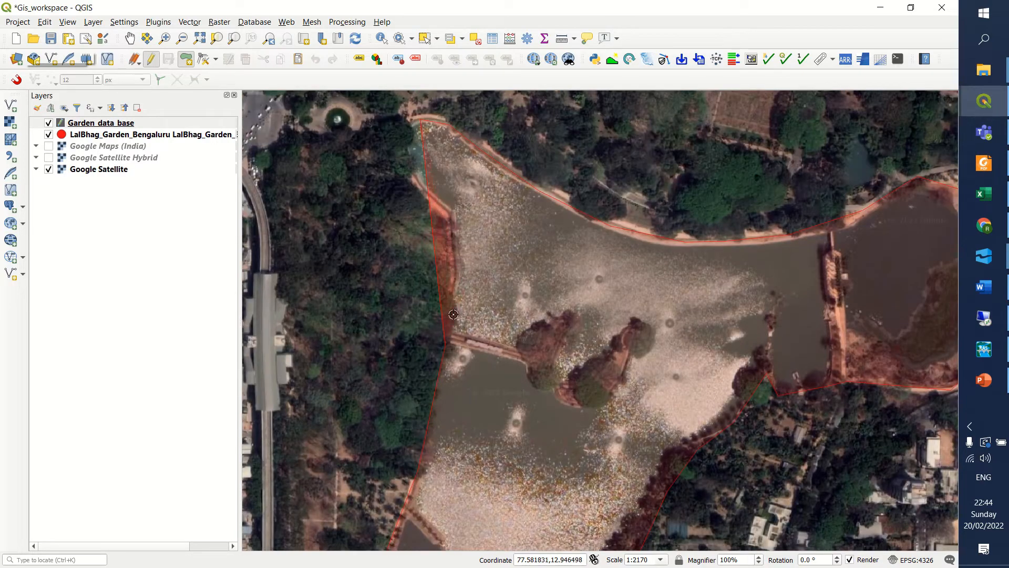
{"action": "left_click", "coordinate": [454, 213]}
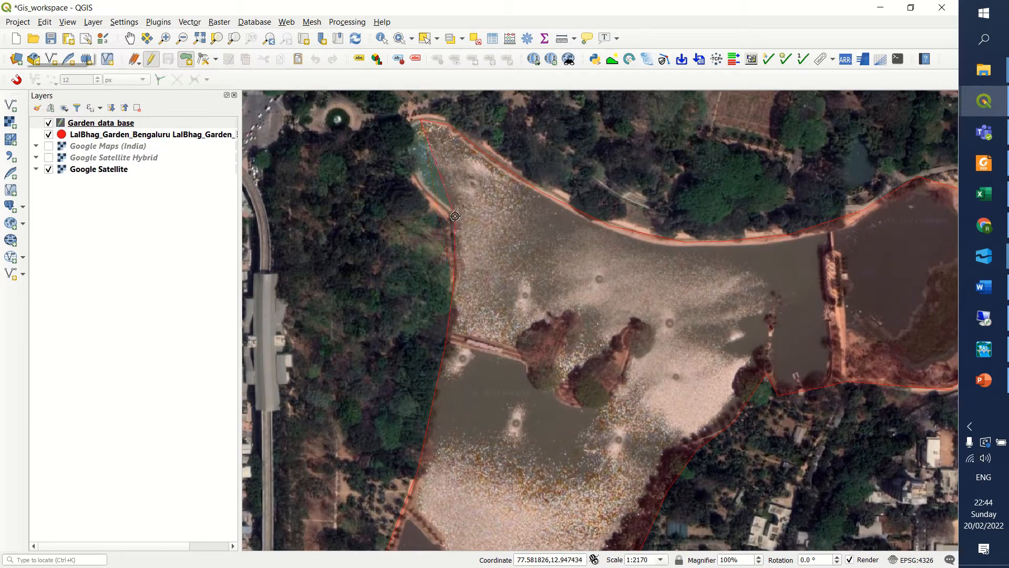
{"action": "left_click", "coordinate": [414, 178]}
{"action": "left_click", "coordinate": [395, 140]}
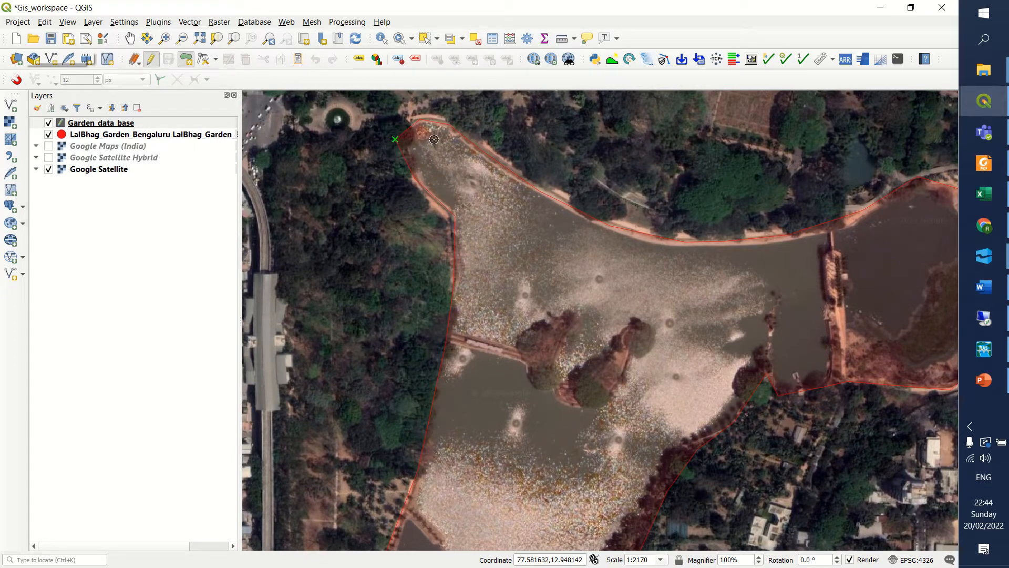
{"action": "right_click", "coordinate": [411, 138]}
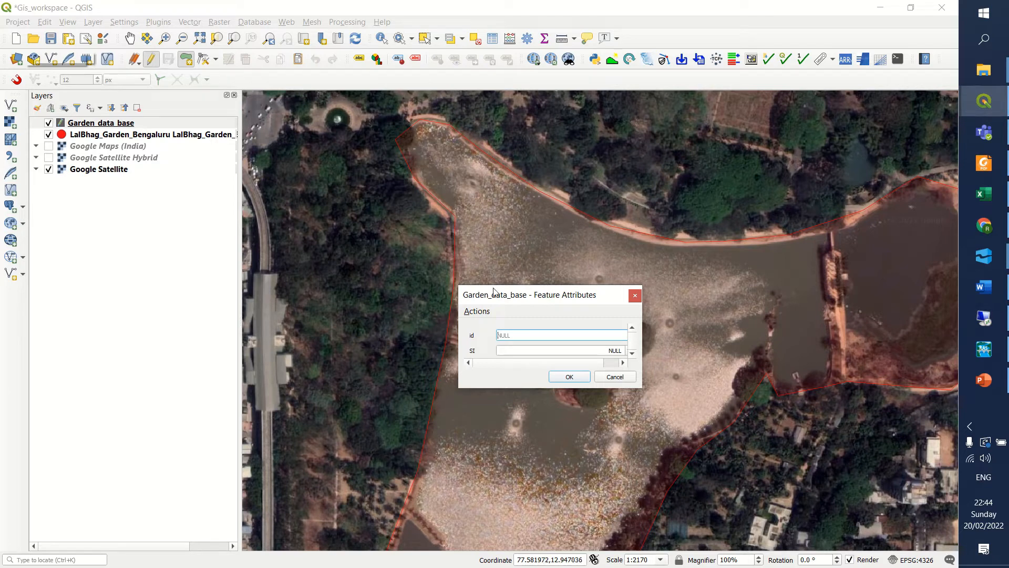
Set the lake polygon's SI to 1 and Features to Lak, fill in its Type, and accept the feature attributes.
{"action": "left_click_drag", "start_coordinate": [515, 298], "coordinate": [460, 251]}
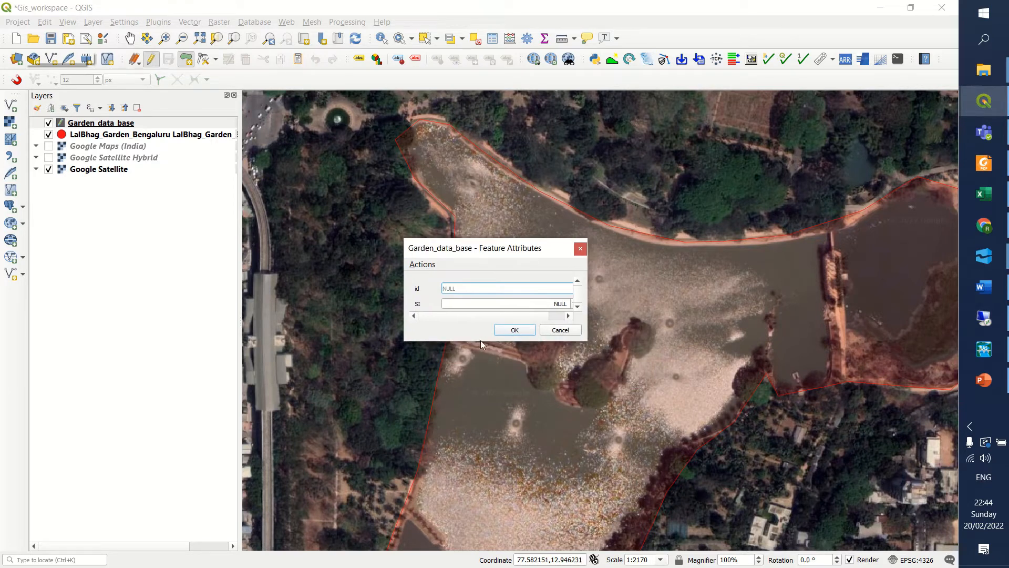
{"action": "left_click_drag", "start_coordinate": [479, 344], "coordinate": [479, 457]}
{"action": "left_click", "coordinate": [495, 304]}
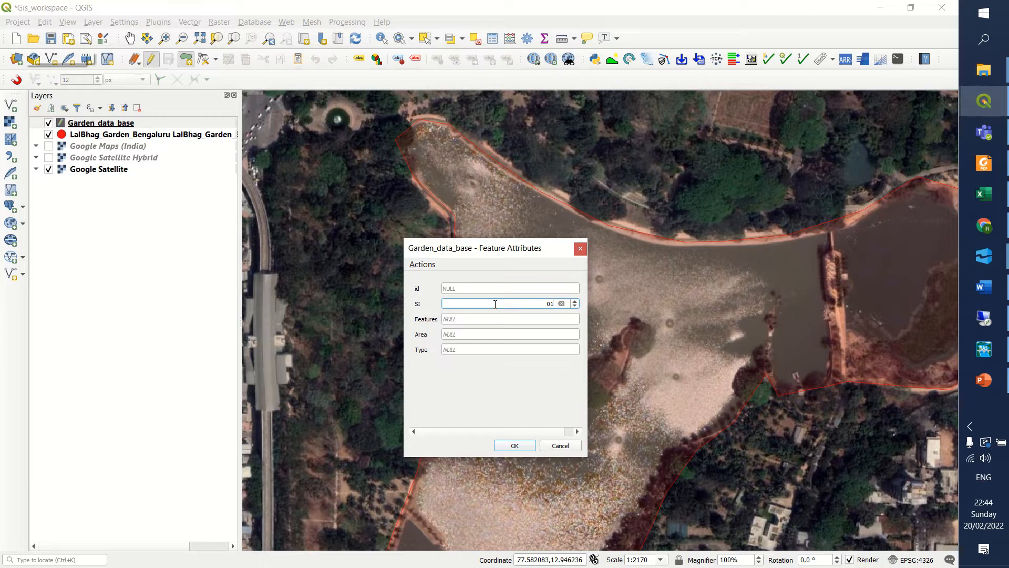
{"action": "left_click", "coordinate": [493, 322]}
{"action": "key", "text": "BackSpace"}
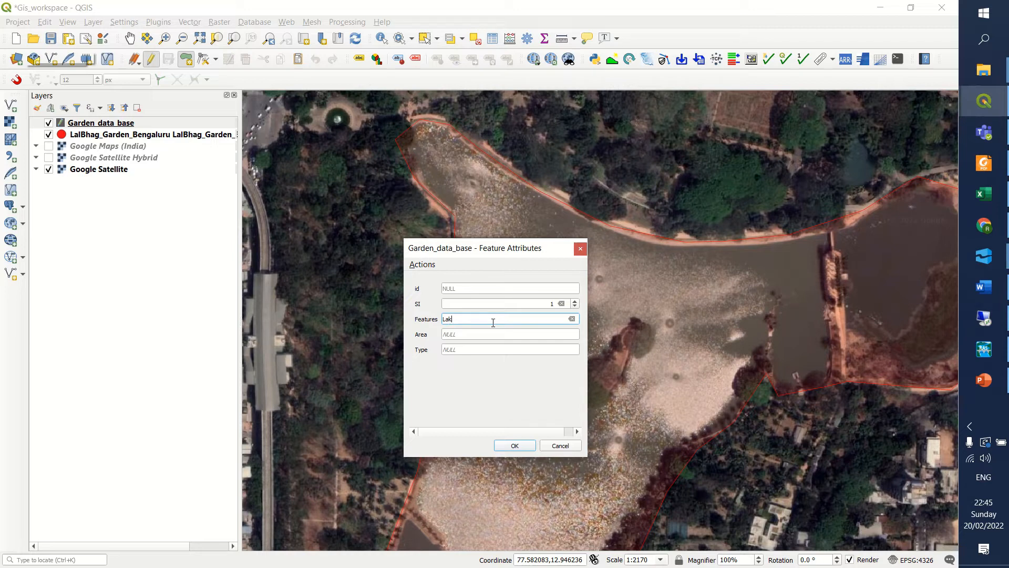
{"action": "left_click", "coordinate": [483, 334]}
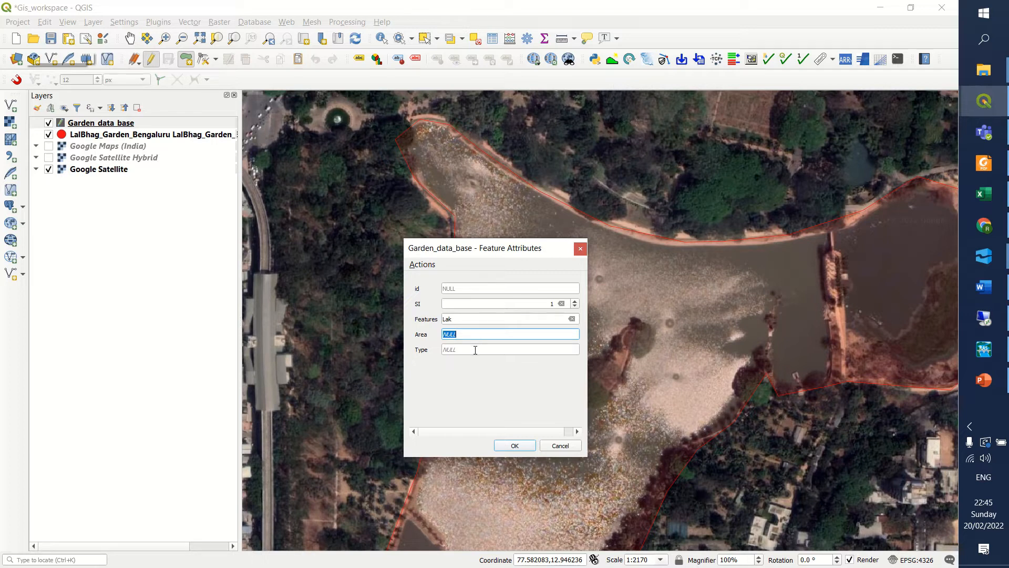
{"action": "left_click", "coordinate": [474, 350]}
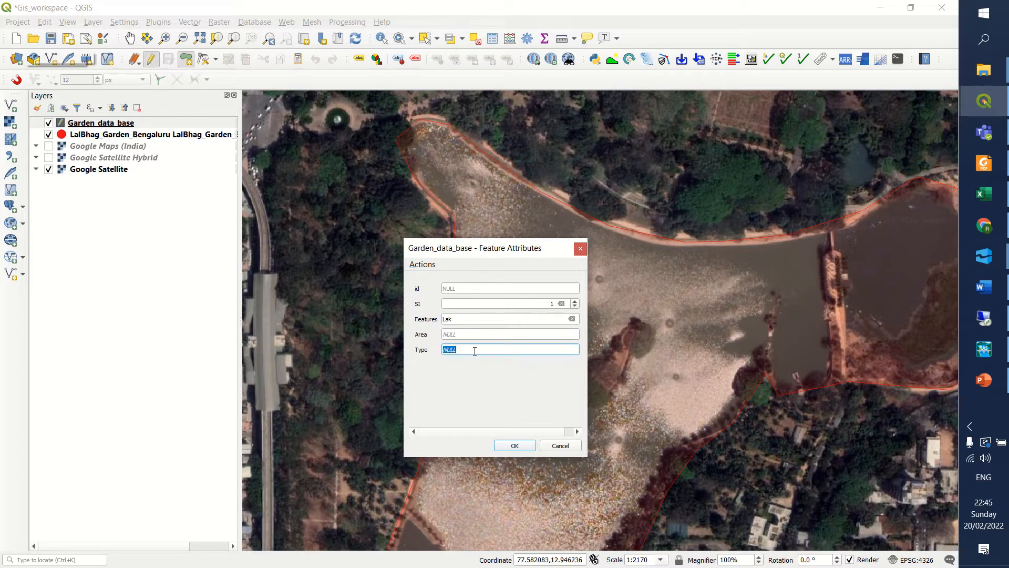
{"action": "type", "text": "wat"}
{"action": "left_click_drag", "start_coordinate": [462, 350], "coordinate": [440, 352]}
{"action": "left_click", "coordinate": [523, 447]}
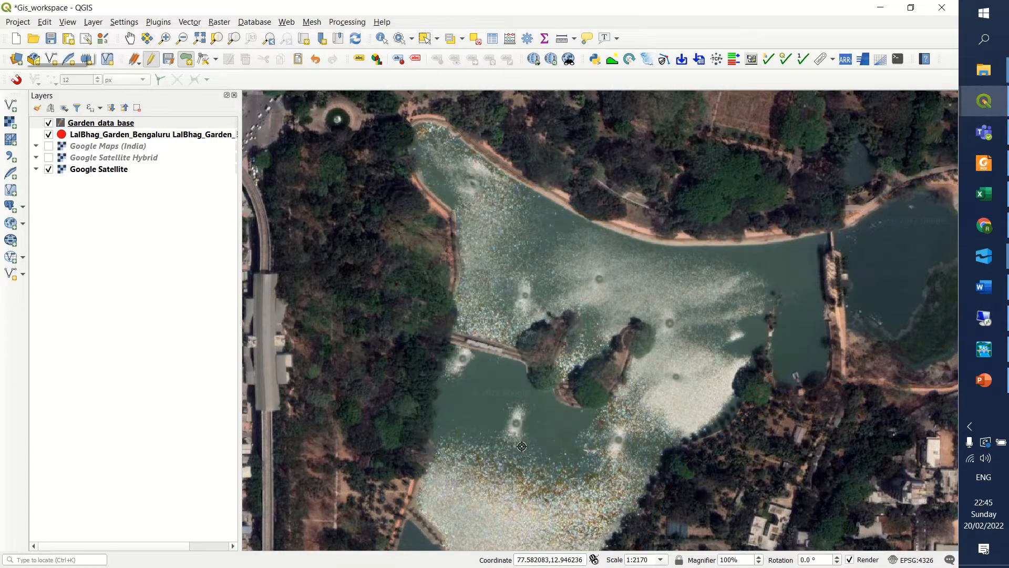
Change the Garden_data_base layer's simple fill to the symbol layer type Outline: Simple line.
{"action": "scroll", "coordinate": [477, 297], "scroll_direction": "down", "scroll_amount": 1}
{"action": "scroll", "coordinate": [477, 297], "scroll_direction": "down", "scroll_amount": 2}
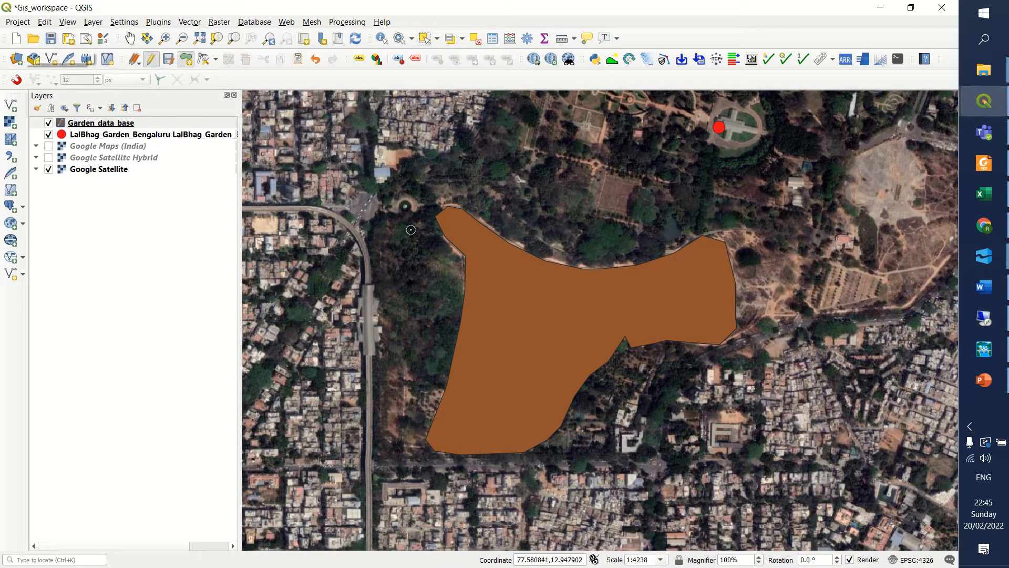
{"action": "left_click", "coordinate": [118, 125]}
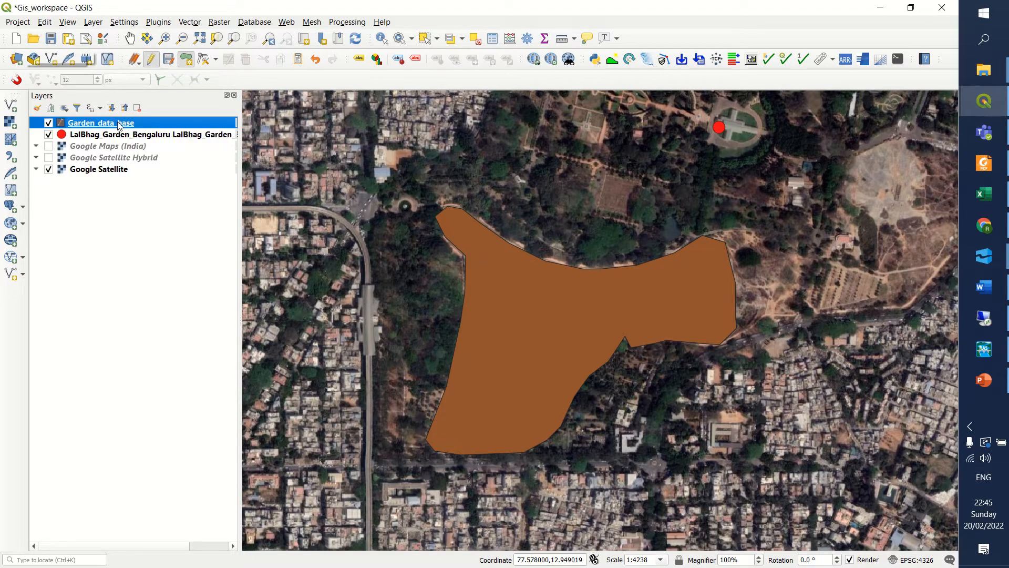
{"action": "double_click", "coordinate": [119, 125]}
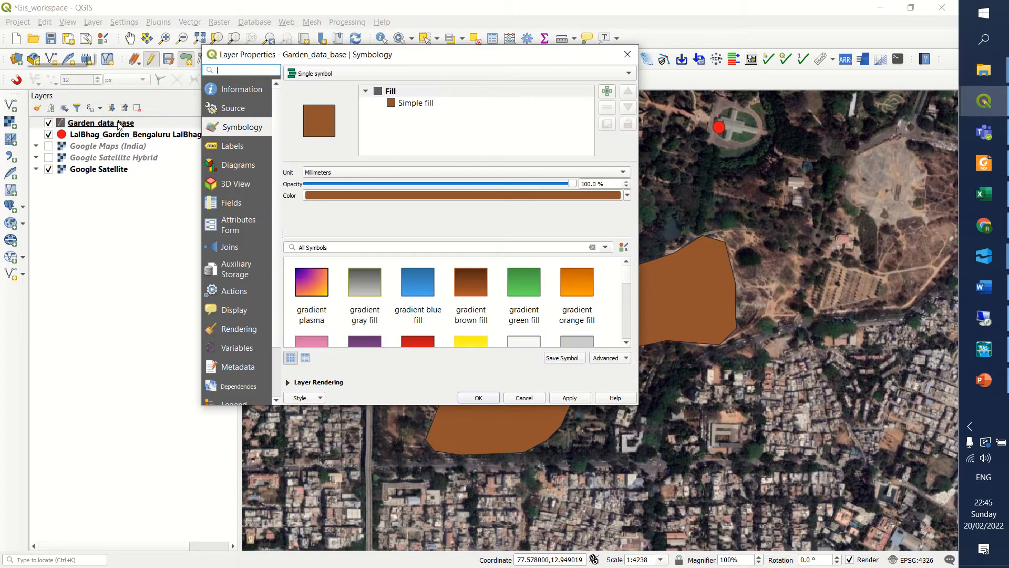
{"action": "left_click_drag", "start_coordinate": [286, 54], "coordinate": [305, 63]}
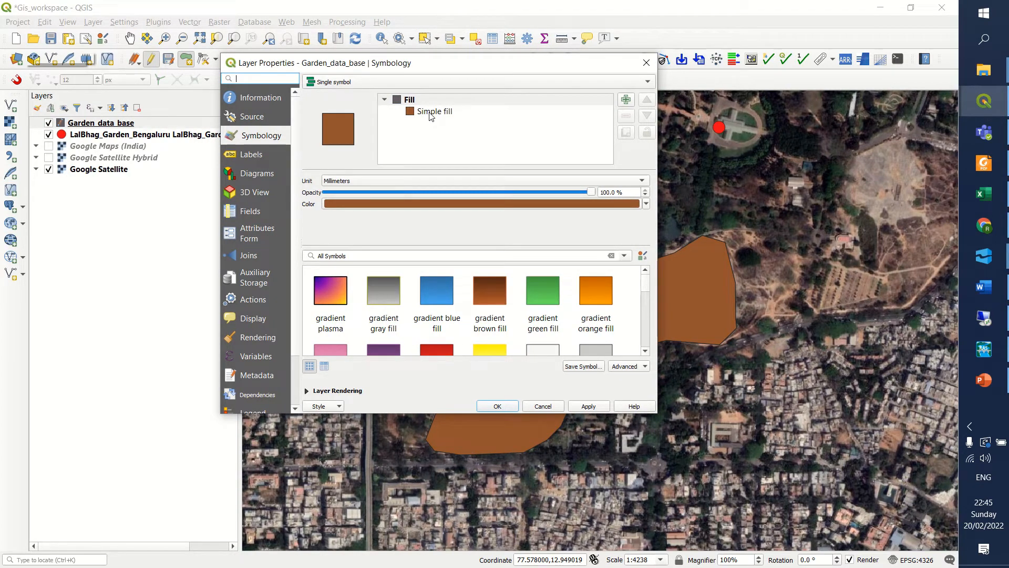
{"action": "left_click", "coordinate": [427, 112]}
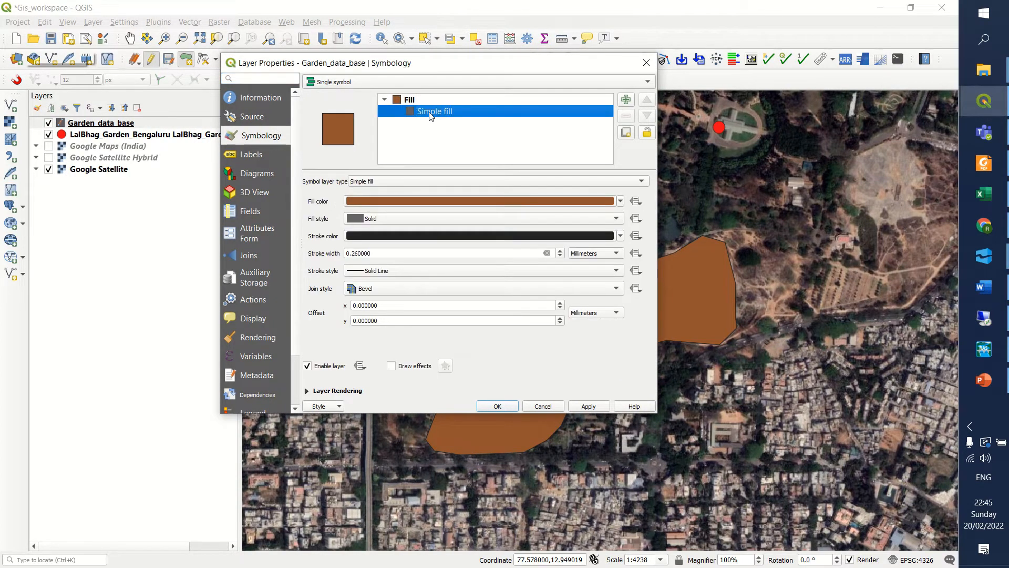
{"action": "left_click", "coordinate": [422, 182]}
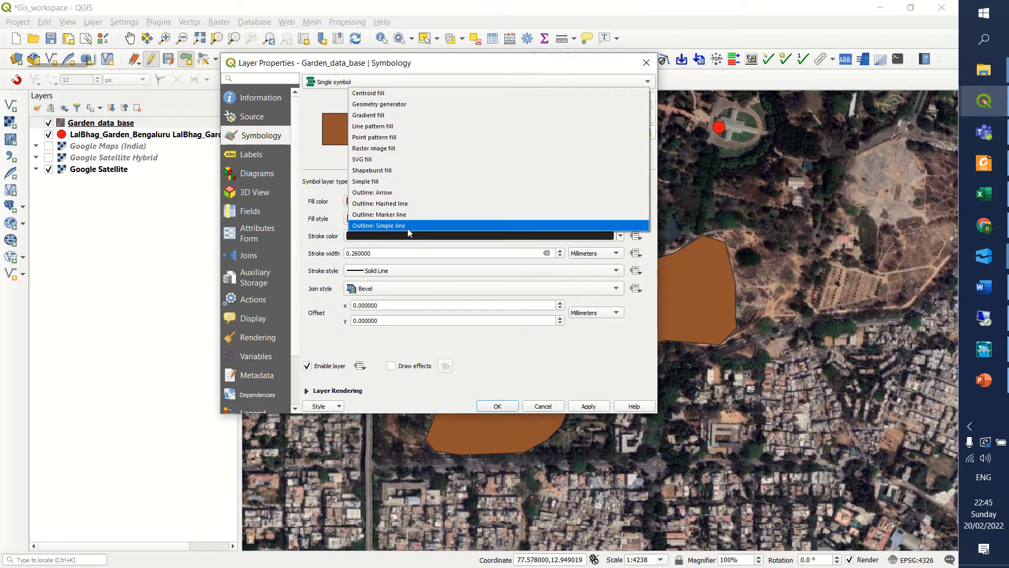
{"action": "left_click", "coordinate": [381, 226]}
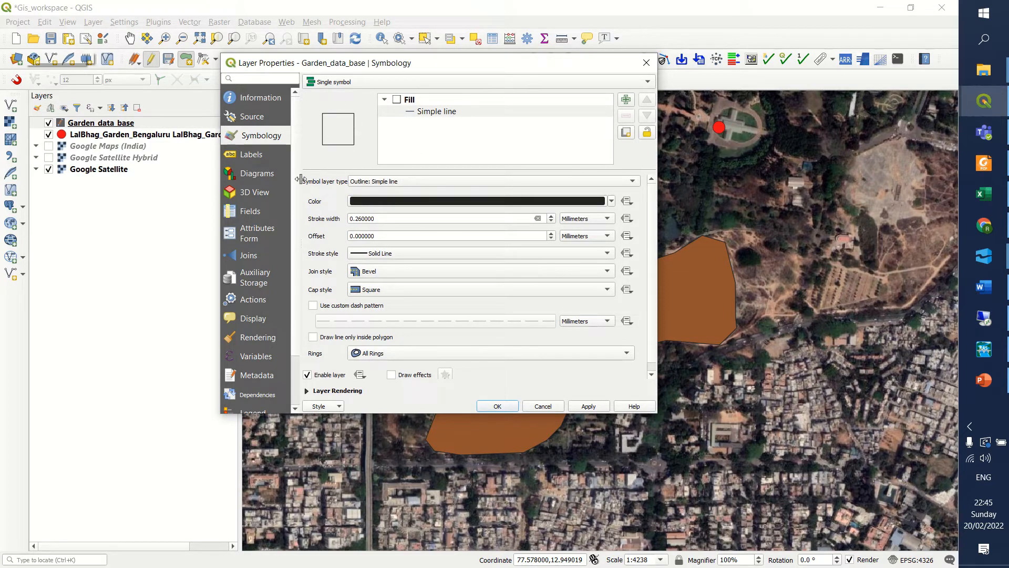
Give the Garden_data_base outline a stroke width of 1 mm and the recent color #4f51cf, and apply the symbology.
{"action": "left_click_drag", "start_coordinate": [383, 218], "coordinate": [339, 218]}
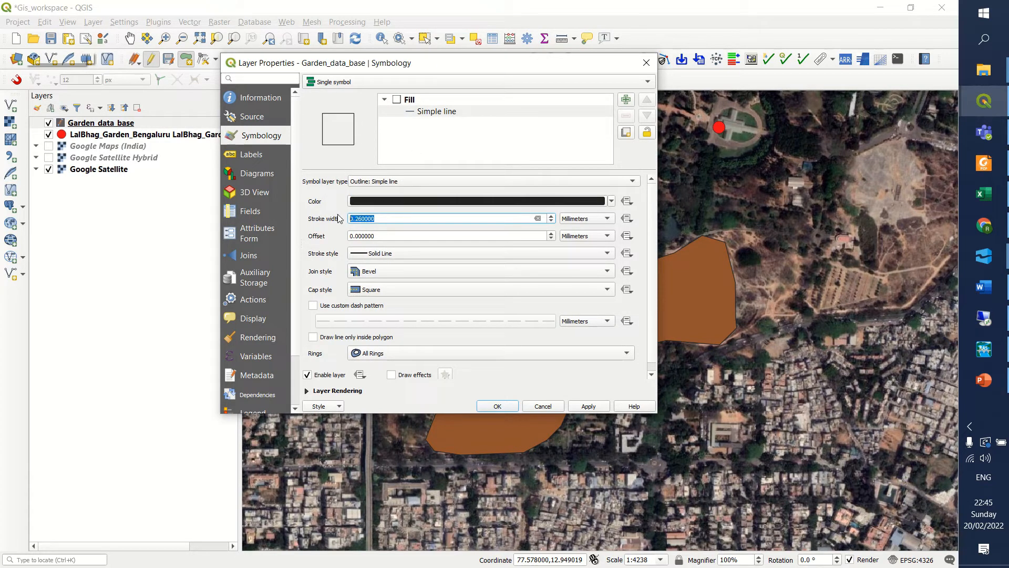
{"action": "type", "text": "2"}
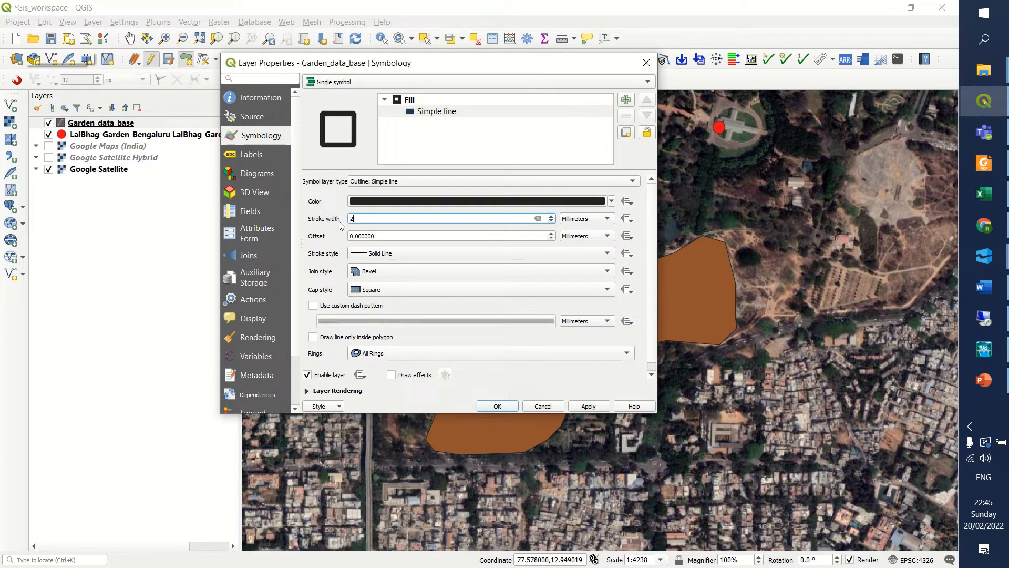
{"action": "key", "text": "BackSpace"}
{"action": "type", "text": "1"}
{"action": "left_click", "coordinate": [375, 207]}
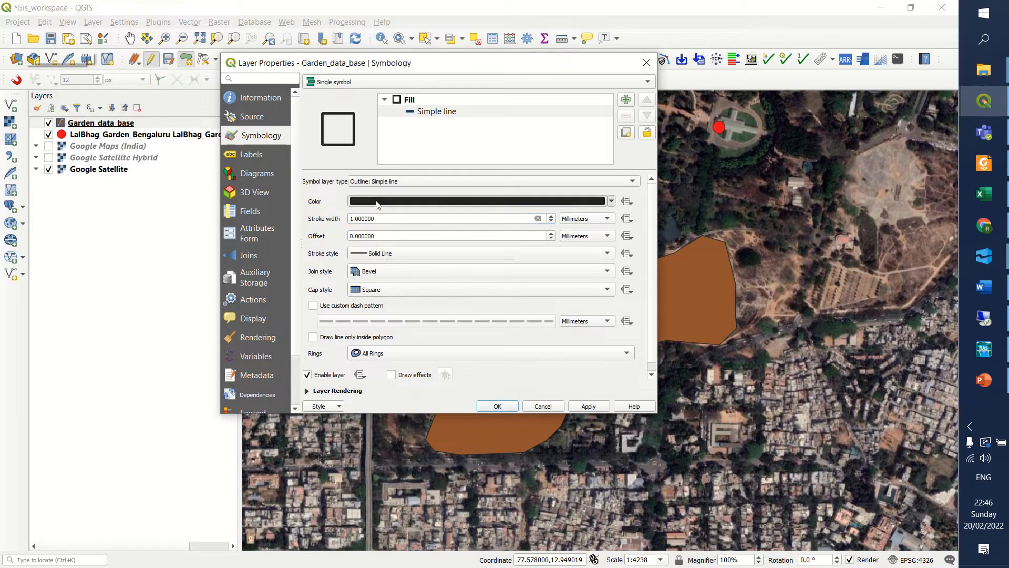
{"action": "left_click", "coordinate": [349, 208]}
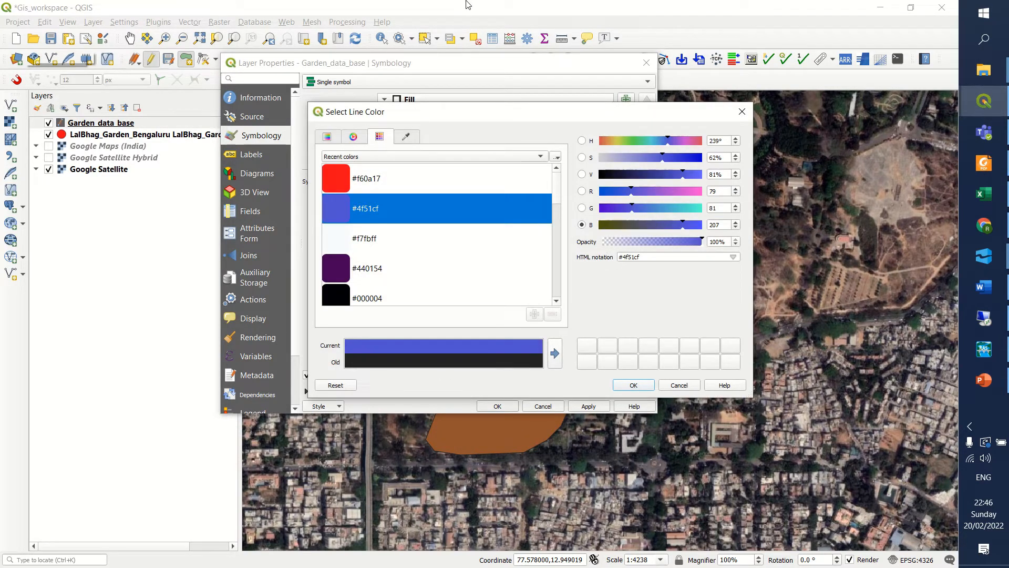
{"action": "left_click", "coordinate": [632, 386]}
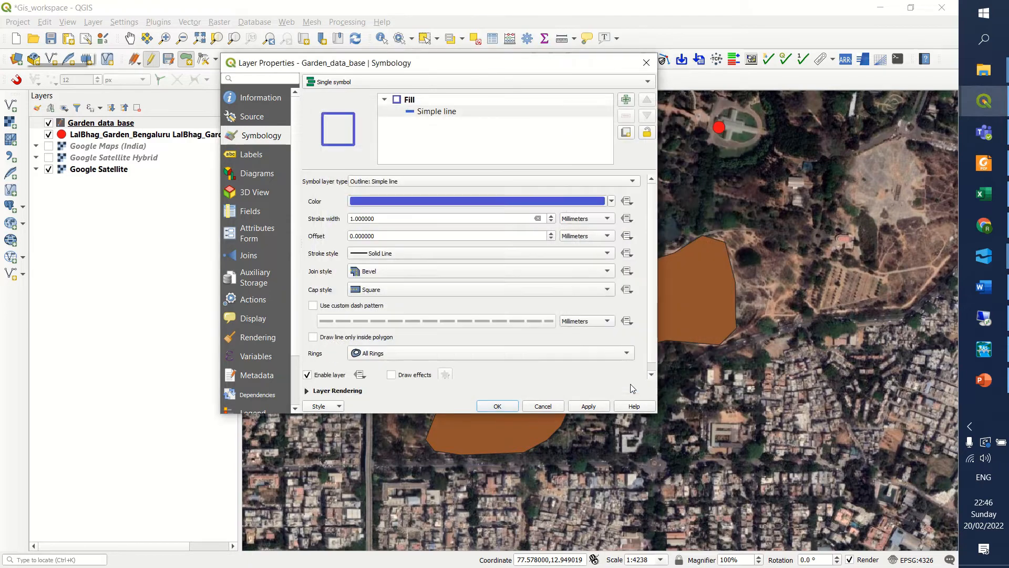
{"action": "left_click", "coordinate": [584, 409]}
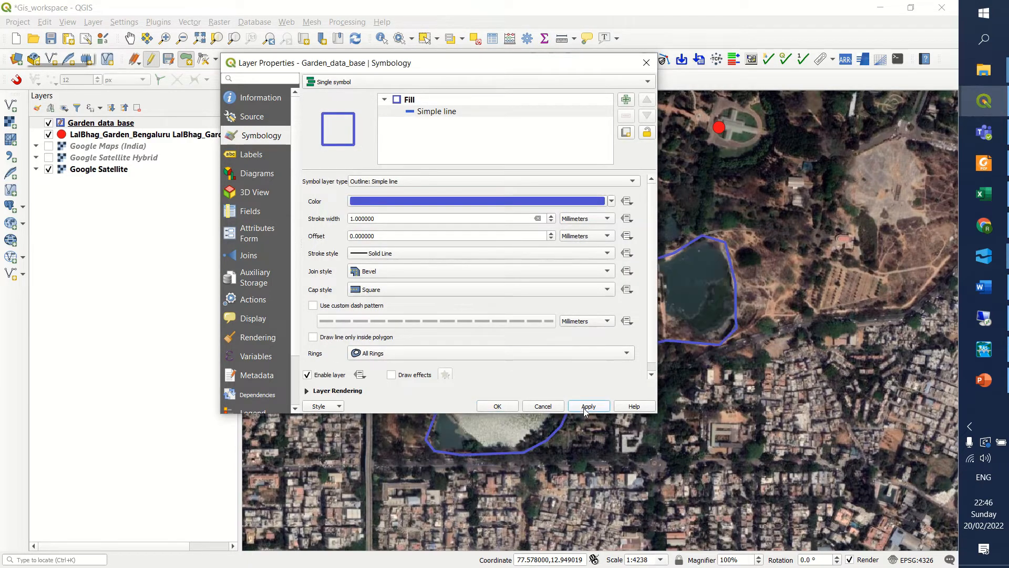
{"action": "left_click", "coordinate": [497, 406]}
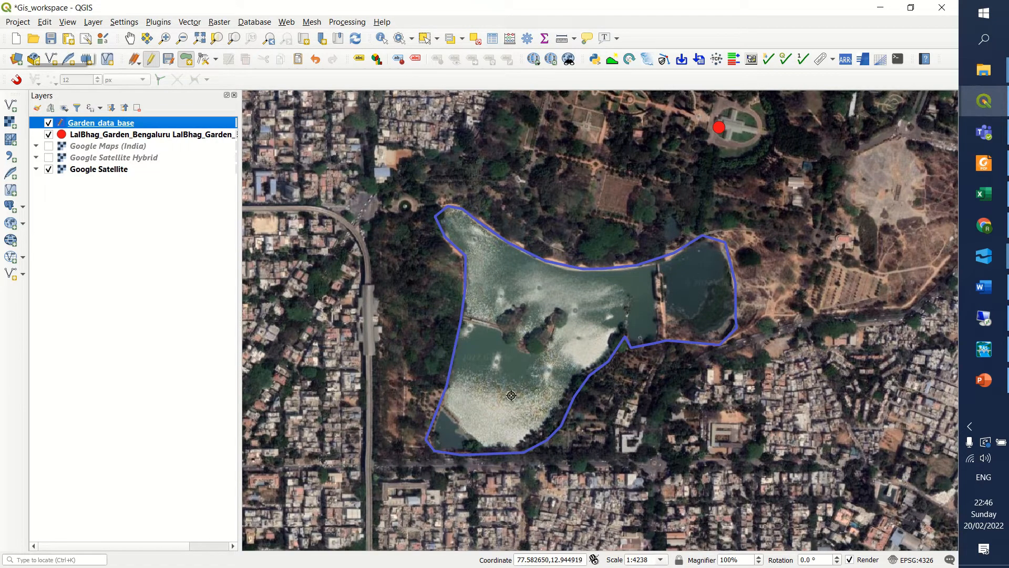
Start a Garden_data_base polygon on the cross-shaped building at the red marker, tracing from the eastern wing's southern corner to the southern wing's end.
{"action": "left_click", "coordinate": [129, 41]}
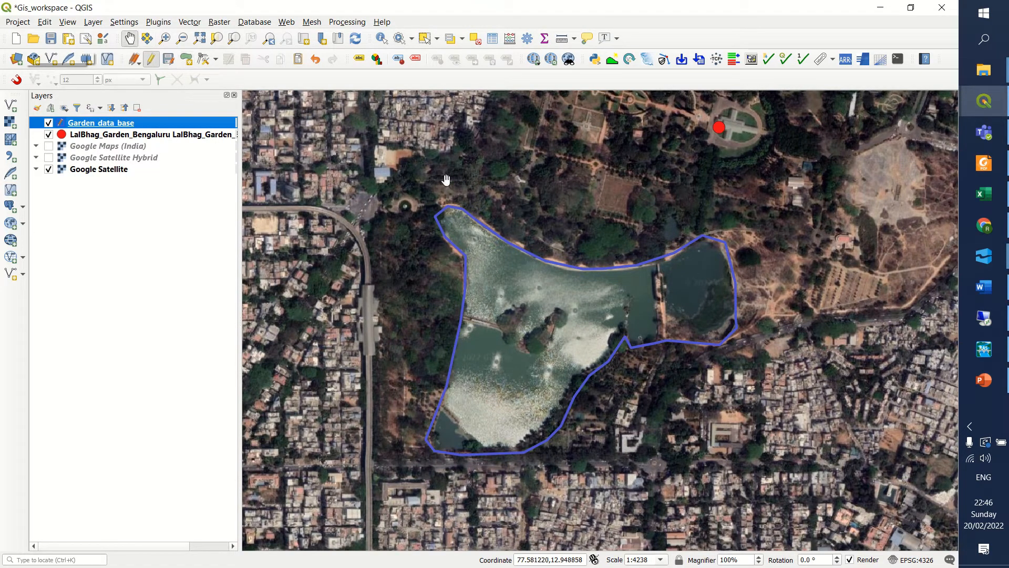
{"action": "left_click_drag", "start_coordinate": [493, 192], "coordinate": [419, 368]}
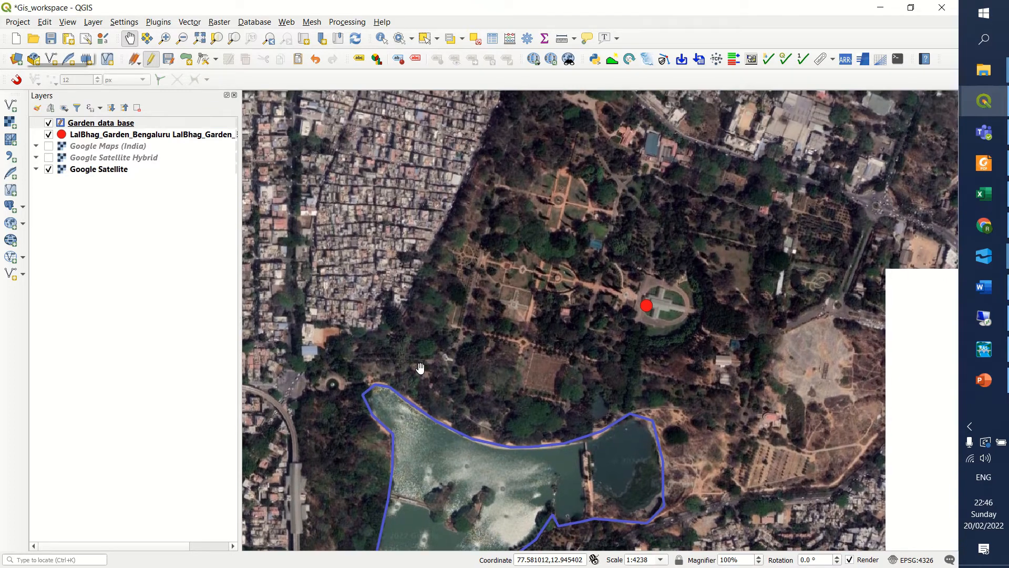
{"action": "scroll", "coordinate": [470, 270], "scroll_direction": "up", "scroll_amount": 1}
{"action": "scroll", "coordinate": [592, 307], "scroll_direction": "up", "scroll_amount": 3}
{"action": "left_click_drag", "start_coordinate": [687, 328], "coordinate": [516, 332]}
{"action": "scroll", "coordinate": [650, 329], "scroll_direction": "up", "scroll_amount": 1}
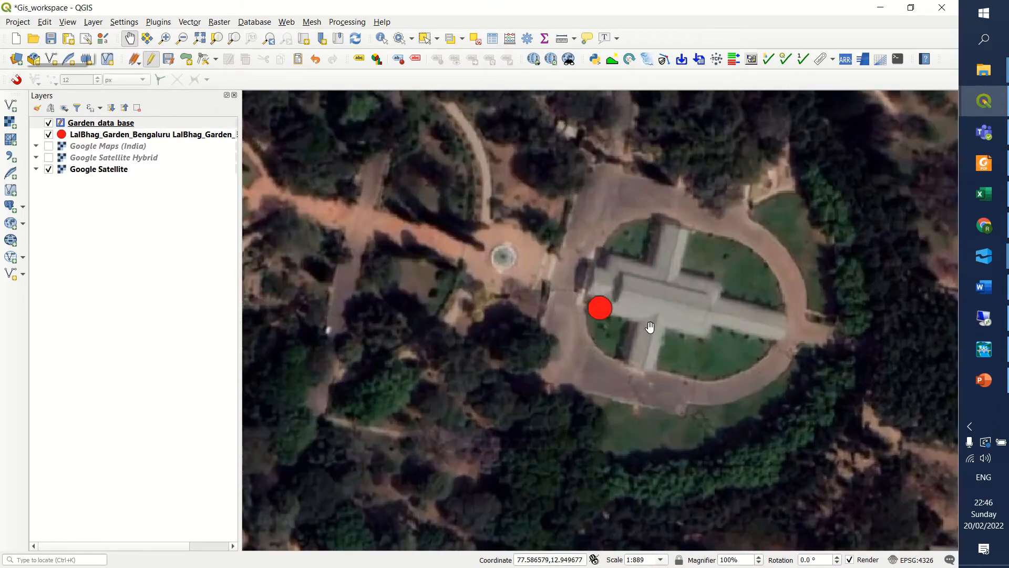
{"action": "scroll", "coordinate": [652, 330], "scroll_direction": "down", "scroll_amount": 1}
{"action": "scroll", "coordinate": [667, 331], "scroll_direction": "up", "scroll_amount": 1}
{"action": "left_click_drag", "start_coordinate": [632, 321], "coordinate": [559, 303]}
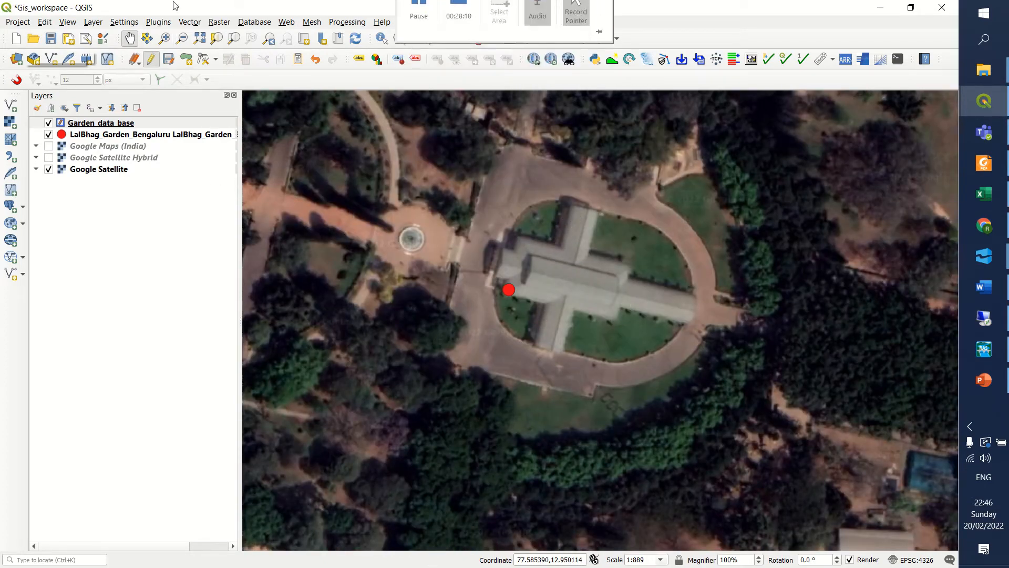
{"action": "left_click", "coordinate": [100, 124]}
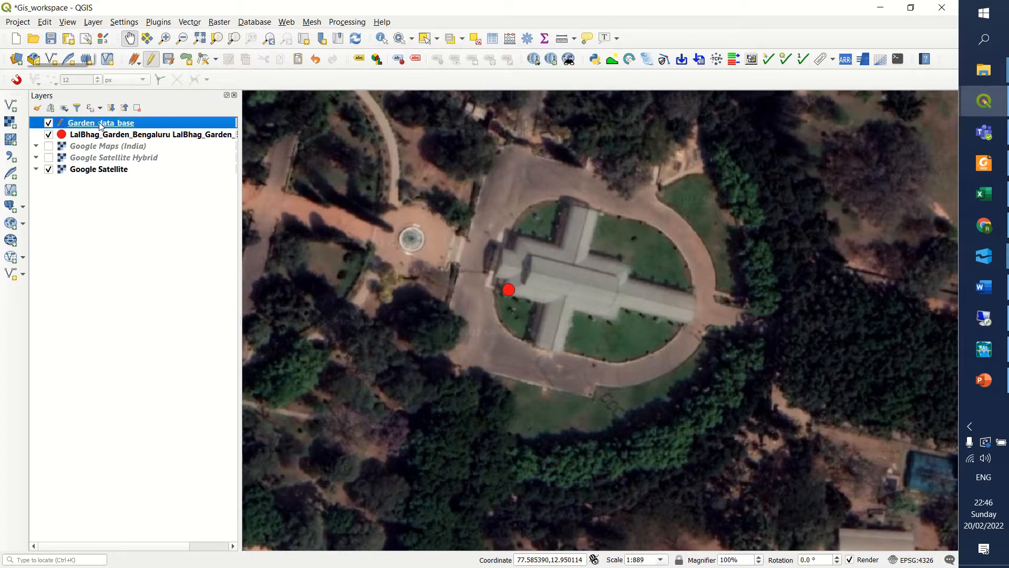
{"action": "left_click", "coordinate": [186, 60]}
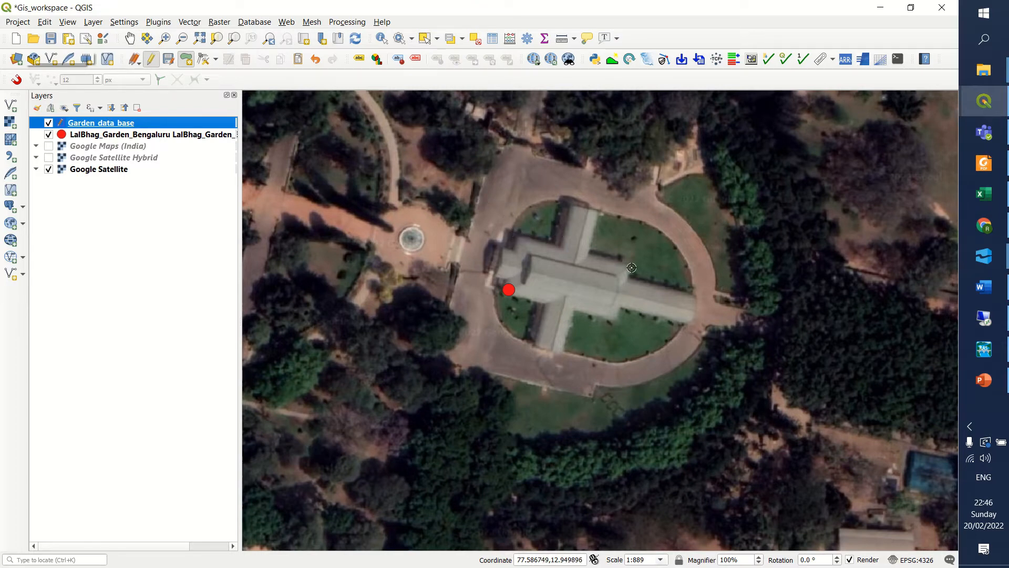
{"action": "left_click", "coordinate": [688, 325]}
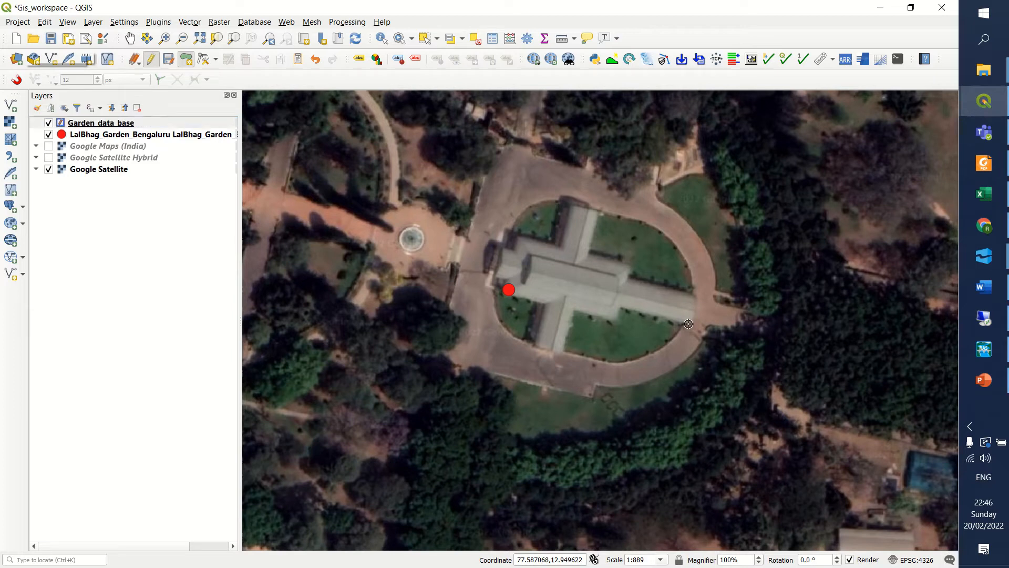
{"action": "left_click", "coordinate": [621, 309]}
{"action": "left_click", "coordinate": [618, 324]}
{"action": "left_click", "coordinate": [573, 313]}
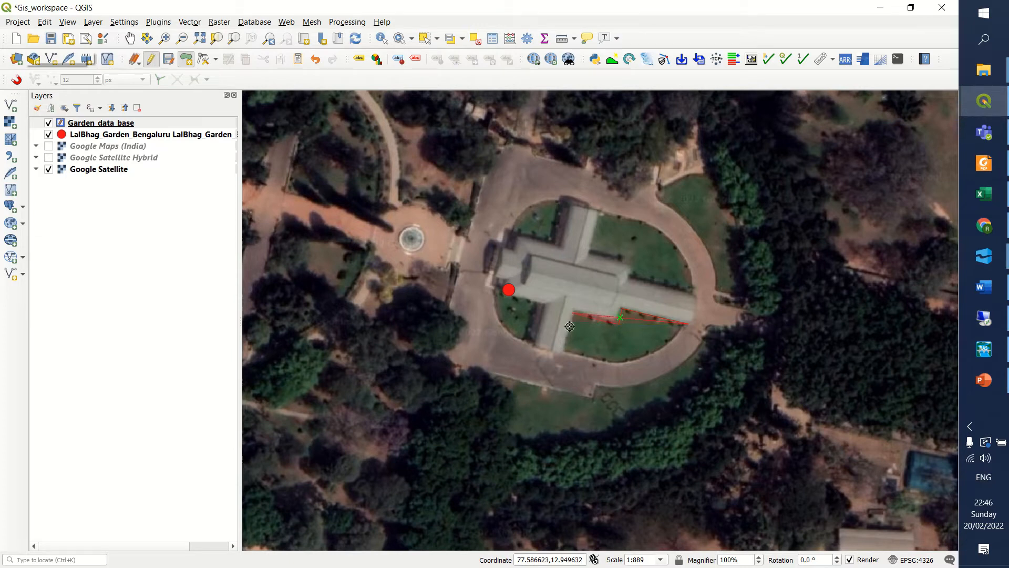
{"action": "left_click", "coordinate": [566, 353]}
{"action": "left_click", "coordinate": [533, 347]}
Trace the building's western end and northern wing back to the eastern wing's northern corner, and finish the polygon.
{"action": "left_click", "coordinate": [541, 309]}
{"action": "left_click", "coordinate": [510, 279]}
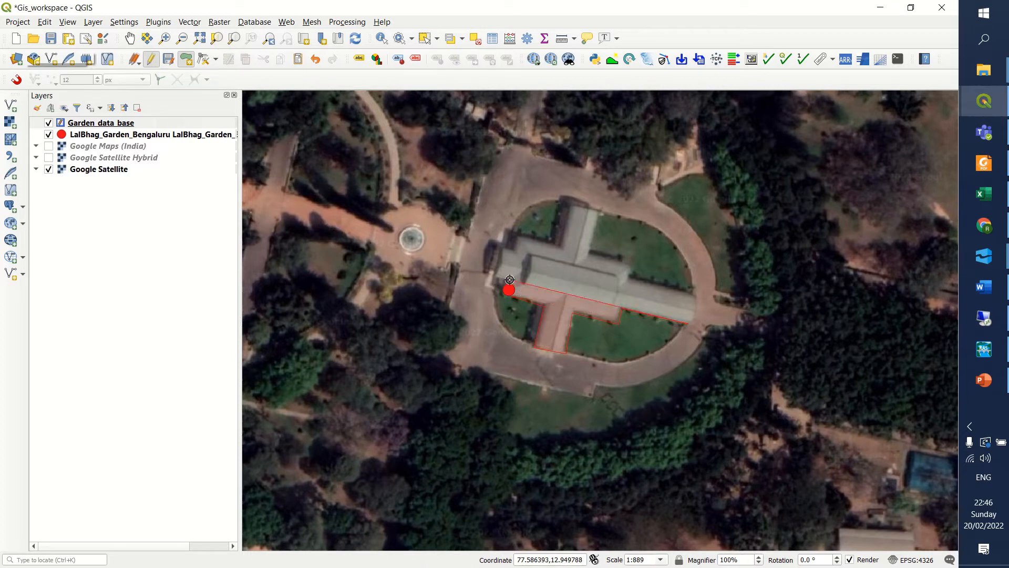
{"action": "left_click", "coordinate": [497, 277]}
{"action": "left_click", "coordinate": [503, 250]}
{"action": "left_click", "coordinate": [519, 237]}
{"action": "left_click", "coordinate": [556, 243]}
{"action": "left_click", "coordinate": [573, 206]}
{"action": "left_click", "coordinate": [600, 213]}
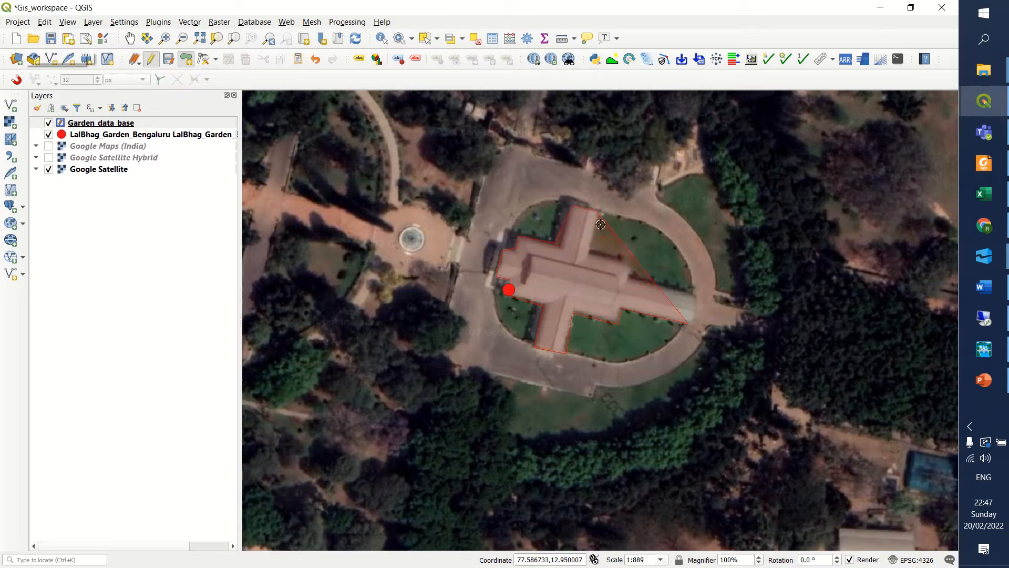
{"action": "left_click", "coordinate": [591, 254]}
{"action": "left_click", "coordinate": [630, 274]}
{"action": "left_click", "coordinate": [695, 295]}
{"action": "right_click", "coordinate": [700, 295]}
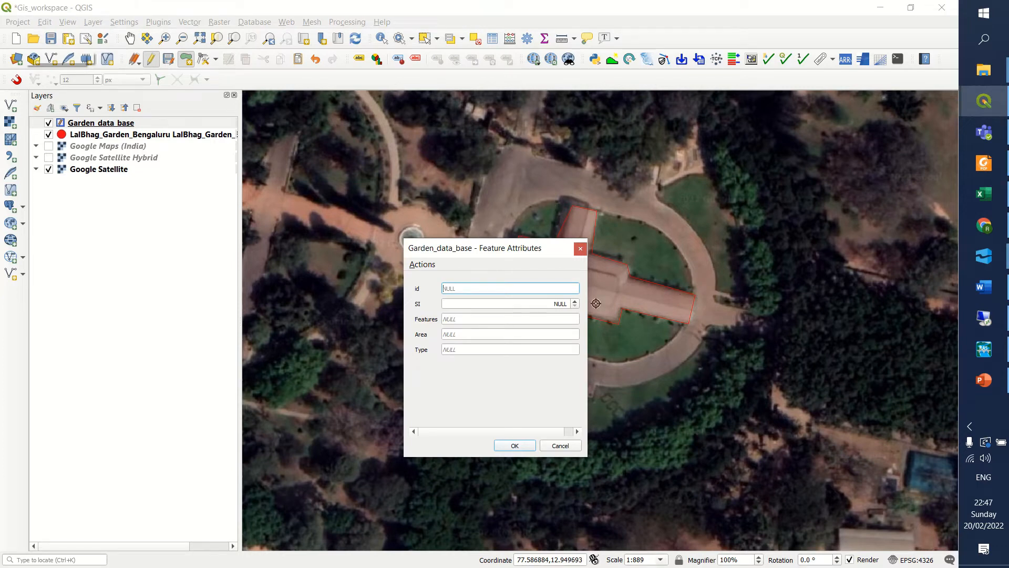
Set the building polygon's SI to 2, Features to Bul and Type to Gla, and accept the feature attributes.
{"action": "left_click", "coordinate": [481, 305]}
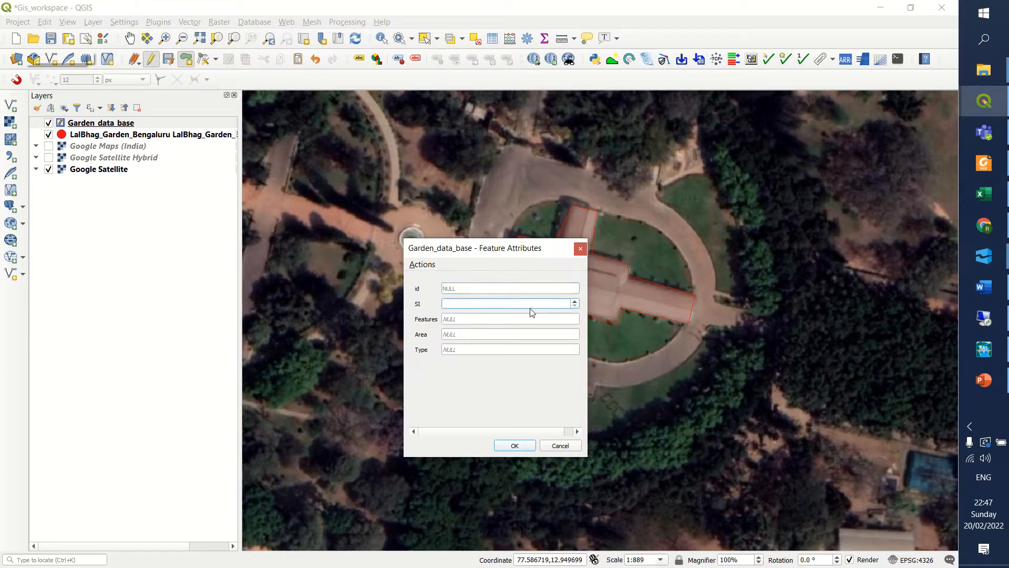
{"action": "left_click", "coordinate": [502, 322]}
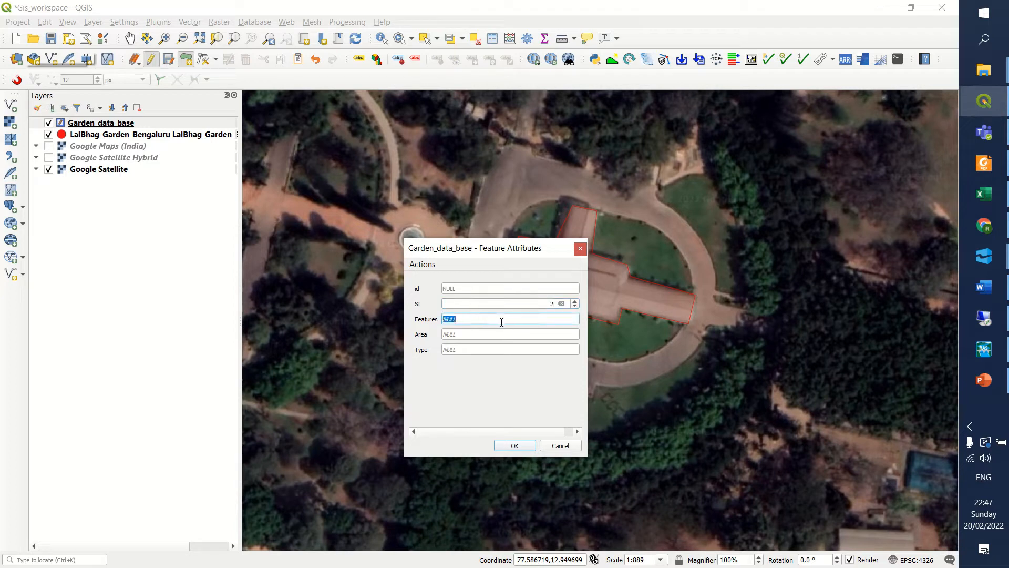
{"action": "type", "text": "Bul"}
{"action": "left_click", "coordinate": [470, 350]}
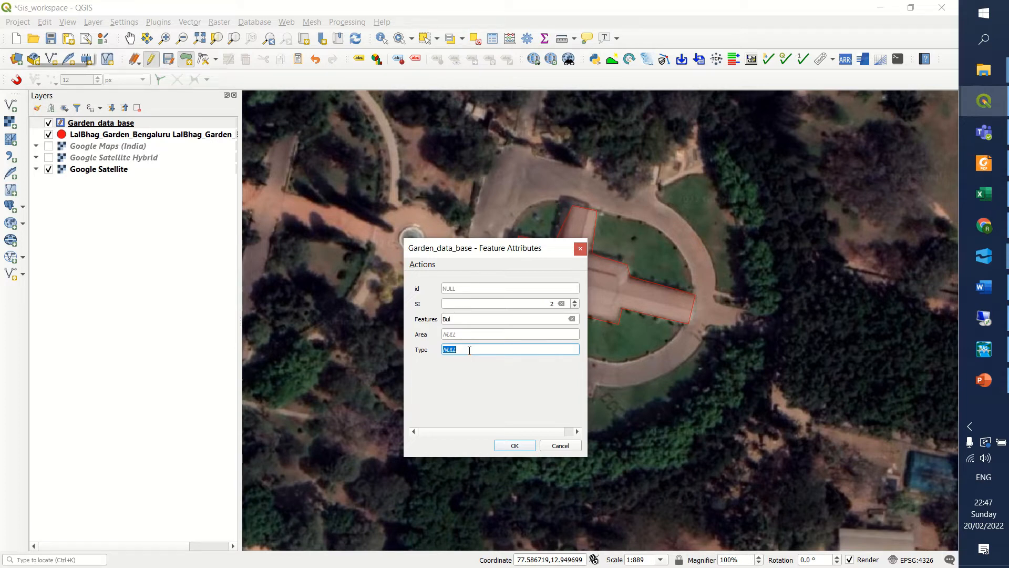
{"action": "type", "text": "b"}
{"action": "left_click", "coordinate": [526, 446]}
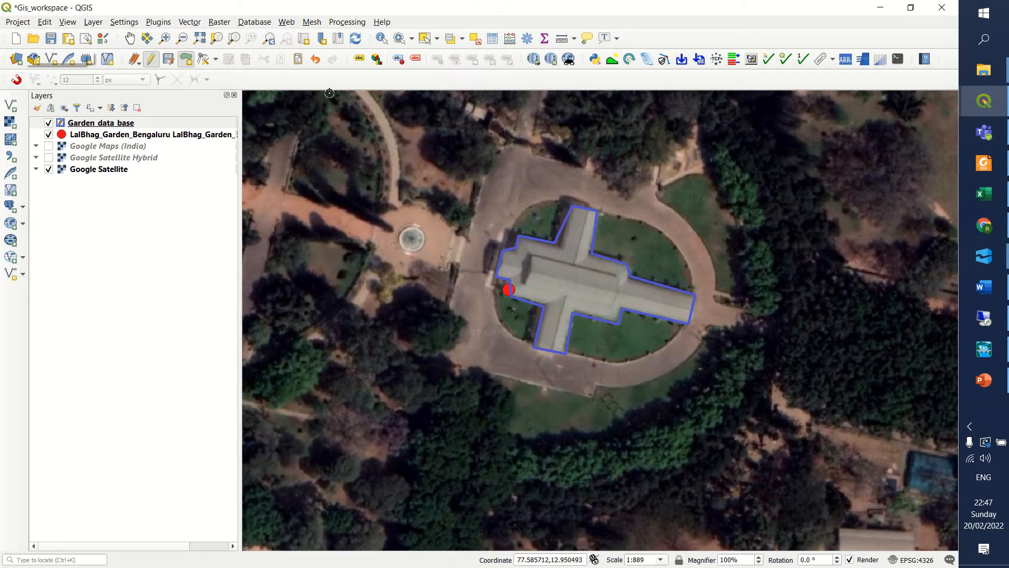
Identify the building polygon to check its stored attributes, and close the results.
{"action": "left_click", "coordinate": [382, 41]}
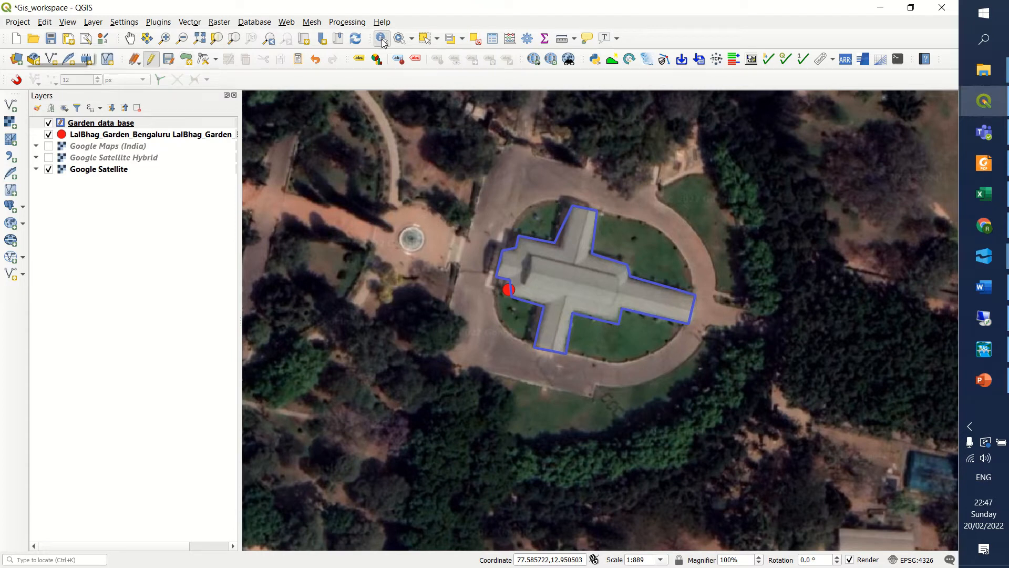
{"action": "left_click", "coordinate": [549, 256]}
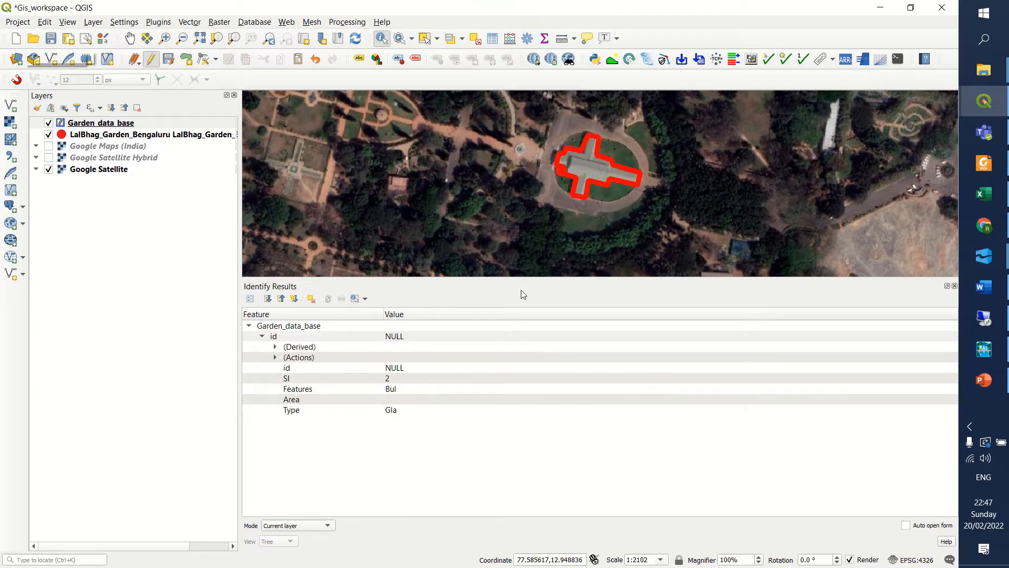
{"action": "left_click", "coordinate": [954, 285]}
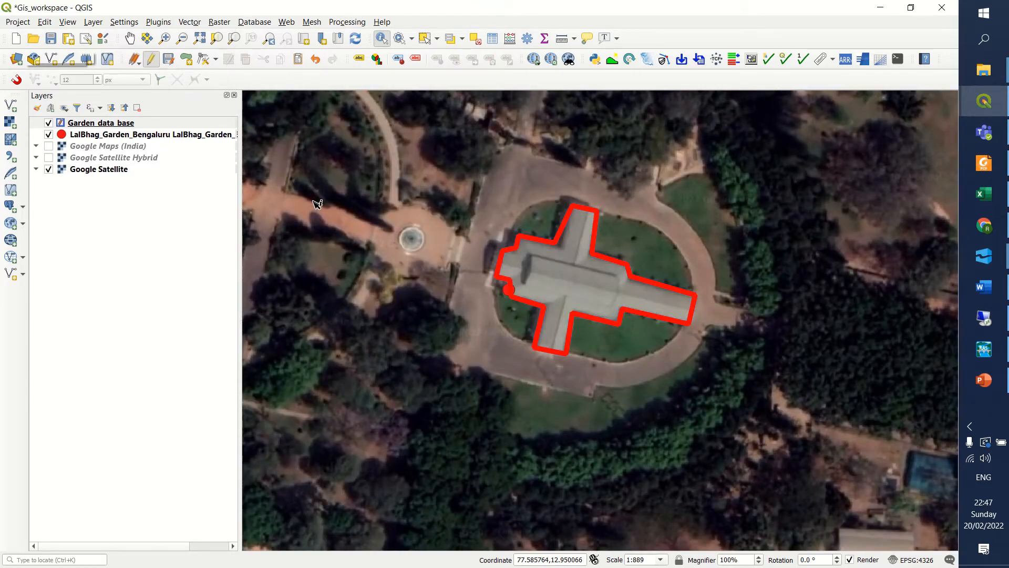
Open the Garden_data_base layer's attribute table to review the records of the digitized features.
{"action": "left_click", "coordinate": [95, 124]}
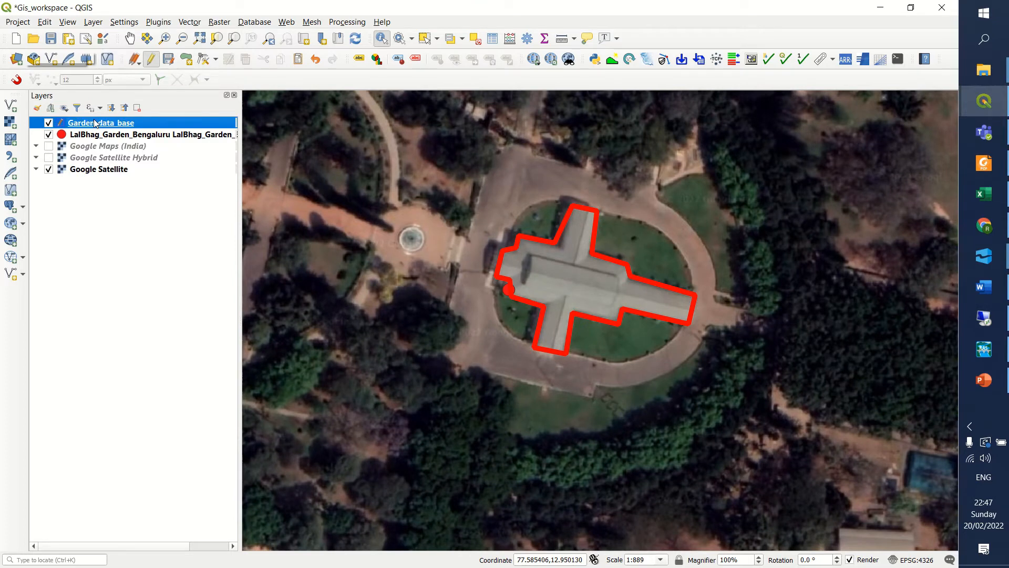
{"action": "right_click", "coordinate": [94, 119]}
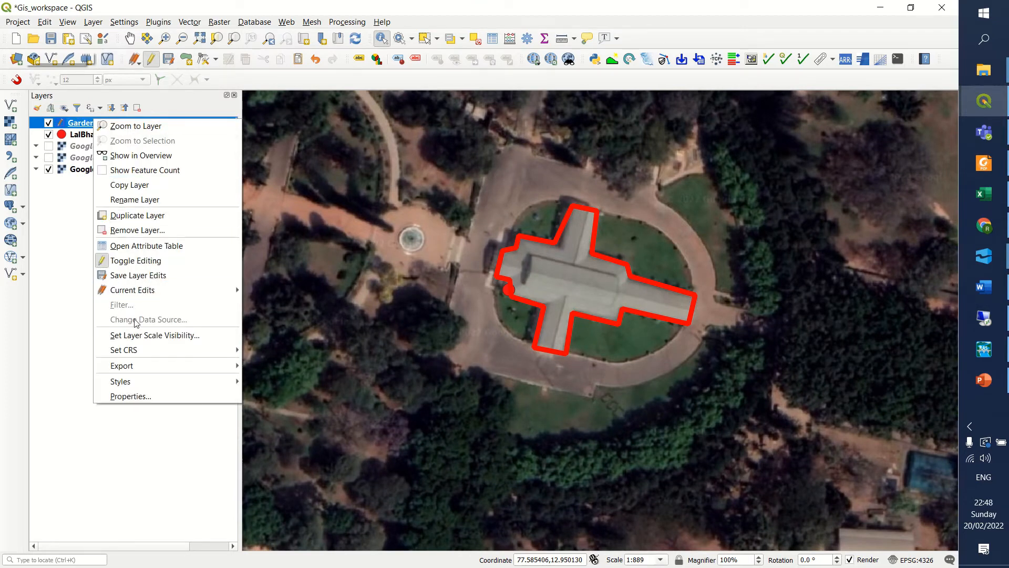
{"action": "left_click", "coordinate": [75, 124]}
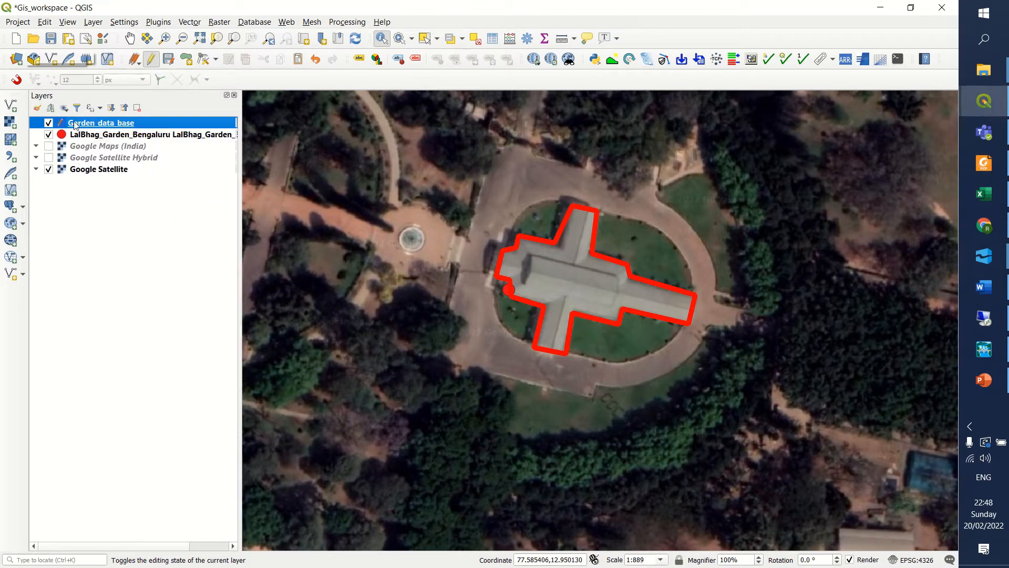
{"action": "right_click", "coordinate": [75, 125]}
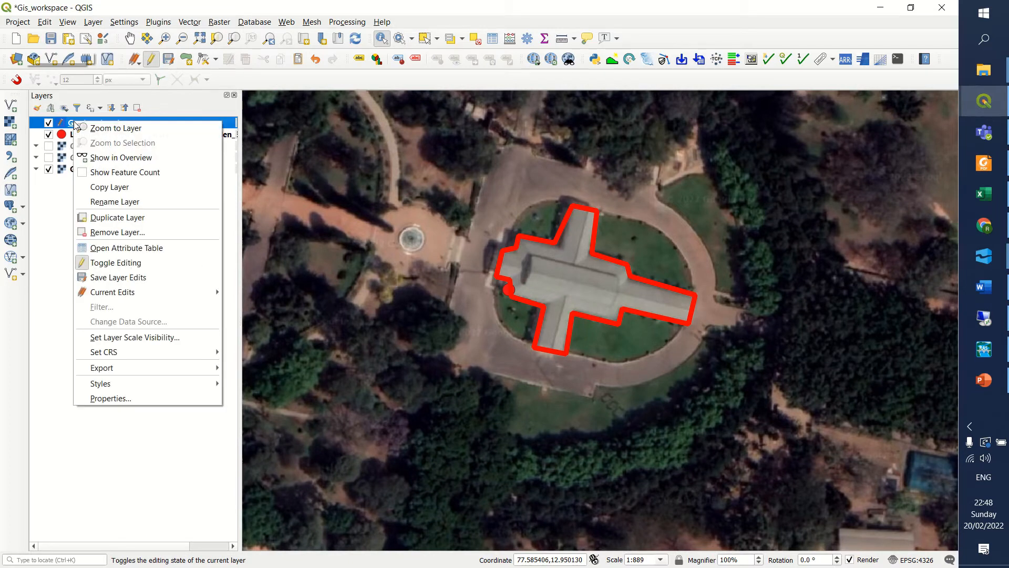
{"action": "left_click", "coordinate": [132, 248]}
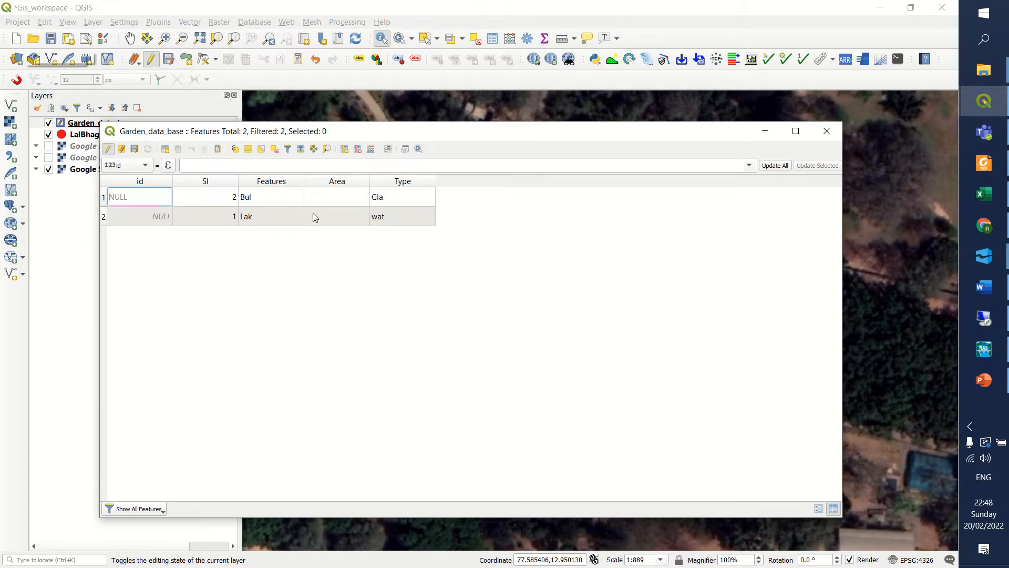
{"action": "left_click_drag", "start_coordinate": [415, 133], "coordinate": [442, 106]}
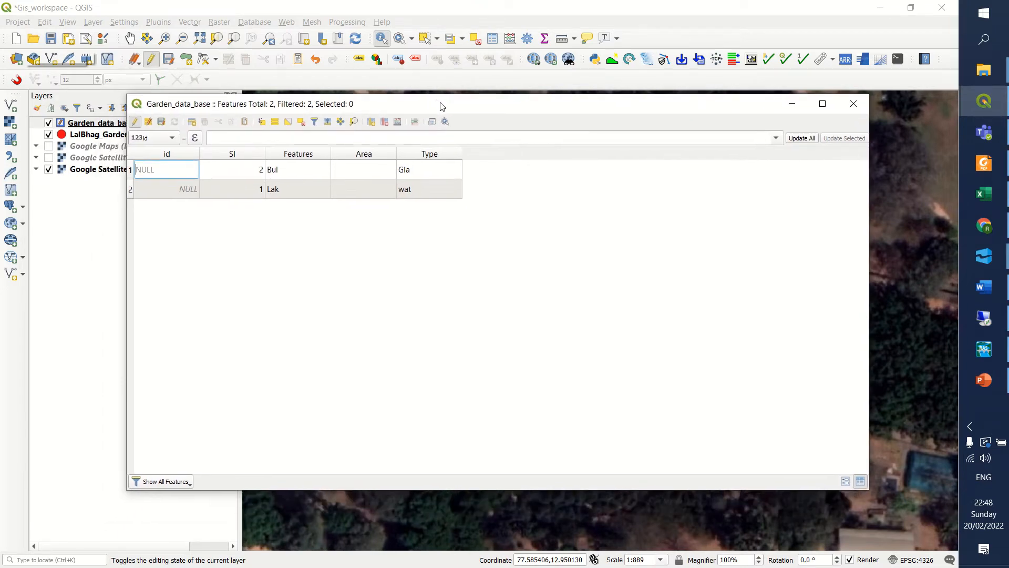
Examine the Features values of the building and lake records in the attribute table, along with the building's Type.
{"action": "double_click", "coordinate": [289, 173]}
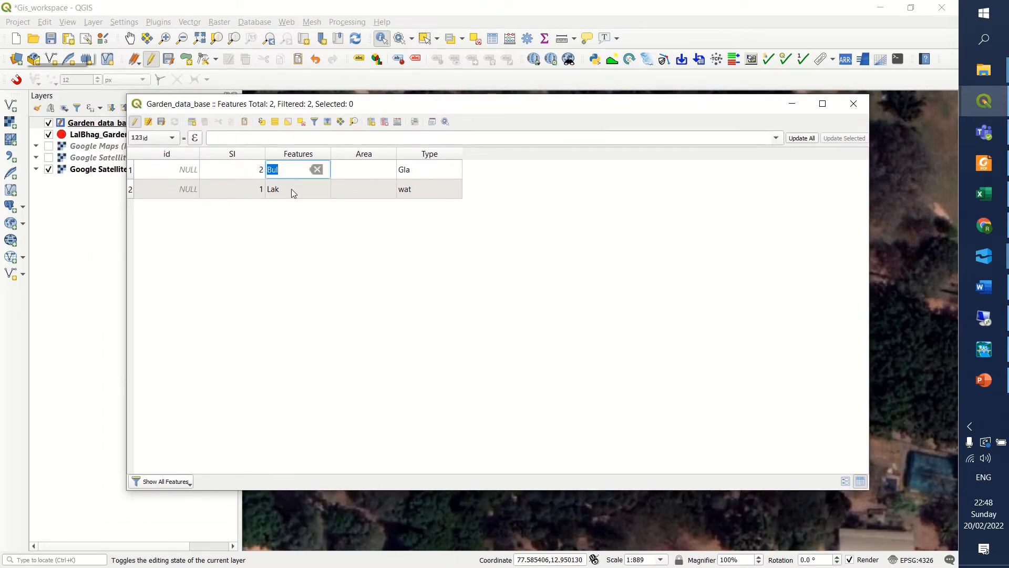
{"action": "double_click", "coordinate": [284, 198]}
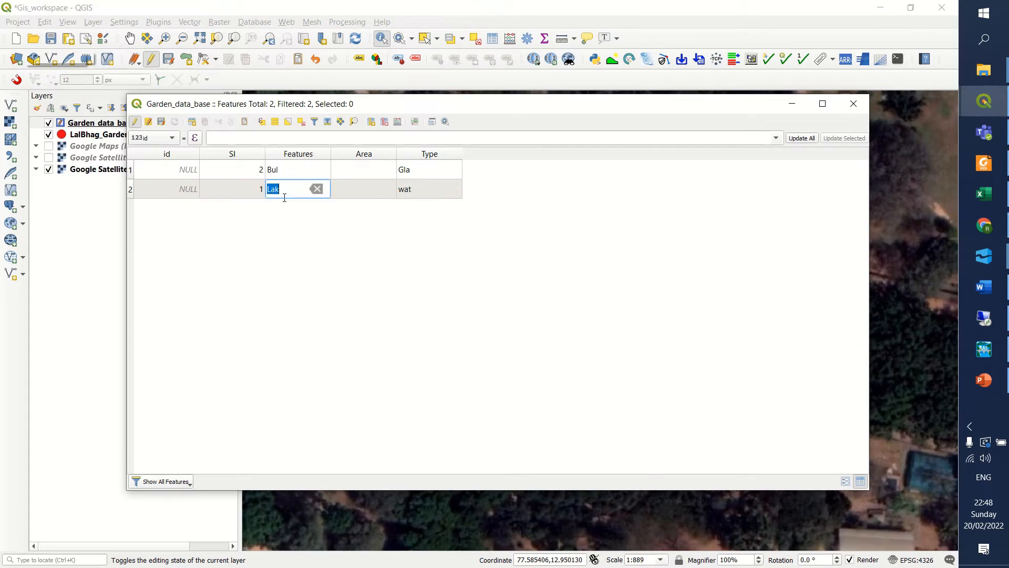
{"action": "double_click", "coordinate": [284, 176]}
{"action": "double_click", "coordinate": [286, 194]}
{"action": "double_click", "coordinate": [286, 169]}
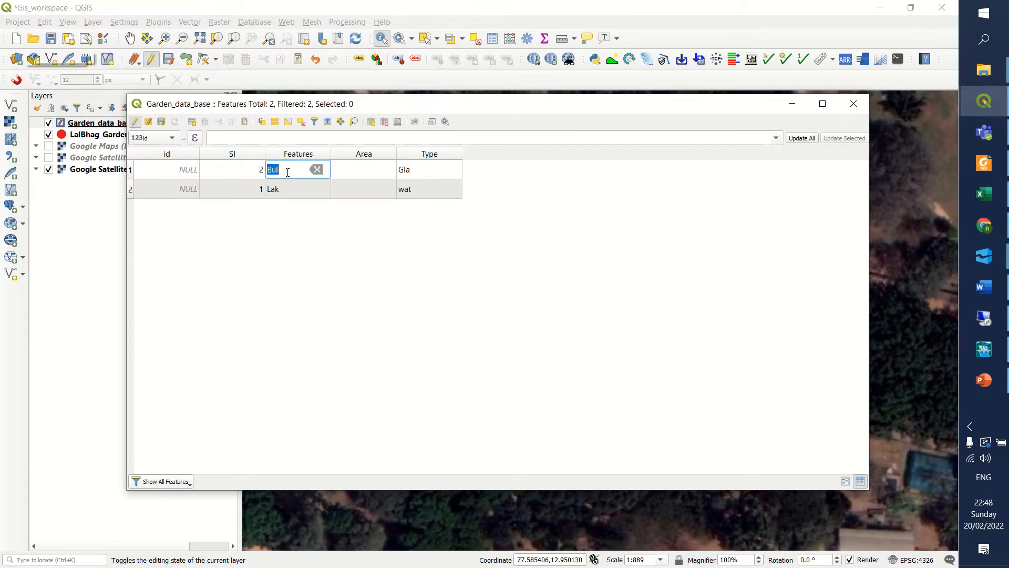
{"action": "double_click", "coordinate": [292, 190]}
{"action": "double_click", "coordinate": [288, 170]}
{"action": "double_click", "coordinate": [292, 192]}
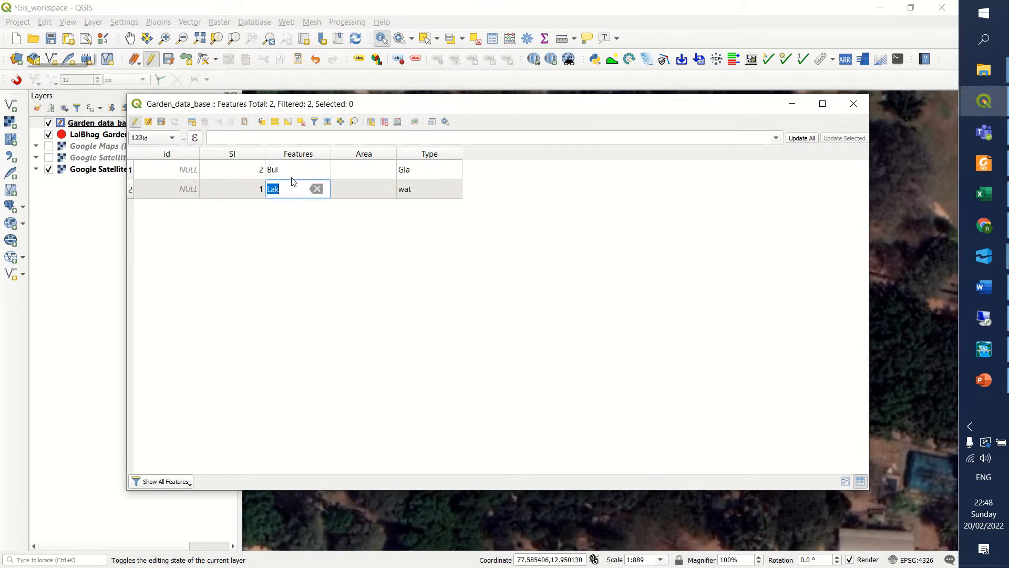
{"action": "double_click", "coordinate": [292, 173]}
{"action": "double_click", "coordinate": [293, 189]}
{"action": "double_click", "coordinate": [290, 173]}
{"action": "double_click", "coordinate": [295, 192]}
{"action": "double_click", "coordinate": [294, 173]}
{"action": "double_click", "coordinate": [294, 191]}
{"action": "double_click", "coordinate": [295, 173]}
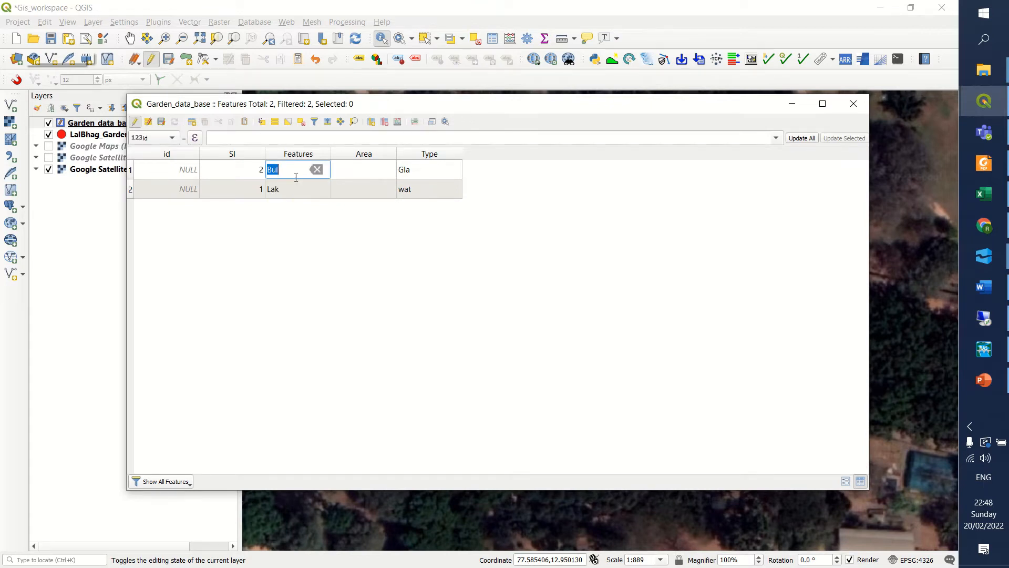
{"action": "double_click", "coordinate": [296, 193]}
{"action": "double_click", "coordinate": [294, 169]}
{"action": "double_click", "coordinate": [295, 189]}
{"action": "double_click", "coordinate": [291, 171]}
{"action": "double_click", "coordinate": [300, 194]}
{"action": "double_click", "coordinate": [418, 171]}
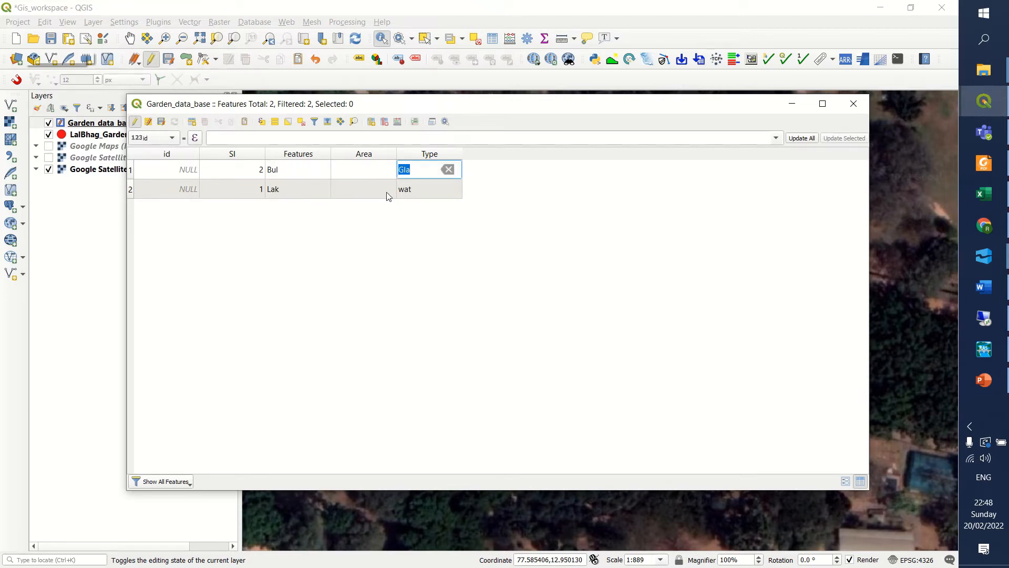
{"action": "double_click", "coordinate": [274, 190]}
{"action": "double_click", "coordinate": [289, 176]}
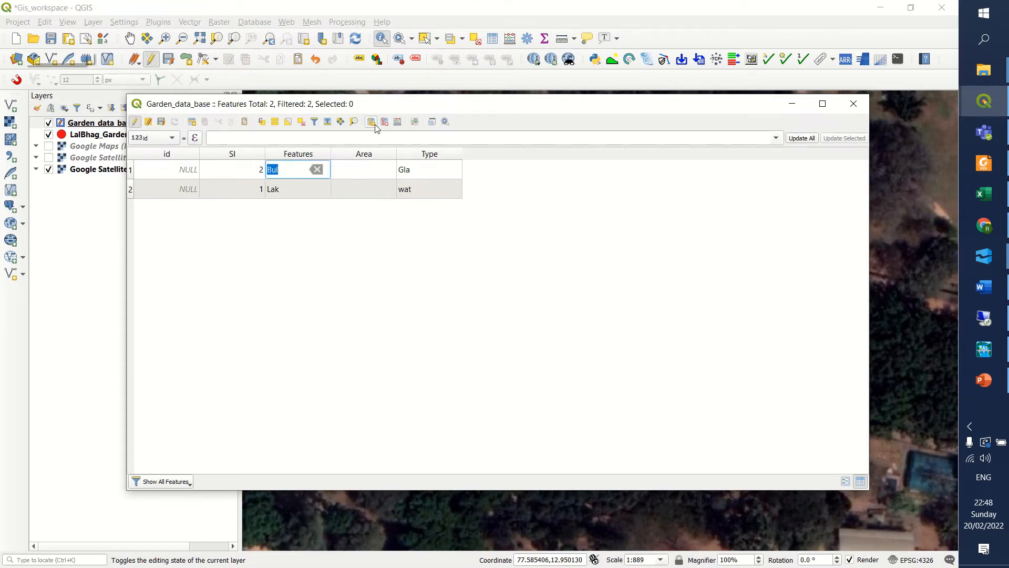
Show the conditional formatting options and try docking the attribute table in the main window.
{"action": "left_click", "coordinate": [415, 122]}
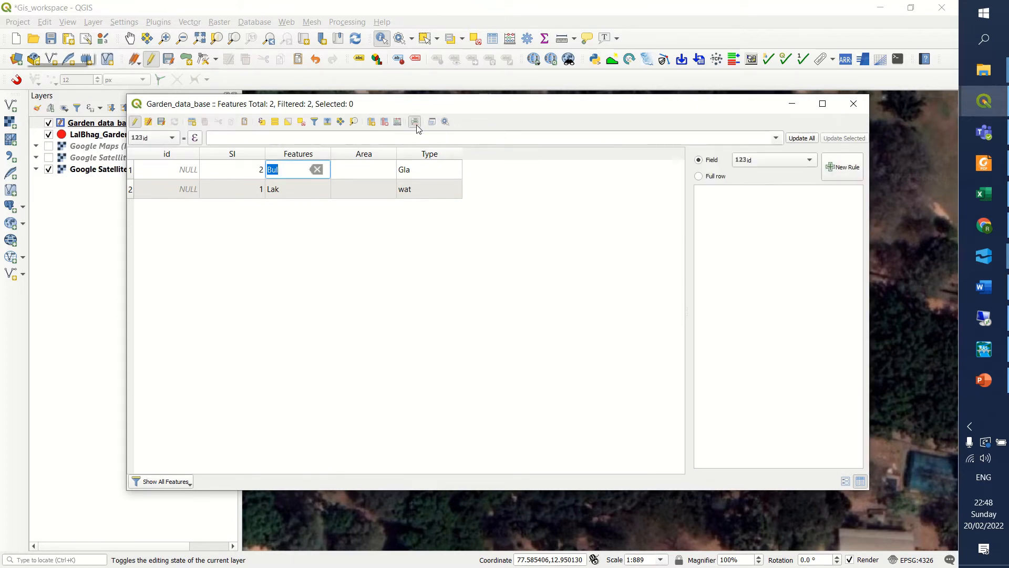
{"action": "left_click", "coordinate": [432, 122]}
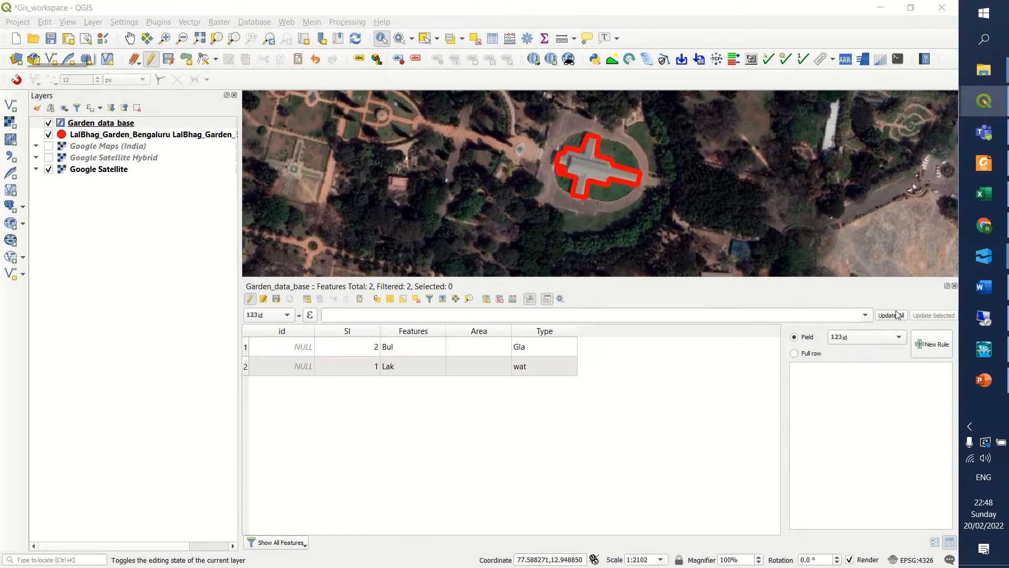
{"action": "left_click", "coordinate": [547, 298]}
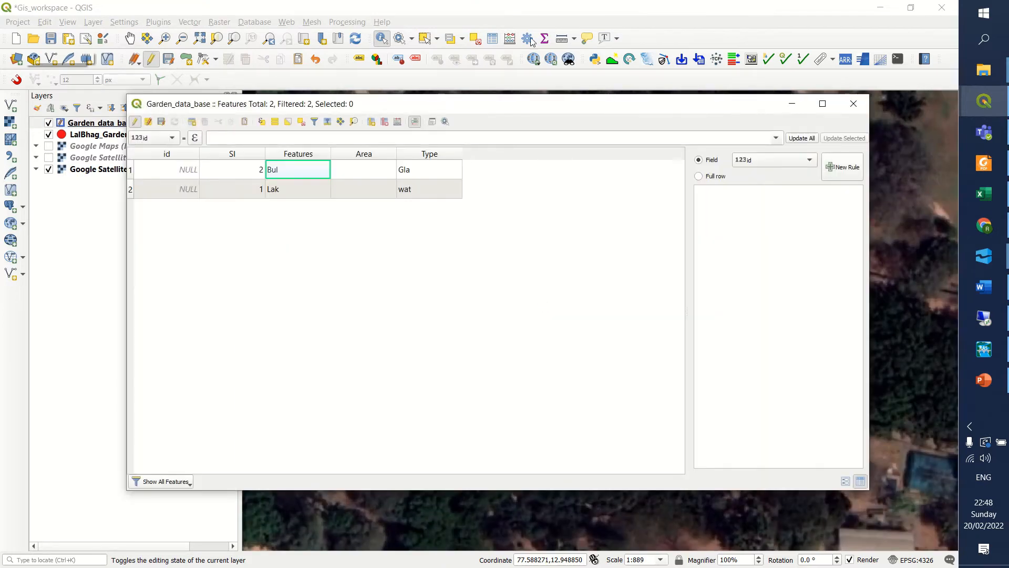
{"action": "left_click", "coordinate": [430, 40]}
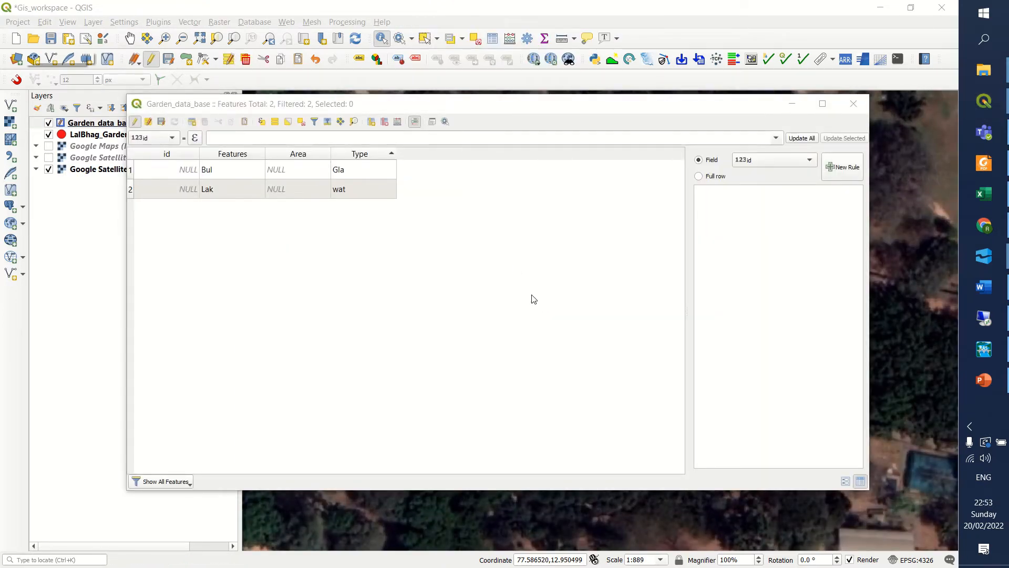
Recheck the Features values of the lake and building records, and close the attribute table.
{"action": "double_click", "coordinate": [230, 188]}
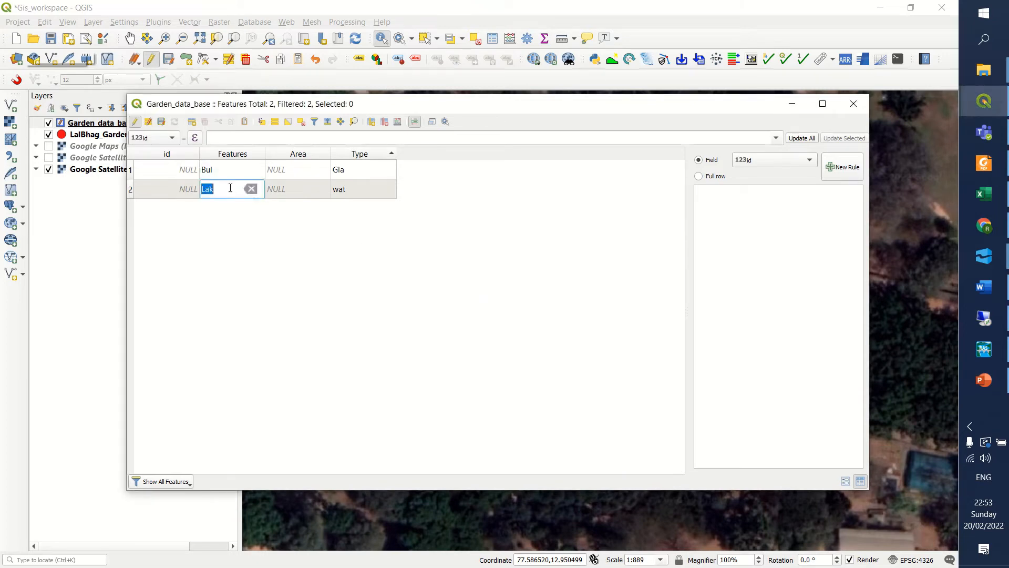
{"action": "double_click", "coordinate": [226, 172]}
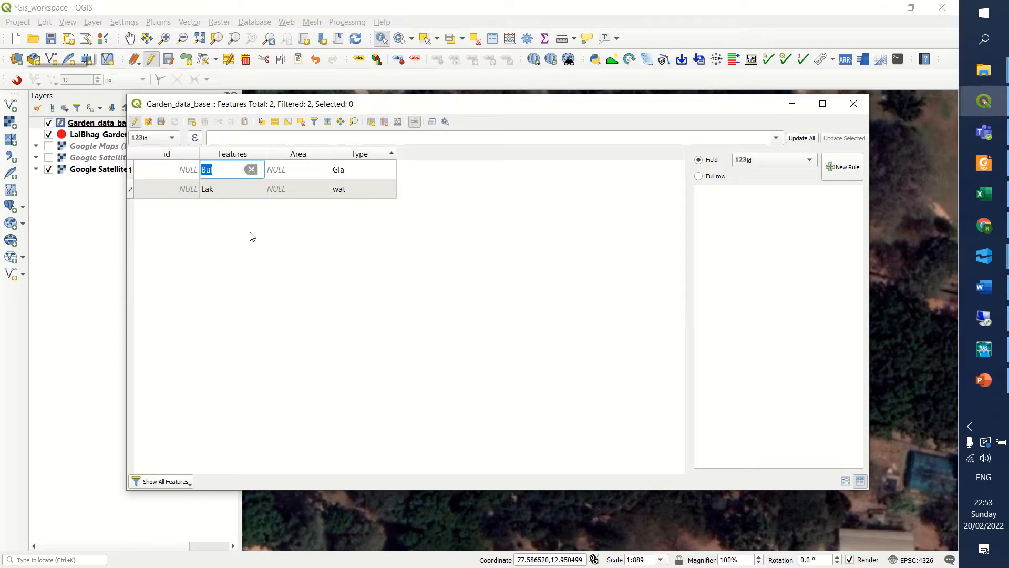
{"action": "left_click", "coordinate": [473, 297]}
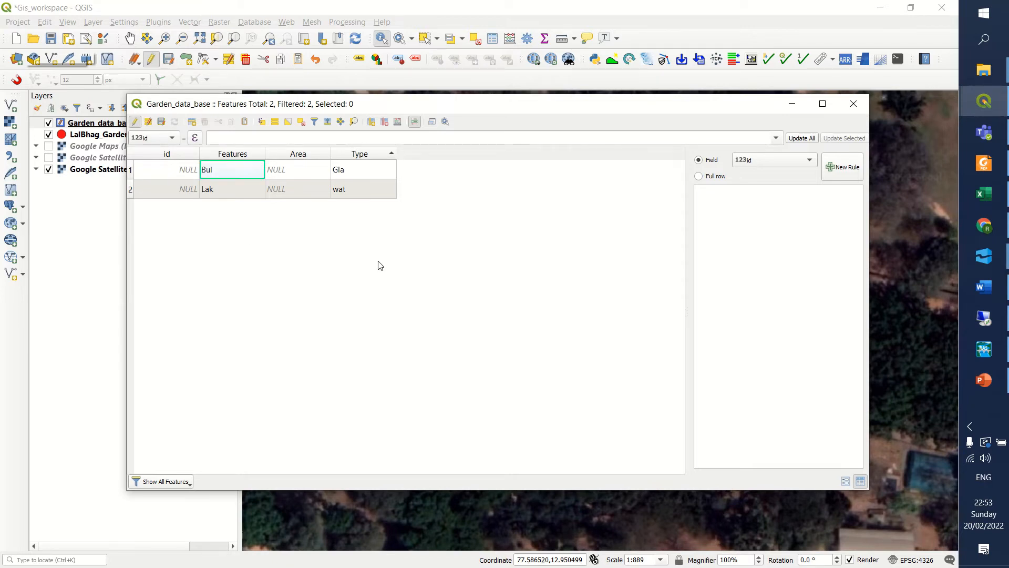
{"action": "left_click_drag", "start_coordinate": [180, 106], "coordinate": [194, 107]}
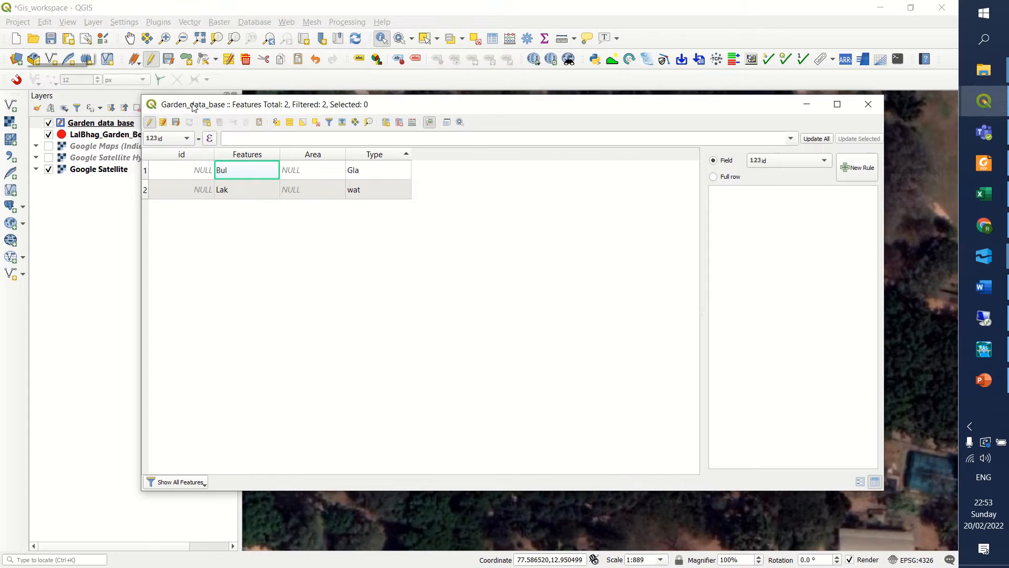
{"action": "left_click", "coordinate": [869, 104]}
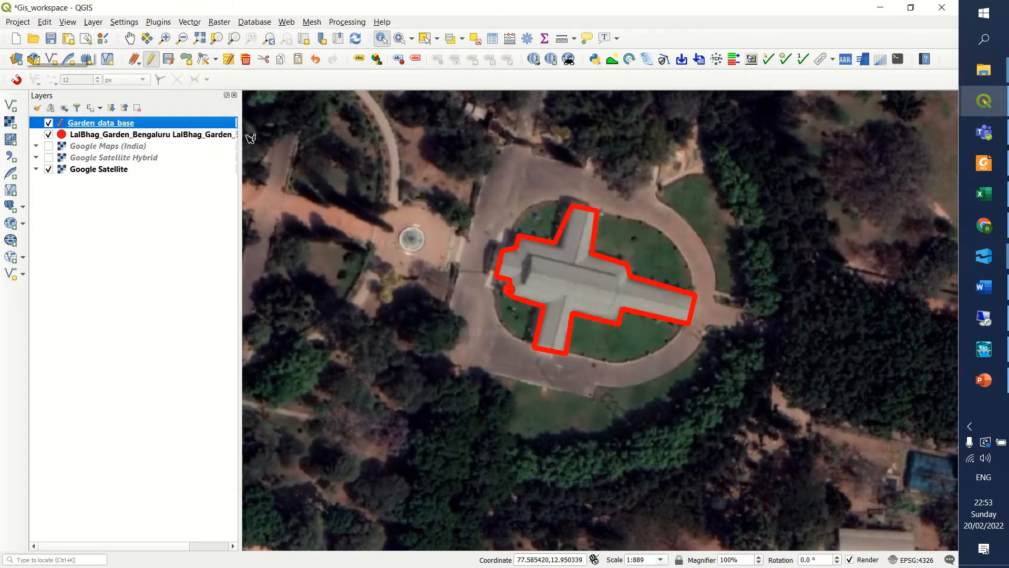
Reopen the Garden_data_base layer's attribute table and check the building record's Type value.
{"action": "right_click", "coordinate": [119, 125]}
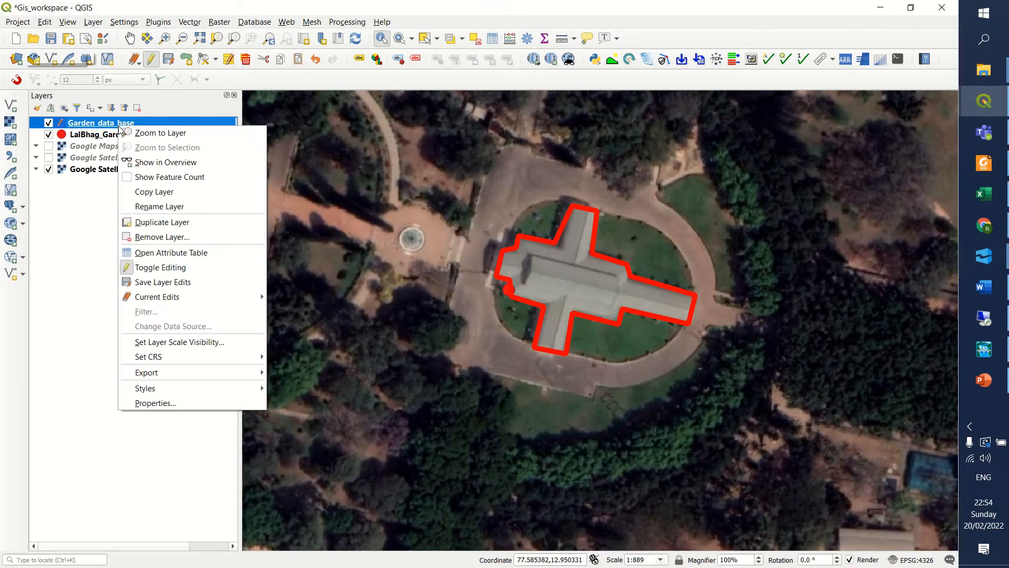
{"action": "left_click", "coordinate": [182, 253]}
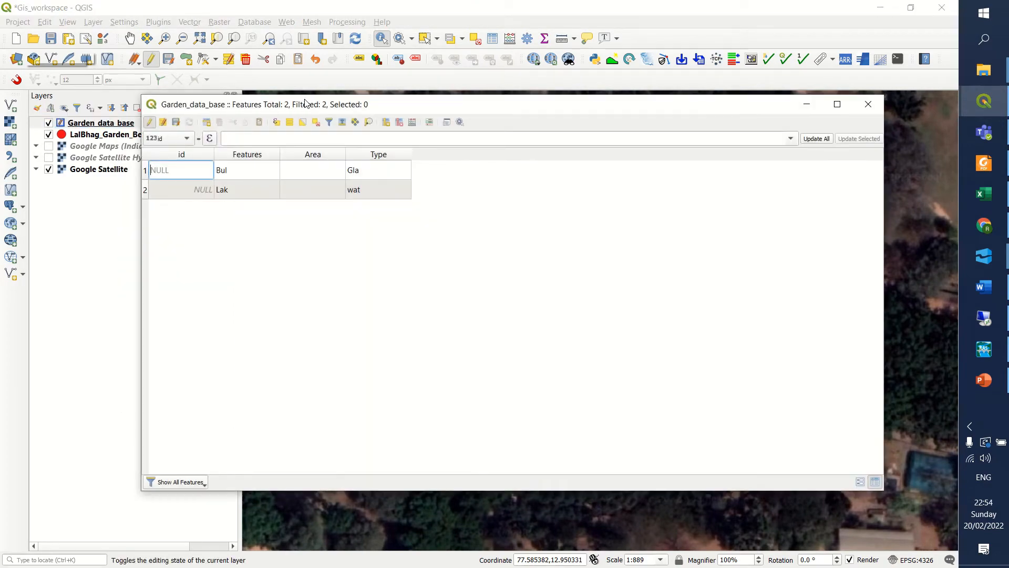
{"action": "left_click_drag", "start_coordinate": [306, 101], "coordinate": [378, 108]}
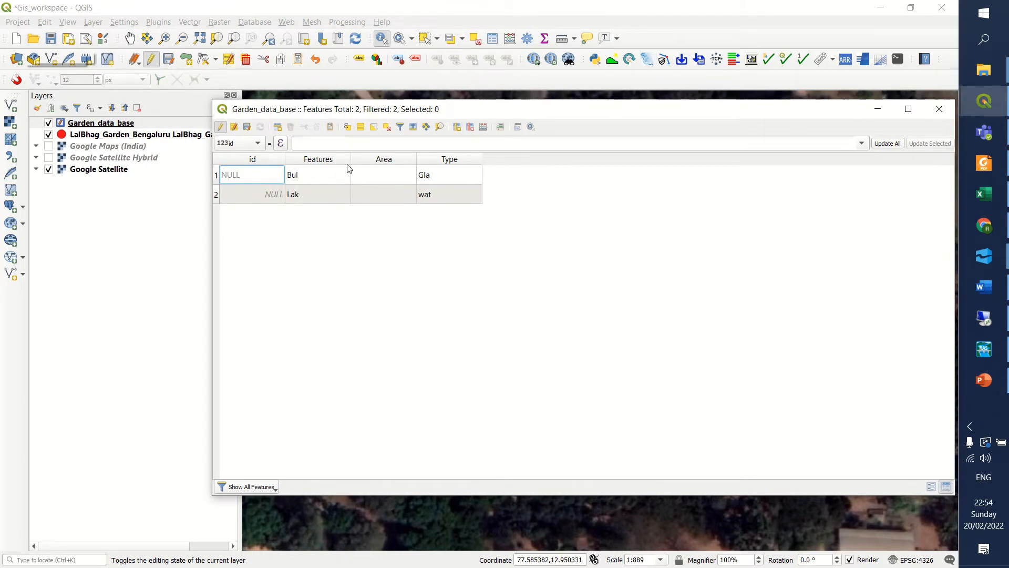
{"action": "left_click", "coordinate": [444, 178]}
{"action": "left_click", "coordinate": [475, 270]}
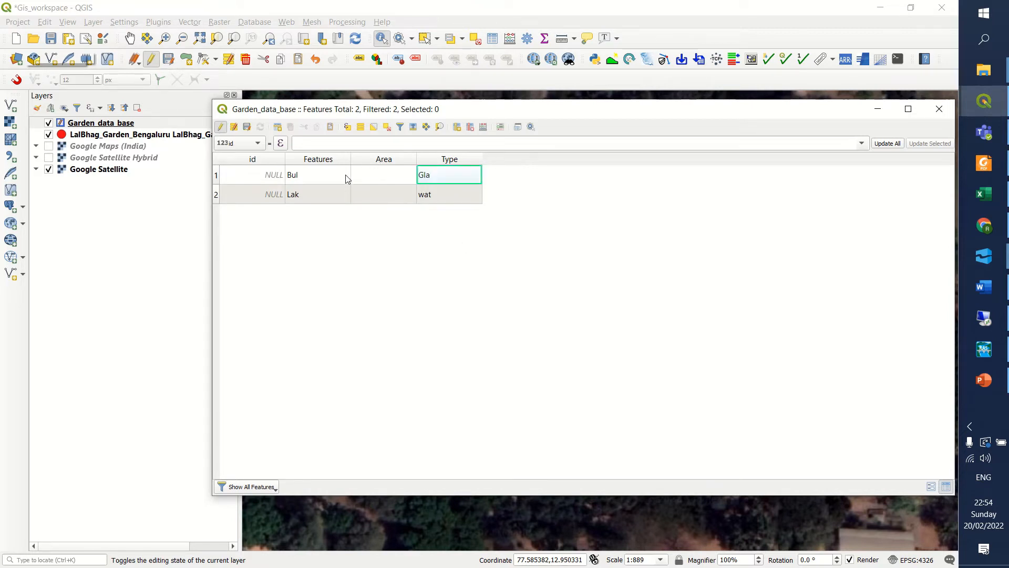
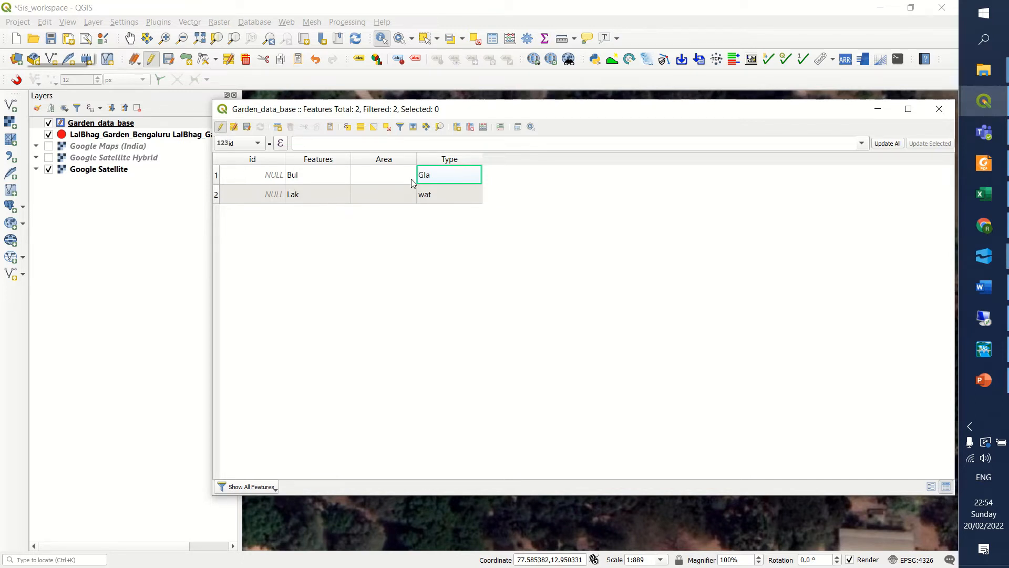
Delete the Area, Type and Features fields from the Garden_data_base attribute table.
{"action": "left_click", "coordinate": [470, 126]}
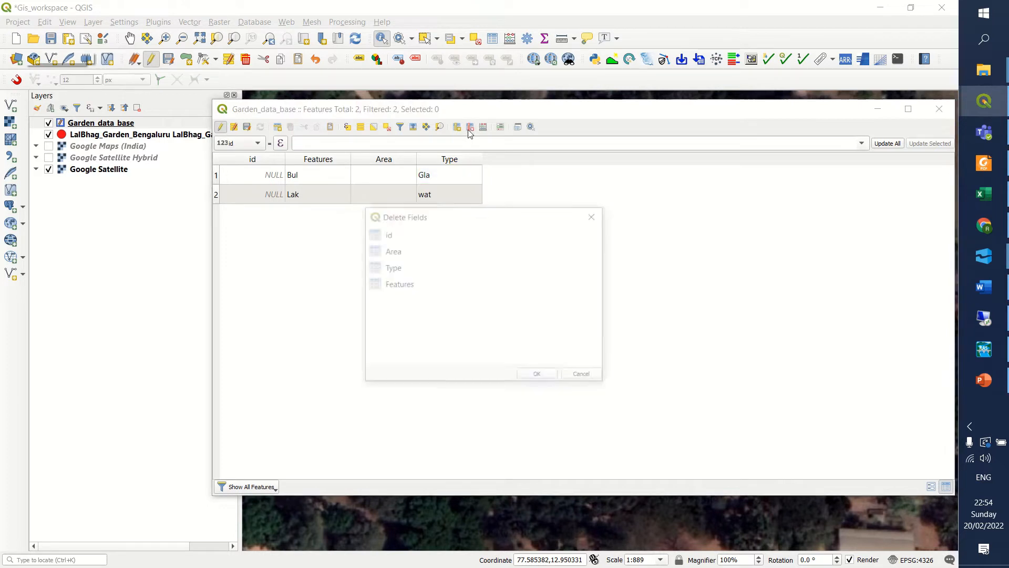
{"action": "left_click", "coordinate": [391, 251]}
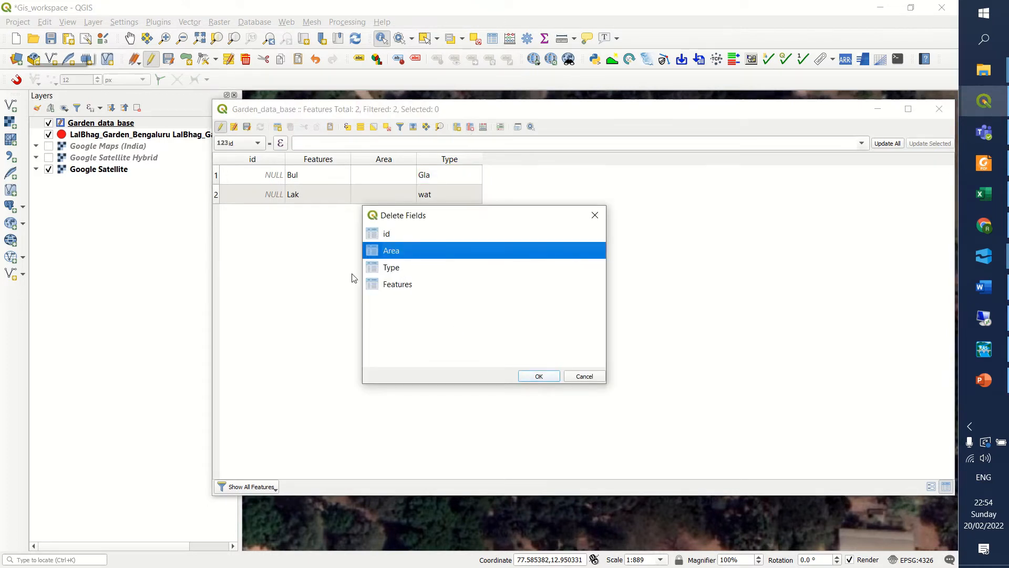
{"action": "left_click", "coordinate": [539, 376]}
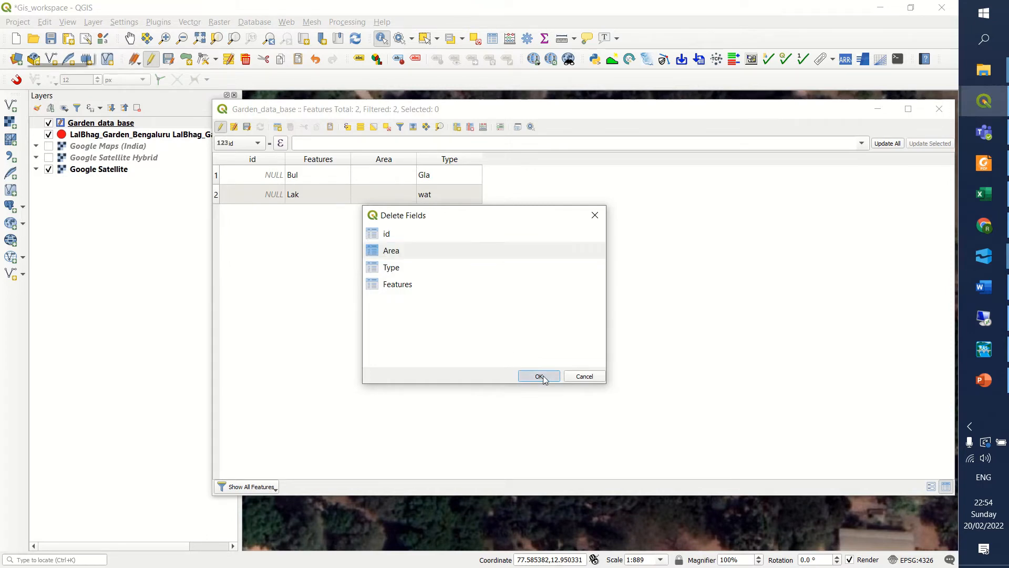
{"action": "left_click", "coordinate": [466, 129]}
{"action": "left_click", "coordinate": [403, 255]}
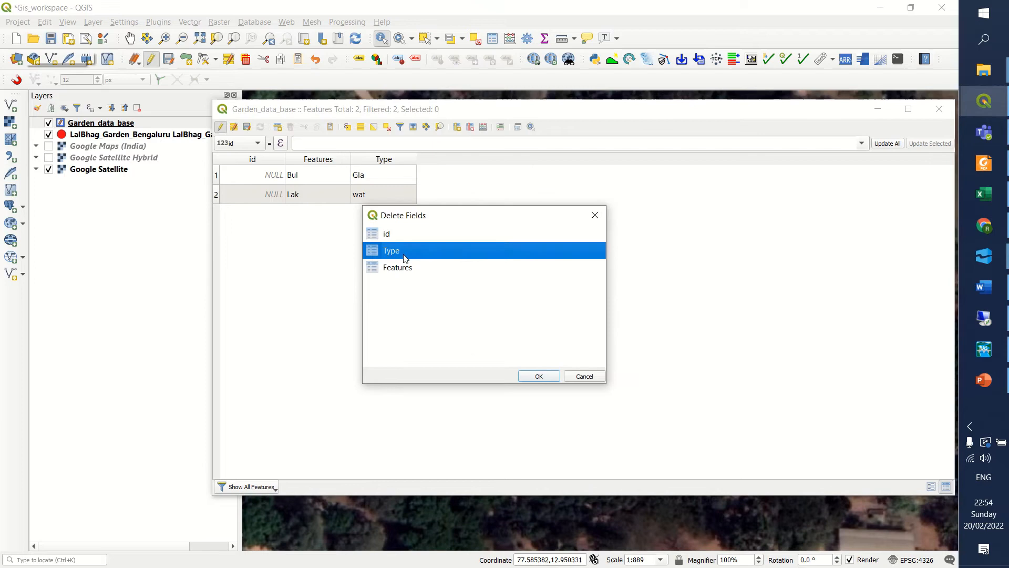
{"action": "left_click", "coordinate": [538, 376]}
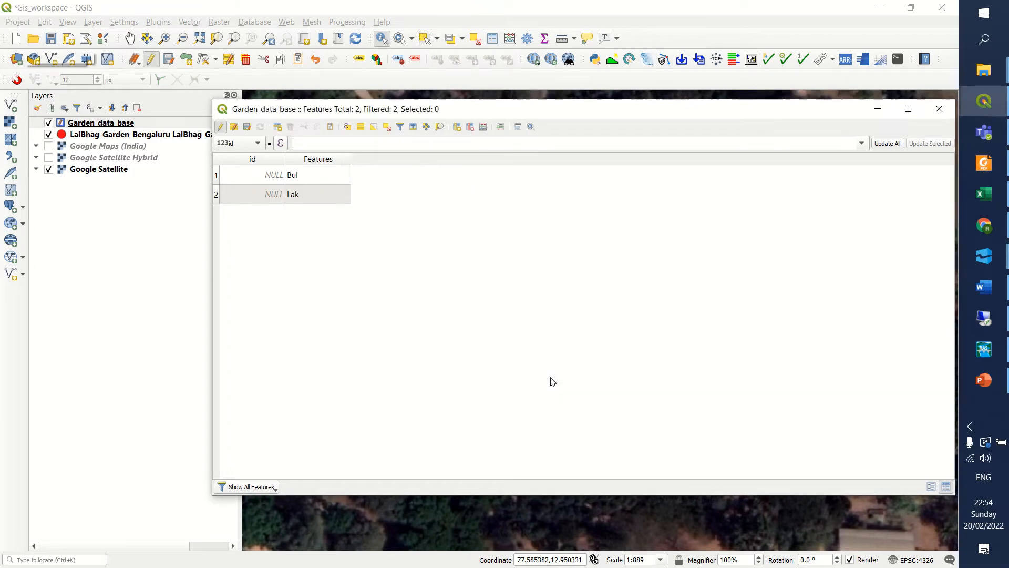
{"action": "left_click", "coordinate": [471, 127]}
{"action": "left_click", "coordinate": [405, 252]}
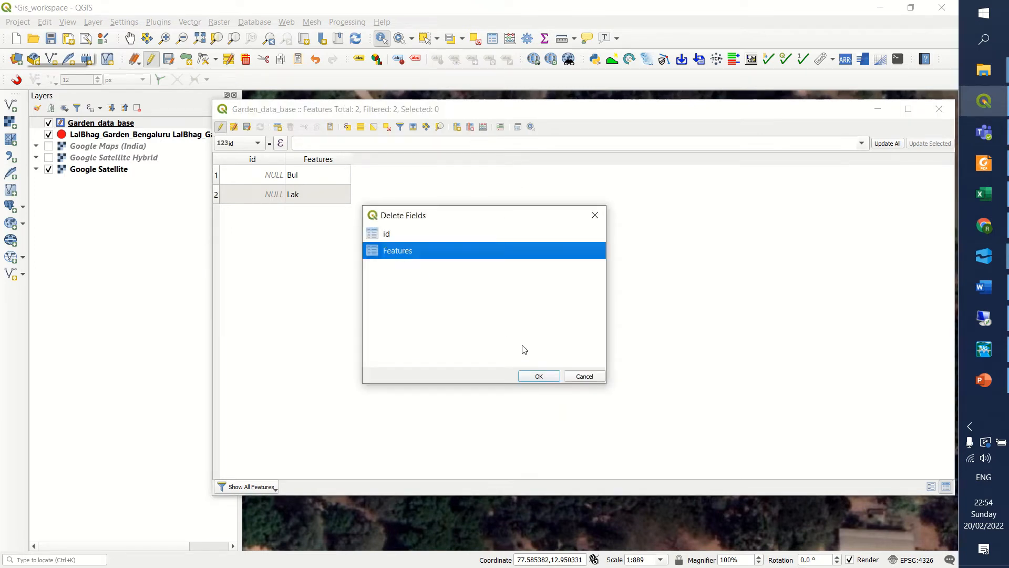
{"action": "left_click", "coordinate": [538, 375]}
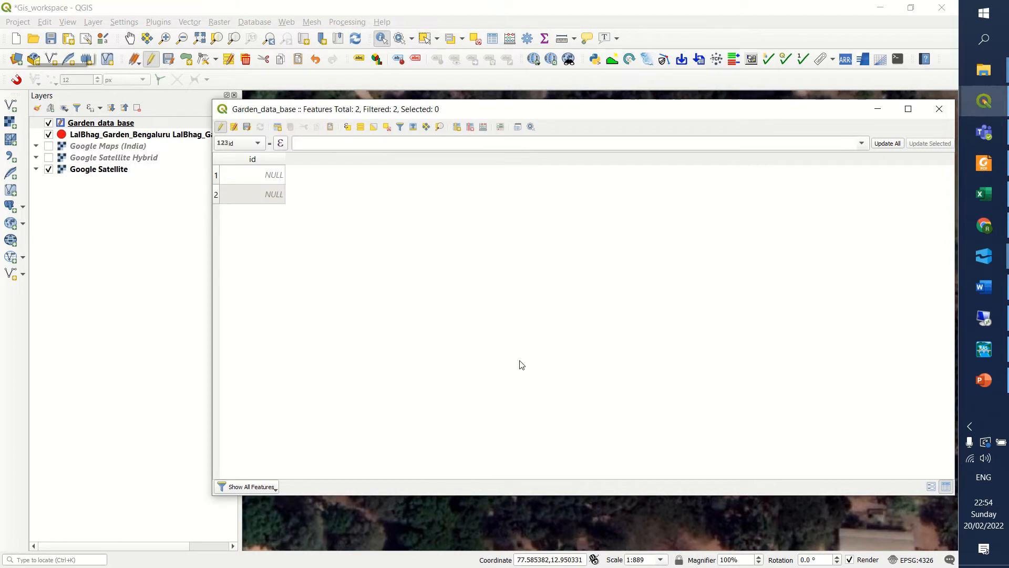
Add a Text (string) field named Features with a length of 25.
{"action": "left_click", "coordinate": [458, 130]}
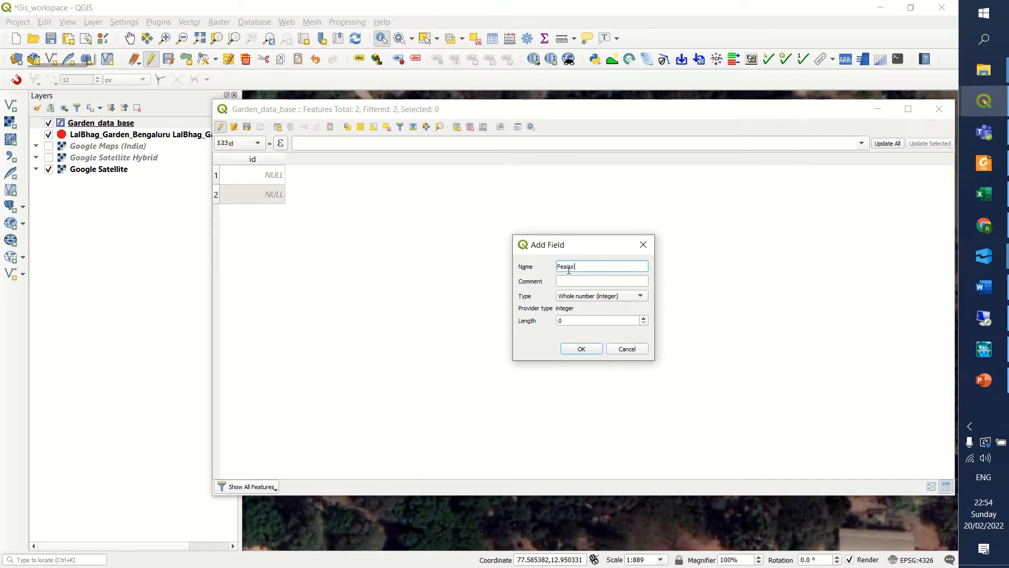
{"action": "left_click", "coordinate": [608, 297]}
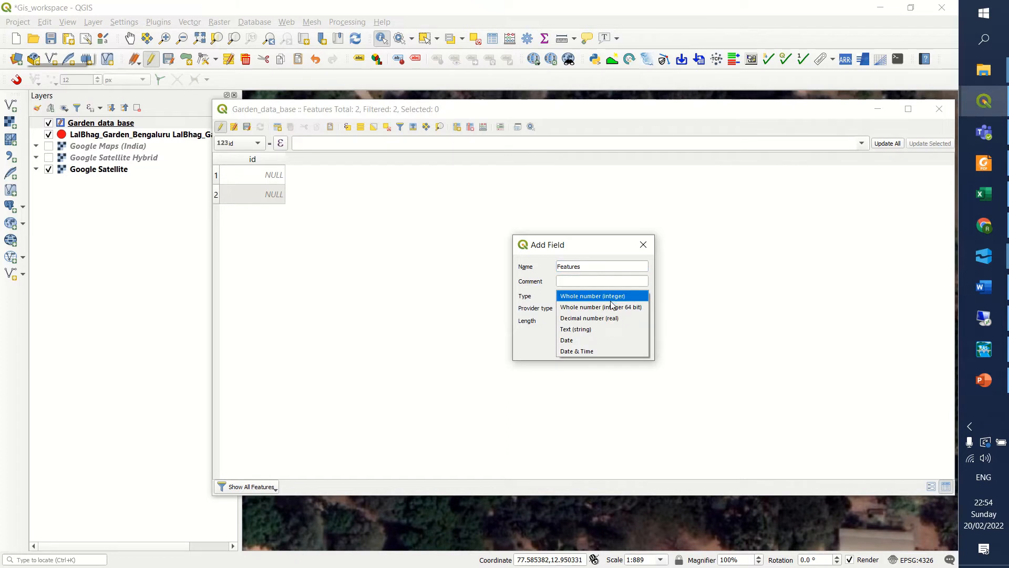
{"action": "left_click", "coordinate": [609, 329]}
{"action": "left_click_drag", "start_coordinate": [565, 321], "coordinate": [558, 321]}
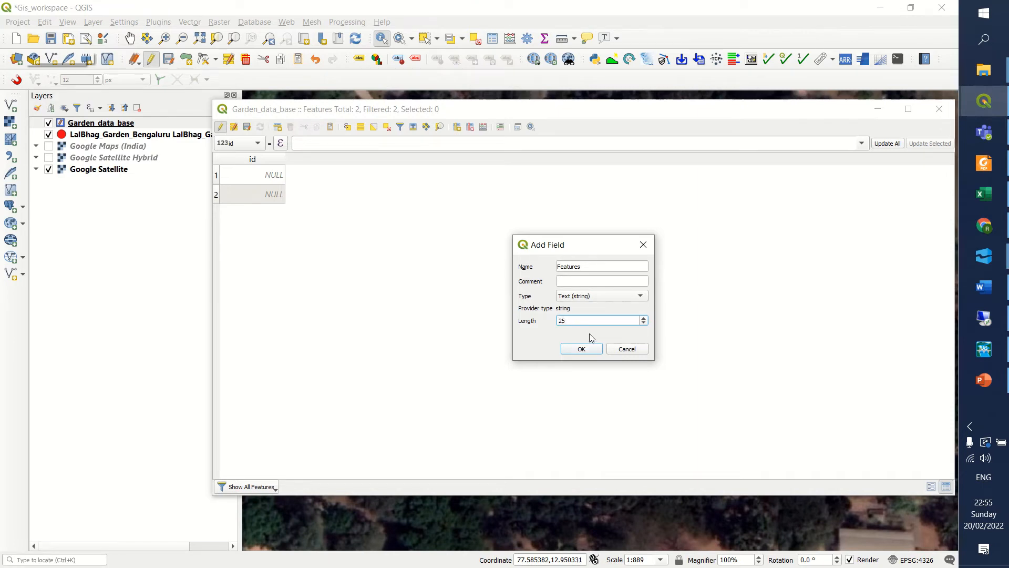
{"action": "left_click", "coordinate": [583, 348]}
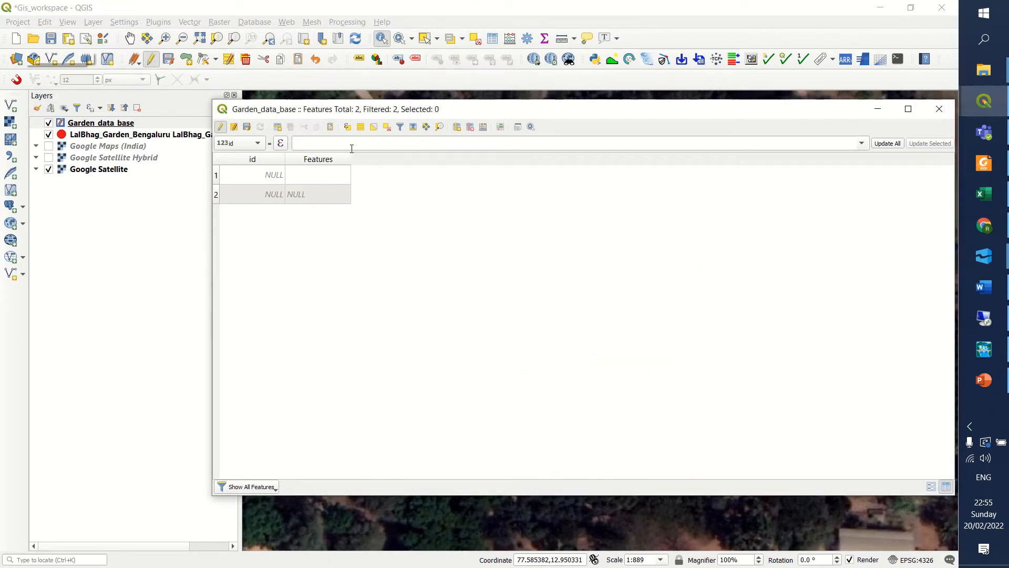
Add a Decimal number (real) field named Area with length 5 and precision 3.
{"action": "left_click", "coordinate": [458, 128]}
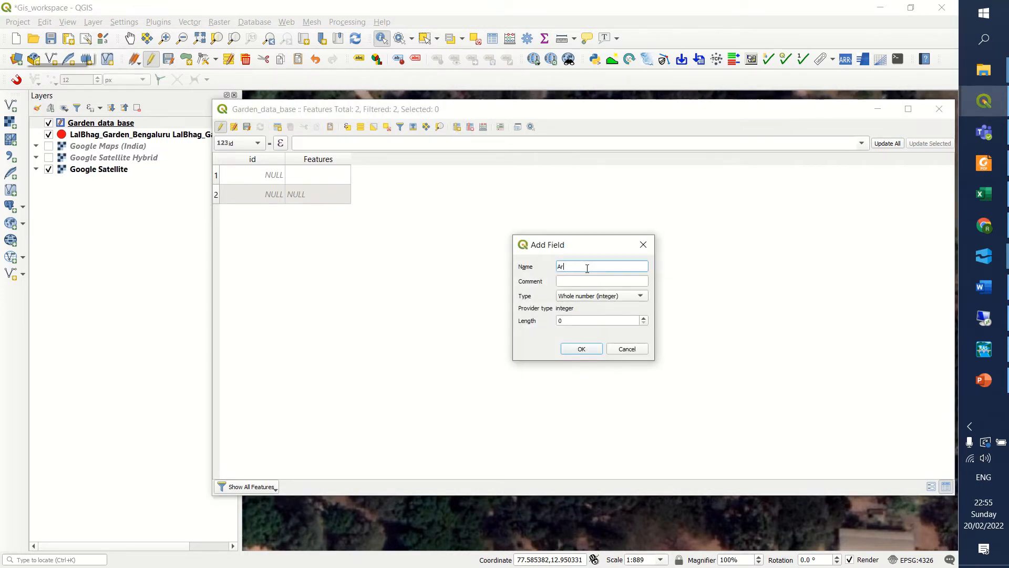
{"action": "left_click", "coordinate": [606, 299]}
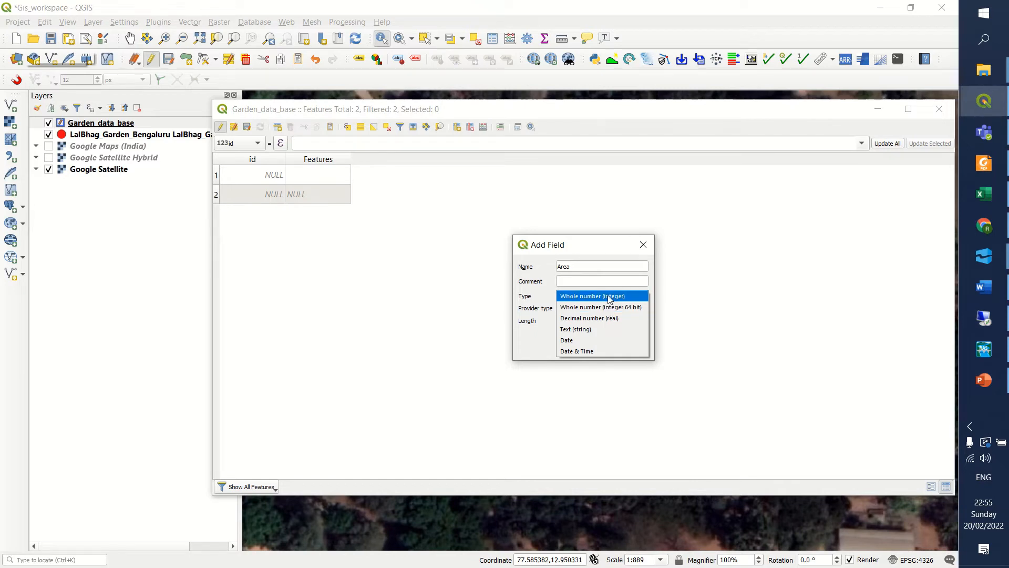
{"action": "left_click", "coordinate": [612, 319]}
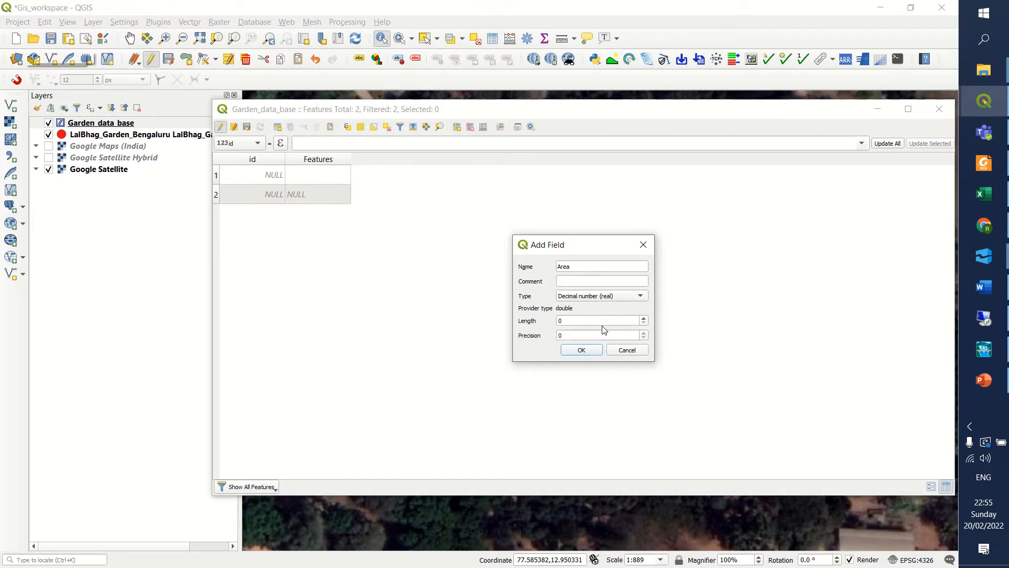
{"action": "double_click", "coordinate": [596, 335]}
{"action": "left_click", "coordinate": [574, 324]}
{"action": "left_click", "coordinate": [645, 338]}
{"action": "left_click", "coordinate": [621, 319]}
{"action": "left_click", "coordinate": [643, 333]}
{"action": "left_click", "coordinate": [644, 332]}
{"action": "left_click", "coordinate": [644, 333]}
{"action": "left_click", "coordinate": [587, 351]}
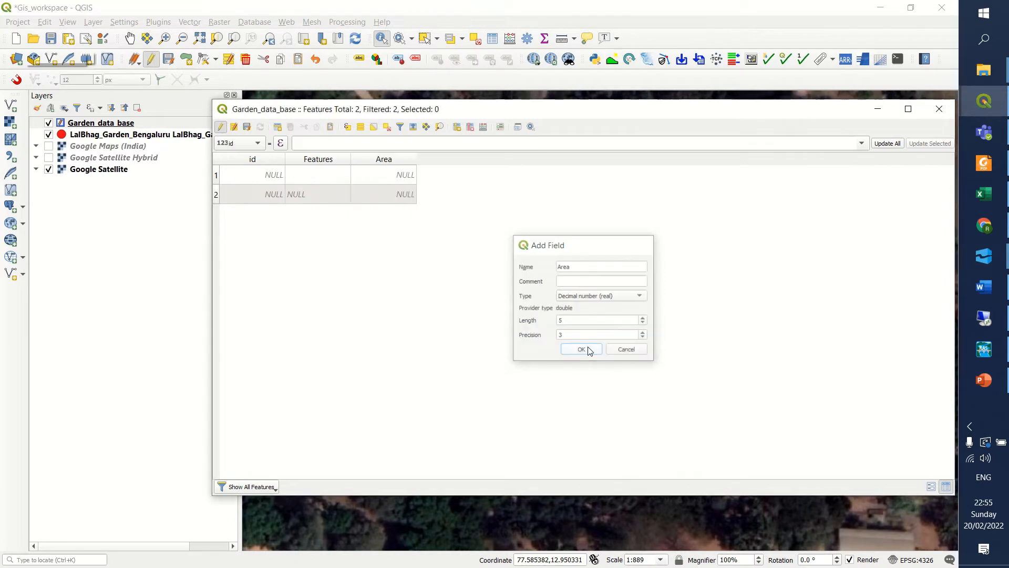
Add a Text (string) field named Type to the attribute table.
{"action": "left_click", "coordinate": [456, 127]}
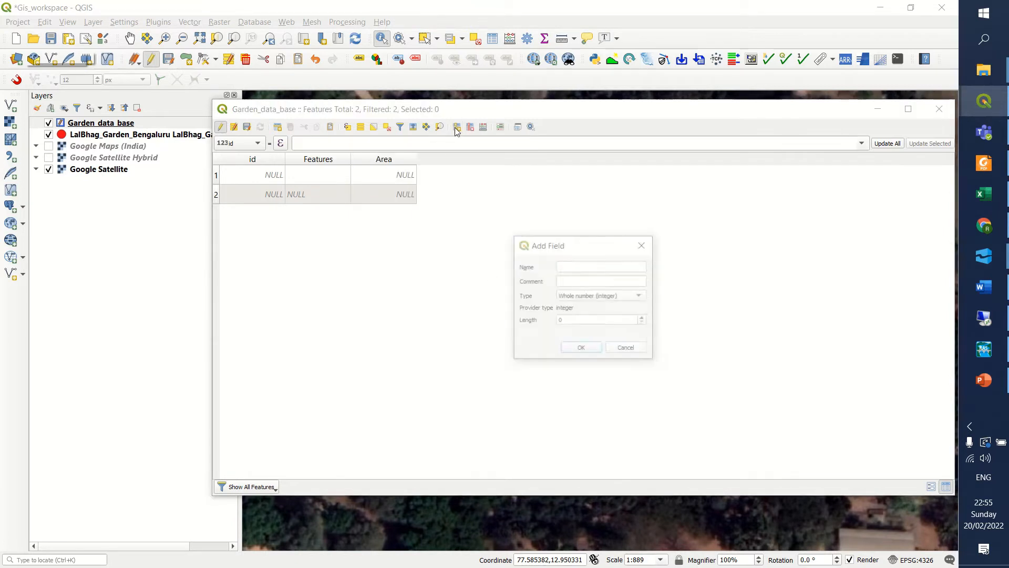
{"action": "left_click", "coordinate": [562, 268]}
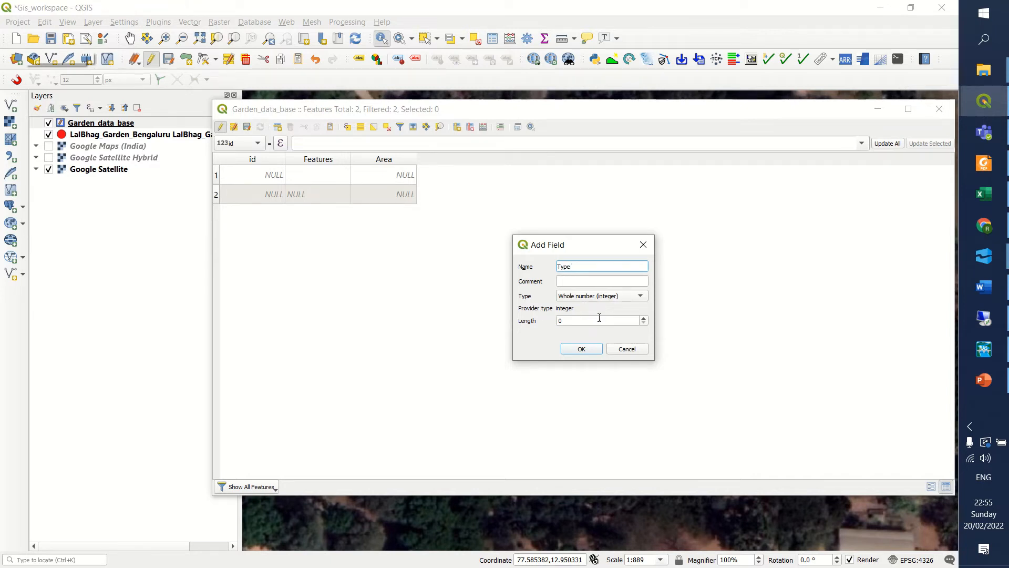
{"action": "left_click", "coordinate": [636, 320]}
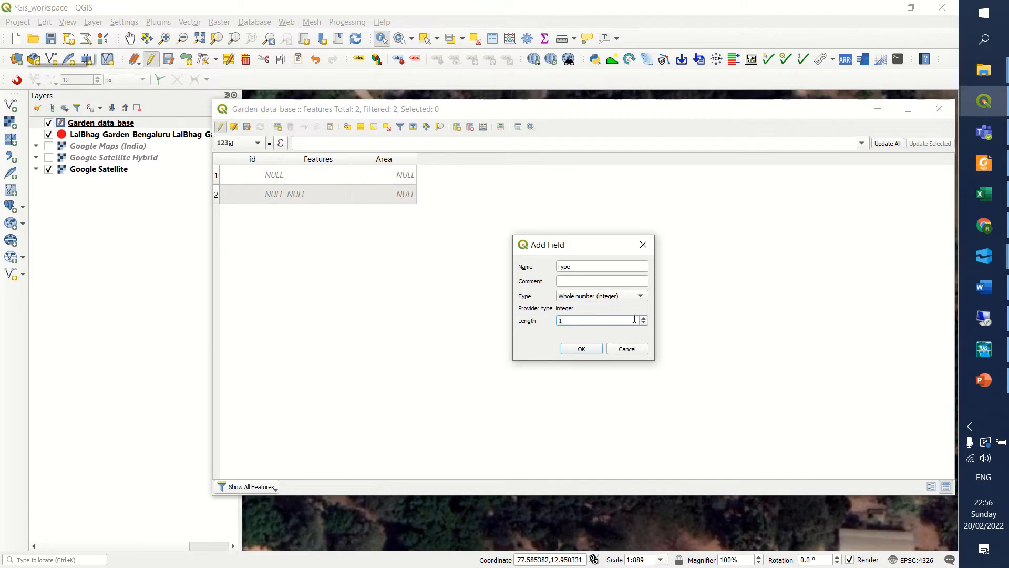
{"action": "left_click", "coordinate": [589, 296]}
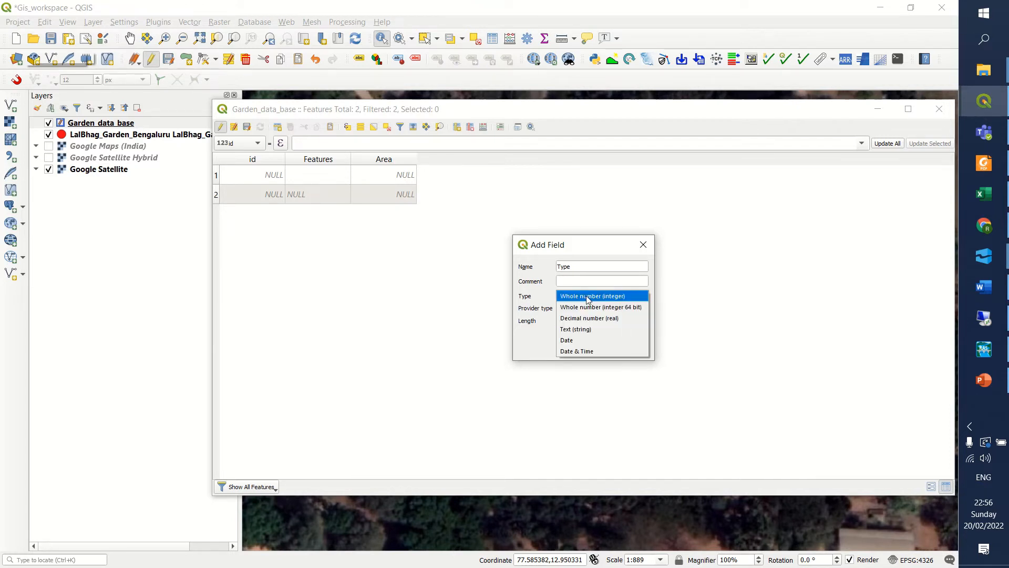
{"action": "left_click", "coordinate": [581, 328]}
{"action": "left_click", "coordinate": [579, 320]}
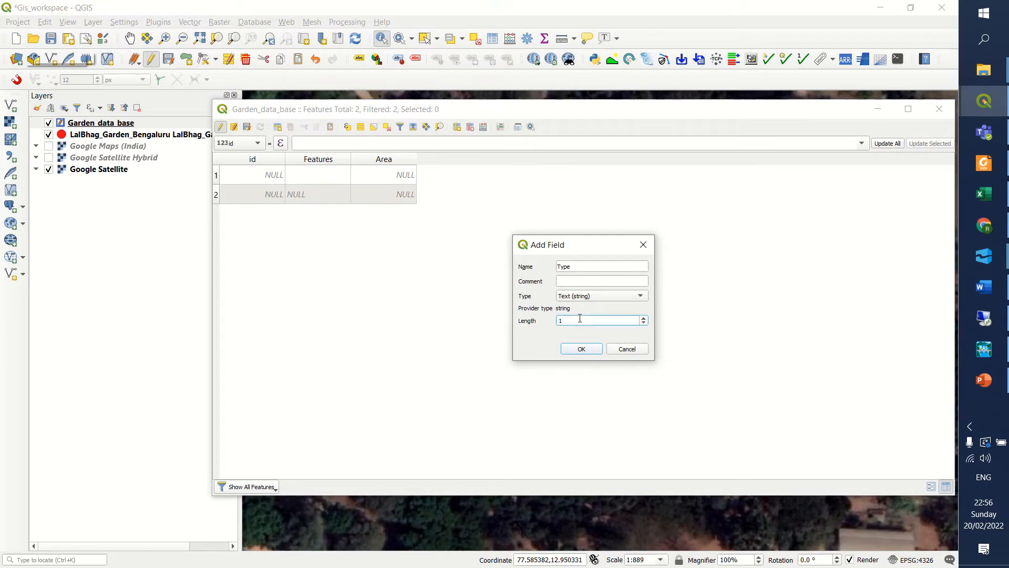
{"action": "left_click", "coordinate": [582, 348]}
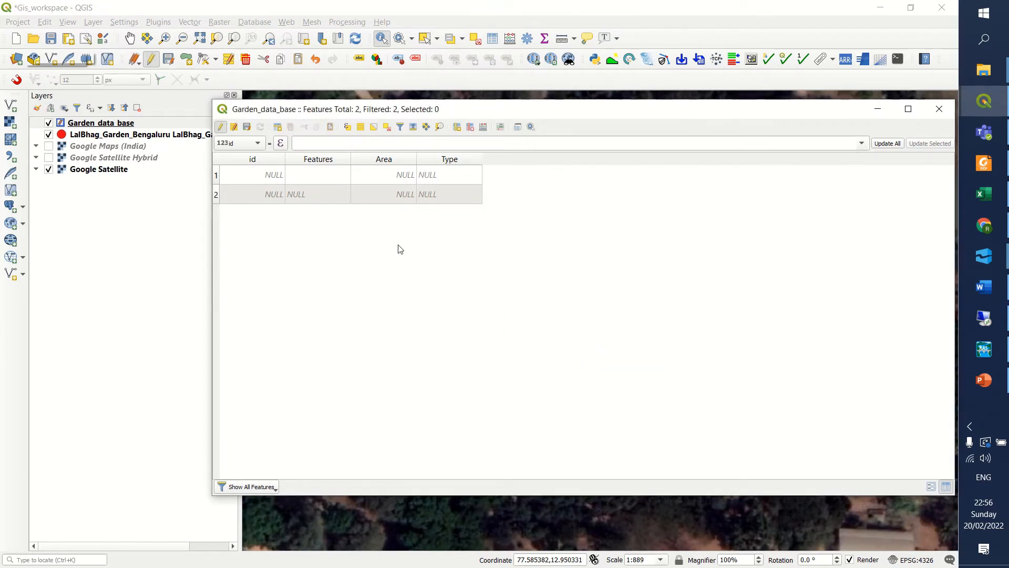
Close the attribute table, identify the cross-shaped building on the map and open its feature form for editing.
{"action": "double_click", "coordinate": [271, 175]}
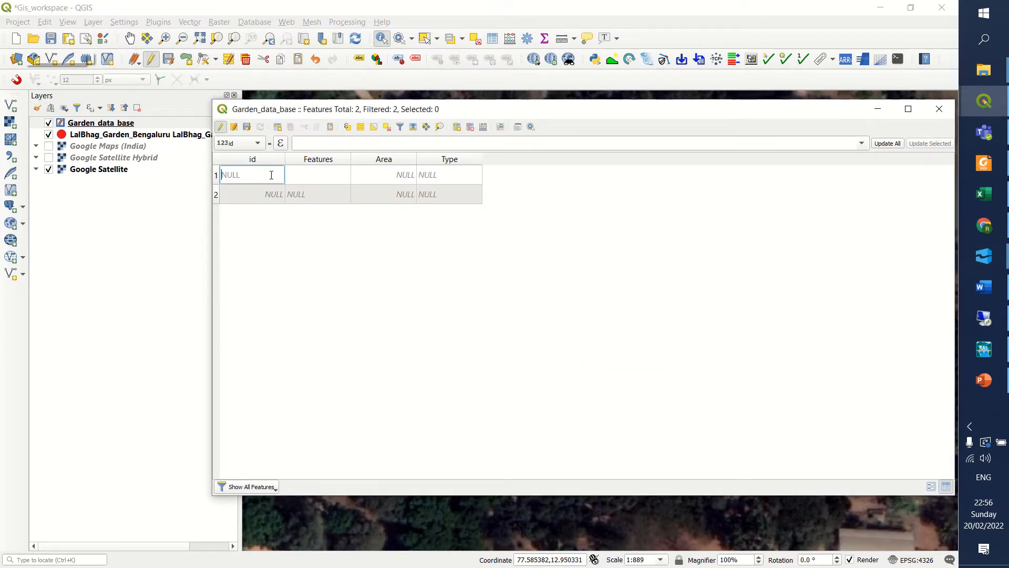
{"action": "left_click", "coordinate": [939, 109]}
{"action": "left_click", "coordinate": [582, 266]}
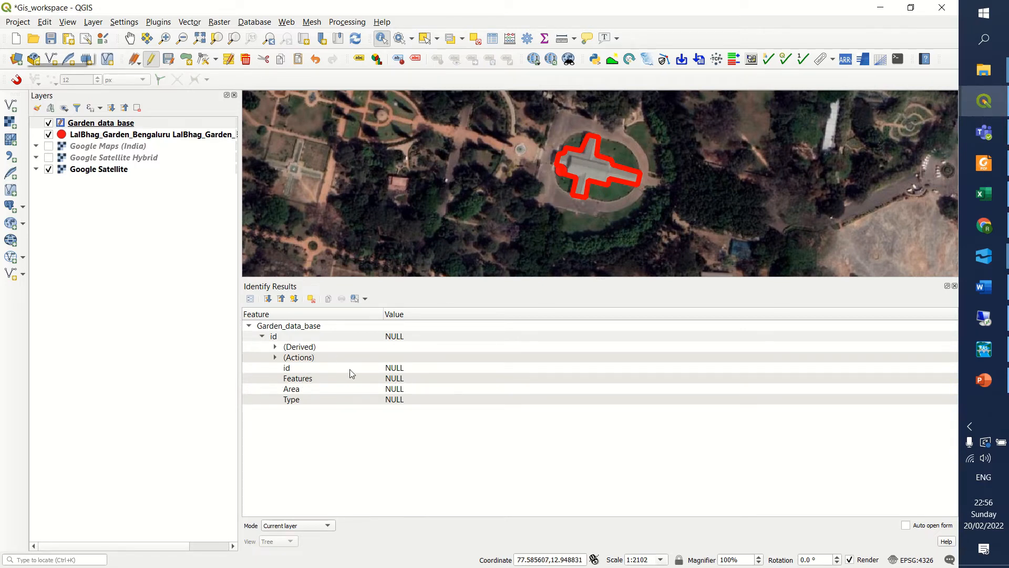
{"action": "left_click", "coordinate": [386, 369]}
{"action": "right_click", "coordinate": [387, 372]}
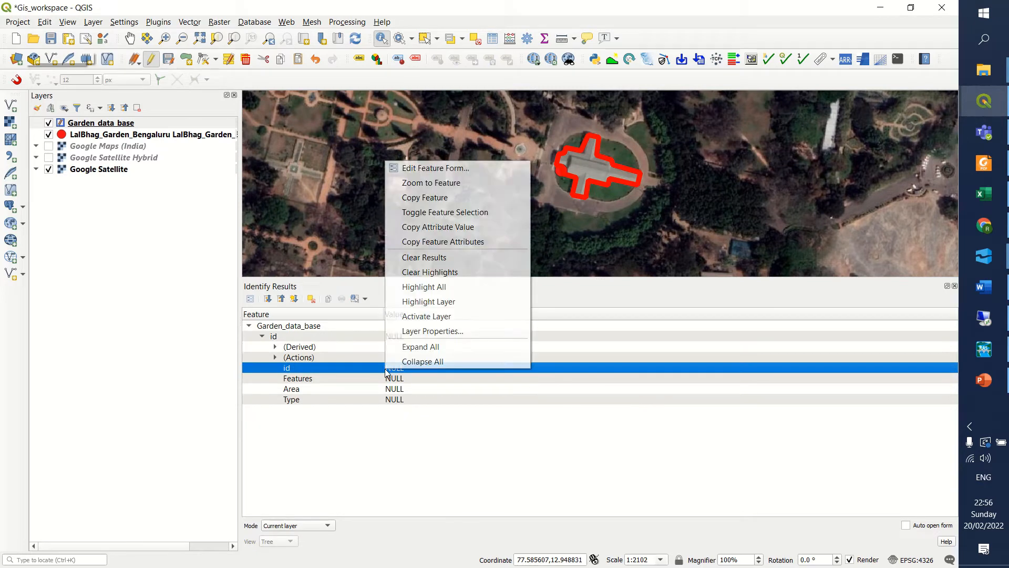
{"action": "left_click", "coordinate": [371, 373]}
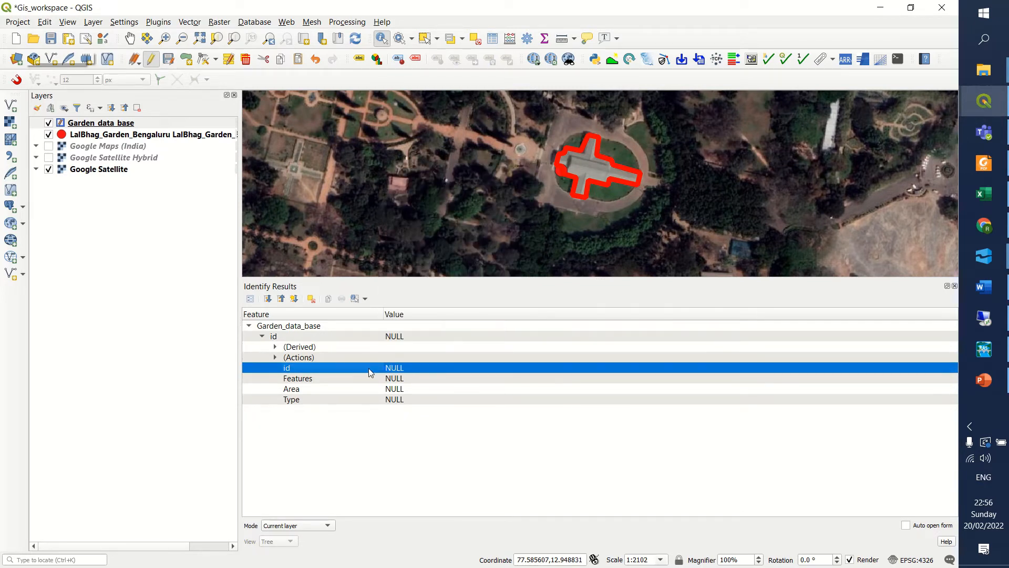
{"action": "right_click", "coordinate": [368, 368]}
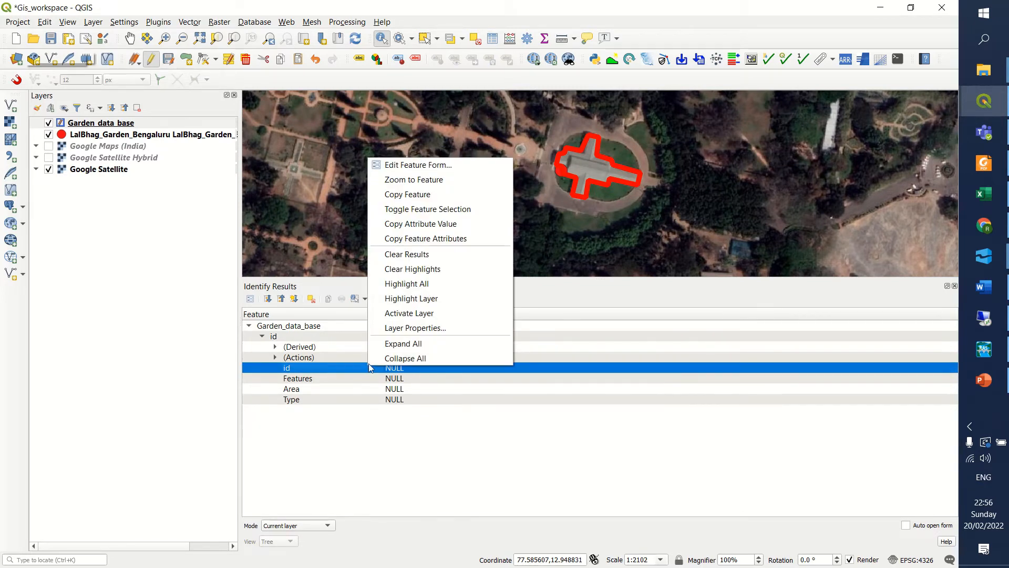
{"action": "left_click", "coordinate": [403, 165]}
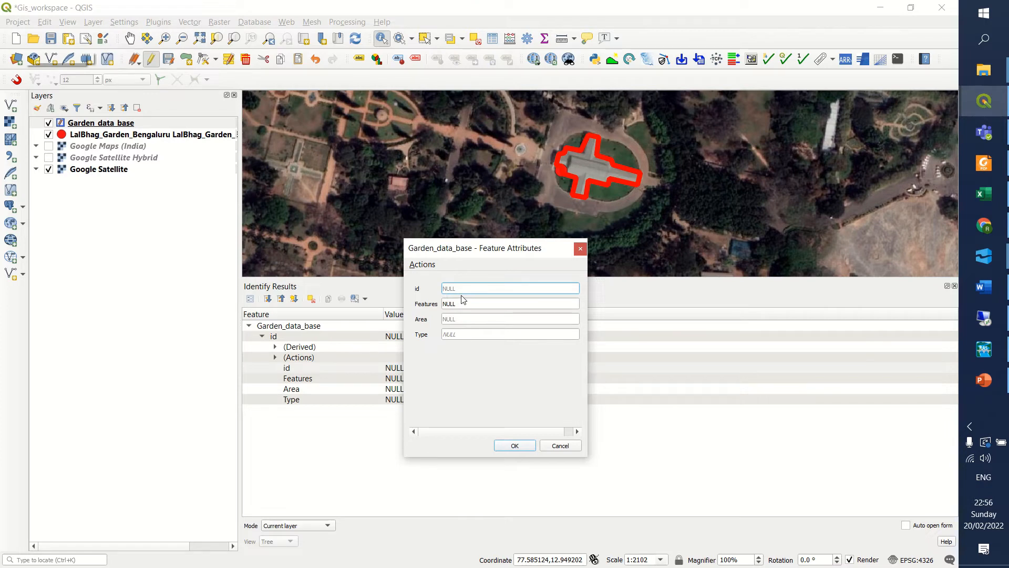
Set the building's id to 1, Features to BUILDING and Type to GLASS, and save the form.
{"action": "type", "text": "0"}
{"action": "key", "text": "BackSpace"}
{"action": "type", "text": "1"}
{"action": "key", "text": "Tab"}
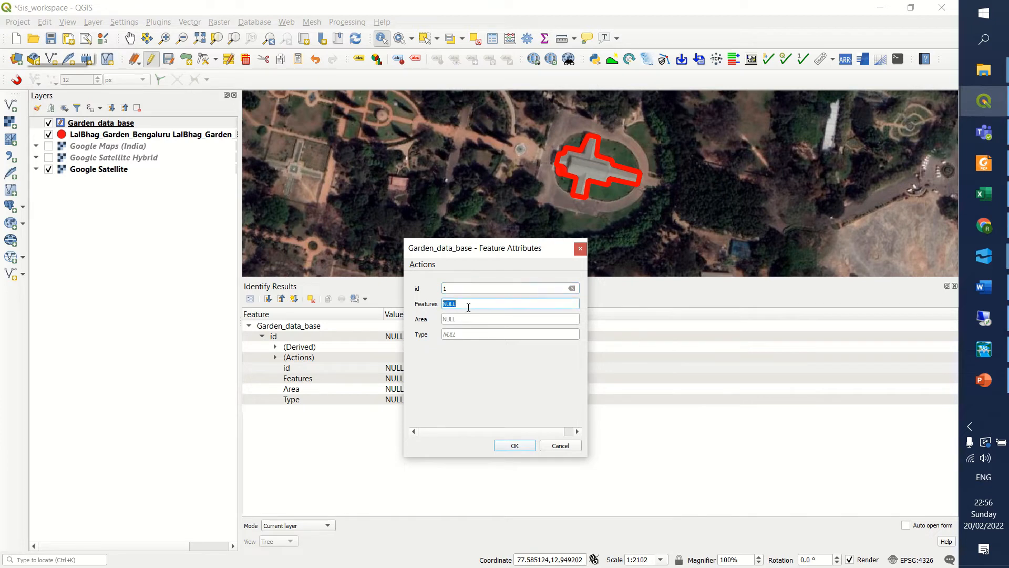
{"action": "type", "text": "BUILDING"}
{"action": "left_click", "coordinate": [475, 315]}
{"action": "left_click", "coordinate": [473, 333]}
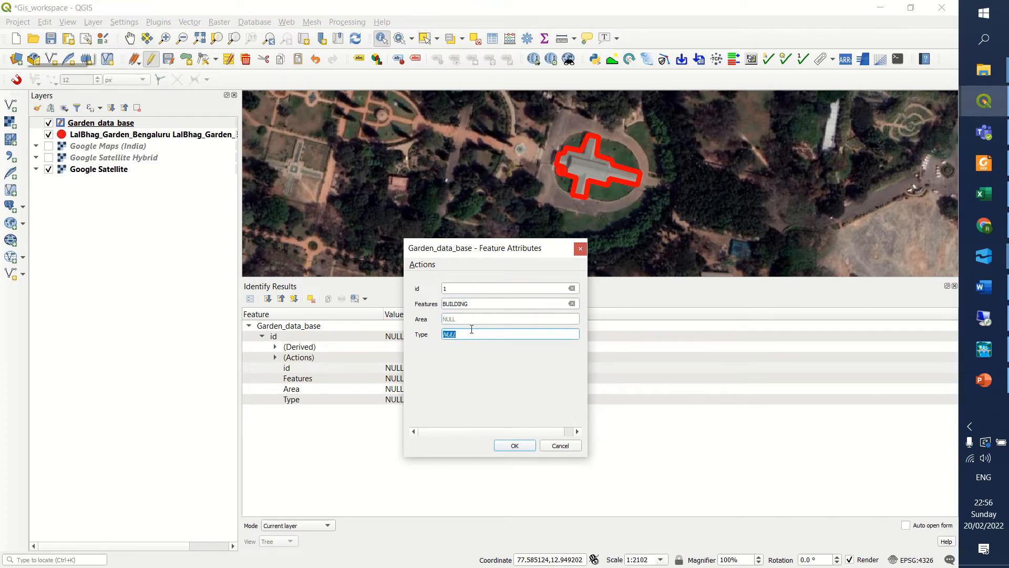
{"action": "type", "text": "g"}
{"action": "left_click", "coordinate": [467, 289]}
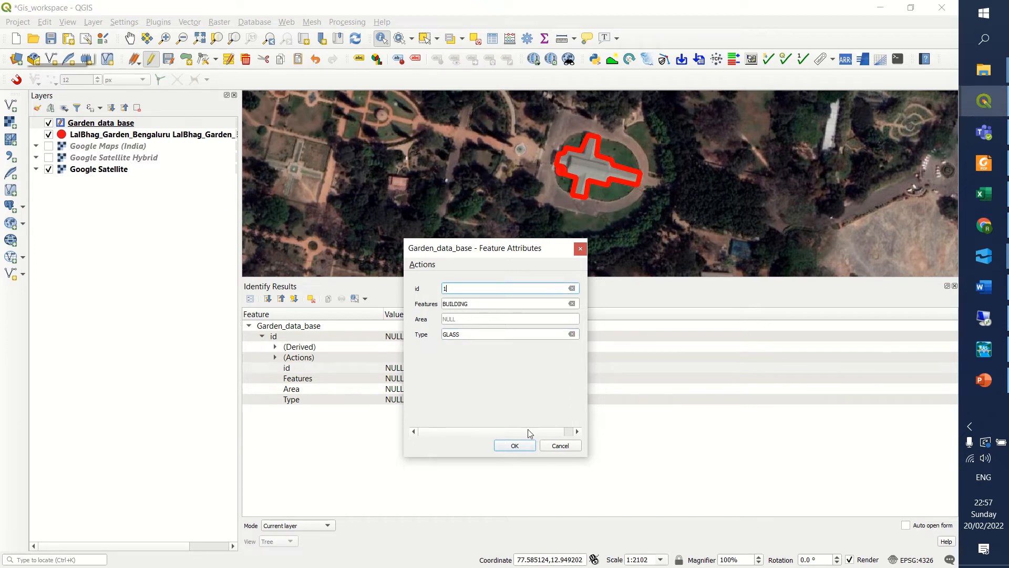
{"action": "left_click", "coordinate": [514, 446]}
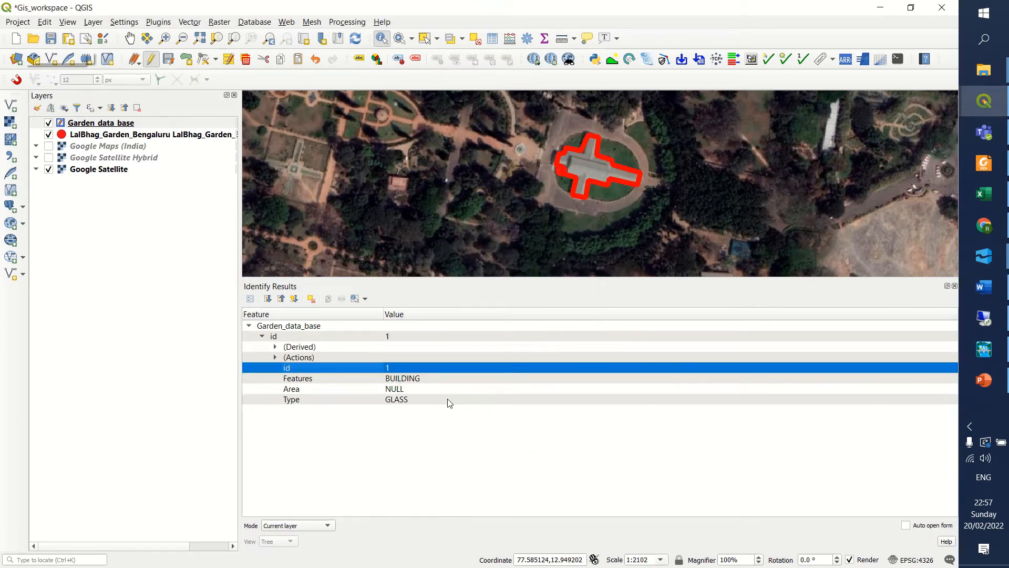
Identify the lake polygon of Garden_data_base on the map and open its feature form for editing.
{"action": "left_click", "coordinate": [954, 285]}
{"action": "scroll", "coordinate": [646, 227], "scroll_direction": "down", "scroll_amount": 3}
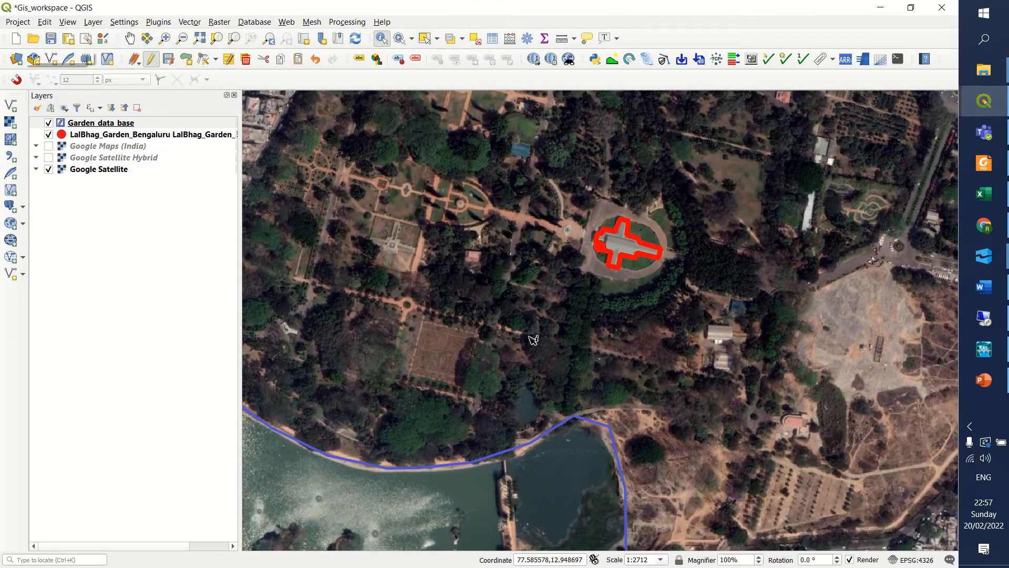
{"action": "scroll", "coordinate": [632, 170], "scroll_direction": "down", "scroll_amount": 3}
{"action": "left_click", "coordinate": [575, 362]}
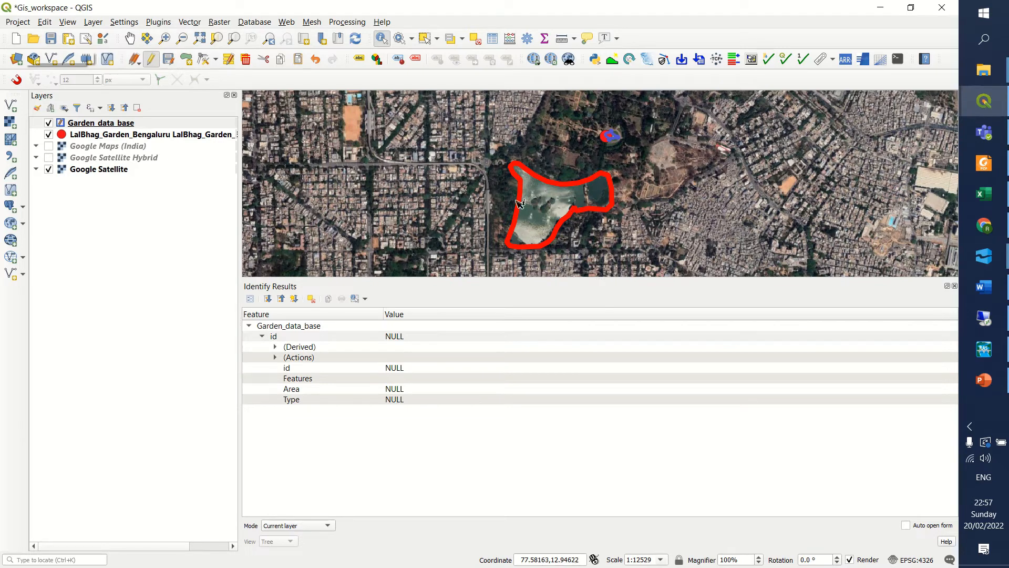
{"action": "right_click", "coordinate": [387, 337]}
{"action": "left_click", "coordinate": [386, 336]}
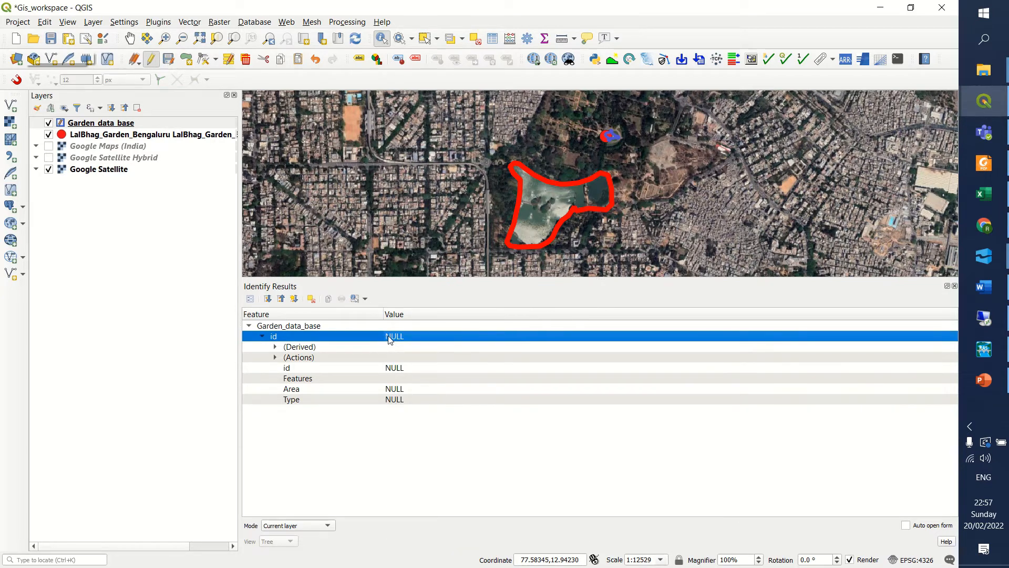
{"action": "right_click", "coordinate": [390, 337]}
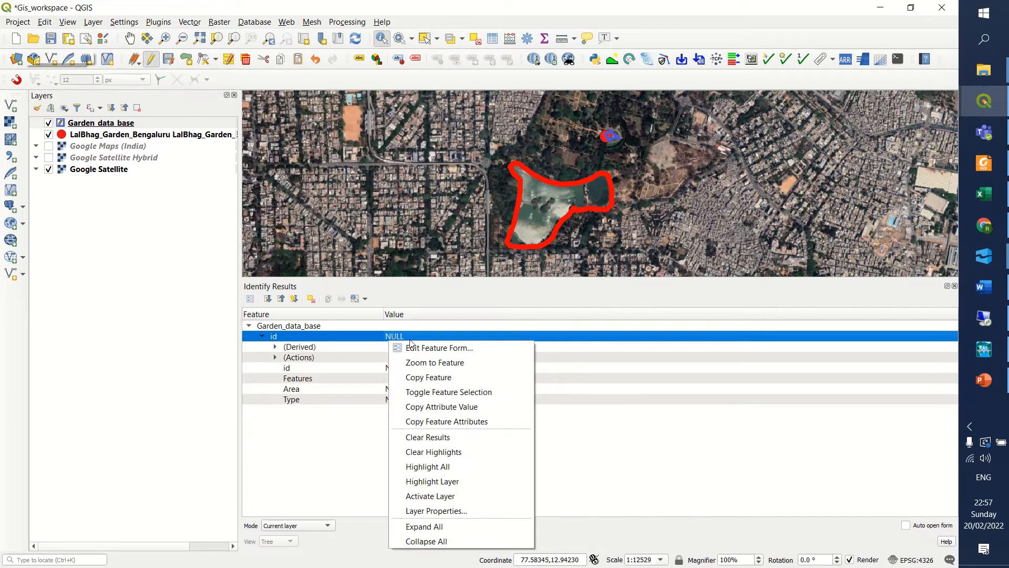
{"action": "left_click", "coordinate": [405, 337]}
{"action": "right_click", "coordinate": [405, 337]}
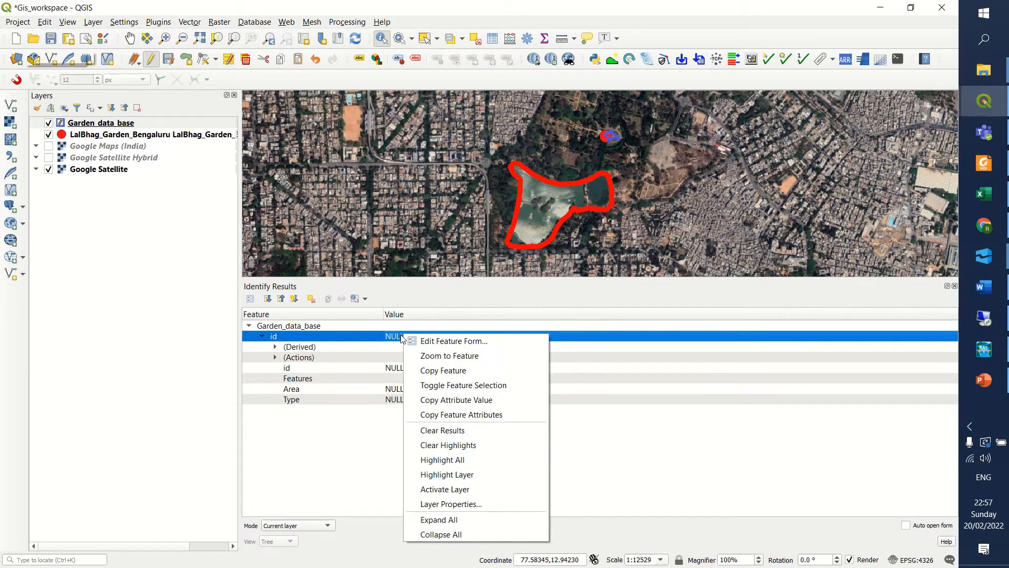
{"action": "left_click", "coordinate": [438, 342]}
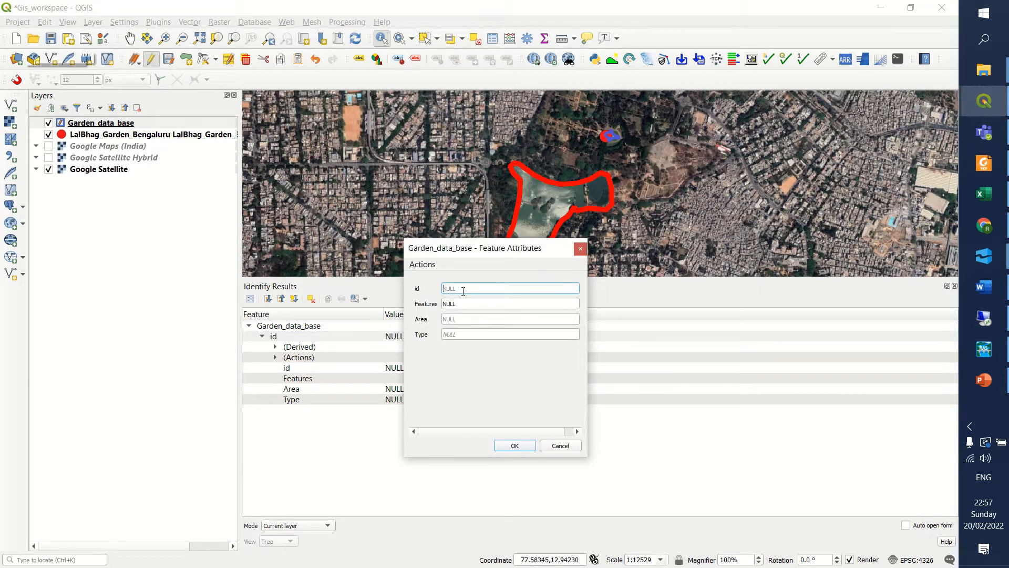
Set the lake's id to 2, Features to LAKE and Type to WATER_BODY, save the form and clear the identify selection.
{"action": "type", "text": "2"}
{"action": "key", "text": "Tab"}
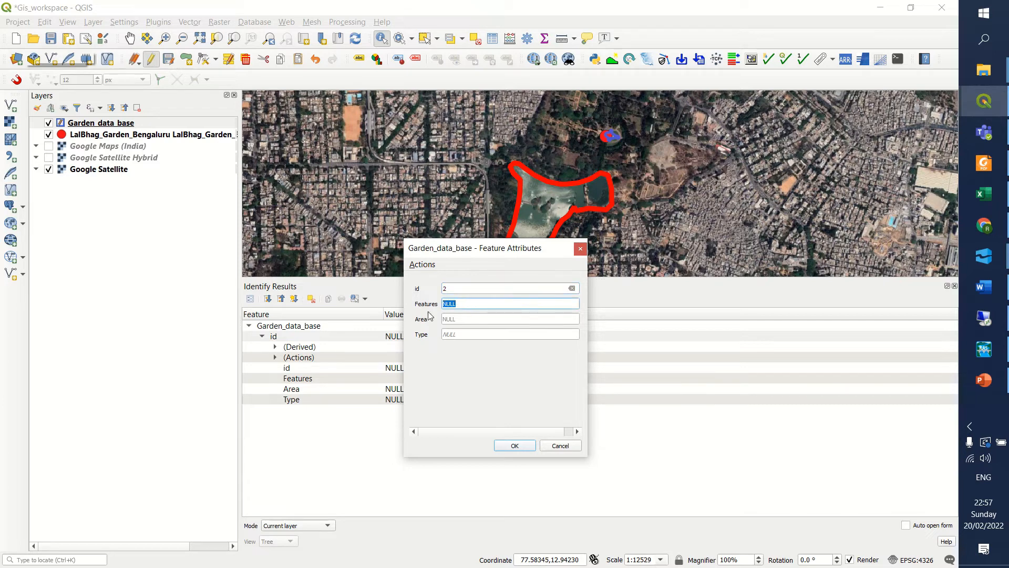
{"action": "type", "text": "LAKE"}
{"action": "left_click", "coordinate": [455, 335]}
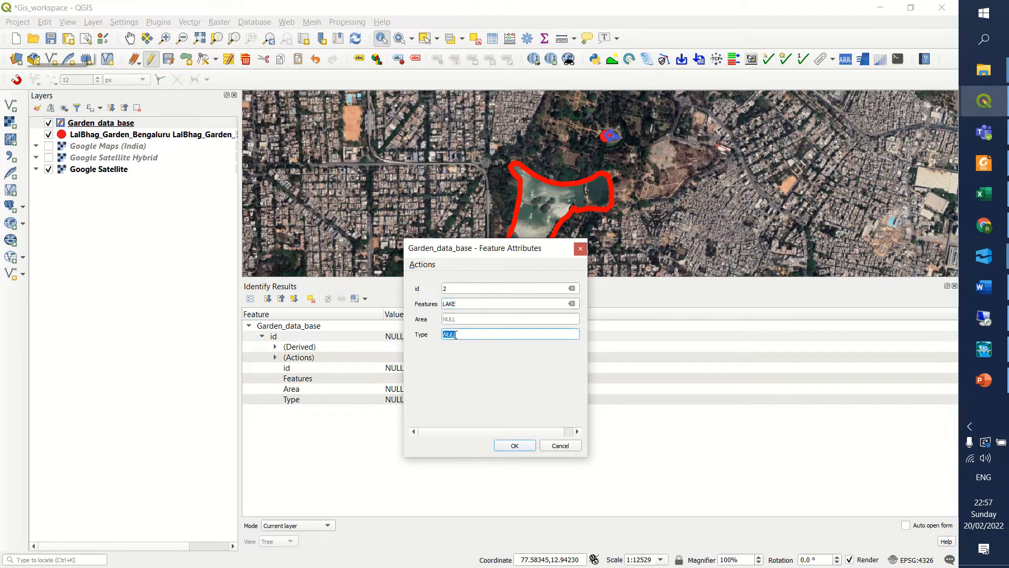
{"action": "type", "text": "PO"}
{"action": "key", "text": "BackSpace"}
{"action": "key", "text": "BackSpace"}
{"action": "key", "text": "BackSpace"}
{"action": "key", "text": "BackSpace"}
{"action": "type", "text": "WATER_BOD"}
{"action": "left_click", "coordinate": [494, 355]}
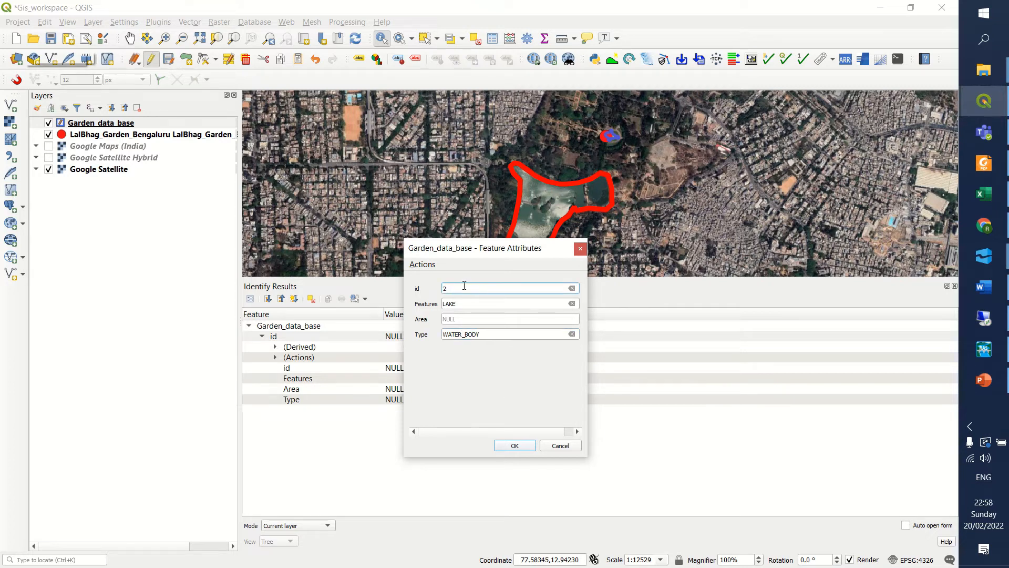
{"action": "left_click", "coordinate": [515, 446]}
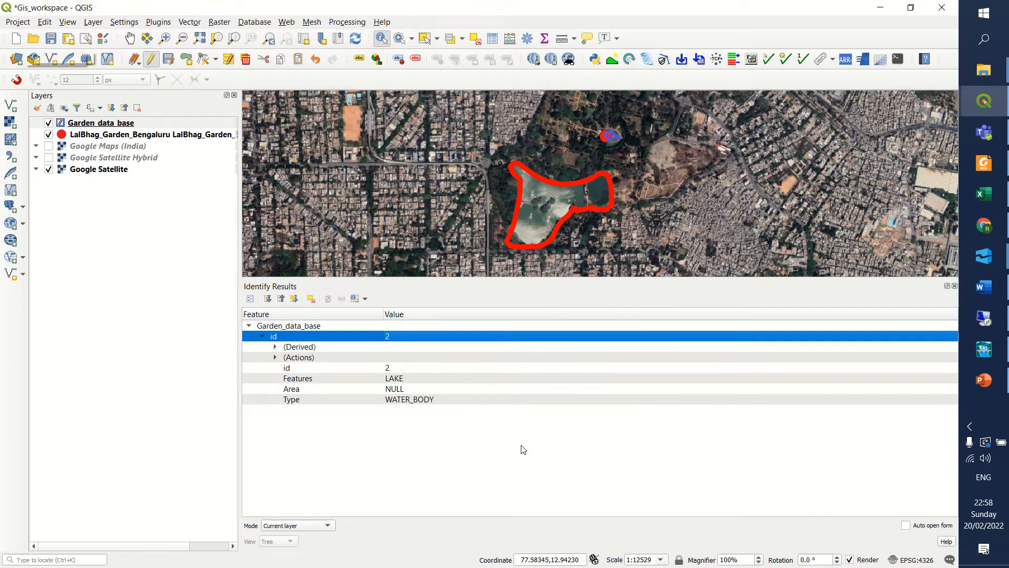
{"action": "left_click", "coordinate": [453, 215]}
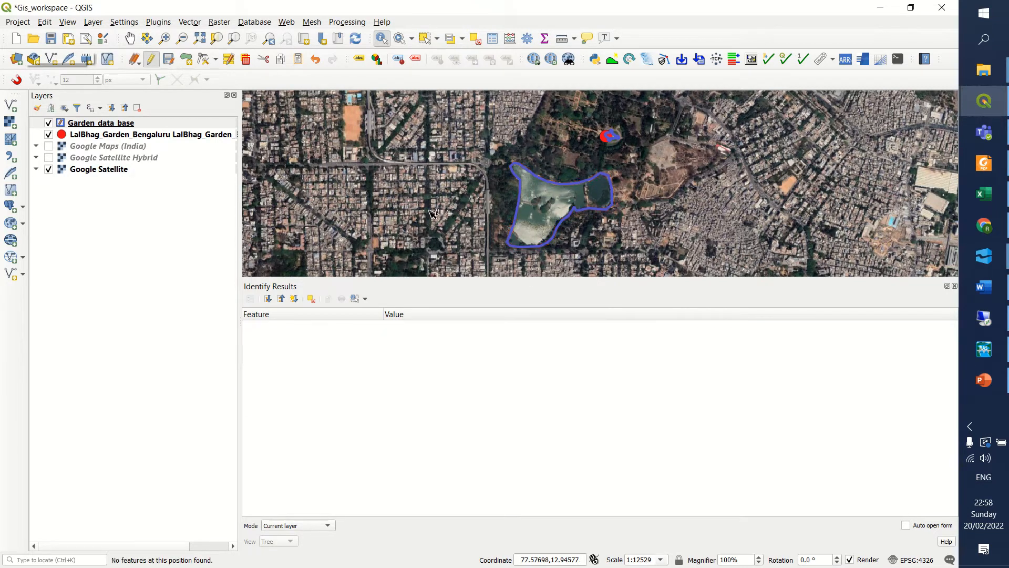
Review the id and Type values of both Garden_data_base features in the attribute table, leaving the entries as they are.
{"action": "left_click", "coordinate": [119, 125]}
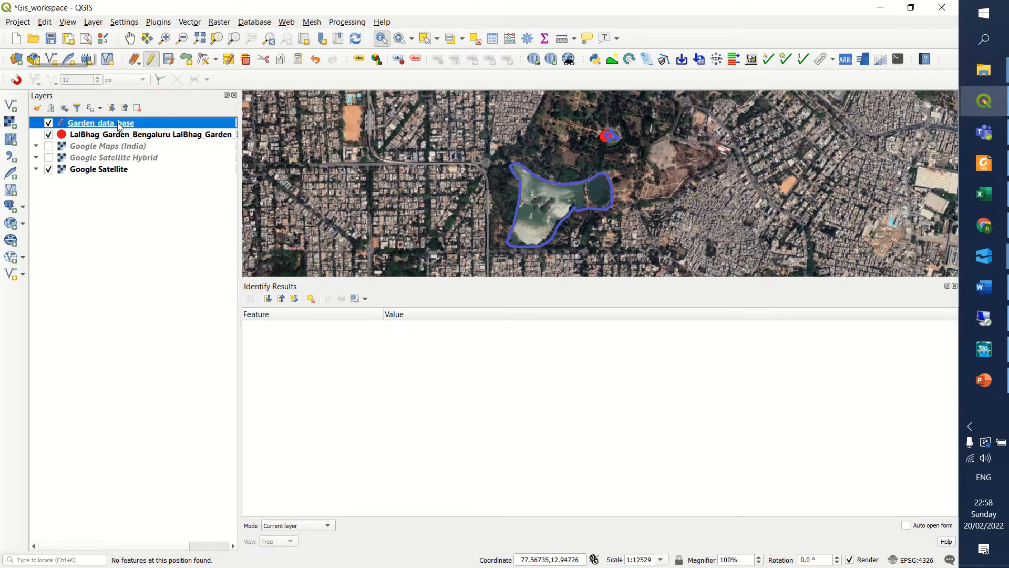
{"action": "right_click", "coordinate": [120, 126]}
{"action": "left_click", "coordinate": [178, 250]}
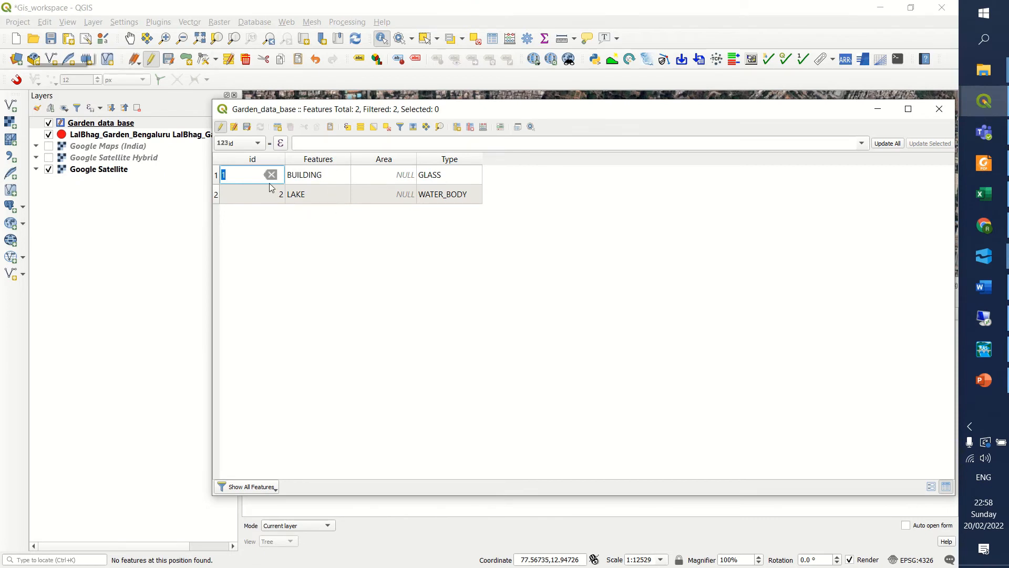
{"action": "double_click", "coordinate": [254, 200]}
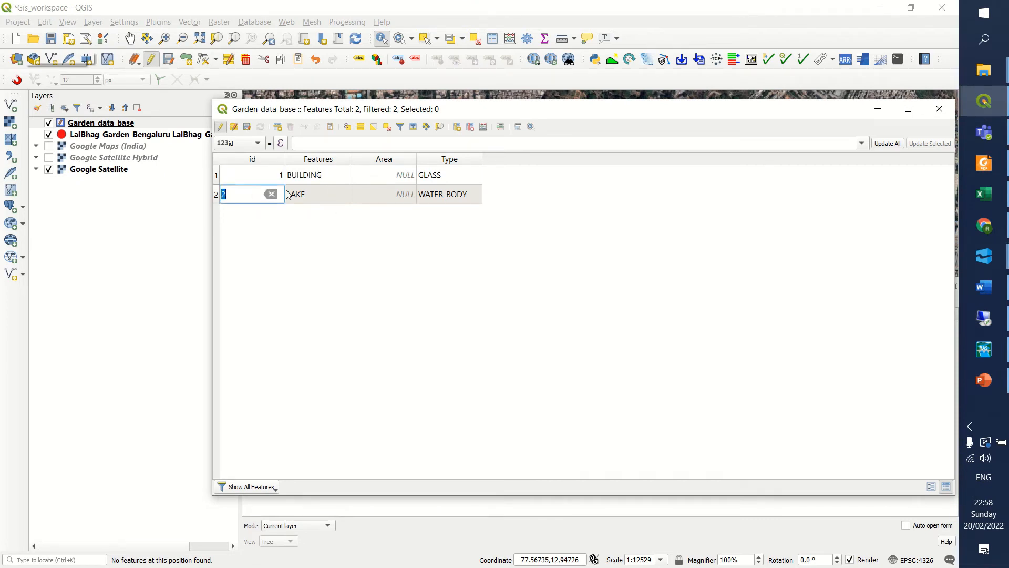
{"action": "double_click", "coordinate": [443, 177]}
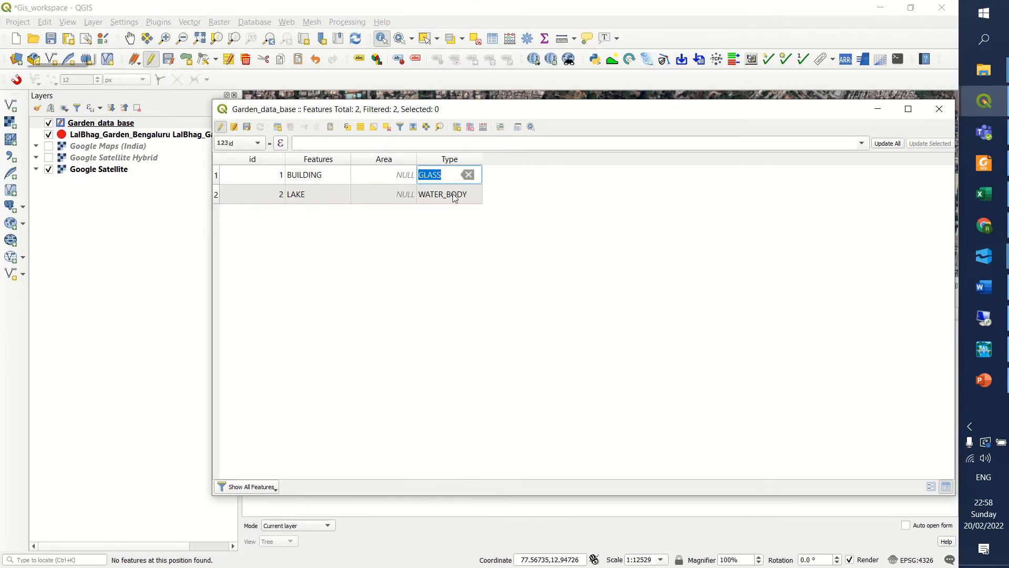
{"action": "double_click", "coordinate": [455, 196]}
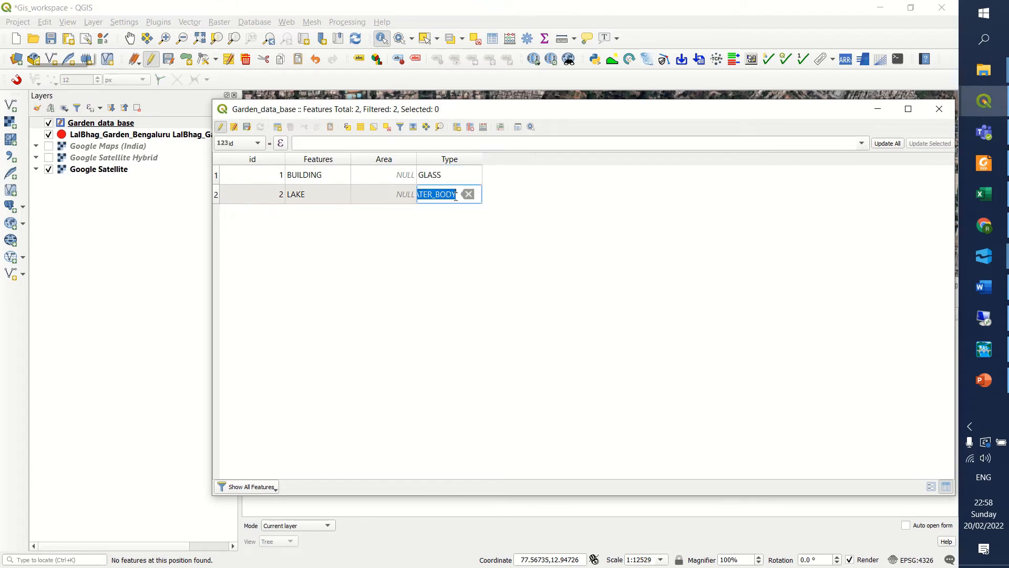
{"action": "left_click", "coordinate": [937, 106]}
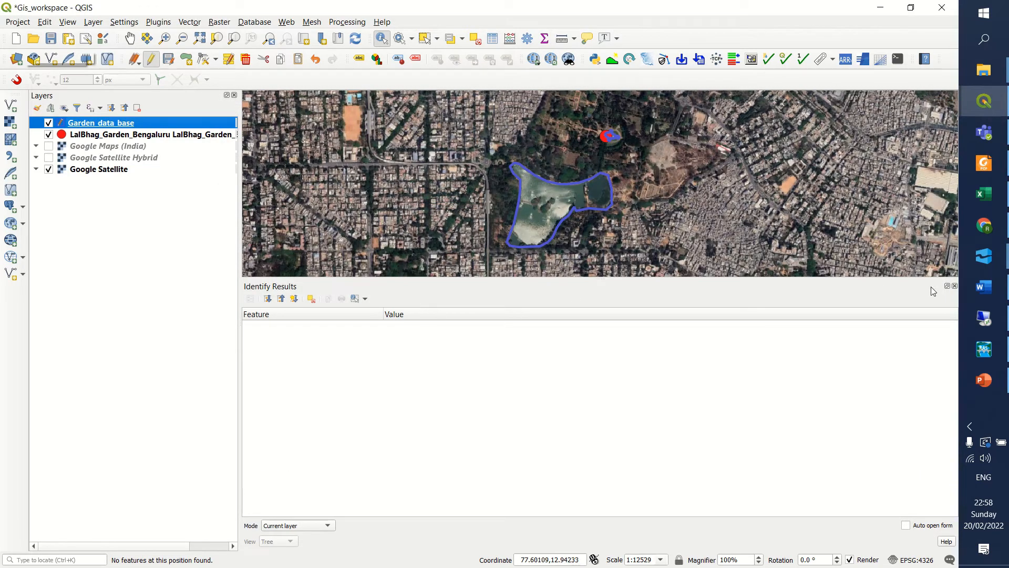
Close the identify results and examine the garden grounds around the lake and the building on the satellite imagery.
{"action": "left_click", "coordinate": [954, 286]}
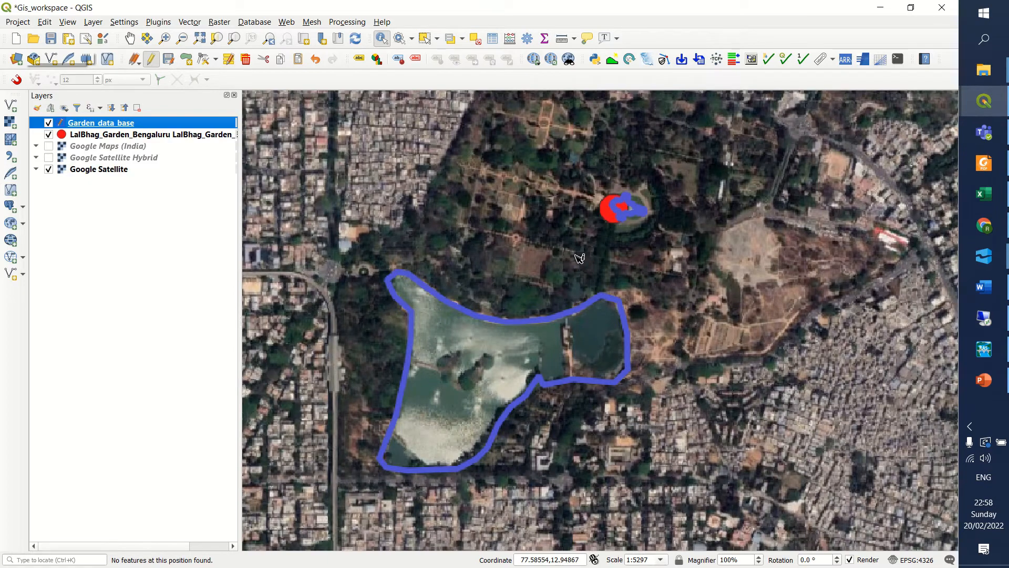
{"action": "scroll", "coordinate": [520, 214], "scroll_direction": "up", "scroll_amount": 2}
{"action": "scroll", "coordinate": [519, 214], "scroll_direction": "down", "scroll_amount": 2}
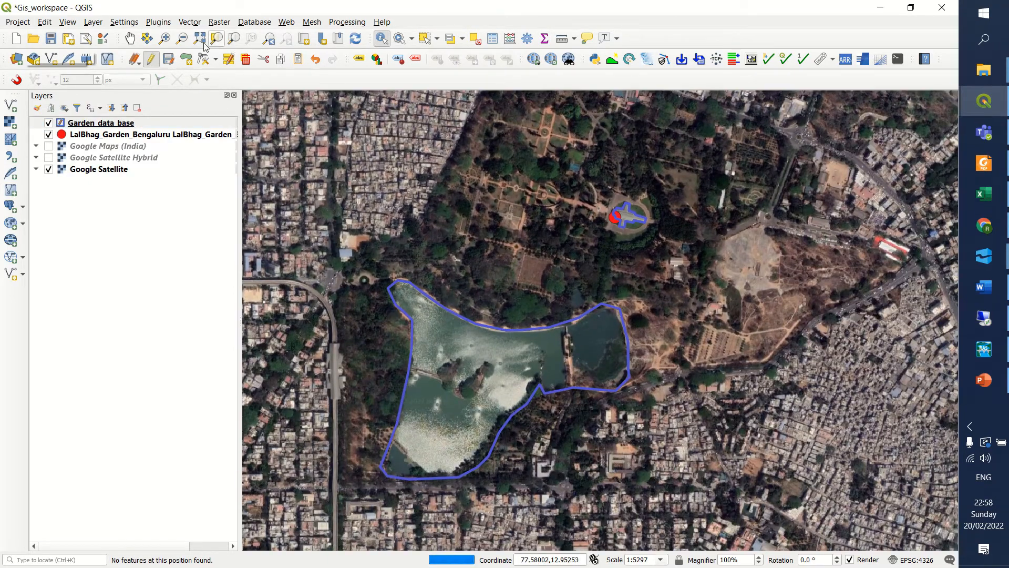
{"action": "left_click", "coordinate": [130, 38]}
{"action": "left_click_drag", "start_coordinate": [587, 284], "coordinate": [588, 327]}
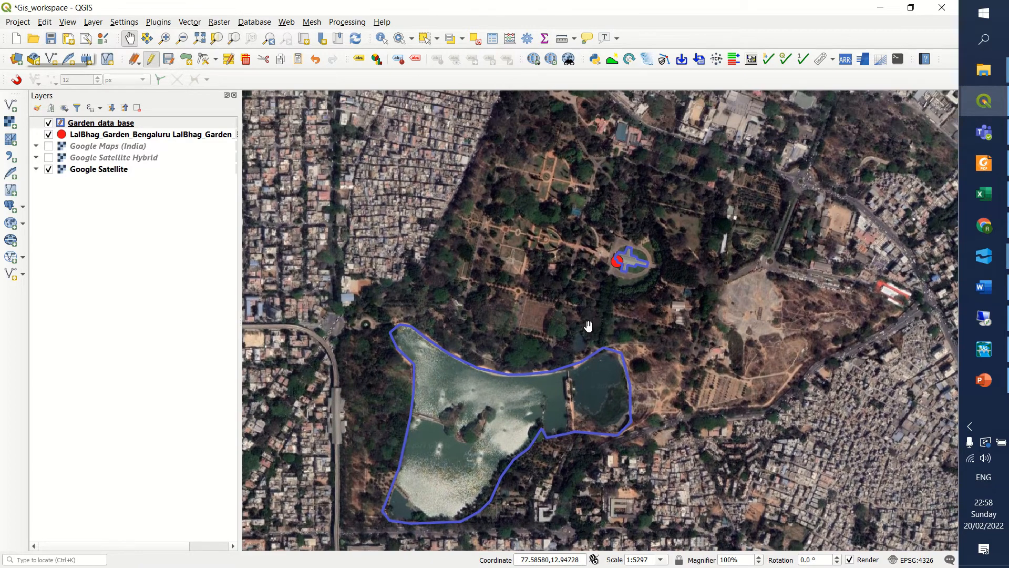
{"action": "scroll", "coordinate": [637, 258], "scroll_direction": "up", "scroll_amount": 2}
{"action": "scroll", "coordinate": [618, 329], "scroll_direction": "down", "scroll_amount": 1}
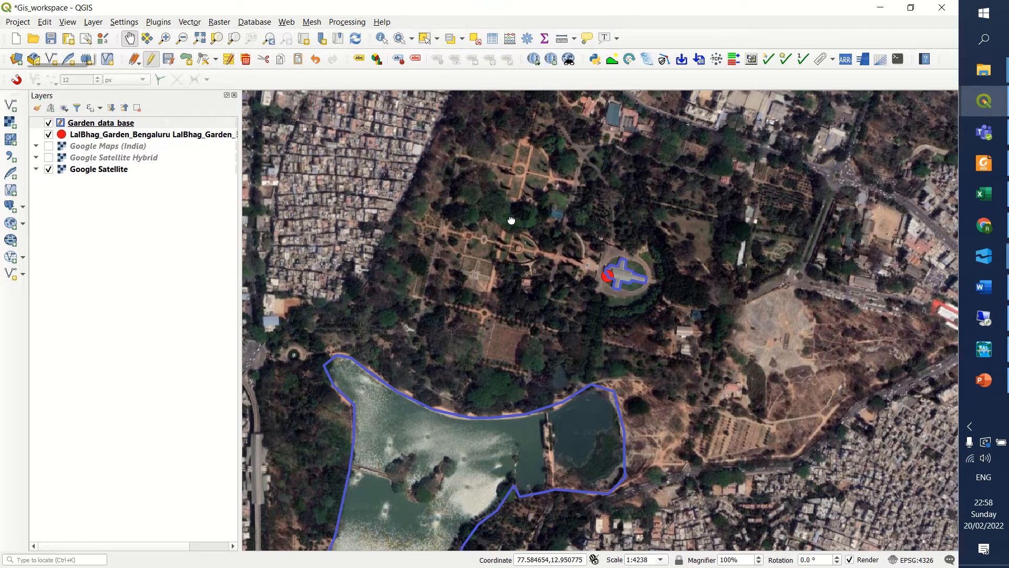
{"action": "left_click_drag", "start_coordinate": [509, 217], "coordinate": [510, 203]}
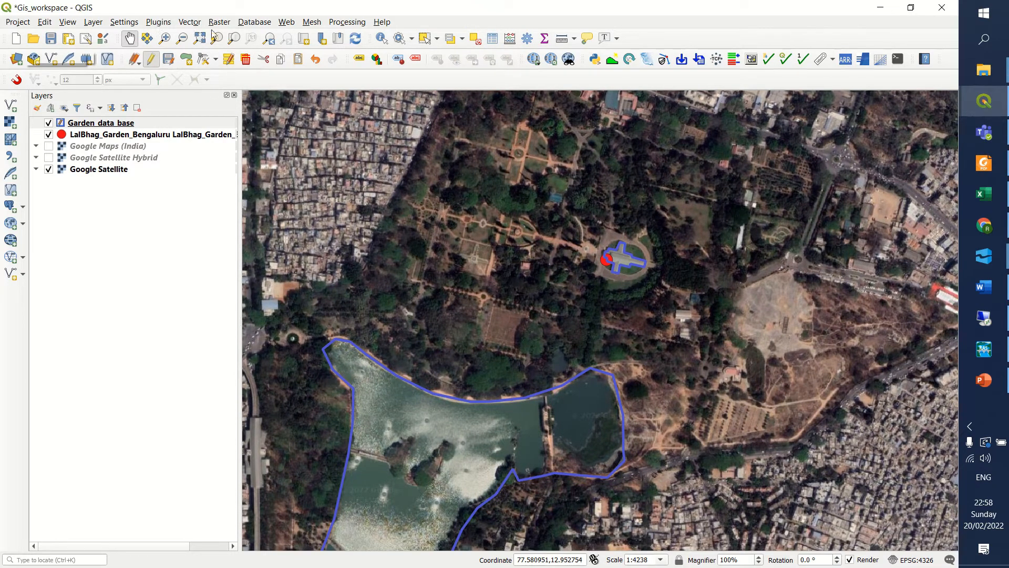
{"action": "left_click", "coordinate": [93, 23]}
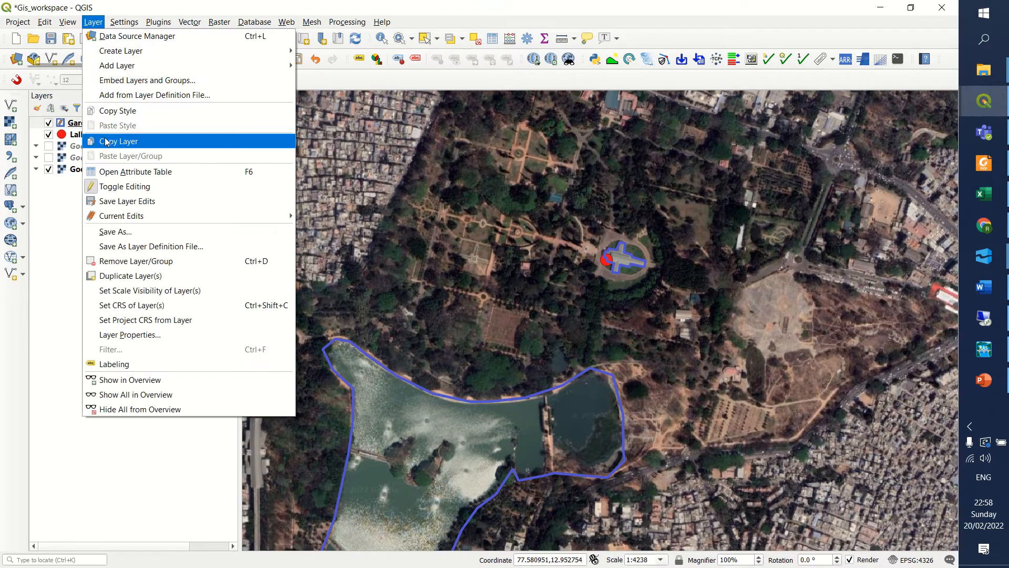
{"action": "mouse_move", "coordinate": [152, 70]}
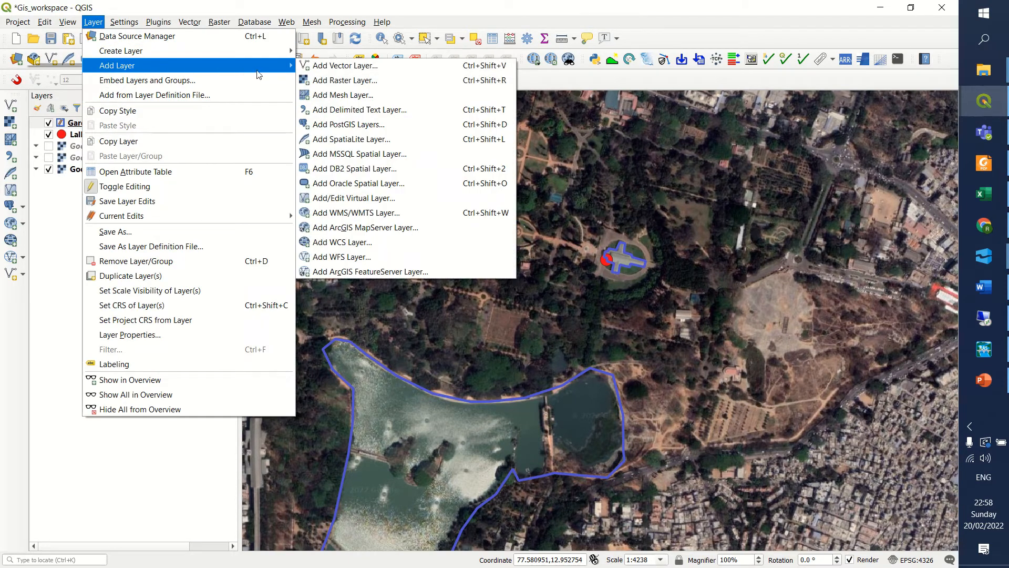
{"action": "left_click", "coordinate": [321, 67]}
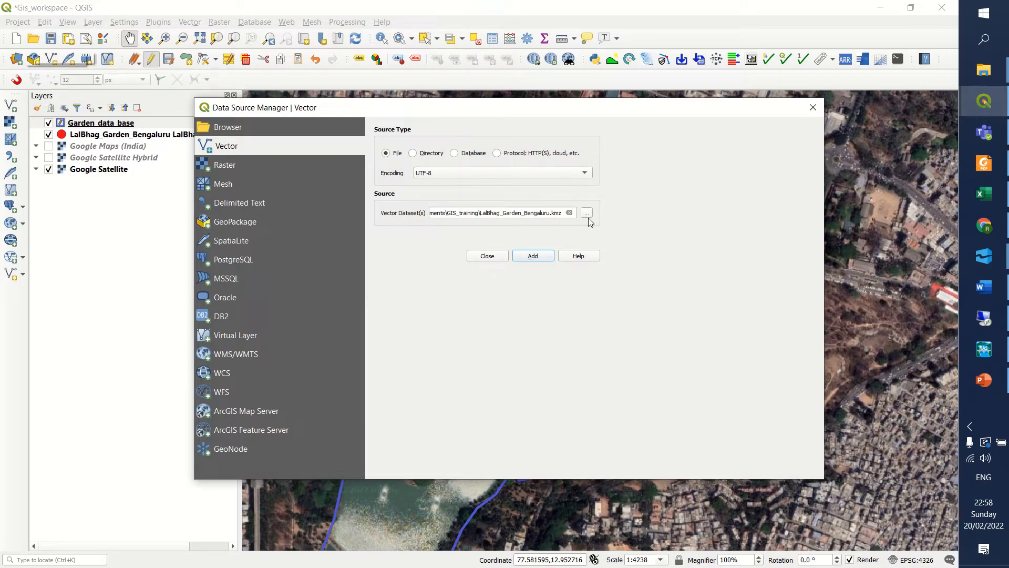
{"action": "left_click", "coordinate": [495, 257]}
Start a new shapefile layer and name its file Trees in the GIS_training folder.
{"action": "left_click", "coordinate": [89, 22]}
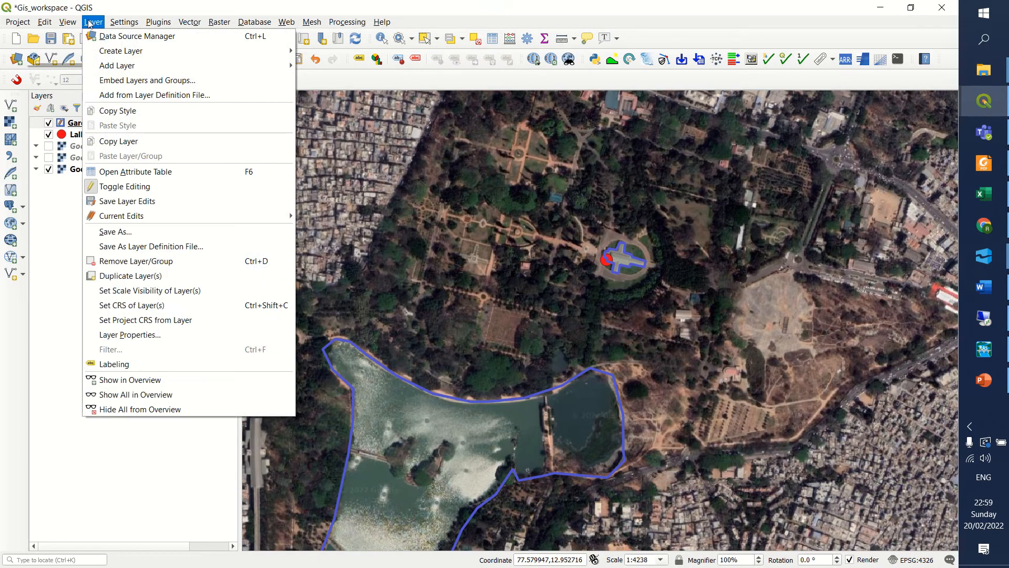
{"action": "mouse_move", "coordinate": [103, 53]}
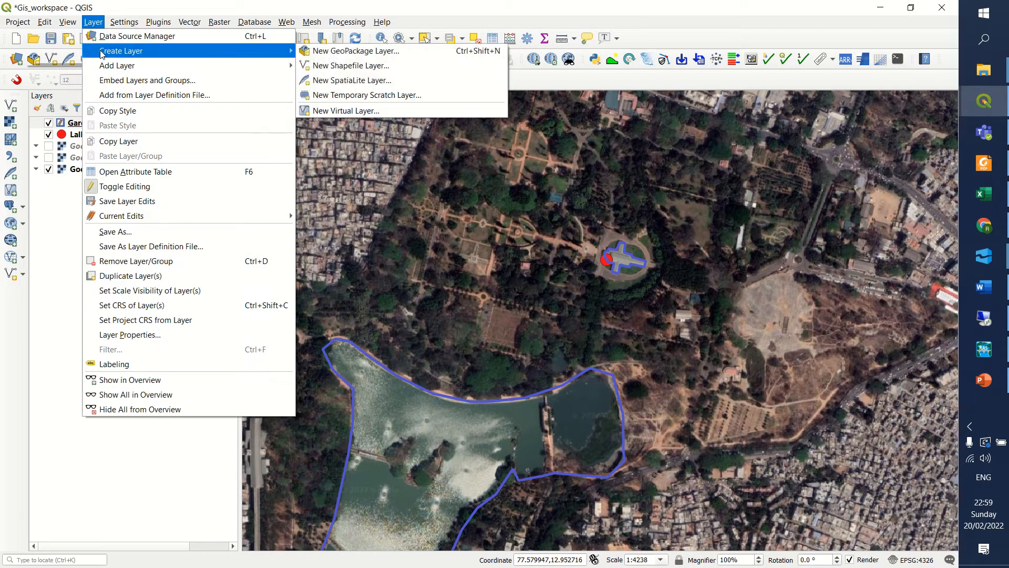
{"action": "left_click", "coordinate": [361, 67]}
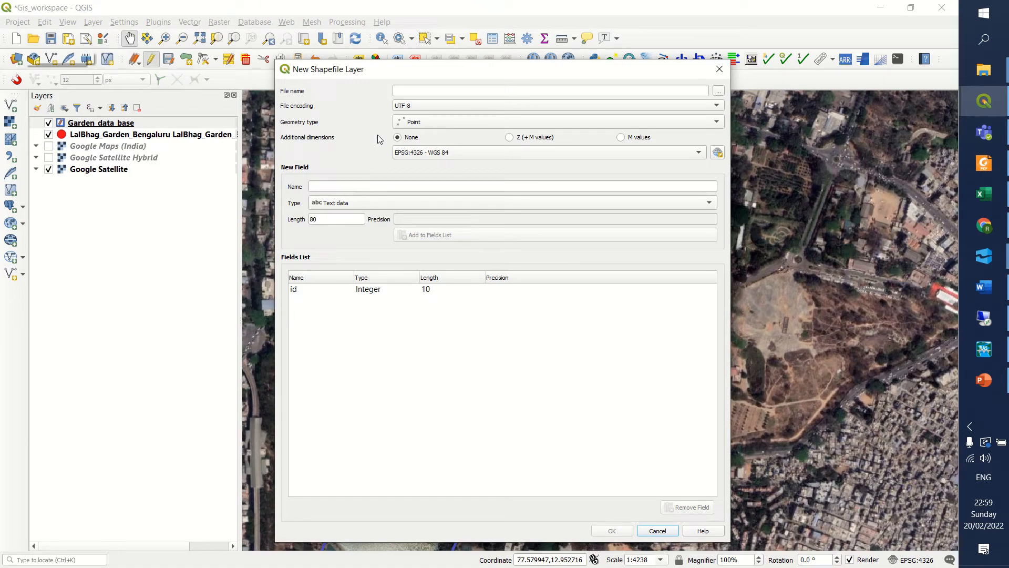
{"action": "left_click", "coordinate": [719, 92]}
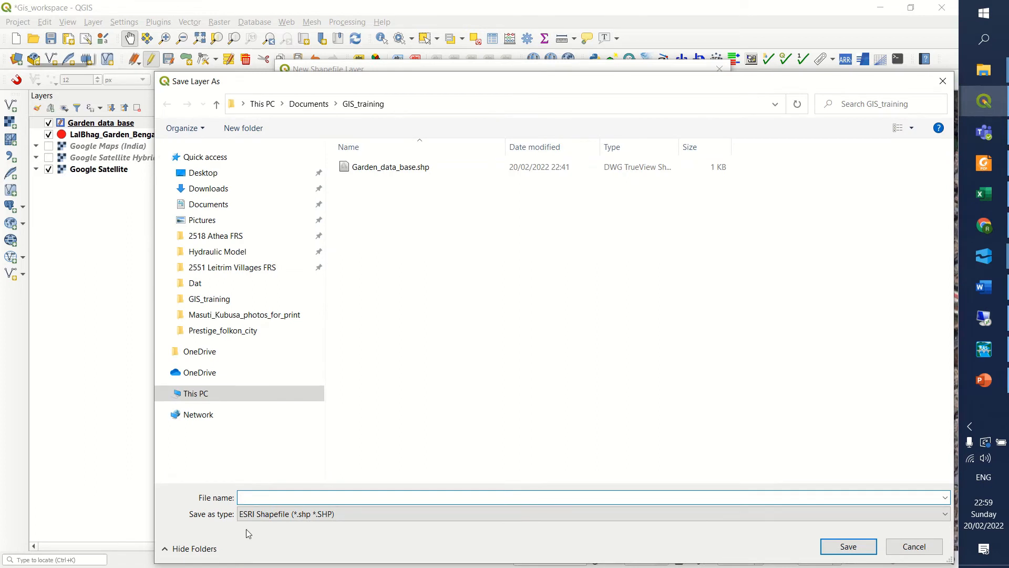
{"action": "type", "text": "TRE"}
{"action": "key", "text": "BackSpace"}
{"action": "key", "text": "BackSpace"}
{"action": "type", "text": "ress"}
{"action": "key", "text": "BackSpace"}
{"action": "key", "text": "BackSpace"}
{"action": "left_click", "coordinate": [837, 546]}
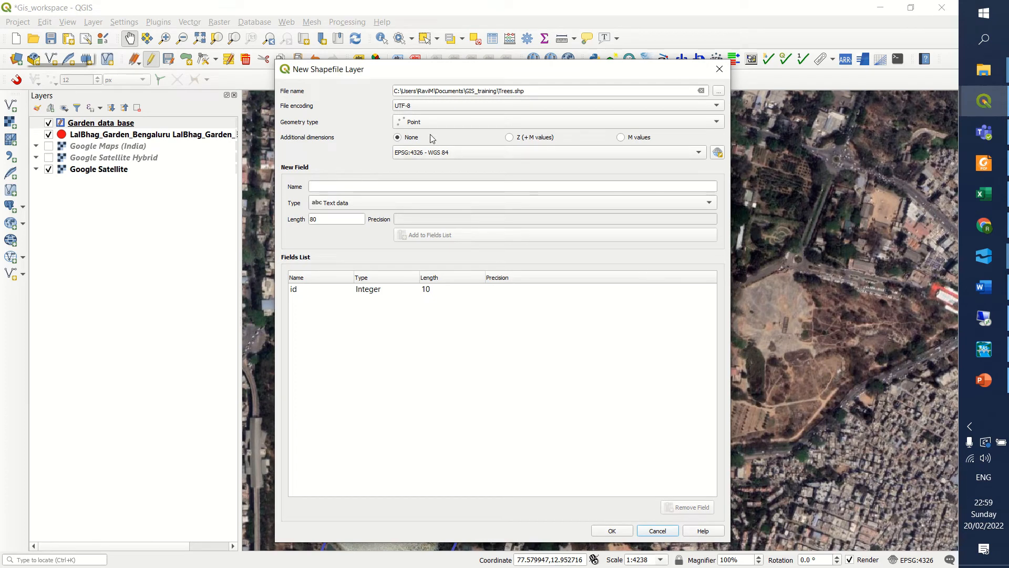
Keep Point as the new shapefile's geometry type and set its coordinate system to EPSG:32643 - WGS 84 / UTM zone 43N.
{"action": "left_click", "coordinate": [414, 127]}
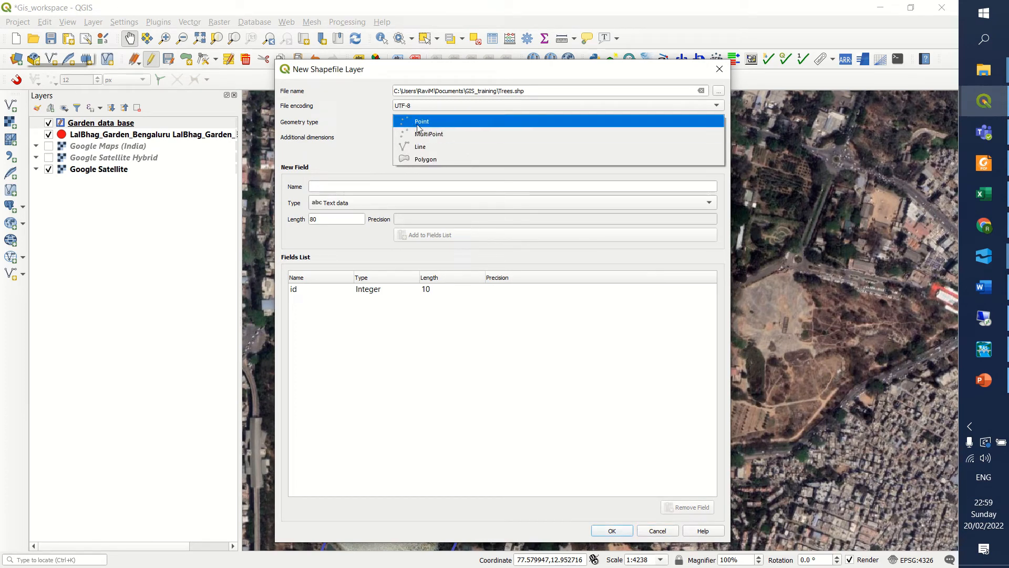
{"action": "left_click", "coordinate": [415, 124]}
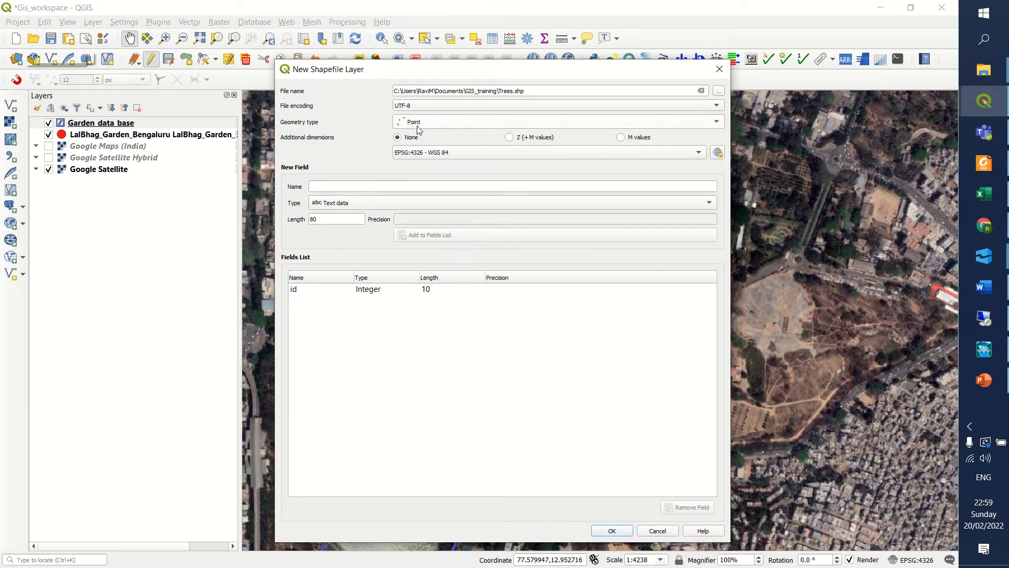
{"action": "left_click", "coordinate": [435, 155]}
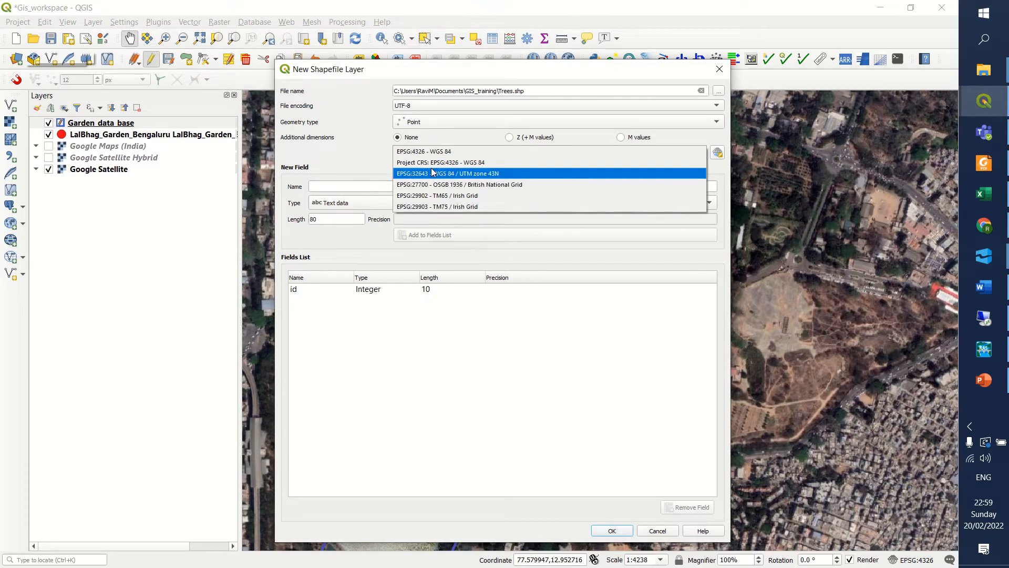
{"action": "left_click", "coordinate": [461, 175]}
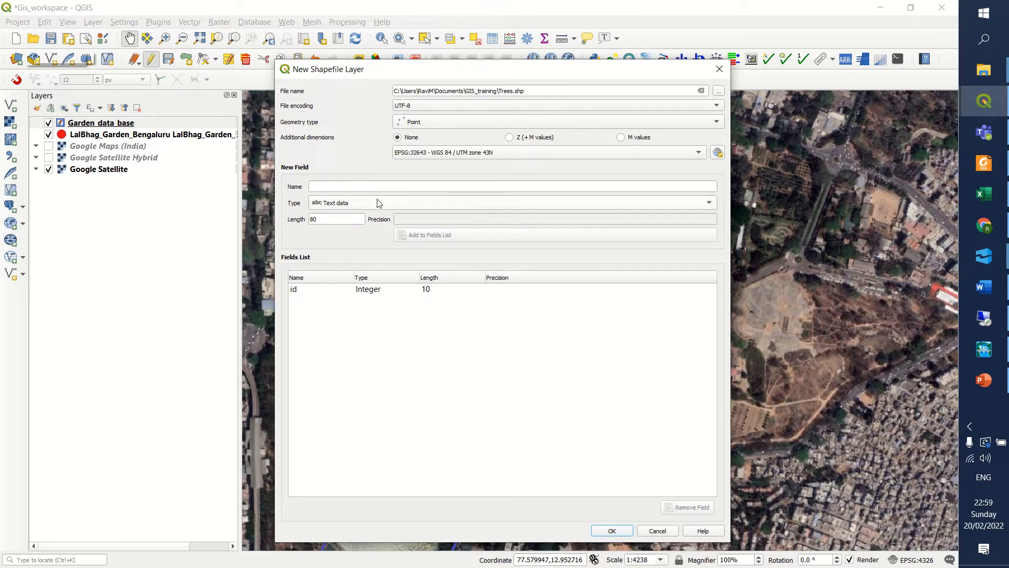
{"action": "left_click", "coordinate": [669, 187]}
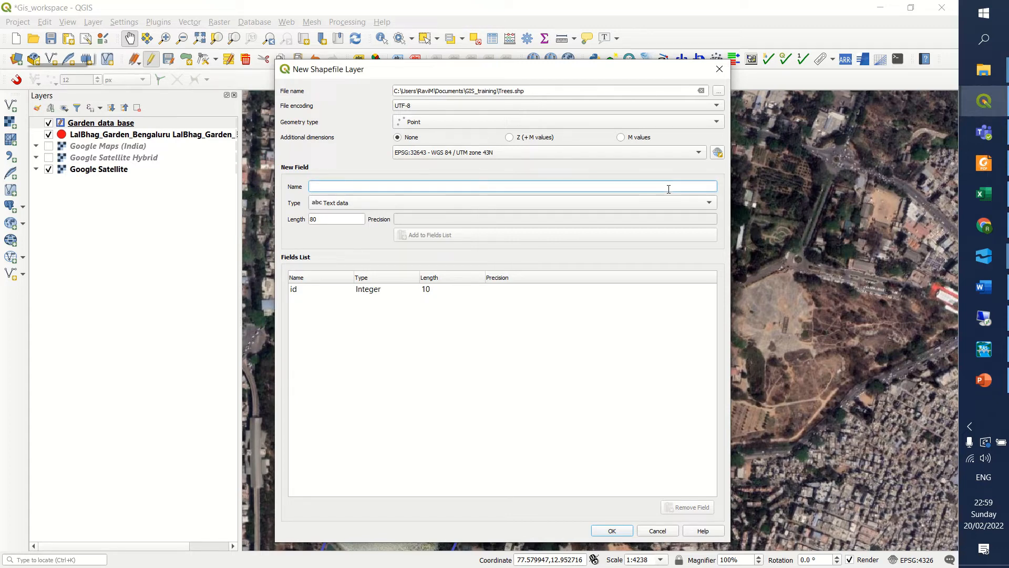
Add the text fields type and feature, each 80 characters long, and create the Trees shapefile.
{"action": "type", "text": "type"}
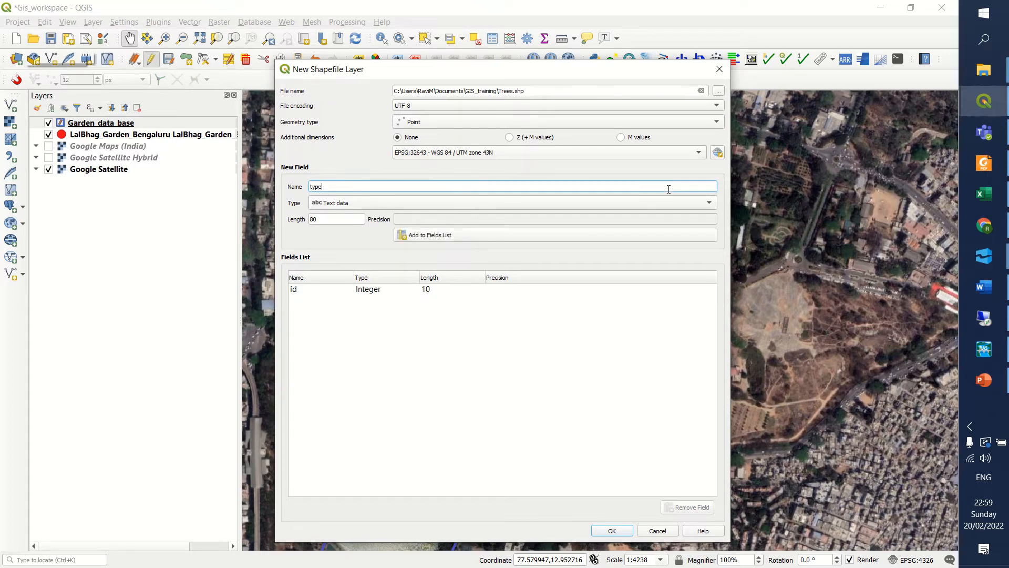
{"action": "left_click", "coordinate": [507, 235]}
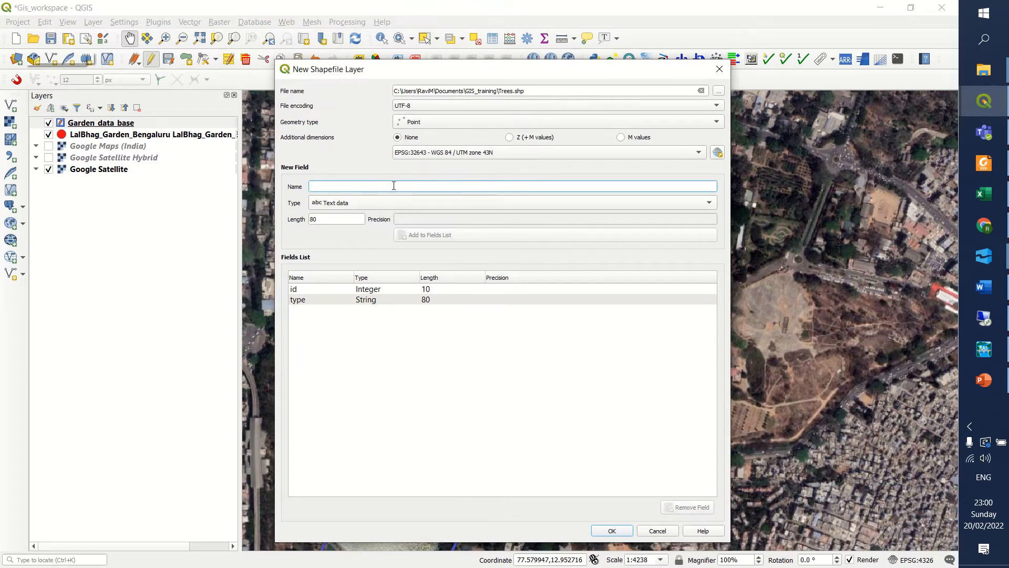
{"action": "type", "text": "feature"}
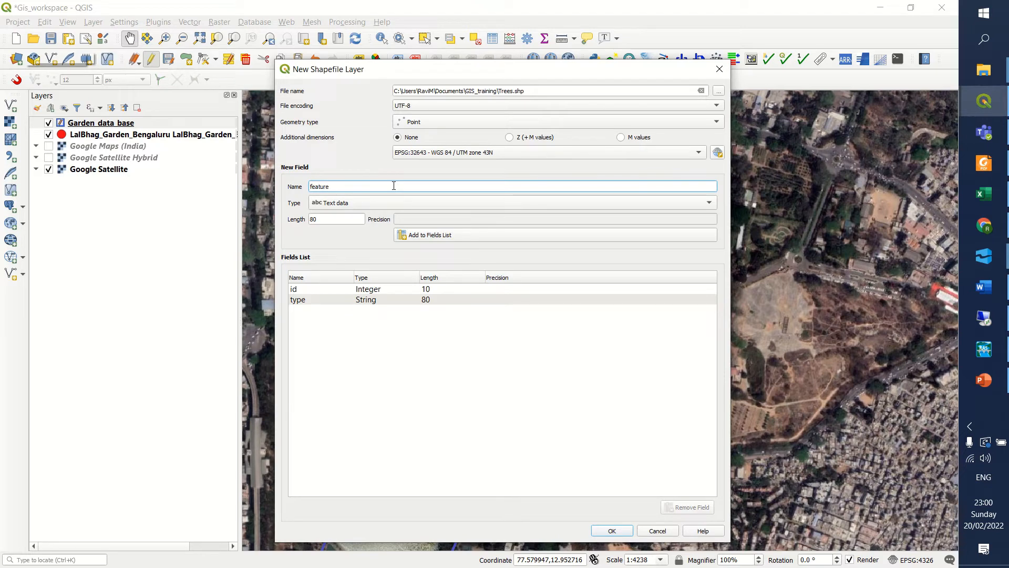
{"action": "left_click", "coordinate": [384, 205]}
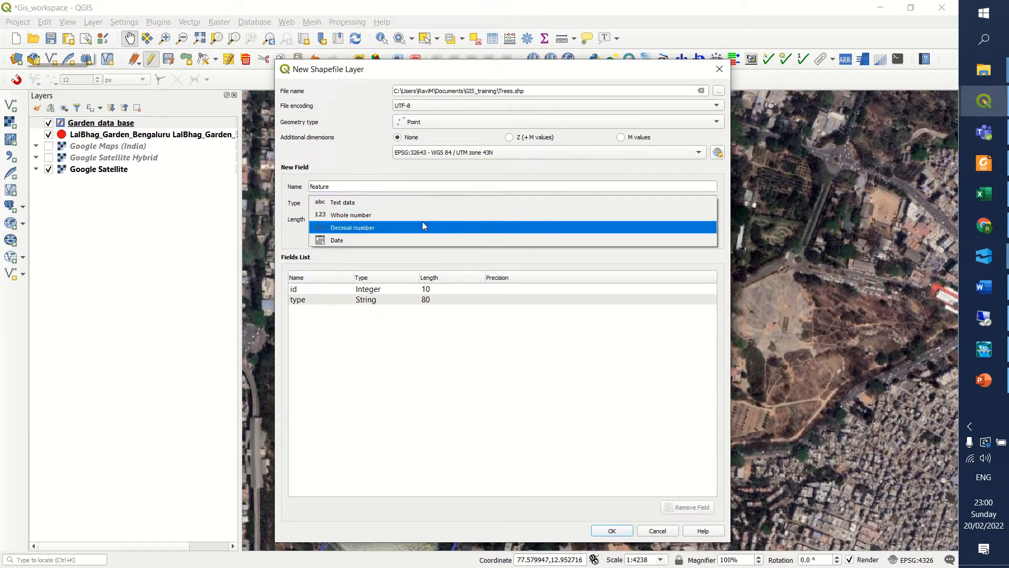
{"action": "left_click", "coordinate": [368, 206]}
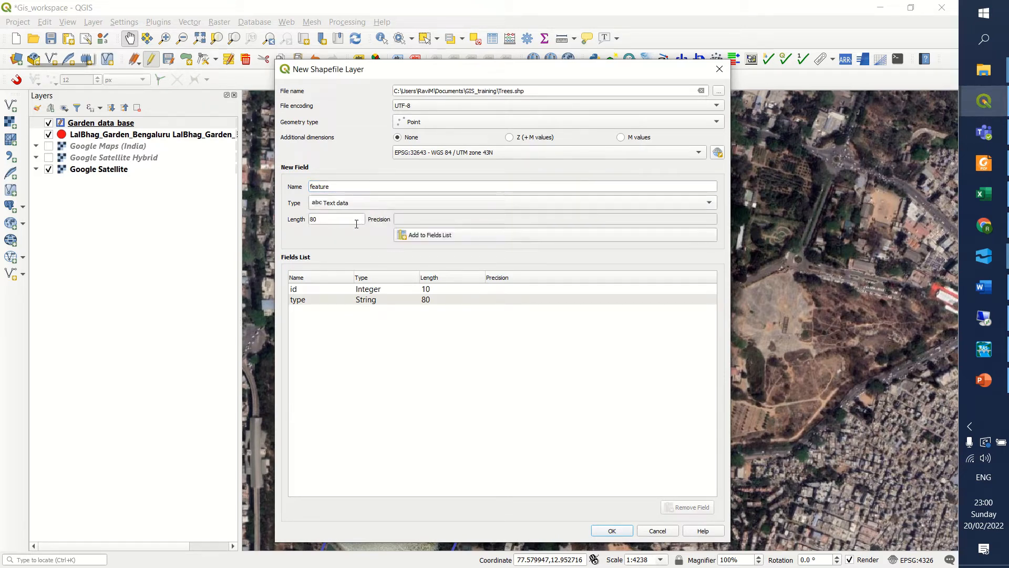
{"action": "left_click", "coordinate": [422, 236]}
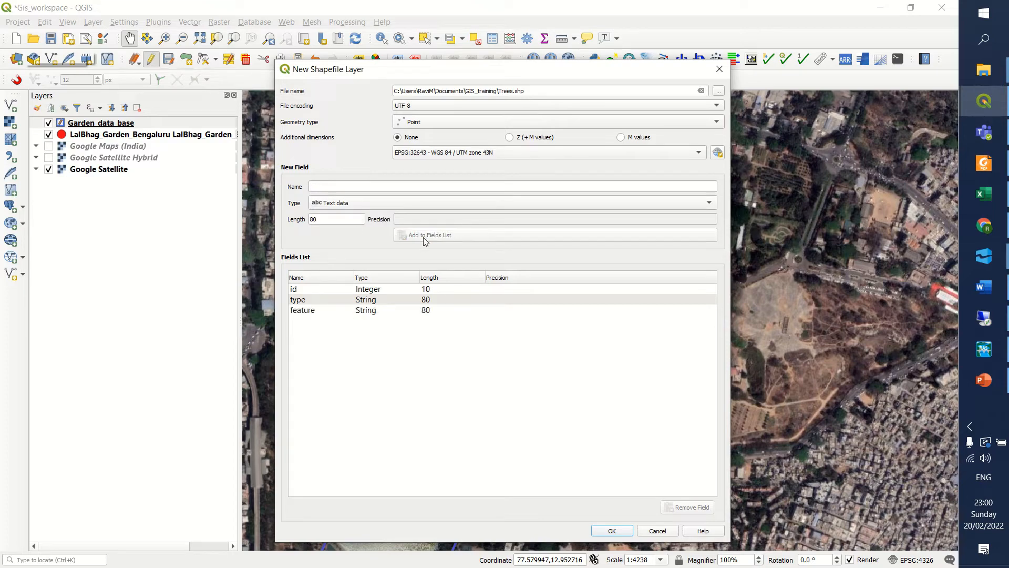
{"action": "left_click", "coordinate": [612, 531]}
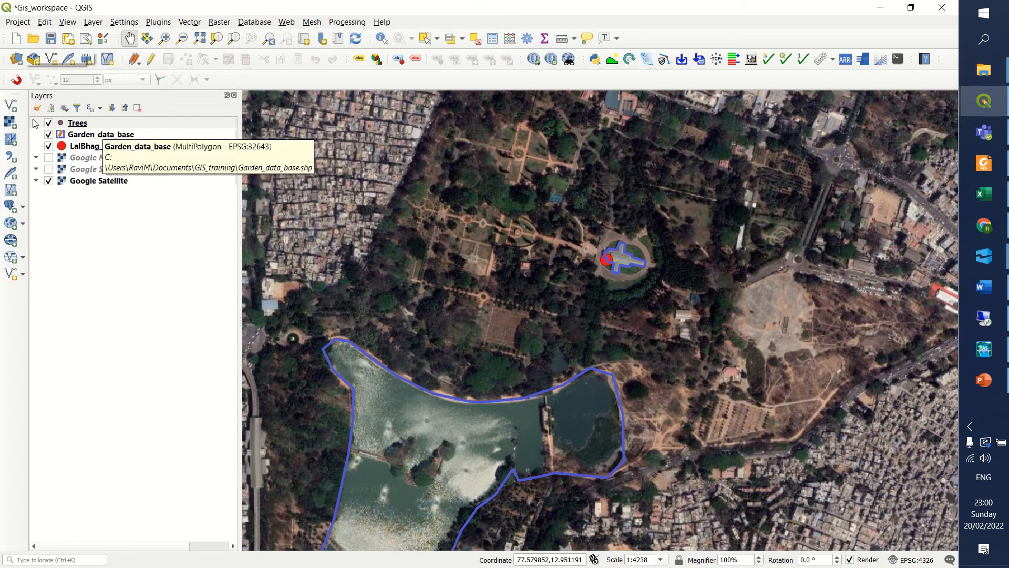
Turn on editing for the new Trees layer.
{"action": "left_click", "coordinate": [82, 125]}
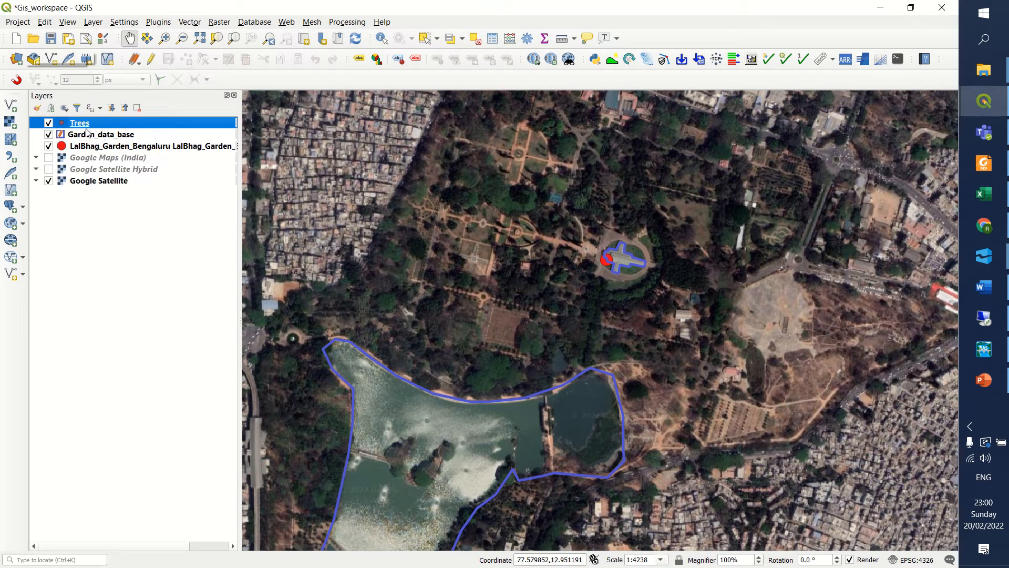
{"action": "left_click", "coordinate": [151, 59]}
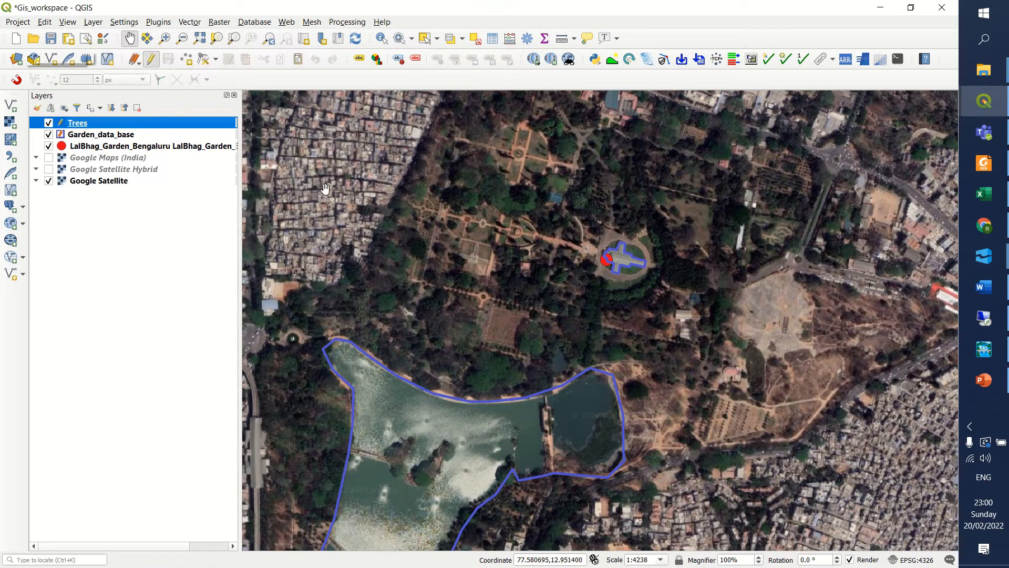
{"action": "scroll", "coordinate": [552, 288], "scroll_direction": "up", "scroll_amount": 2}
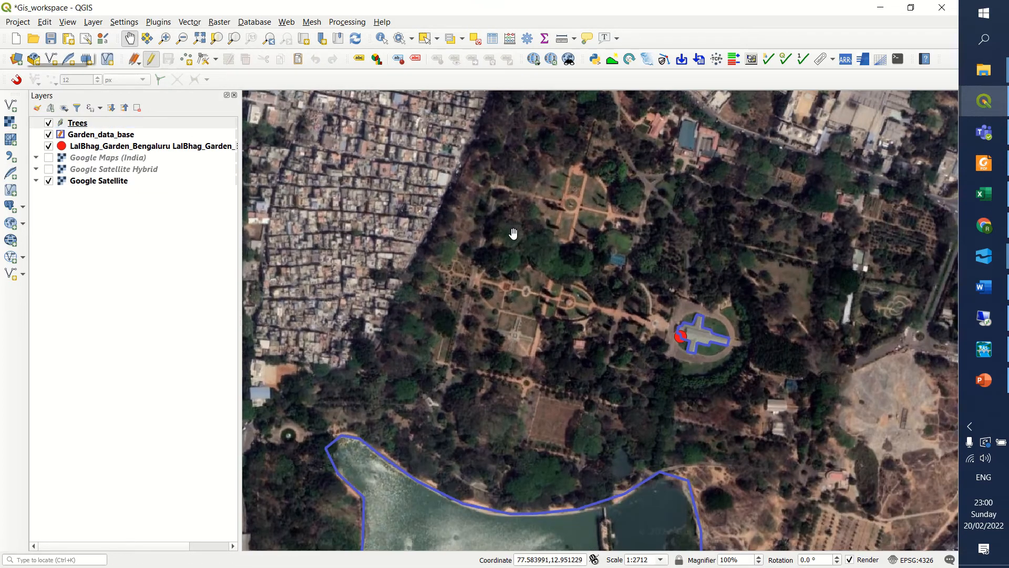
{"action": "scroll", "coordinate": [518, 287], "scroll_direction": "up", "scroll_amount": 3}
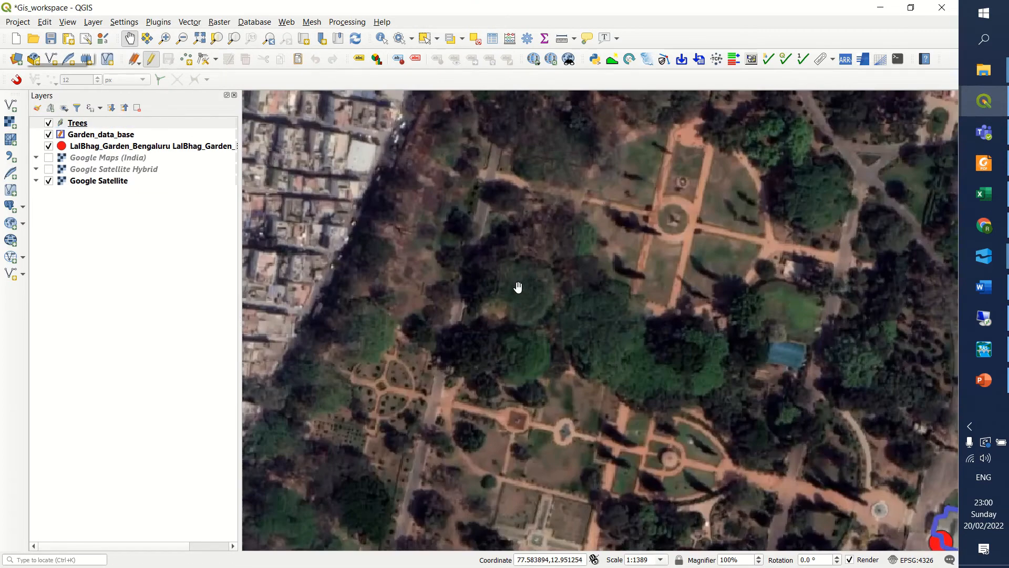
{"action": "scroll", "coordinate": [523, 315], "scroll_direction": "down", "scroll_amount": 4}
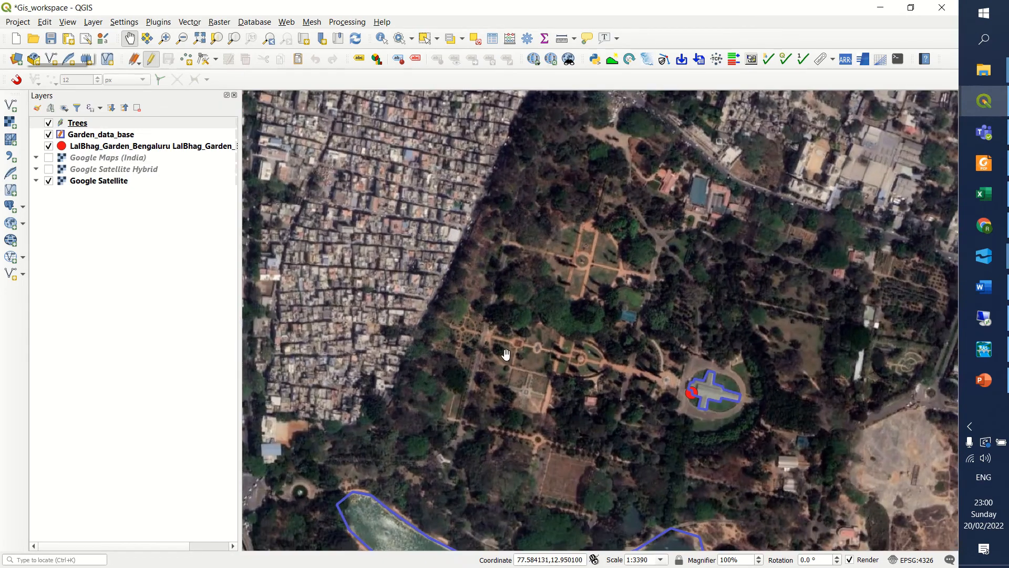
{"action": "left_click", "coordinate": [107, 136]}
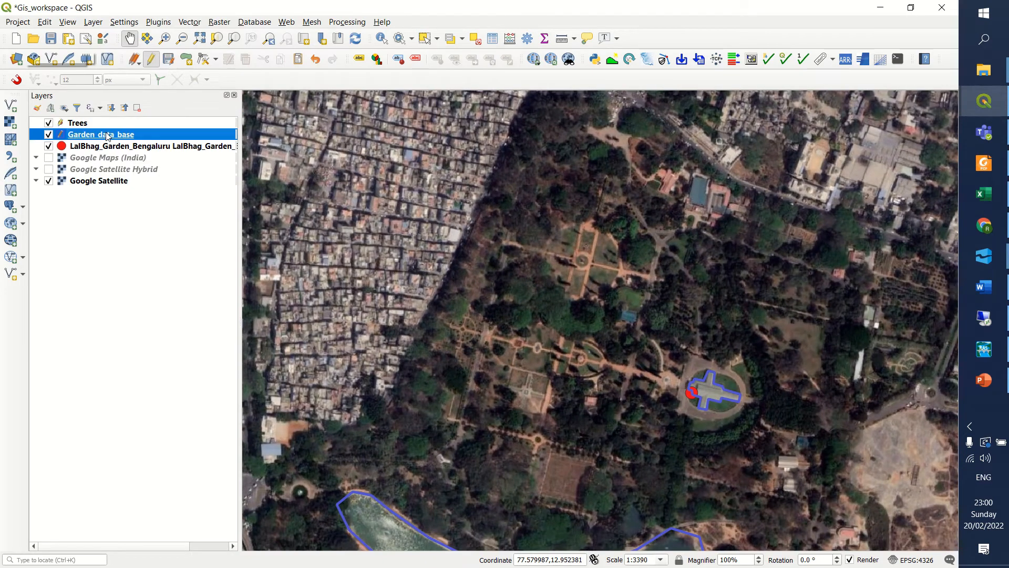
{"action": "left_click", "coordinate": [152, 63]}
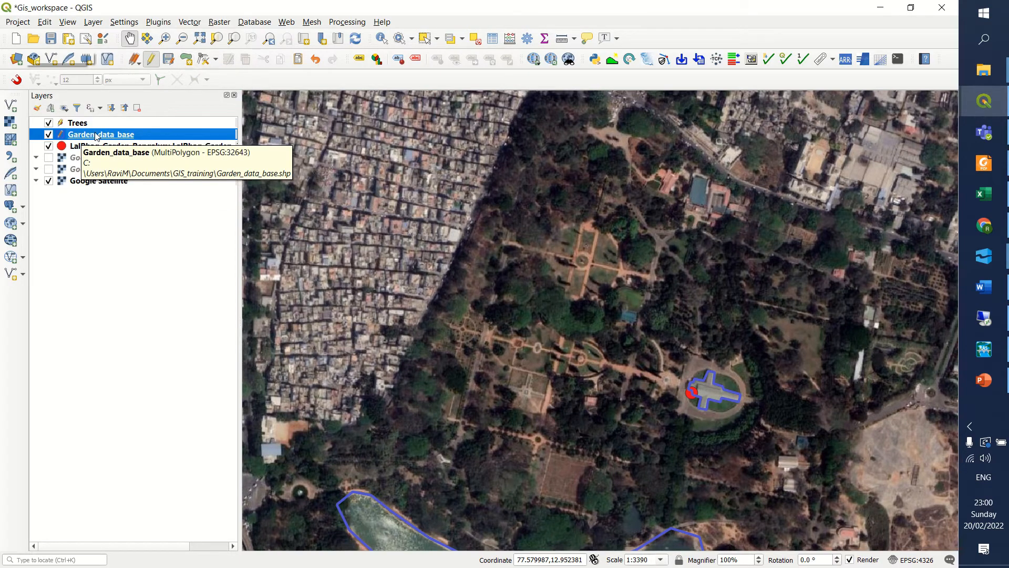
{"action": "left_click", "coordinate": [72, 124]}
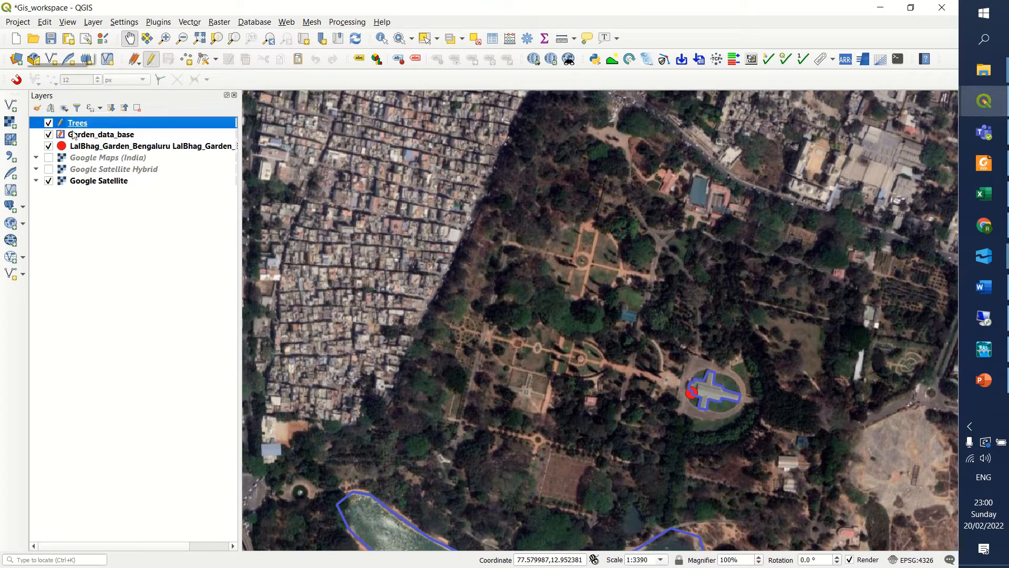
{"action": "left_click", "coordinate": [77, 136]}
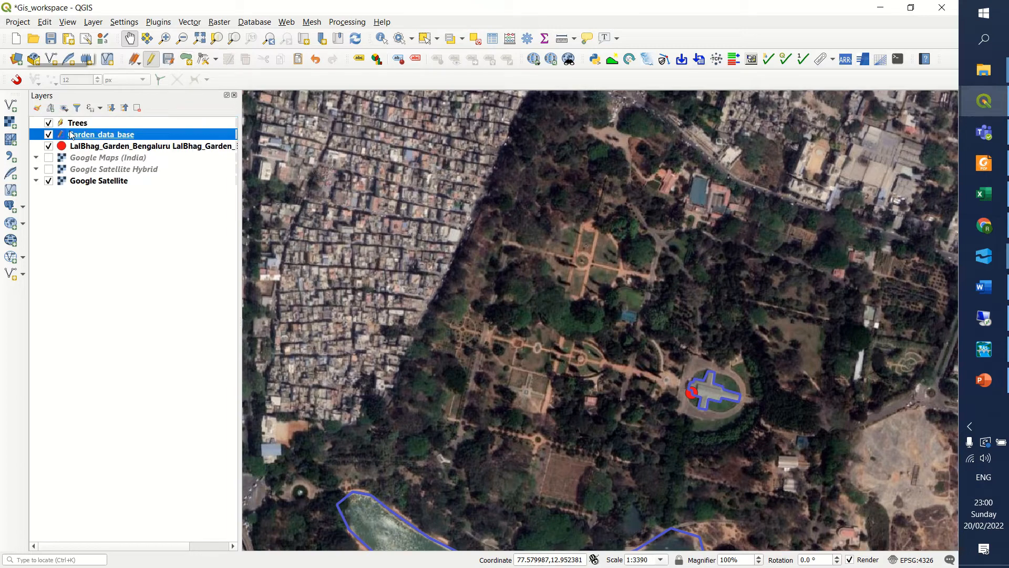
Add a Trees point on the large tree northeast of the cross-shaped garden paths, with id 1, type tree and its feature name filled in.
{"action": "left_click", "coordinate": [94, 122]}
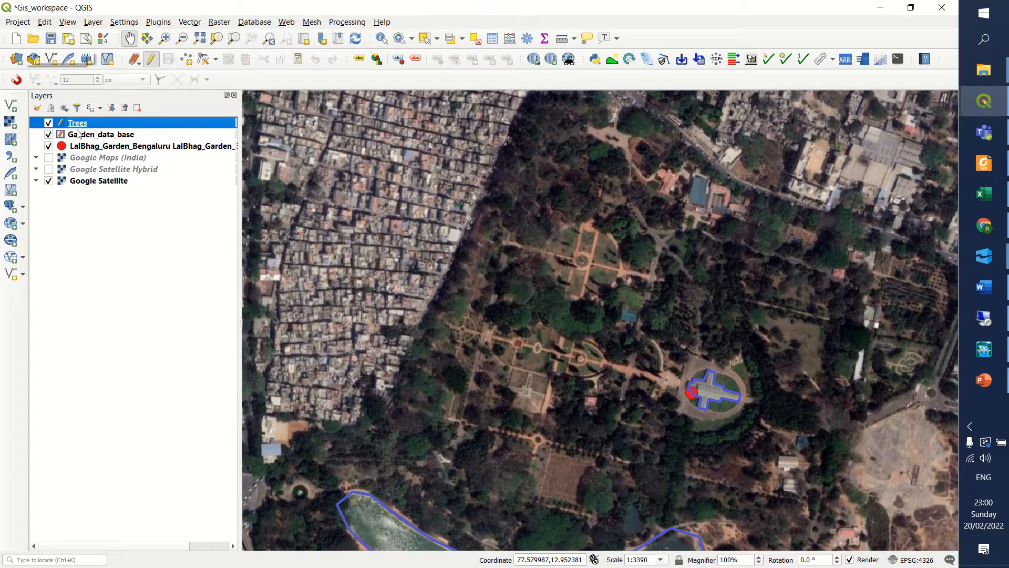
{"action": "left_click", "coordinate": [188, 61]}
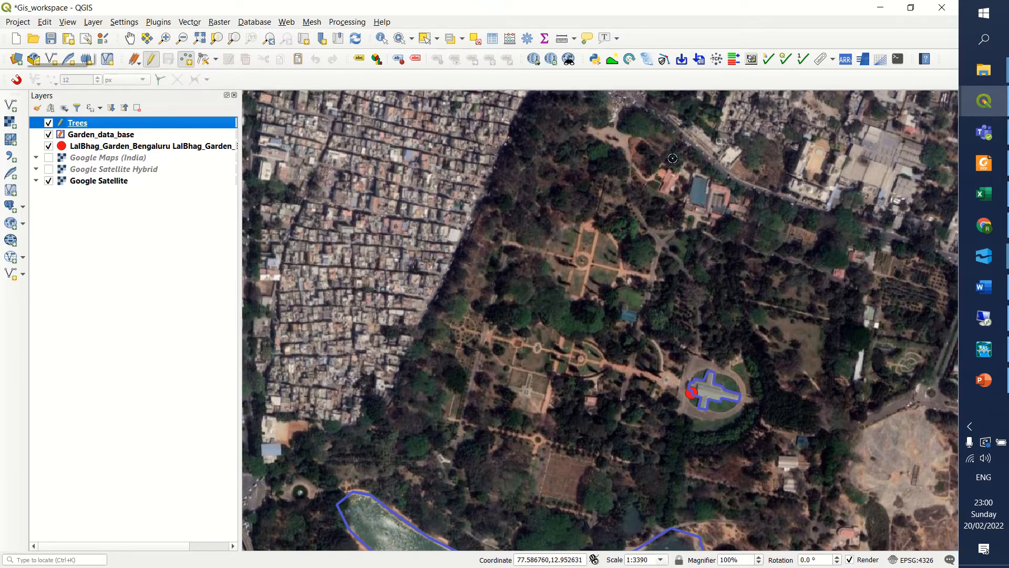
{"action": "scroll", "coordinate": [619, 193], "scroll_direction": "up", "scroll_amount": 1}
{"action": "scroll", "coordinate": [609, 271], "scroll_direction": "up", "scroll_amount": 1}
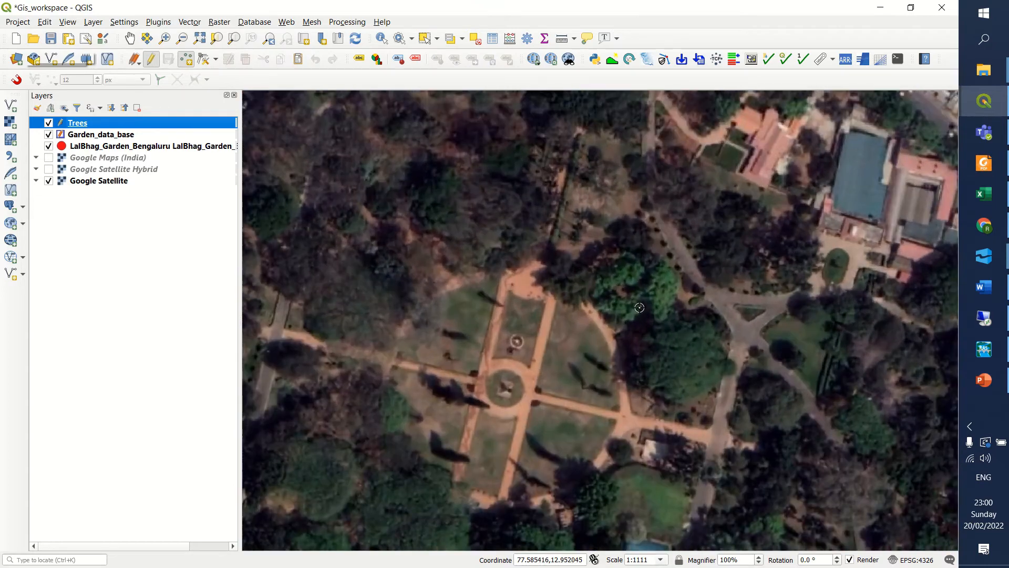
{"action": "left_click", "coordinate": [670, 287]}
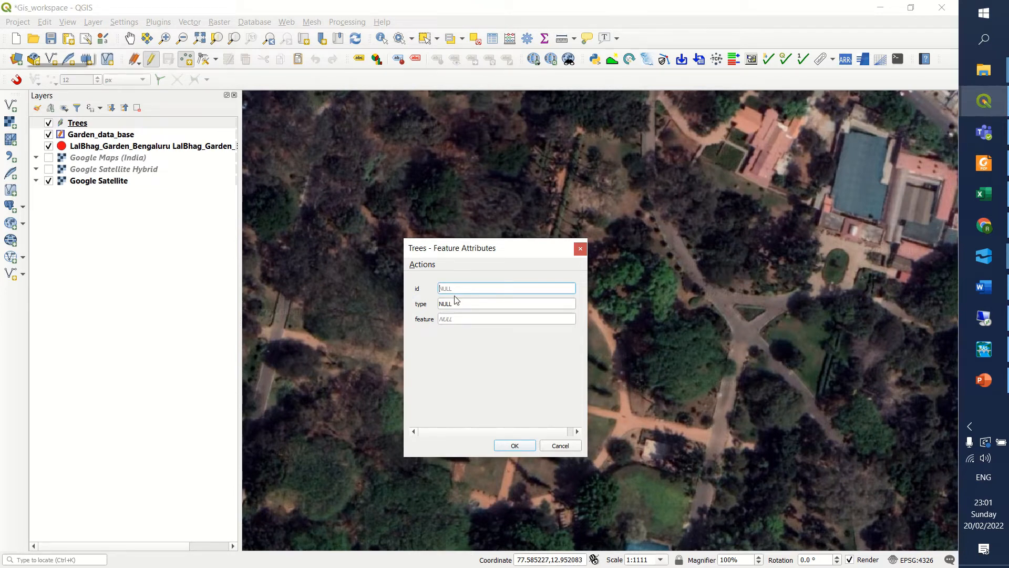
{"action": "type", "text": "1"}
{"action": "key", "text": "Tab"}
{"action": "type", "text": "t"}
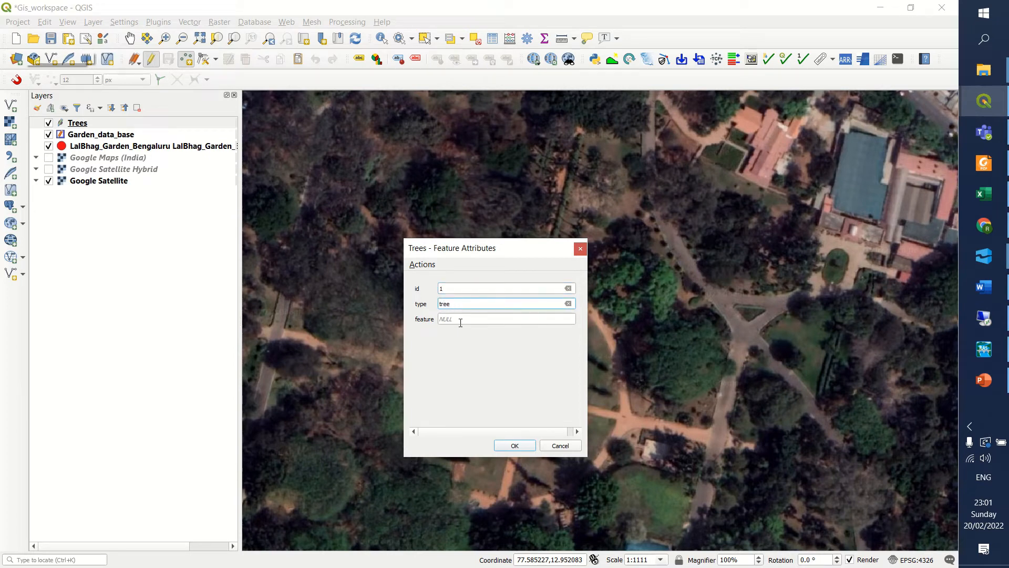
{"action": "key", "text": "Tab"}
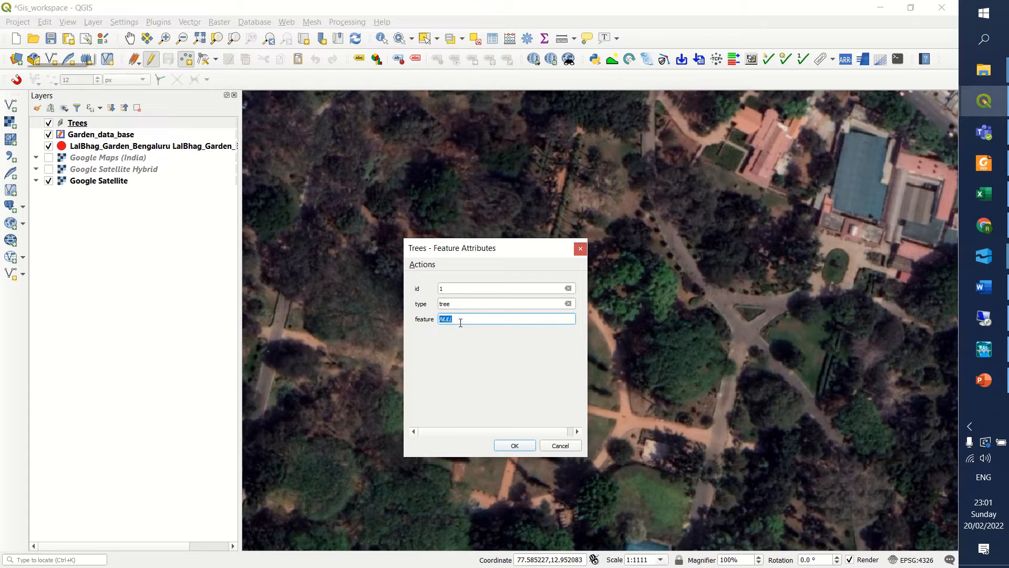
{"action": "type", "text": "neem"}
{"action": "left_click", "coordinate": [508, 444]}
Add a second Trees point on the tree southwest of the cross-shaped paths, with id 2, type tree and its feature name filled in.
{"action": "scroll", "coordinate": [561, 268], "scroll_direction": "down", "scroll_amount": 2}
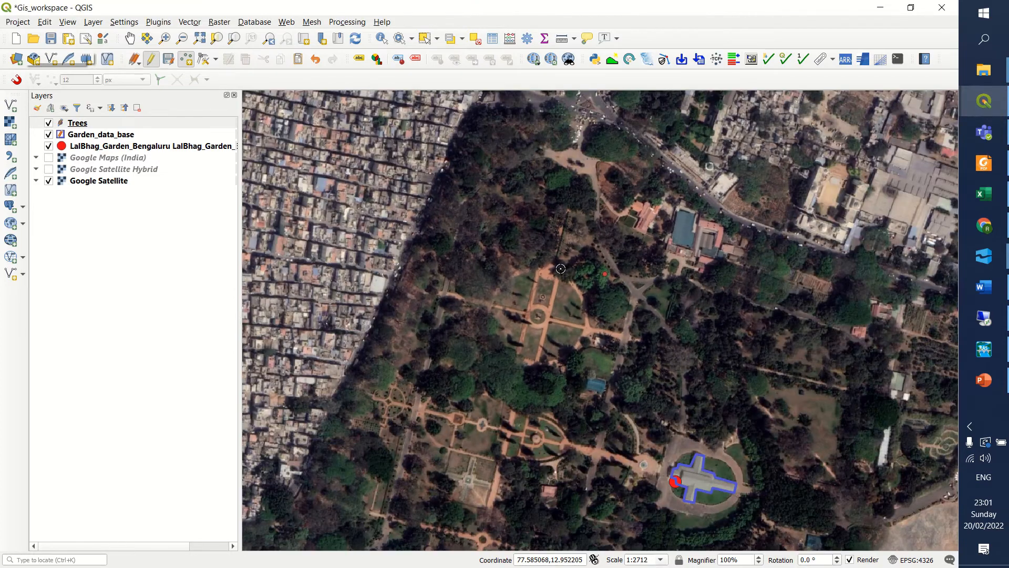
{"action": "left_click", "coordinate": [463, 355]}
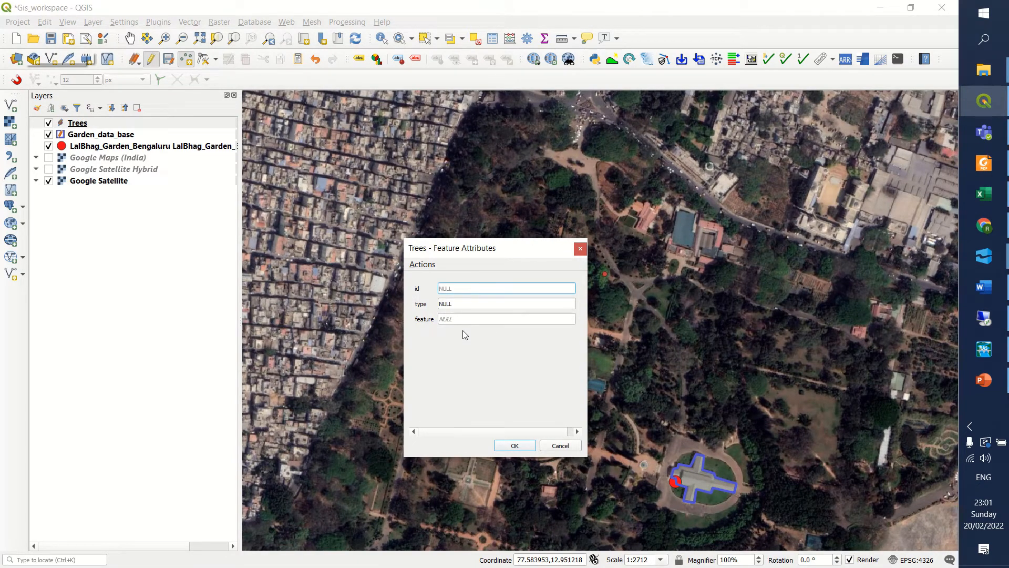
{"action": "type", "text": "2"}
{"action": "left_click", "coordinate": [468, 307]}
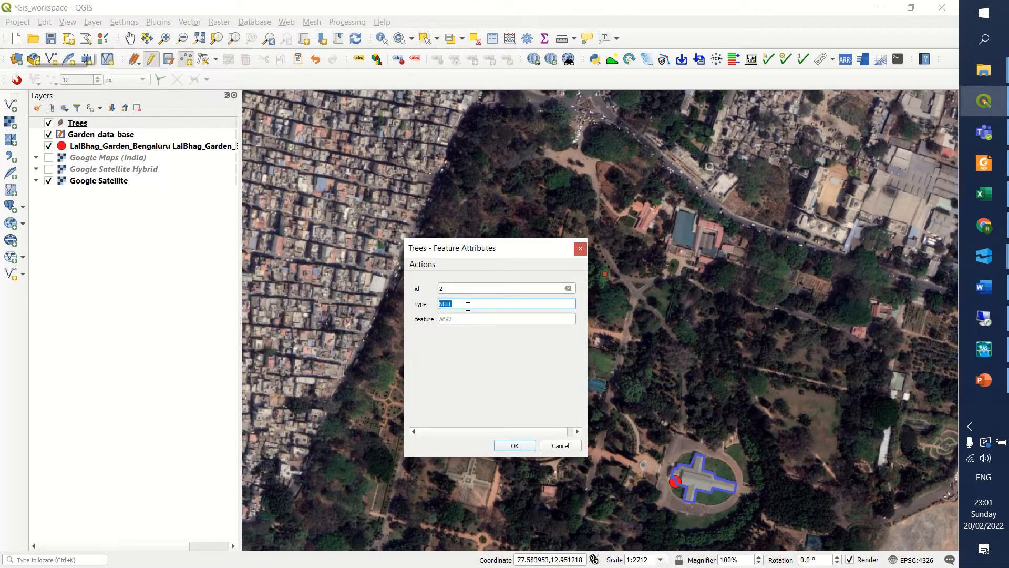
{"action": "type", "text": "tree"}
{"action": "left_click", "coordinate": [459, 317]}
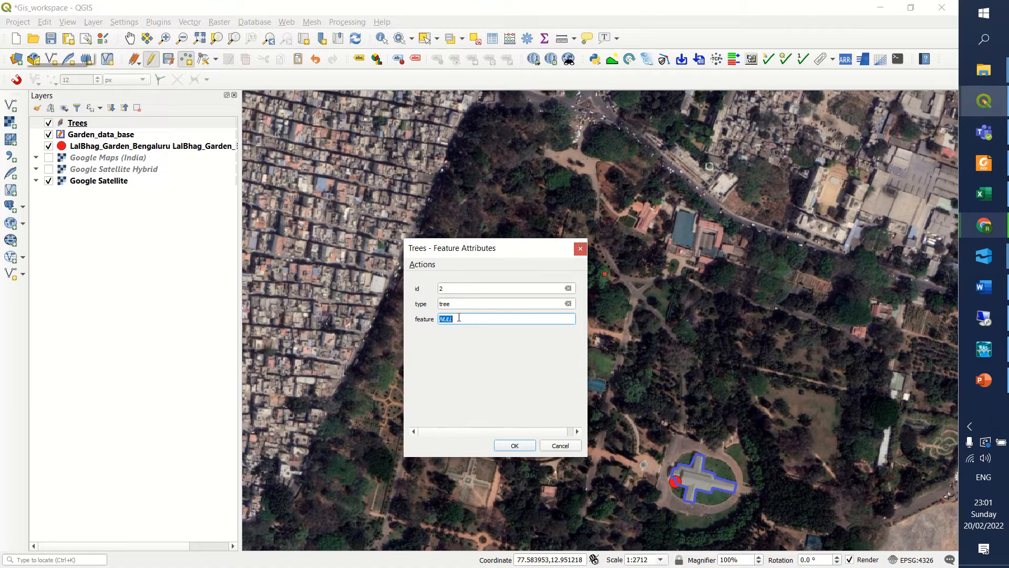
{"action": "type", "text": "neem"}
{"action": "left_click", "coordinate": [514, 445]}
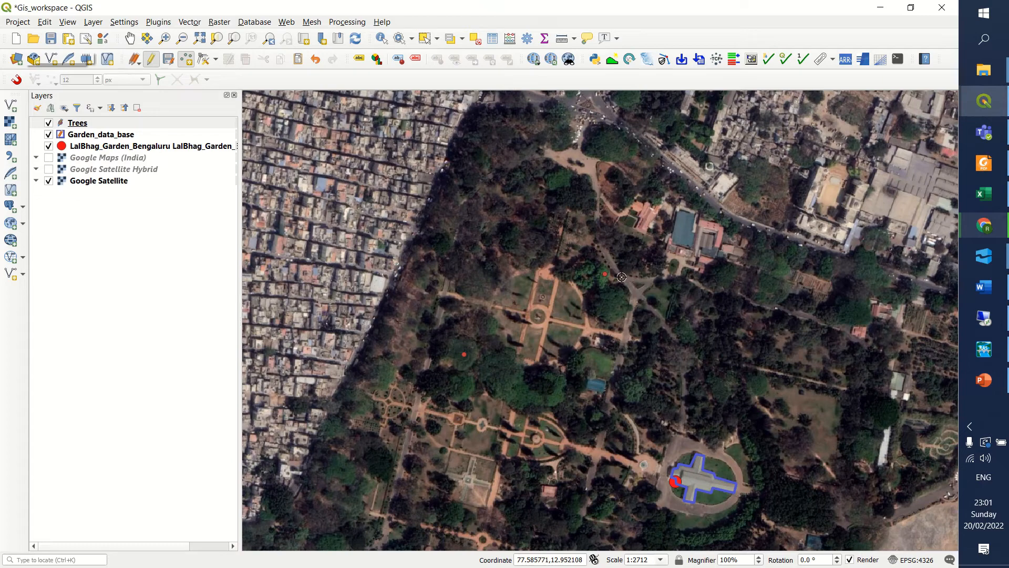
Digitize a narrow Garden_data_base polygon along the straight road west of the fountain square, ending at the orange garden paths.
{"action": "scroll", "coordinate": [622, 277], "scroll_direction": "down", "scroll_amount": 2}
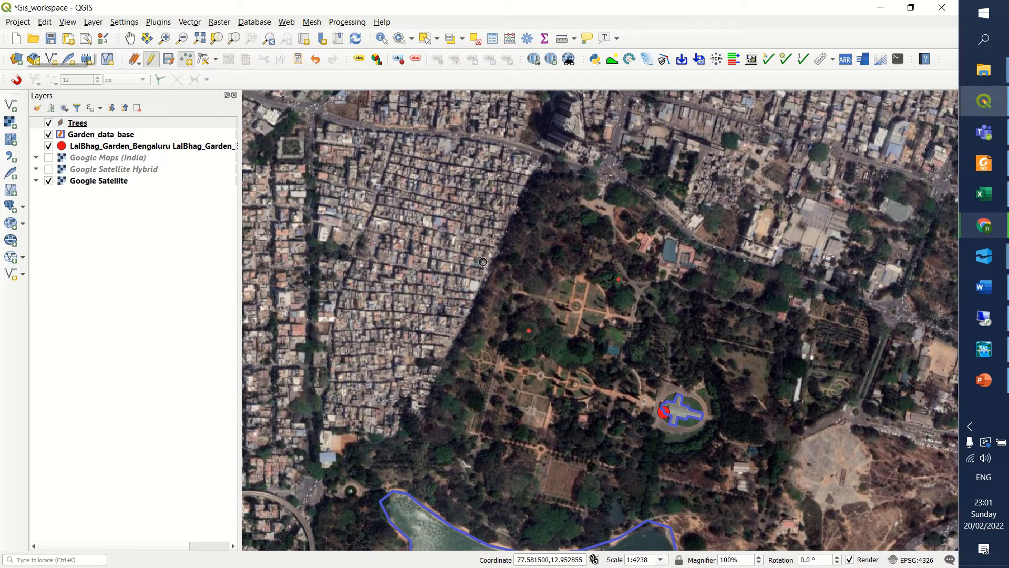
{"action": "scroll", "coordinate": [568, 255], "scroll_direction": "down", "scroll_amount": 1}
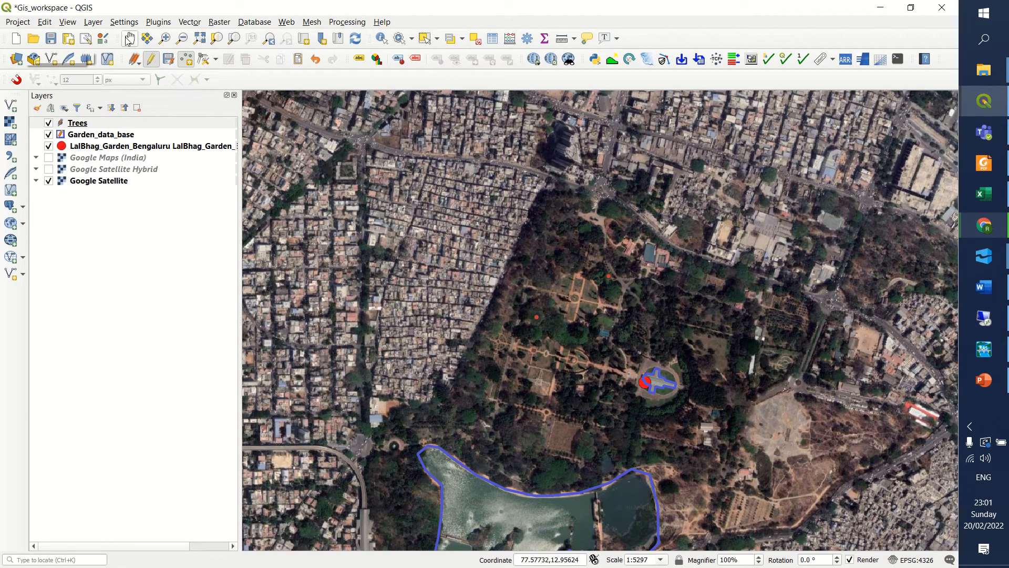
{"action": "left_click", "coordinate": [129, 39]}
{"action": "left_click_drag", "start_coordinate": [540, 342], "coordinate": [491, 244]}
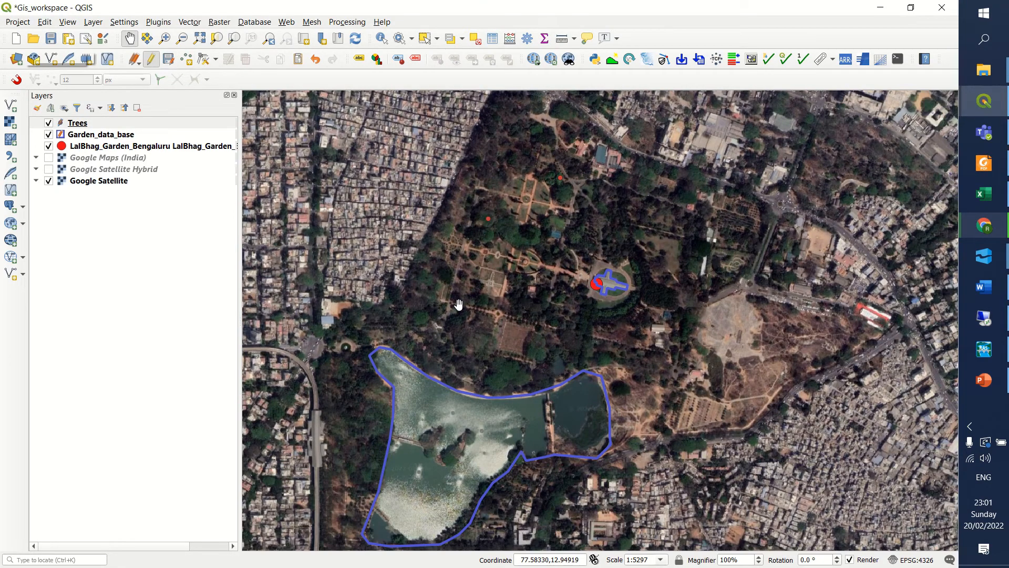
{"action": "scroll", "coordinate": [574, 243], "scroll_direction": "up", "scroll_amount": 4}
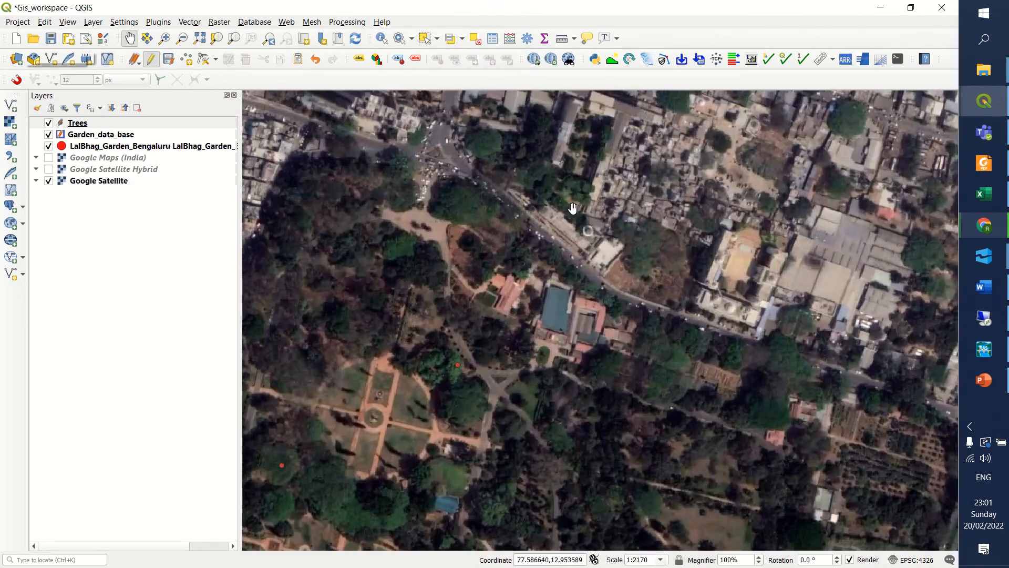
{"action": "left_click_drag", "start_coordinate": [497, 271], "coordinate": [631, 115]}
{"action": "left_click_drag", "start_coordinate": [393, 273], "coordinate": [489, 246]}
{"action": "left_click_drag", "start_coordinate": [424, 339], "coordinate": [448, 309]}
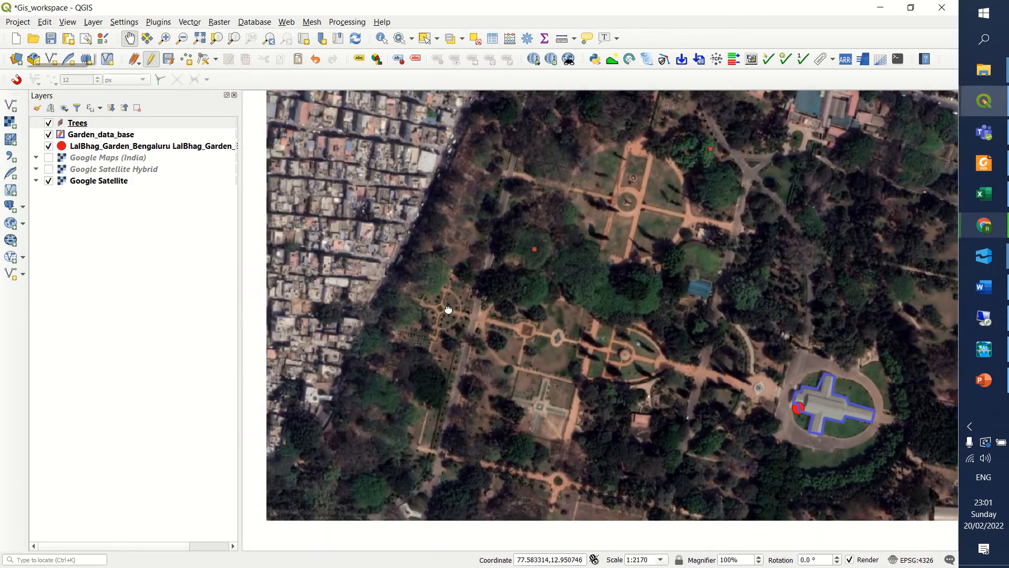
{"action": "scroll", "coordinate": [468, 354], "scroll_direction": "up", "scroll_amount": 2}
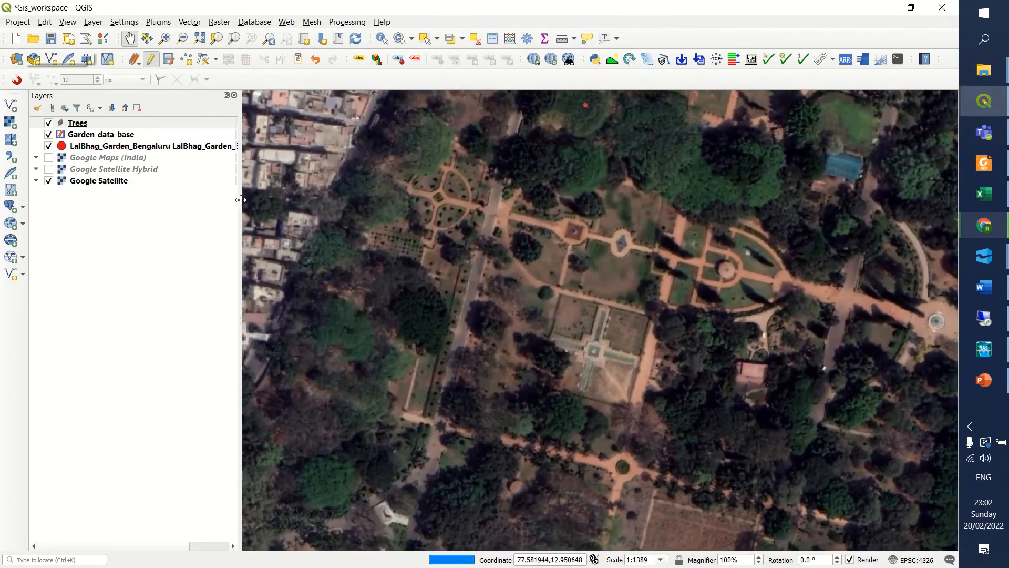
{"action": "left_click", "coordinate": [88, 138]}
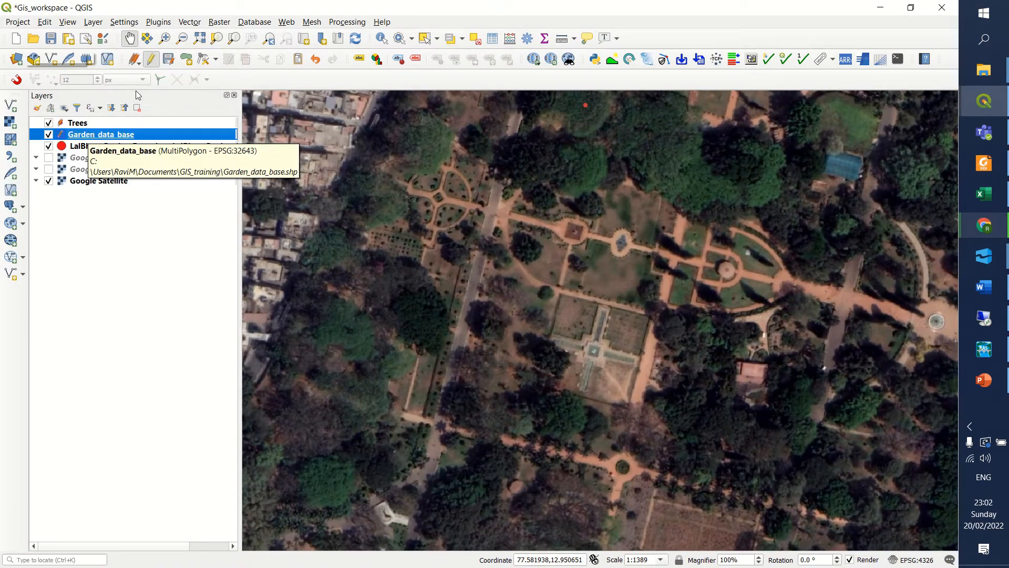
{"action": "left_click", "coordinate": [186, 60]}
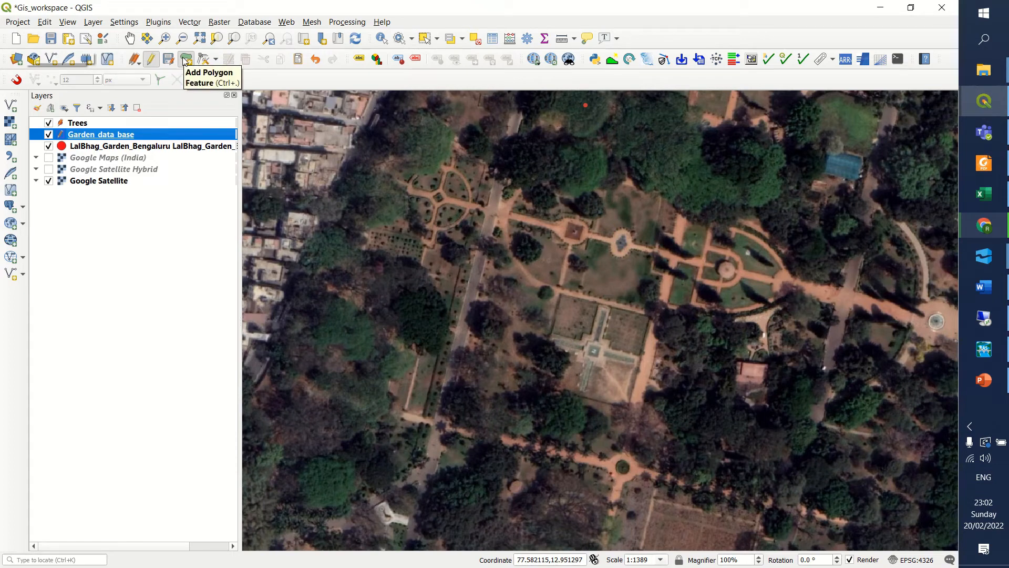
{"action": "left_click", "coordinate": [436, 416]}
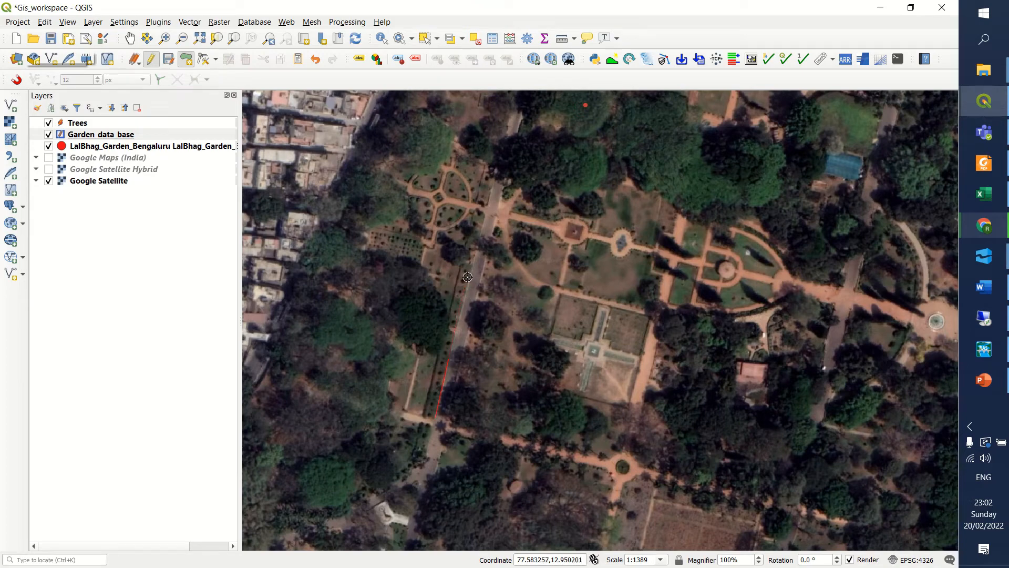
{"action": "left_click", "coordinate": [489, 200]}
{"action": "left_click", "coordinate": [499, 202]}
{"action": "right_click", "coordinate": [447, 420]}
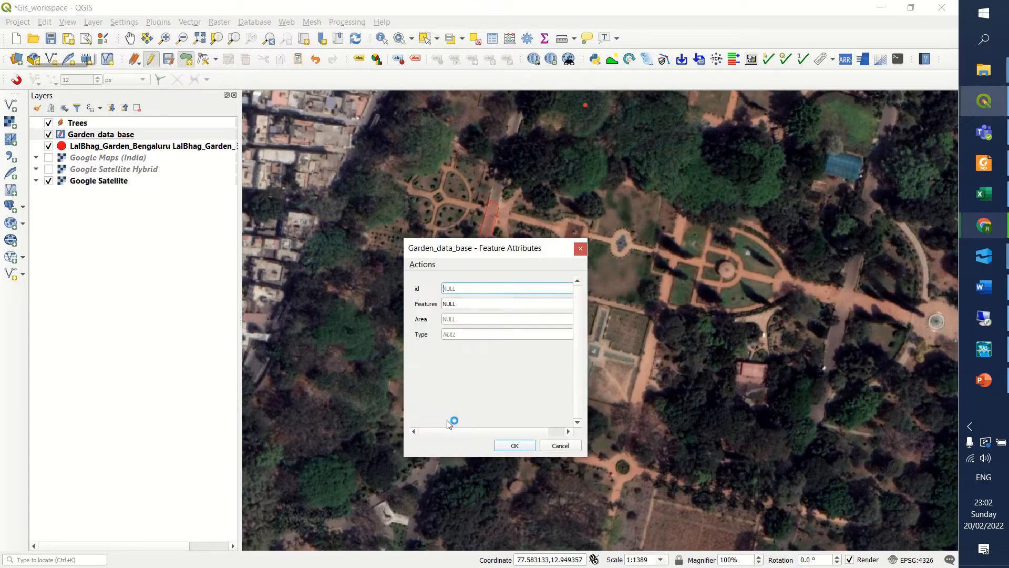
Fill in the new polygon's attributes with Features Road and Type cement, and accept the feature.
{"action": "left_click", "coordinate": [470, 304]}
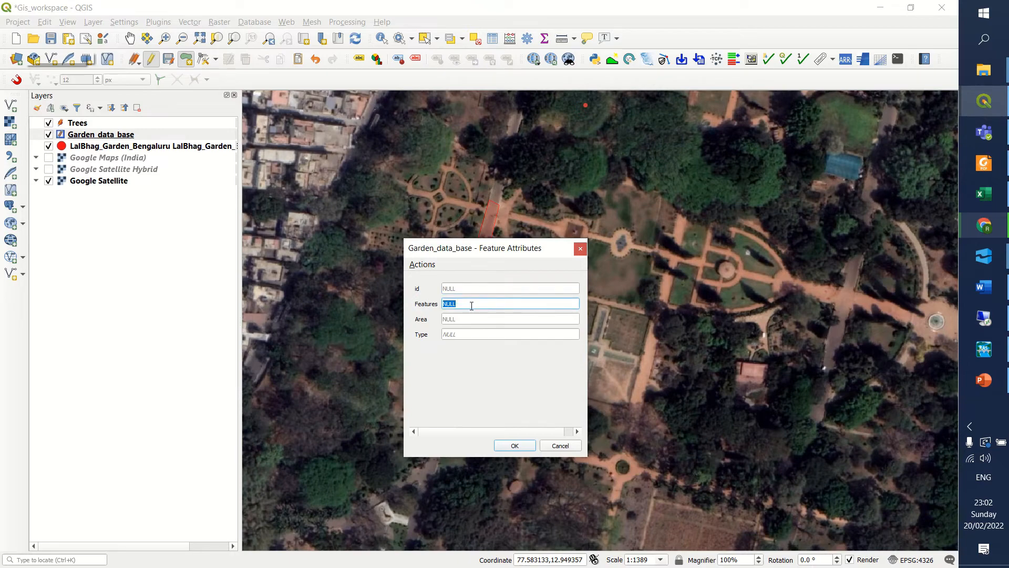
{"action": "type", "text": "Road"}
{"action": "left_click", "coordinate": [473, 332]}
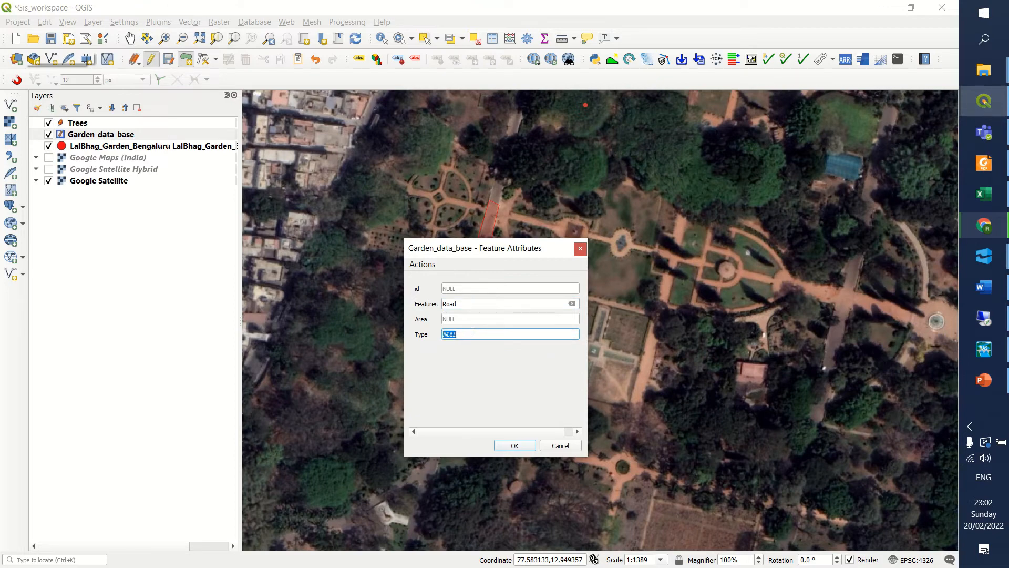
{"action": "type", "text": "cement"}
{"action": "left_click", "coordinate": [498, 388]}
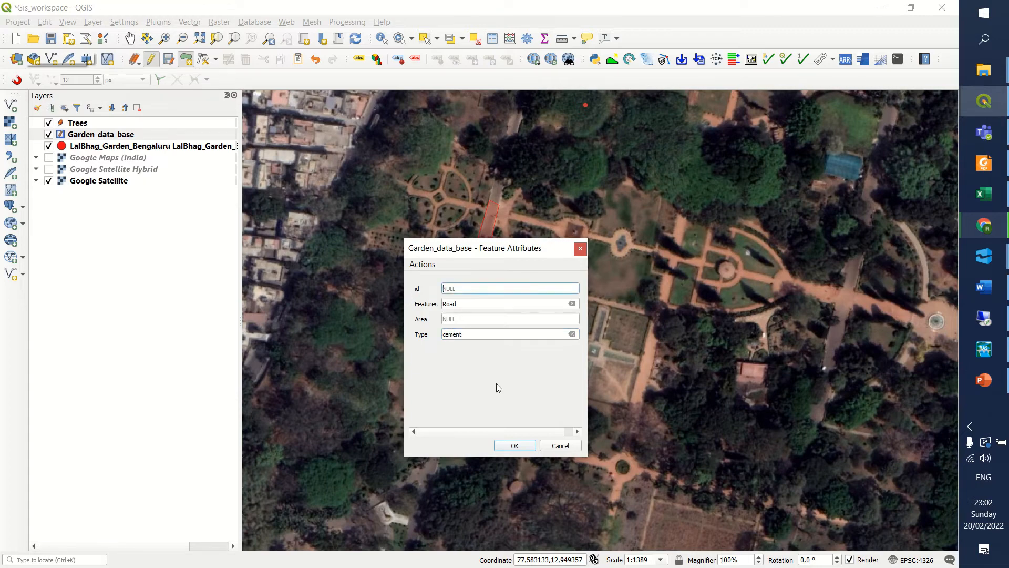
{"action": "left_click", "coordinate": [521, 446]}
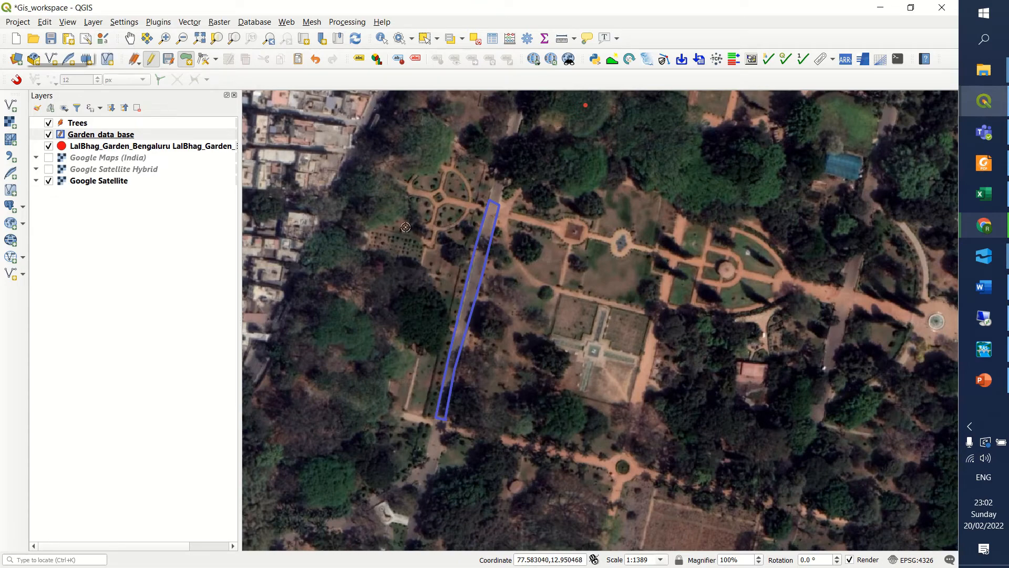
Save the layer edits of both Garden_data_base and Trees.
{"action": "left_click", "coordinate": [80, 142]}
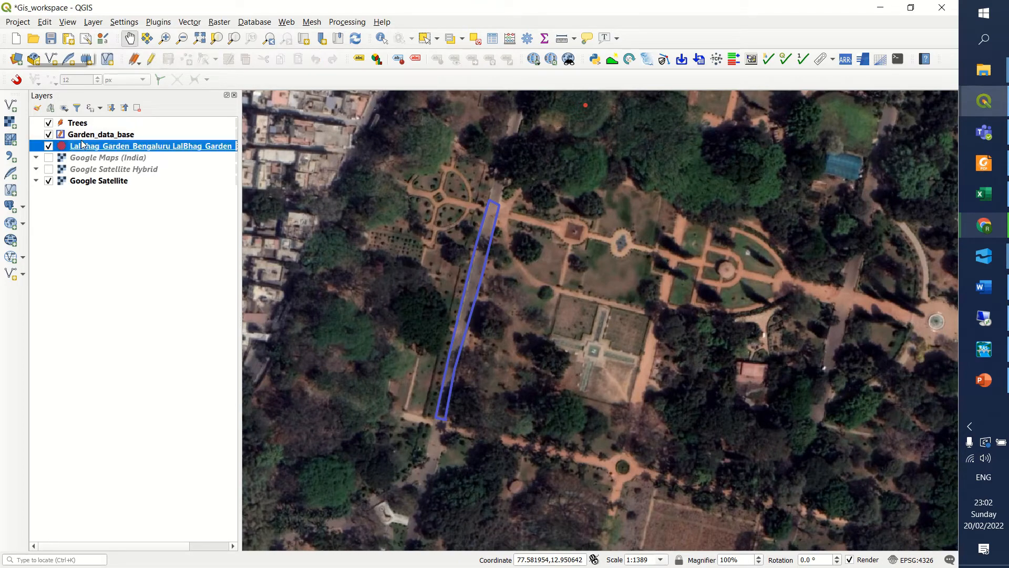
{"action": "left_click", "coordinate": [80, 135]}
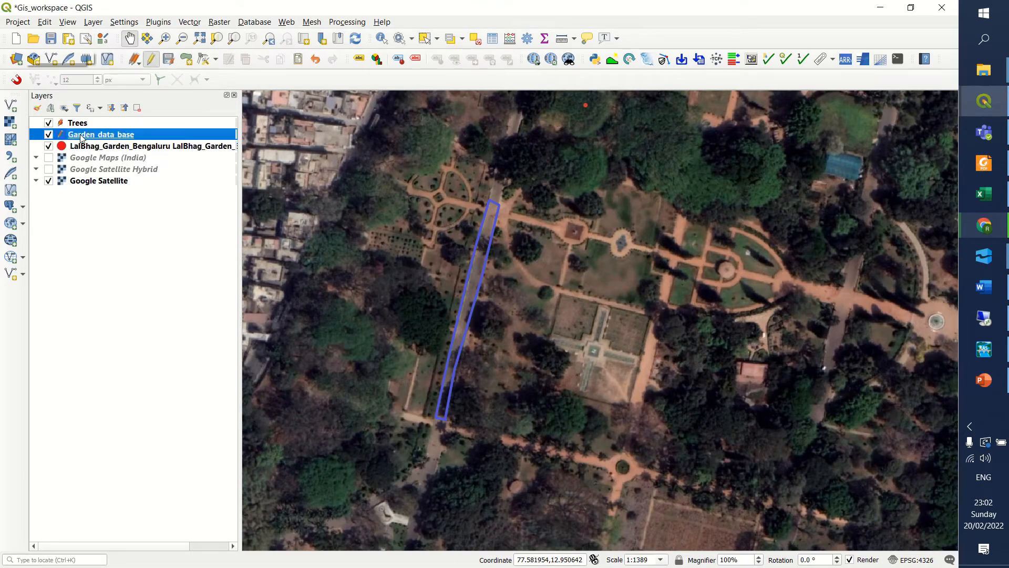
{"action": "left_click", "coordinate": [169, 59]}
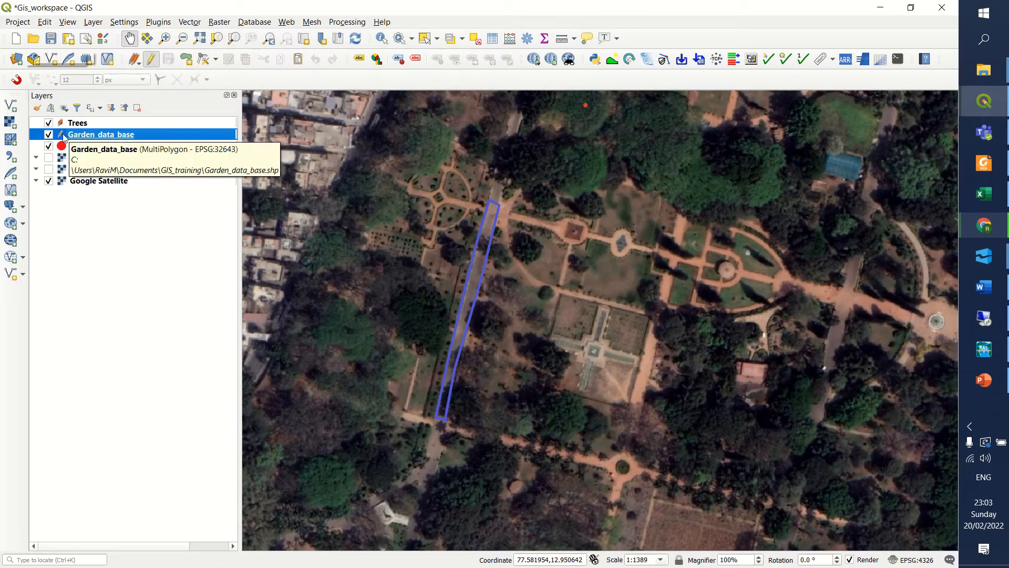
{"action": "left_click", "coordinate": [75, 125]}
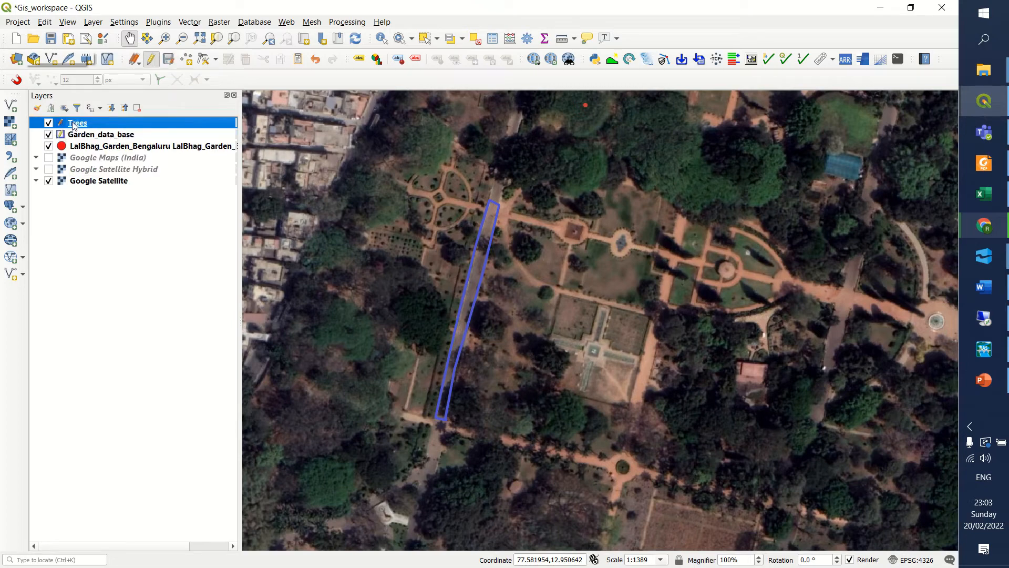
{"action": "left_click", "coordinate": [169, 60]}
Turn off editing for the Trees and Garden_data_base layers.
{"action": "left_click", "coordinate": [78, 137]}
{"action": "left_click", "coordinate": [73, 124]}
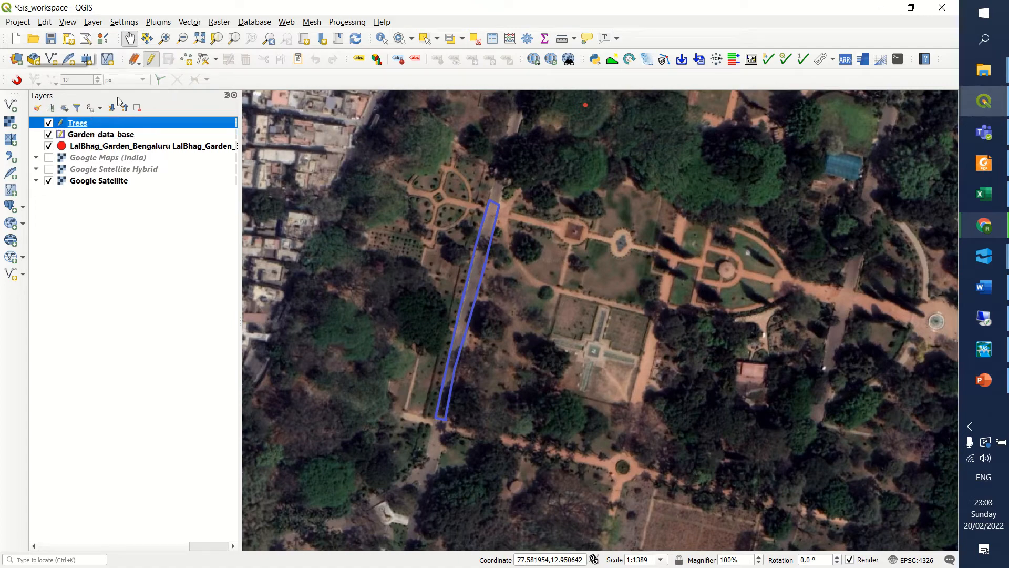
{"action": "left_click", "coordinate": [153, 62]}
{"action": "left_click", "coordinate": [99, 139]}
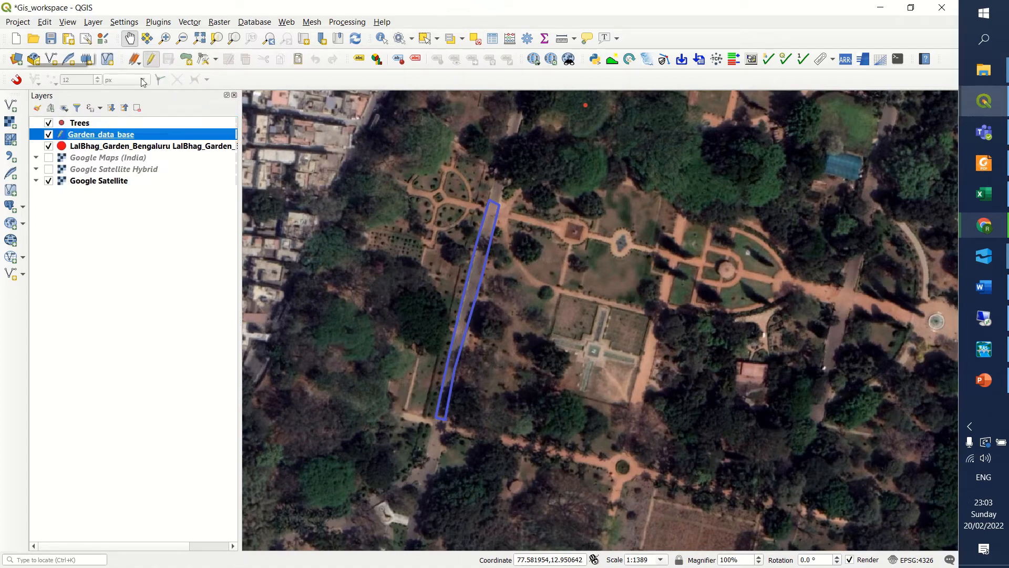
{"action": "left_click", "coordinate": [152, 62]}
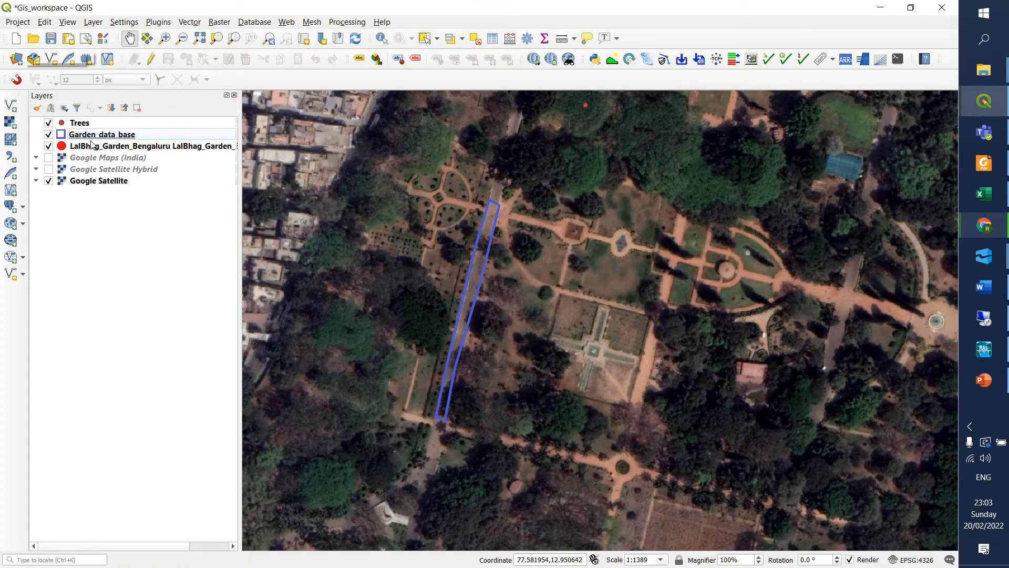
Turn editing on and back off for the Trees layer.
{"action": "left_click", "coordinate": [85, 124]}
{"action": "left_click", "coordinate": [88, 135]}
{"action": "left_click", "coordinate": [87, 124]}
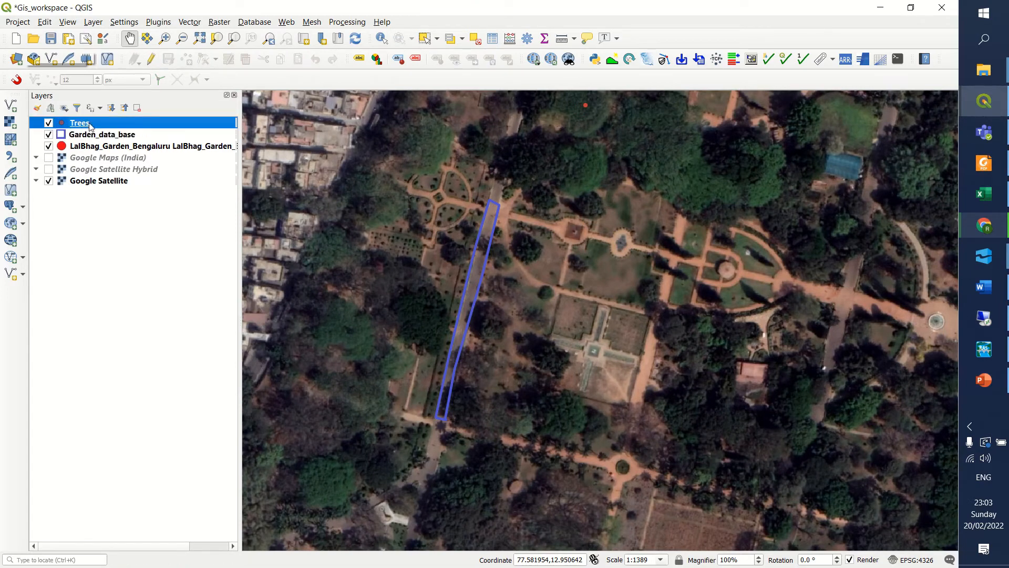
{"action": "left_click", "coordinate": [152, 60]}
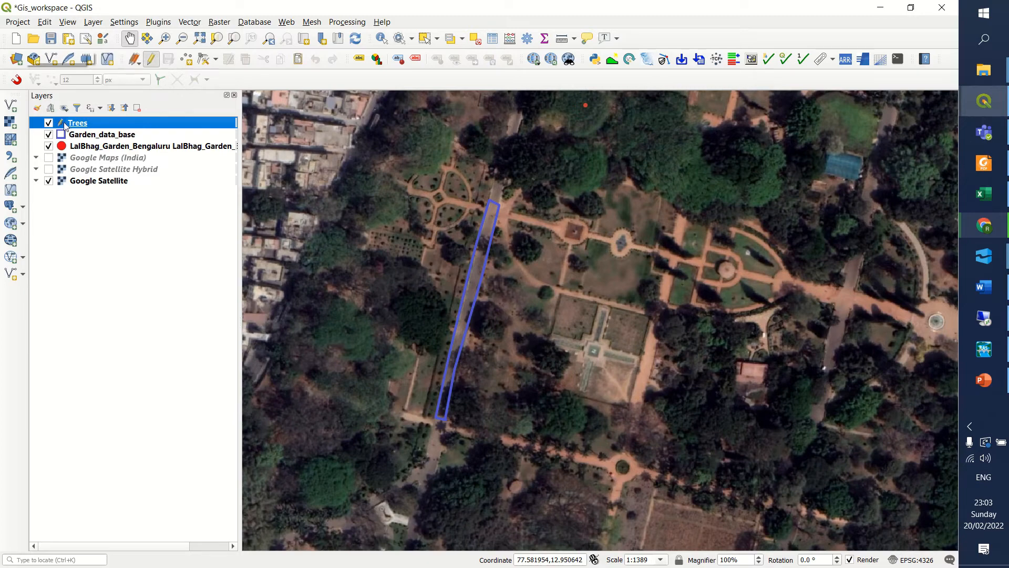
{"action": "left_click", "coordinate": [151, 58]}
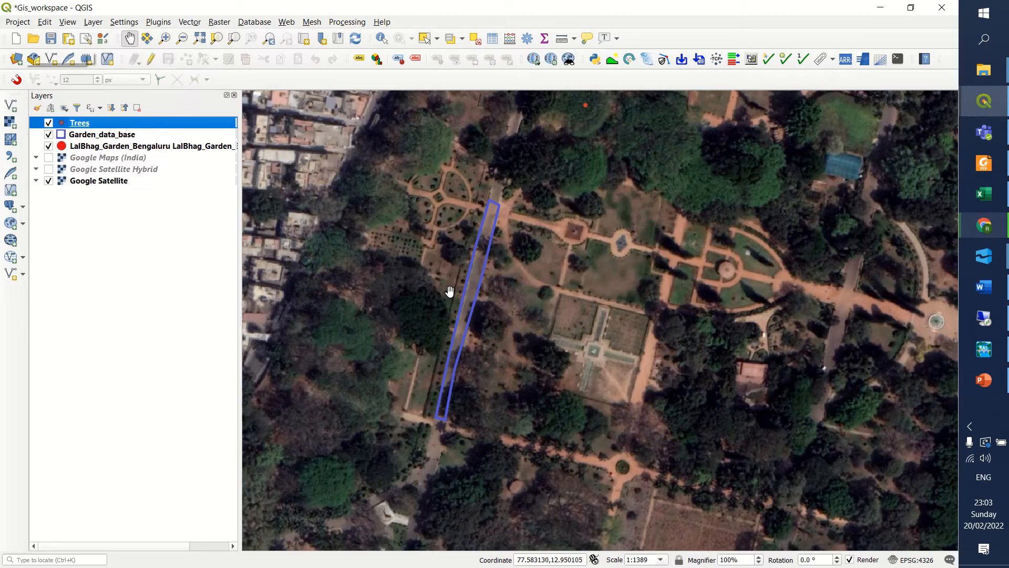
Open the attribute table of the Garden_data_base layer to review the digitized polygons' records.
{"action": "scroll", "coordinate": [580, 315], "scroll_direction": "down", "scroll_amount": 2}
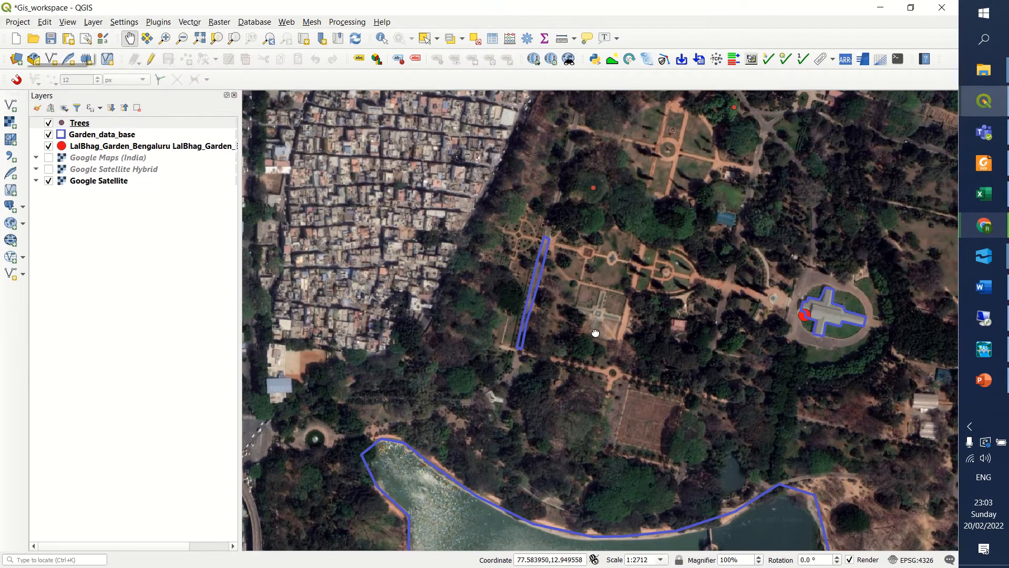
{"action": "scroll", "coordinate": [581, 314], "scroll_direction": "down", "scroll_amount": 2}
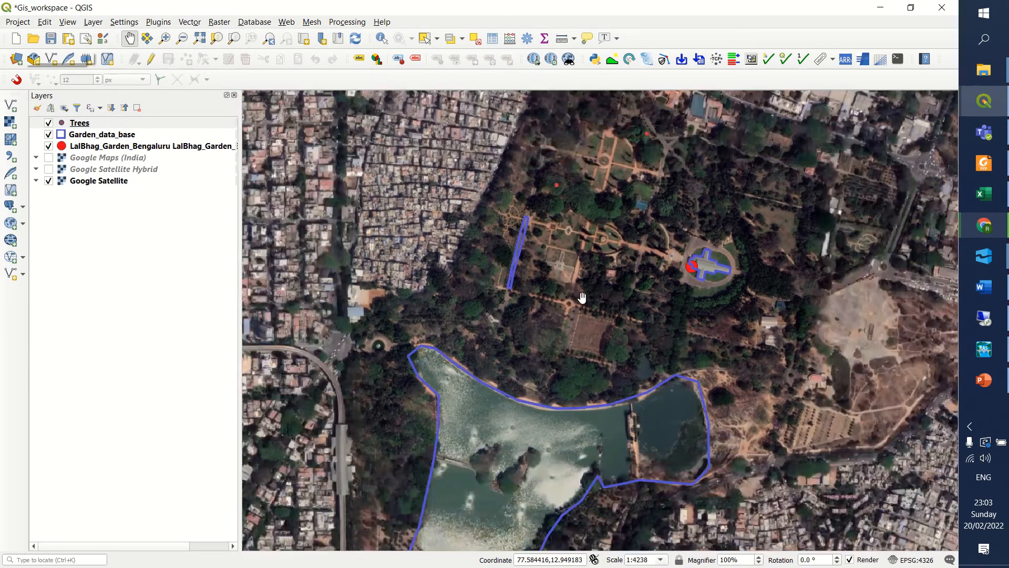
{"action": "scroll", "coordinate": [580, 297], "scroll_direction": "down", "scroll_amount": 1}
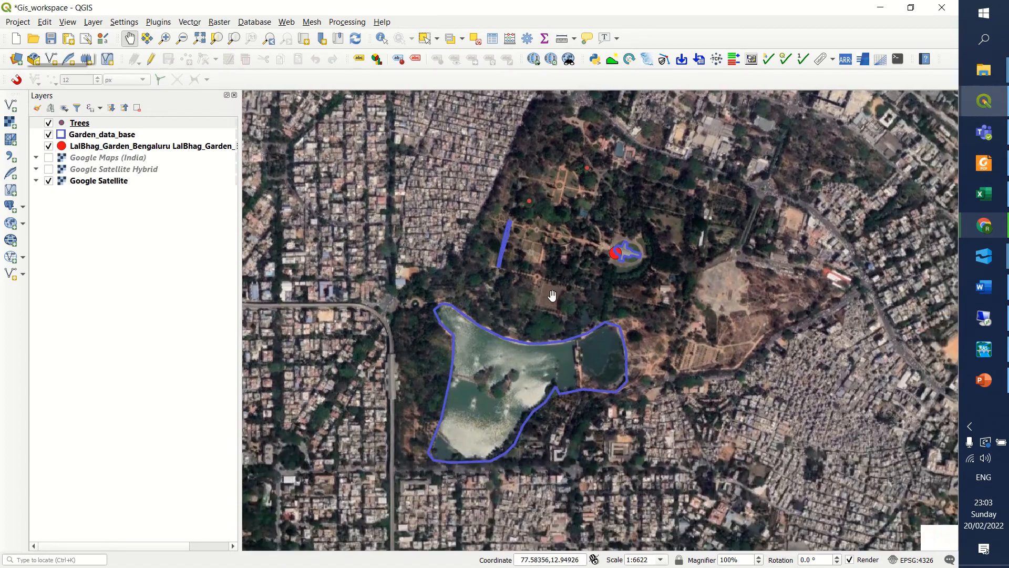
{"action": "left_click_drag", "start_coordinate": [600, 265], "coordinate": [589, 277]}
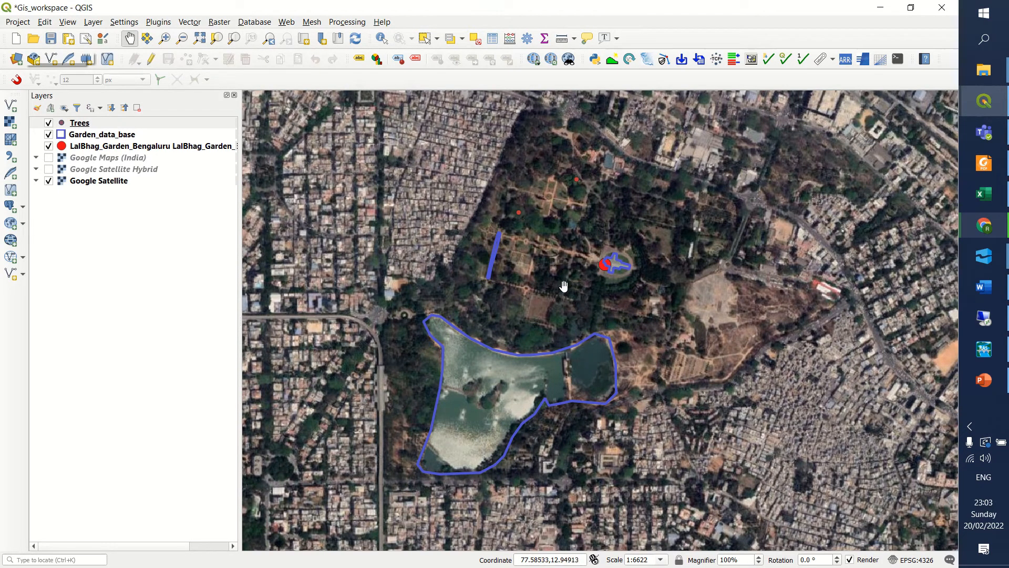
{"action": "scroll", "coordinate": [614, 257], "scroll_direction": "up", "scroll_amount": 1}
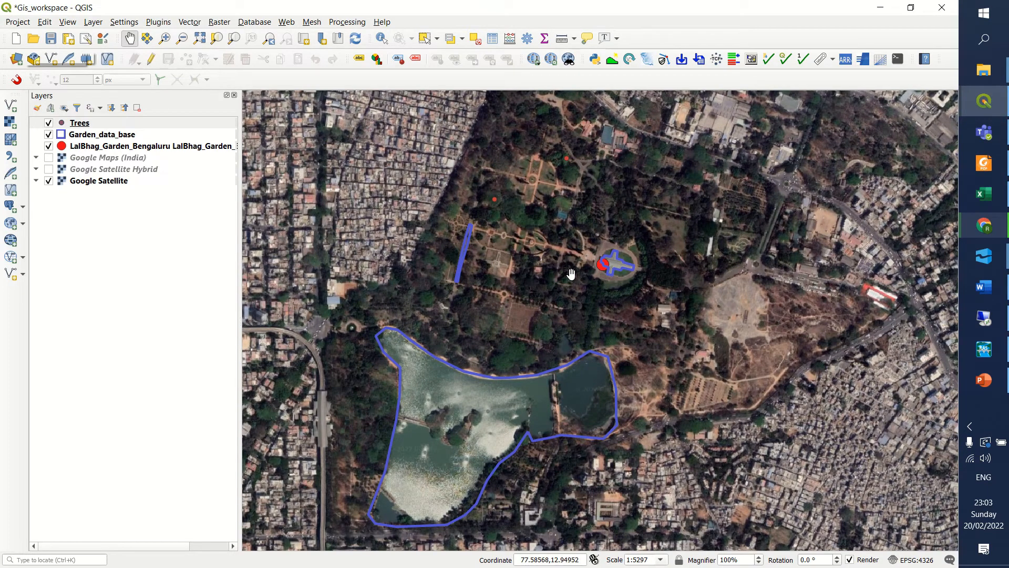
{"action": "left_click_drag", "start_coordinate": [563, 296], "coordinate": [600, 271]}
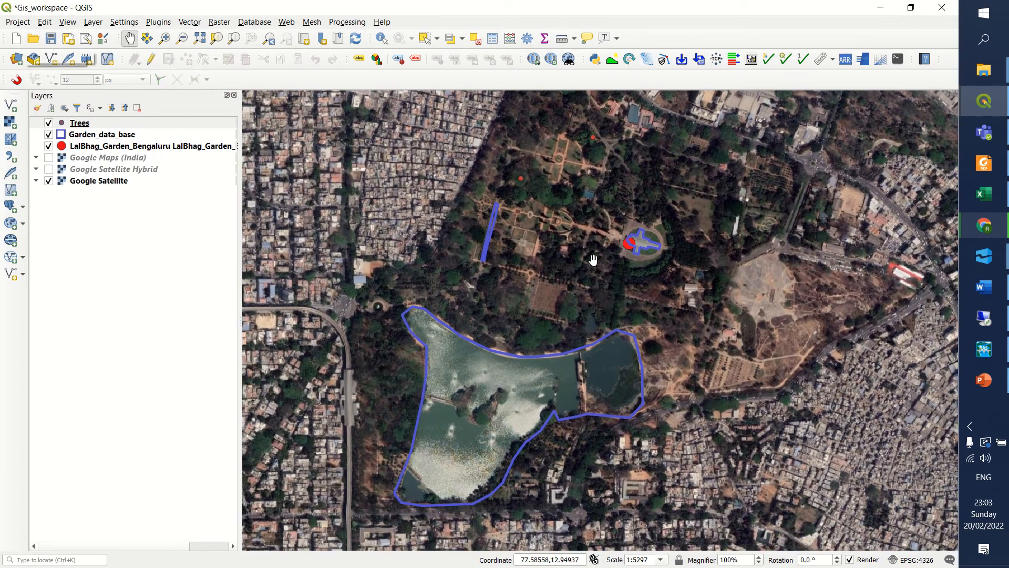
{"action": "right_click", "coordinate": [80, 134]}
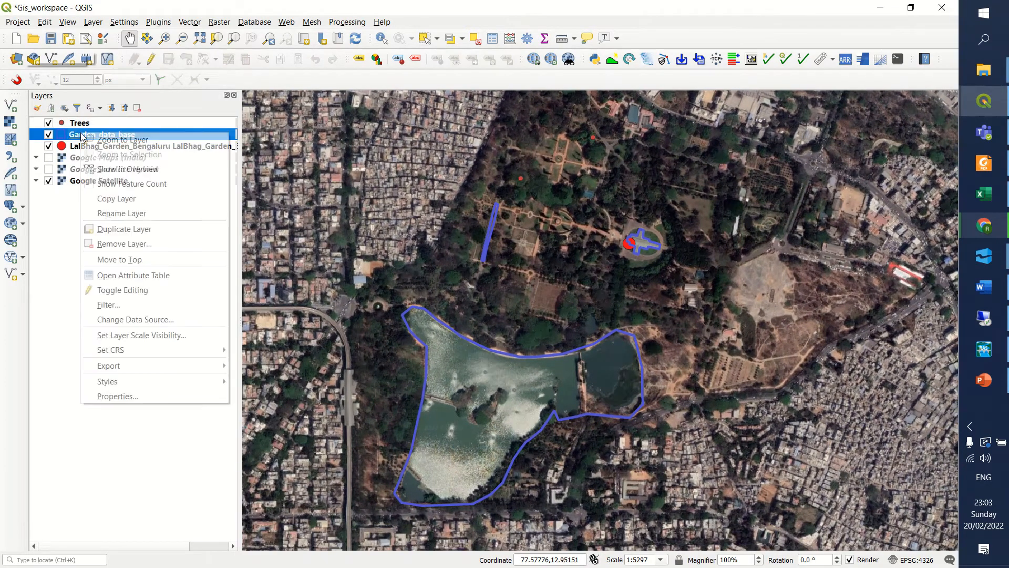
{"action": "left_click", "coordinate": [70, 212]}
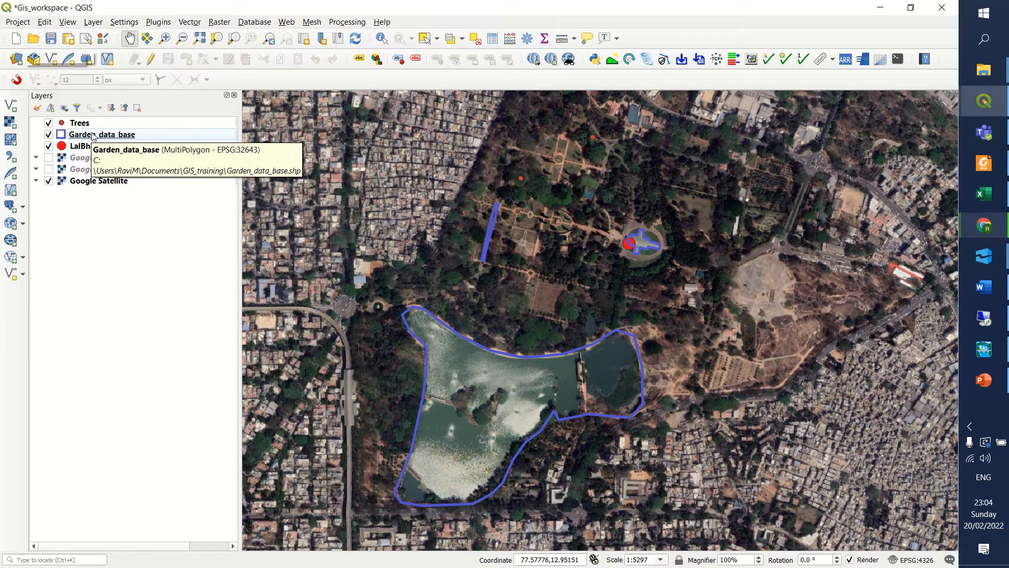
{"action": "right_click", "coordinate": [93, 136]}
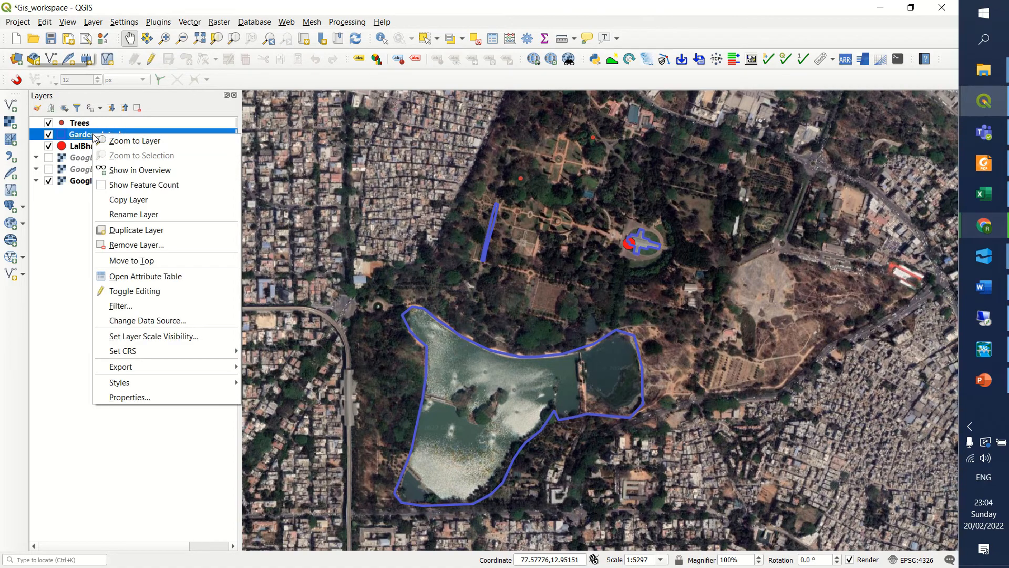
{"action": "left_click", "coordinate": [141, 276]}
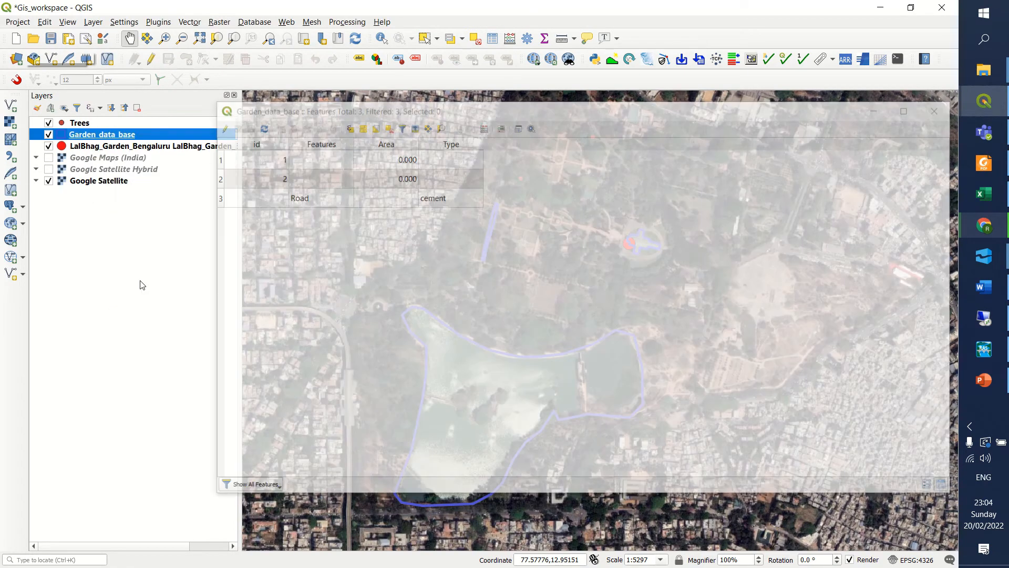
Open the Garden_data_base attribute table and sort the records by Area in ascending order to check its values.
{"action": "right_click", "coordinate": [94, 136]}
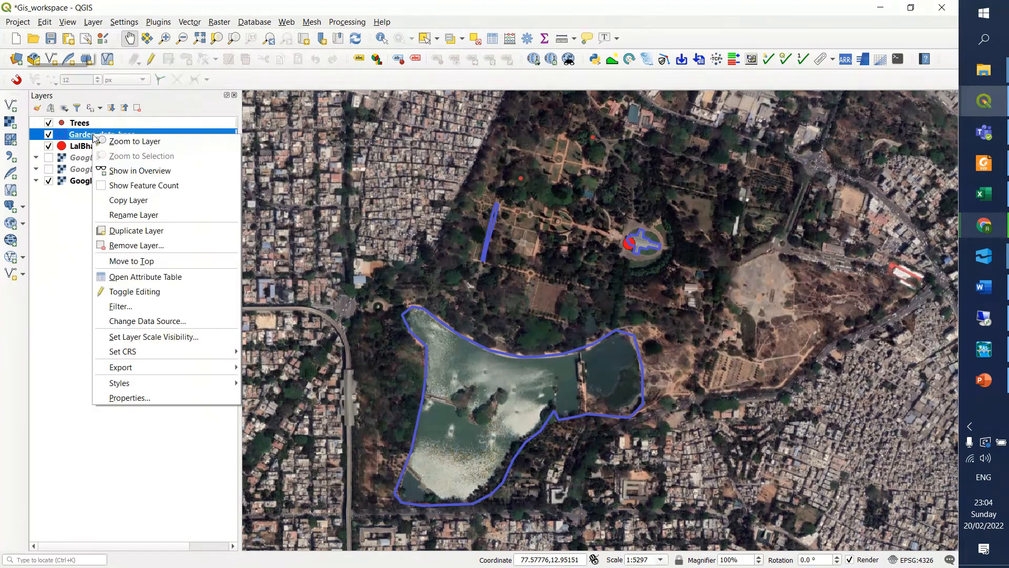
{"action": "left_click", "coordinate": [133, 278]}
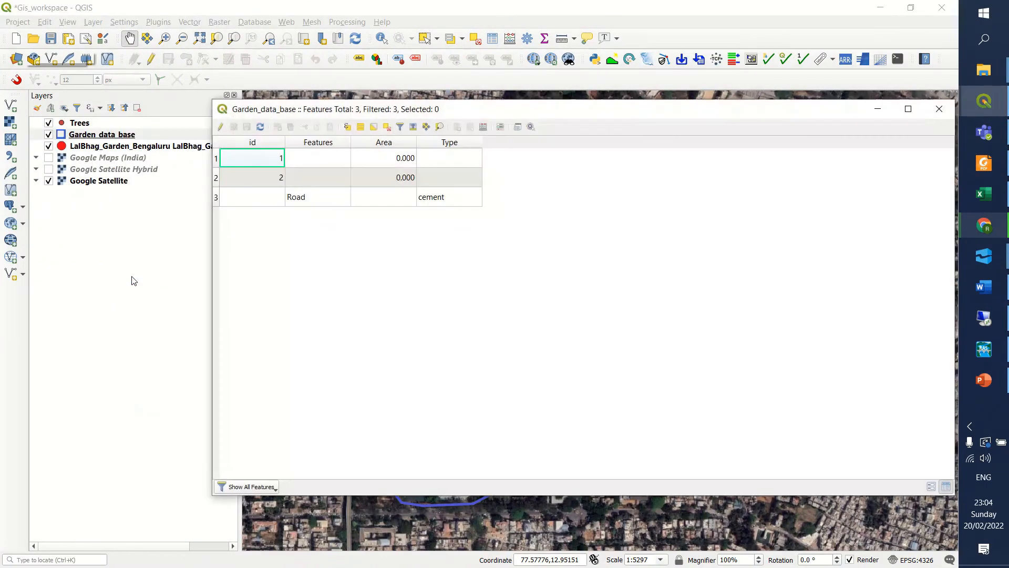
{"action": "left_click", "coordinate": [373, 147]}
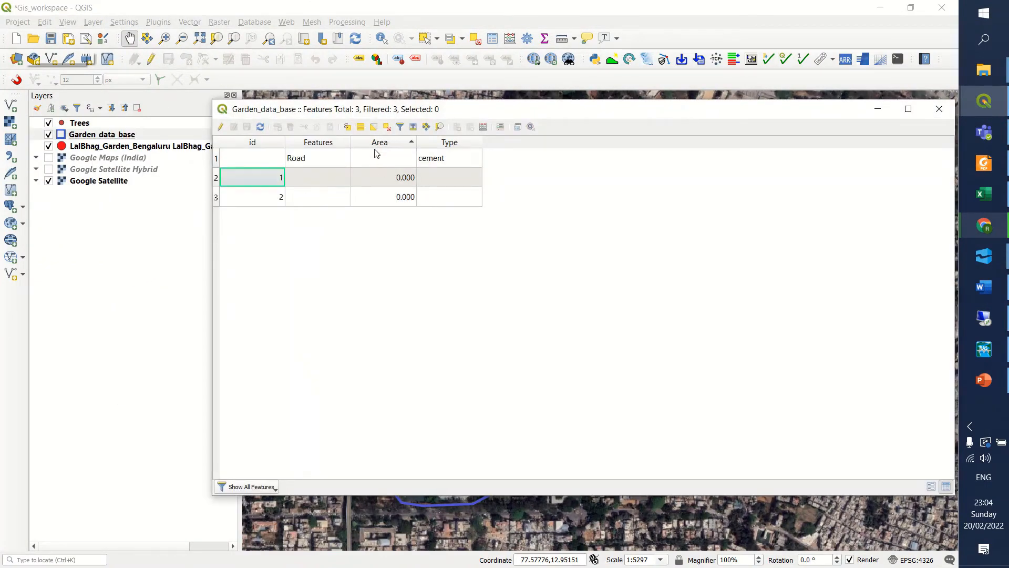
{"action": "left_click", "coordinate": [384, 147]}
{"action": "left_click", "coordinate": [394, 195]}
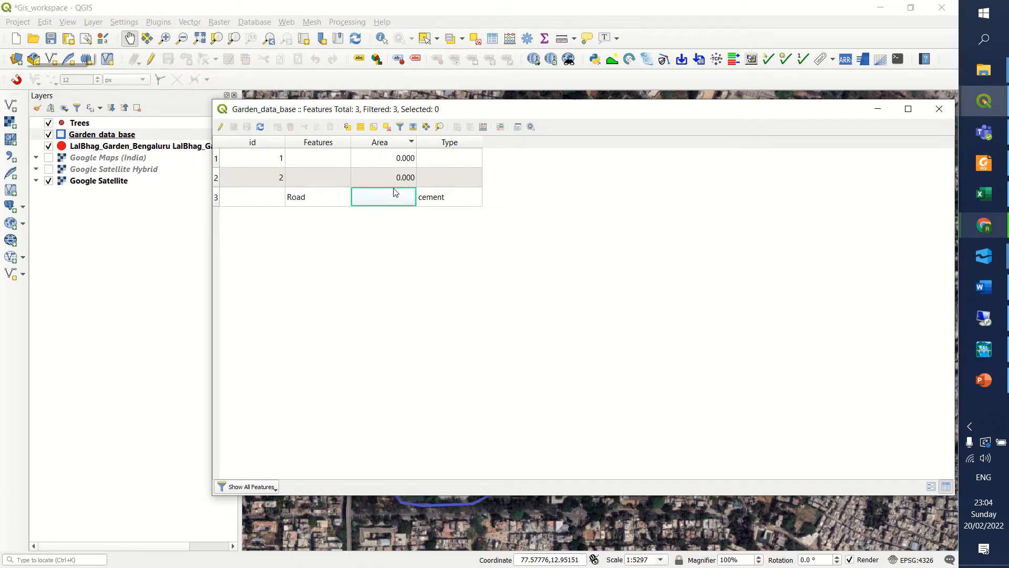
{"action": "left_click", "coordinate": [386, 147]}
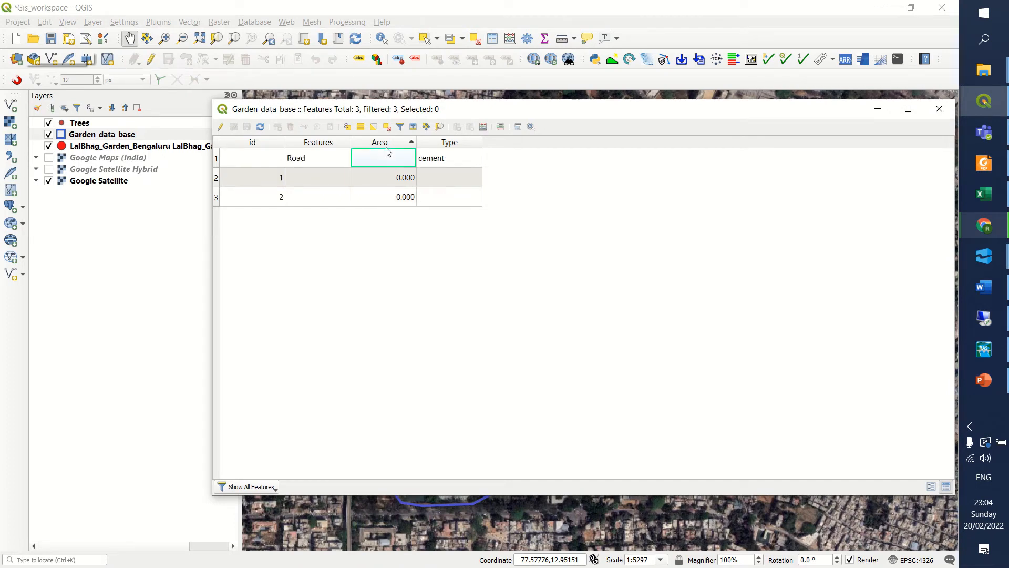
{"action": "left_click", "coordinate": [392, 190]}
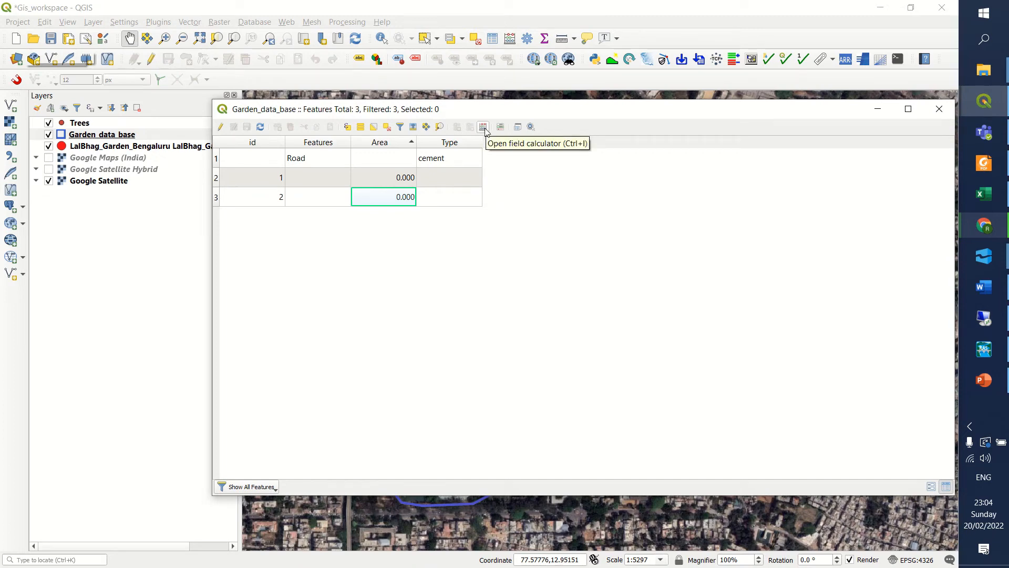
Open the field calculator for Garden_data_base and set it to update the existing Area field.
{"action": "left_click", "coordinate": [483, 128]}
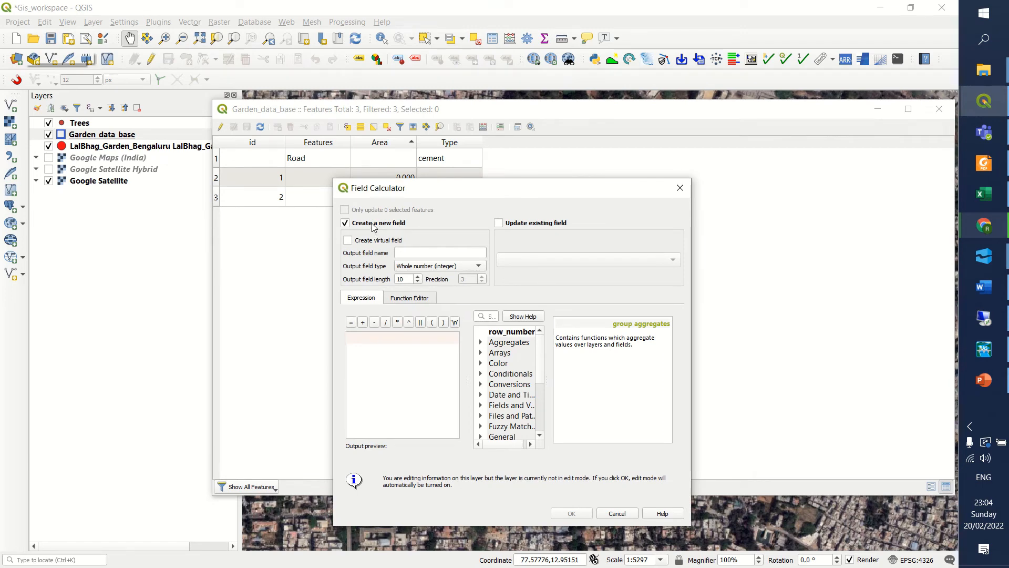
{"action": "left_click", "coordinate": [504, 224]}
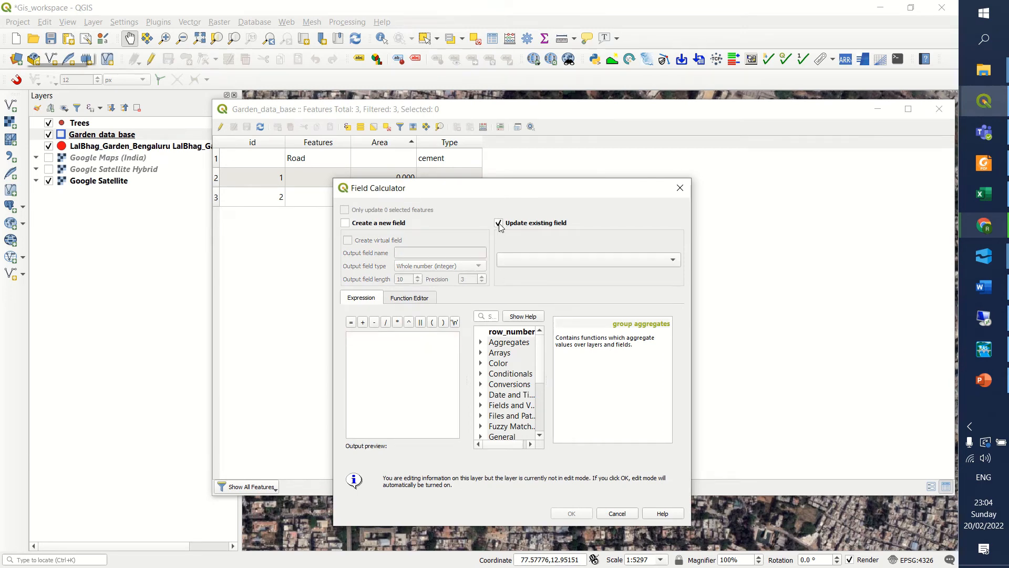
{"action": "left_click", "coordinate": [518, 264]}
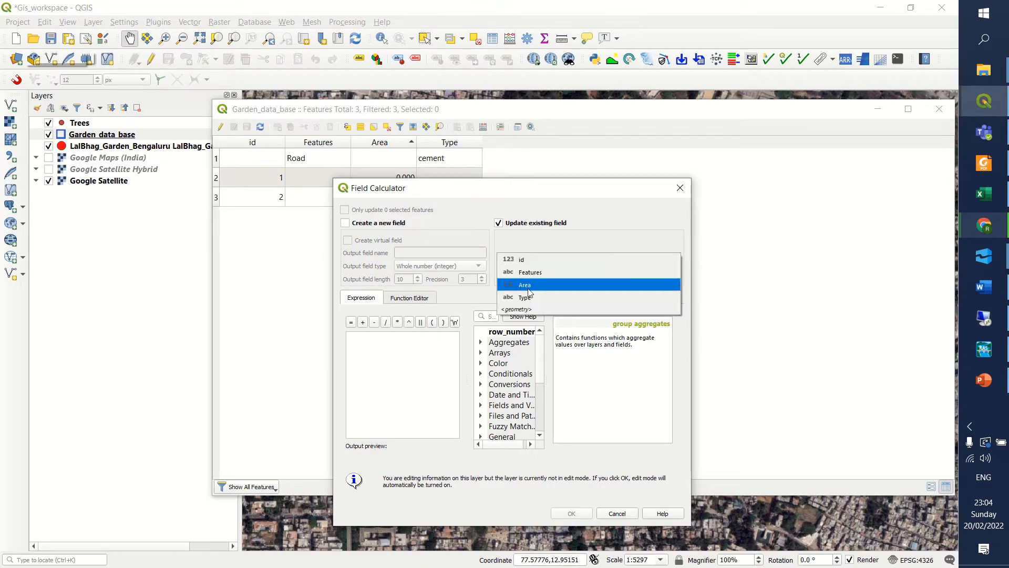
{"action": "left_click", "coordinate": [527, 286]}
{"action": "left_click", "coordinate": [427, 351]}
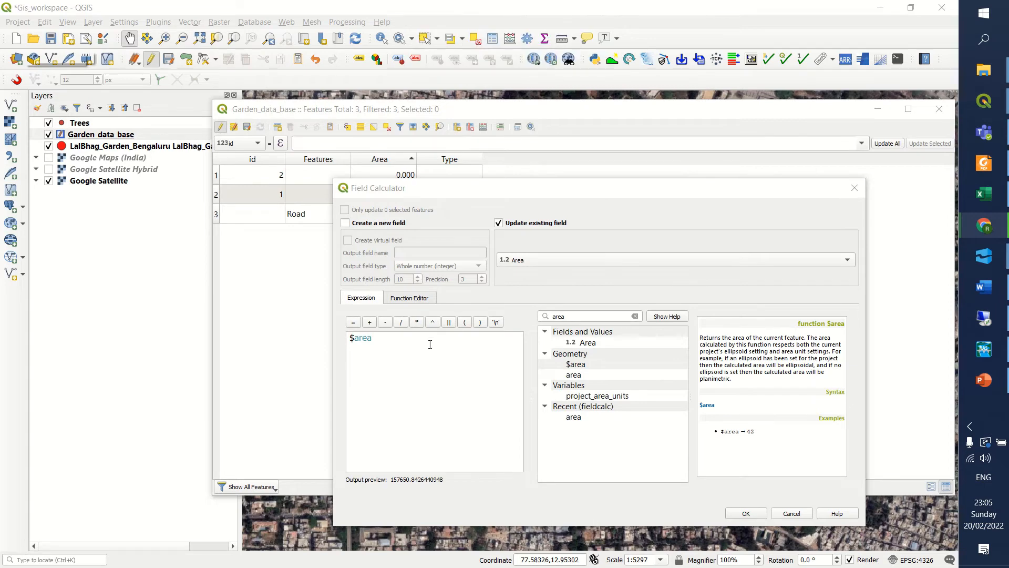
Search the functions for "area" and calculate the Area field with the geometry expression $area.
{"action": "left_click", "coordinate": [524, 262]}
{"action": "left_click", "coordinate": [527, 266]}
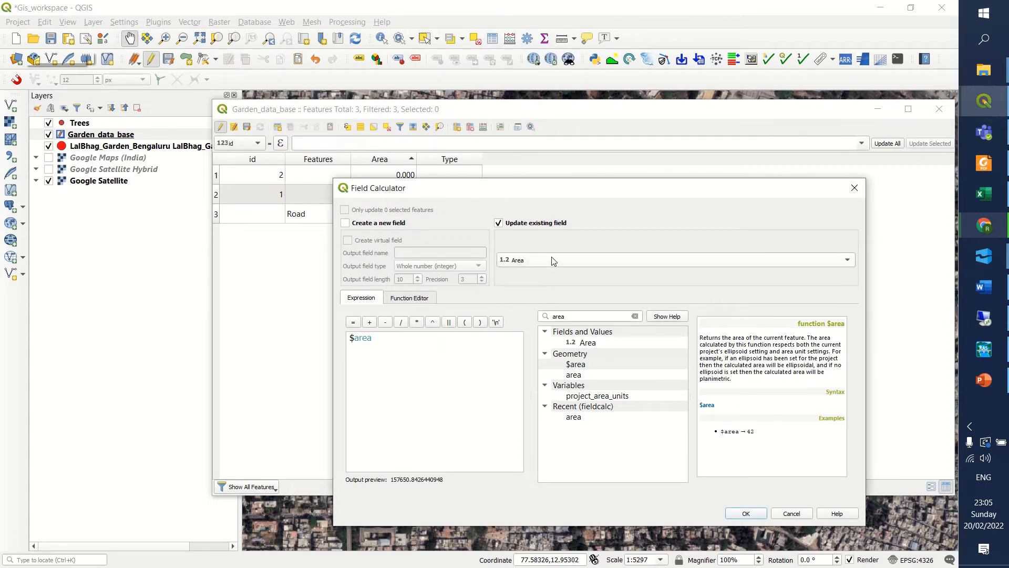
{"action": "double_click", "coordinate": [549, 315]}
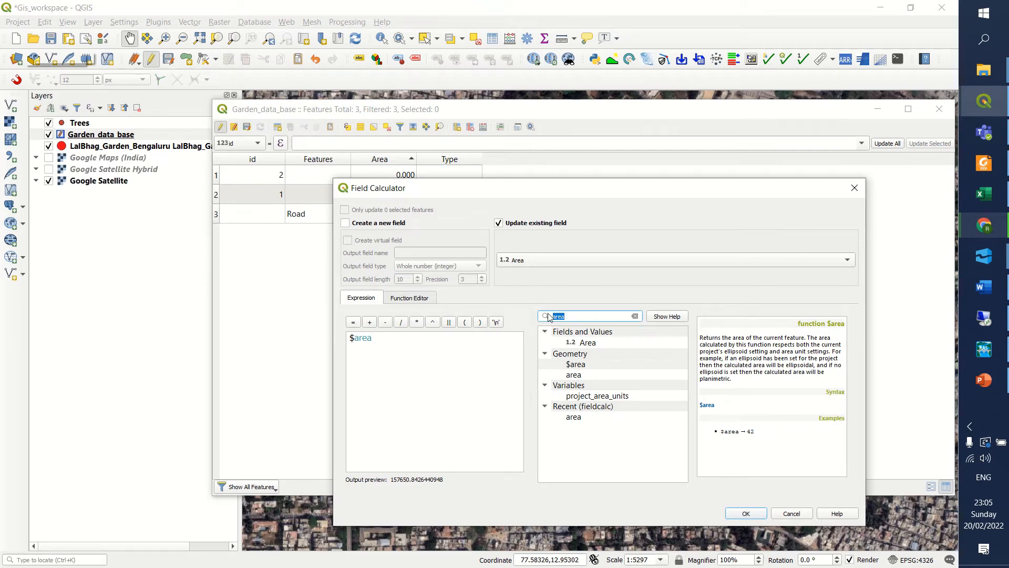
{"action": "type", "text": "area"}
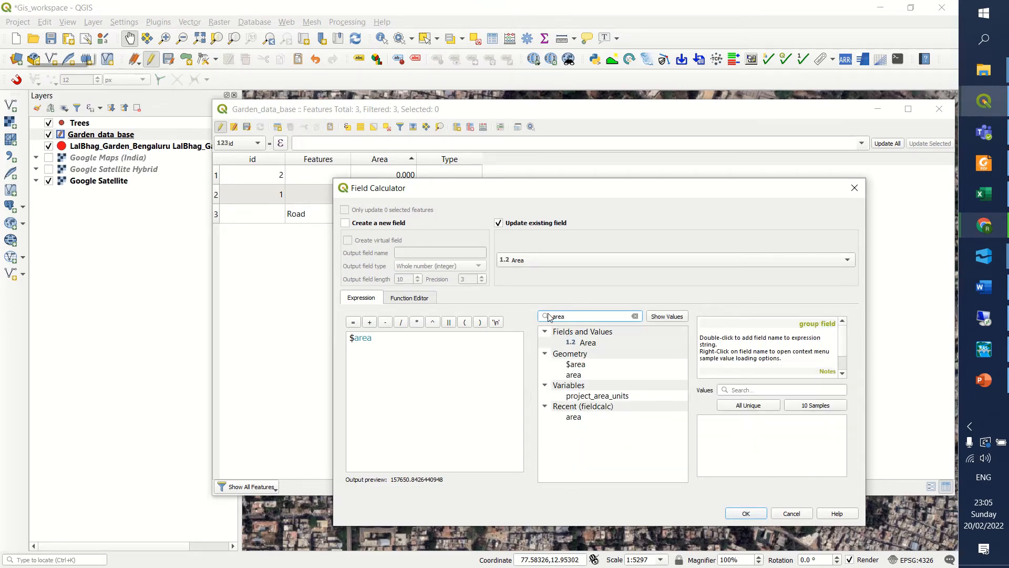
{"action": "left_click", "coordinate": [580, 358]}
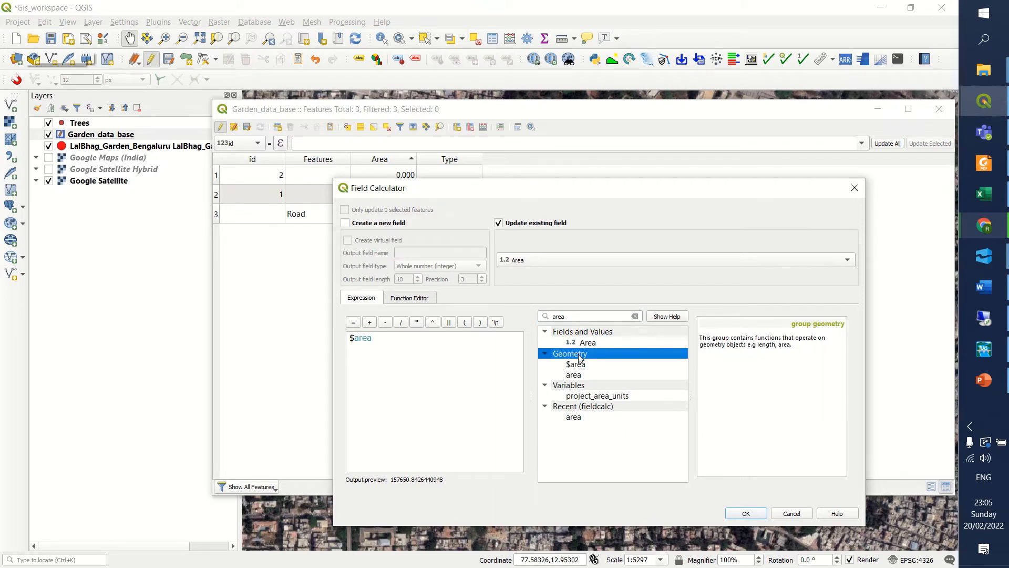
{"action": "left_click", "coordinate": [580, 365]}
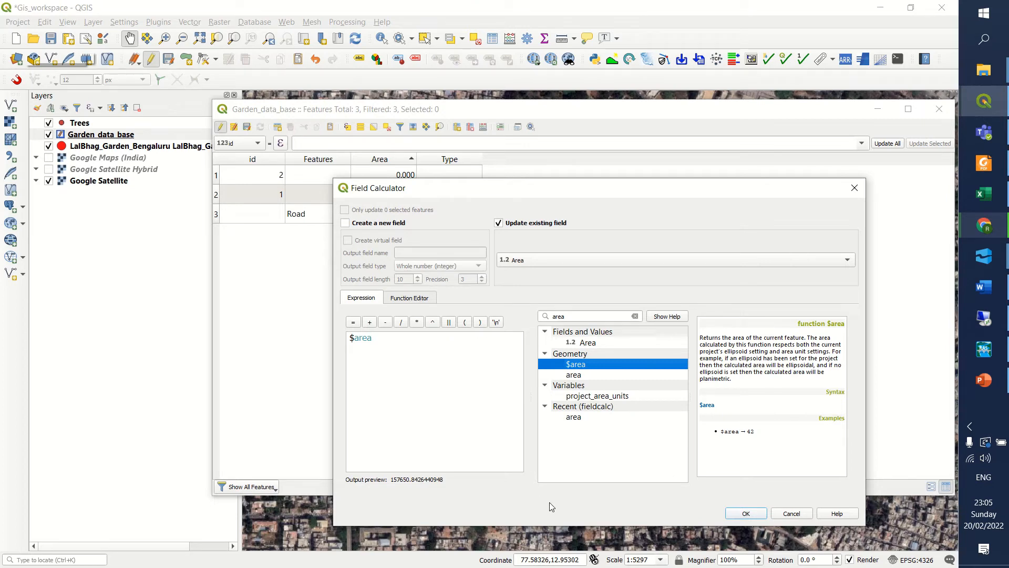
{"action": "left_click", "coordinate": [747, 513]}
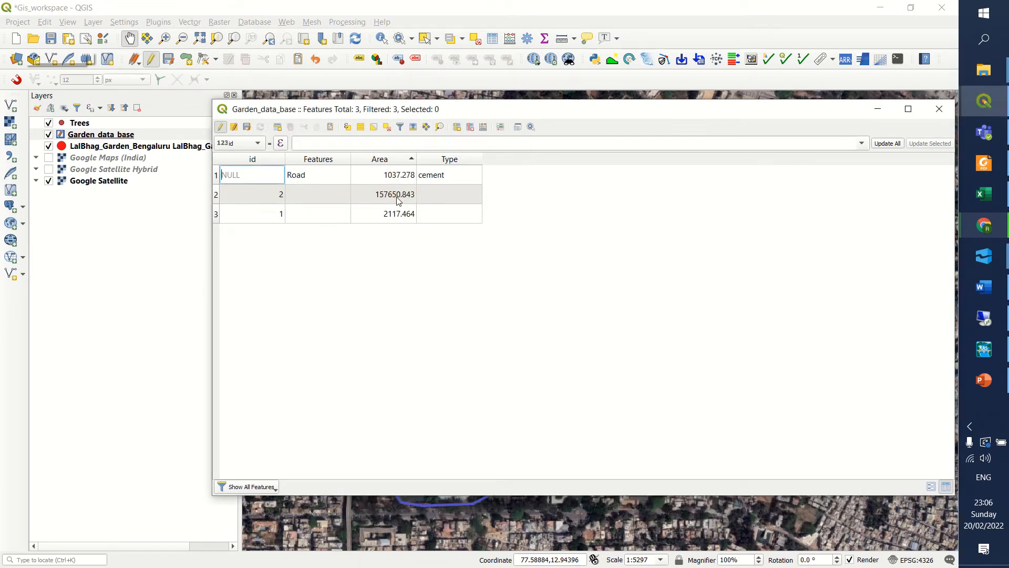
Save the Garden_data_base edits, stop editing the layer, and close its attribute table after reviewing the areas.
{"action": "left_click", "coordinate": [248, 128]}
{"action": "left_click", "coordinate": [220, 128]}
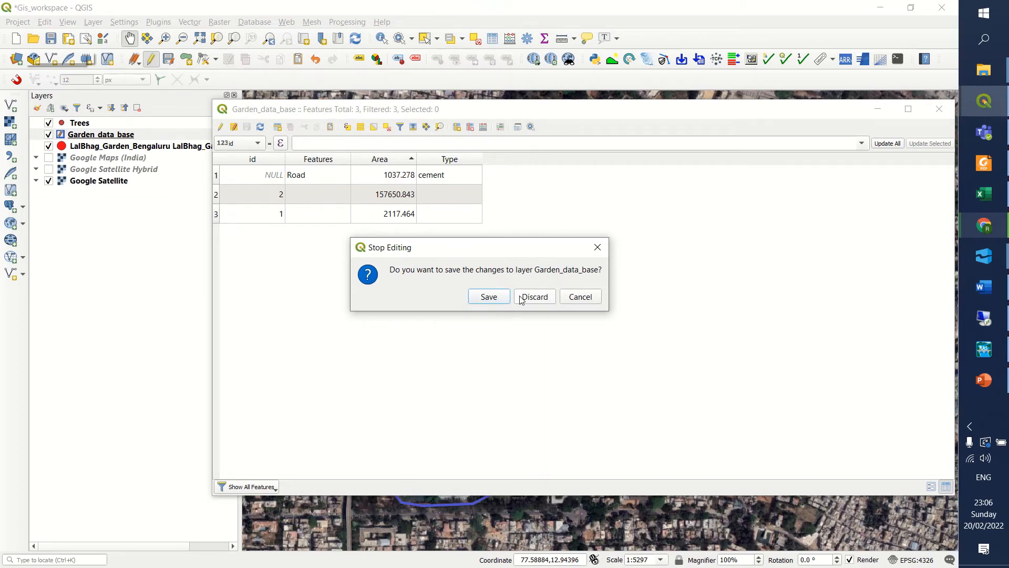
{"action": "left_click", "coordinate": [499, 300]}
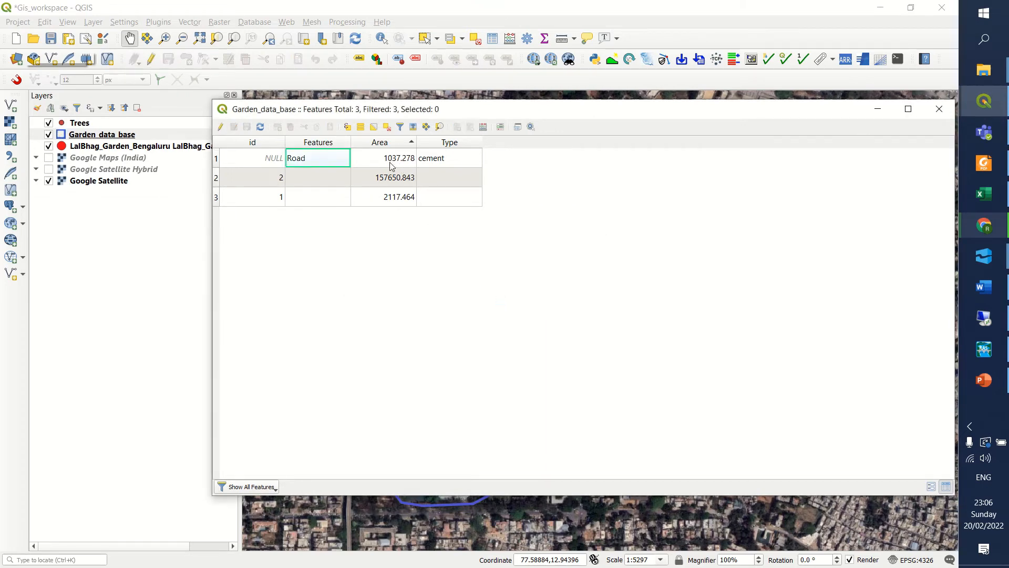
{"action": "left_click", "coordinate": [264, 158]}
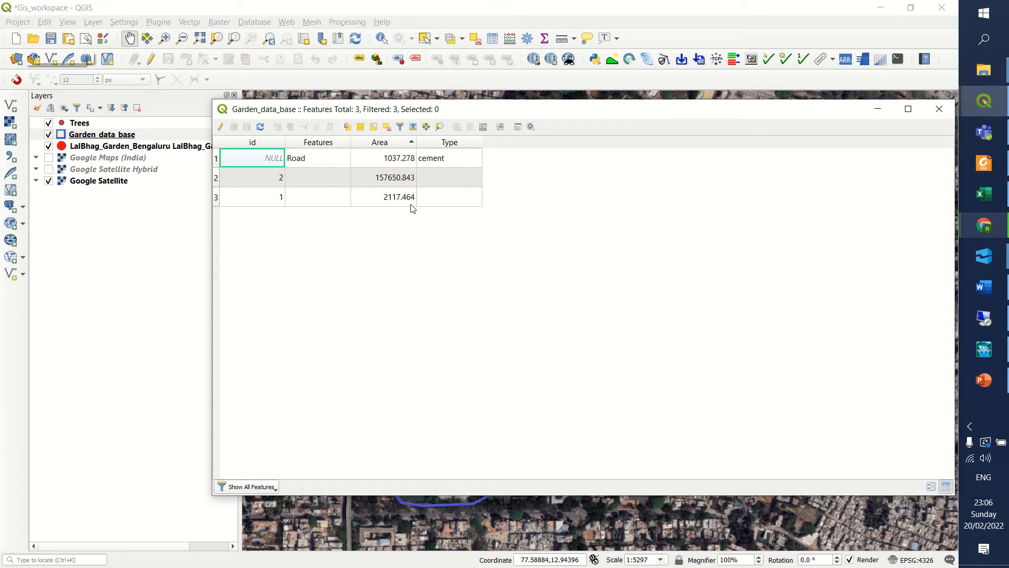
{"action": "left_click", "coordinate": [341, 184]}
{"action": "left_click_drag", "start_coordinate": [508, 115], "coordinate": [493, 127]}
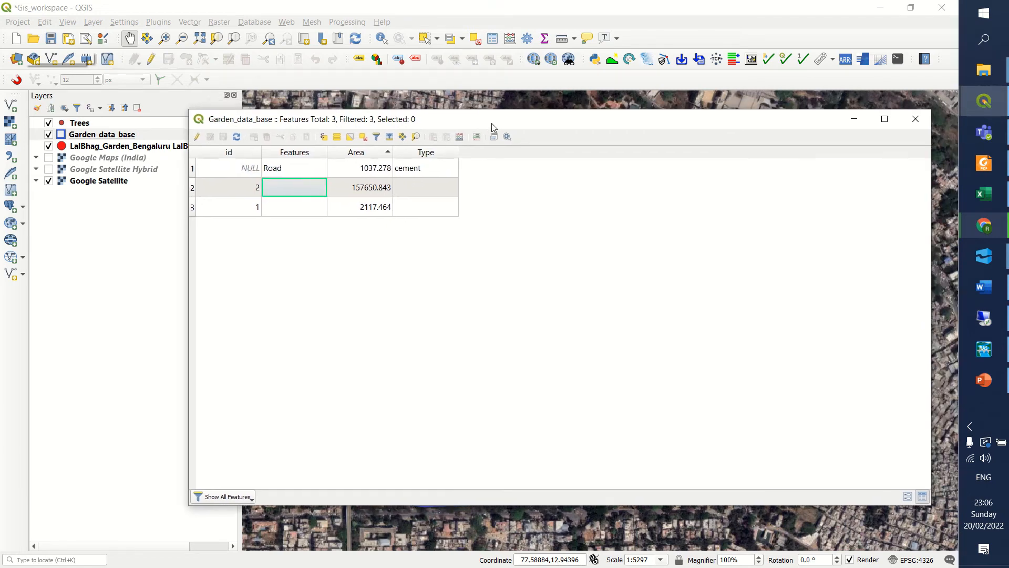
{"action": "left_click", "coordinate": [916, 118]}
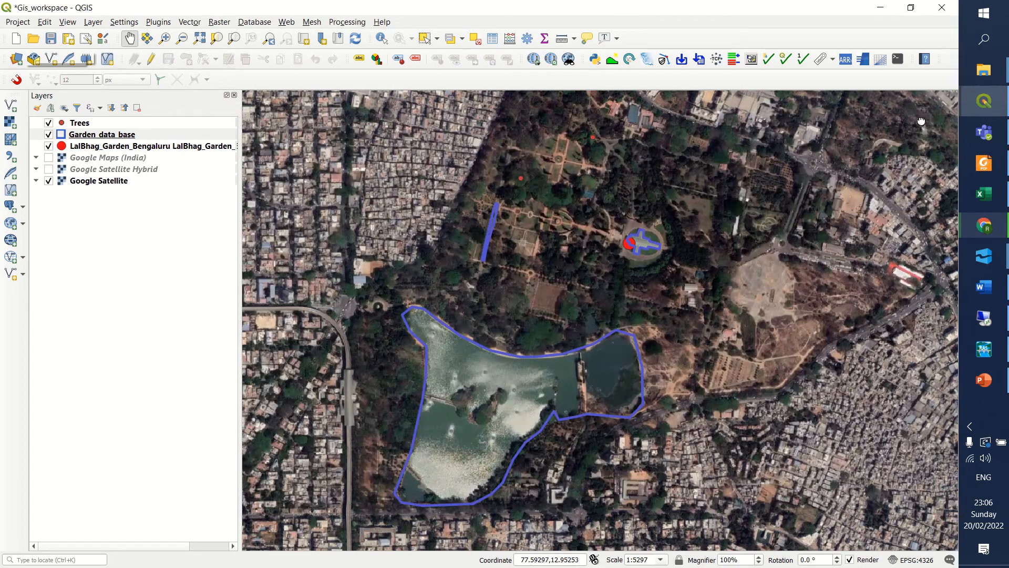
Frame the garden and its surroundings in the map view and create a new print layout titled sample_map.
{"action": "left_click_drag", "start_coordinate": [567, 266], "coordinate": [524, 247]}
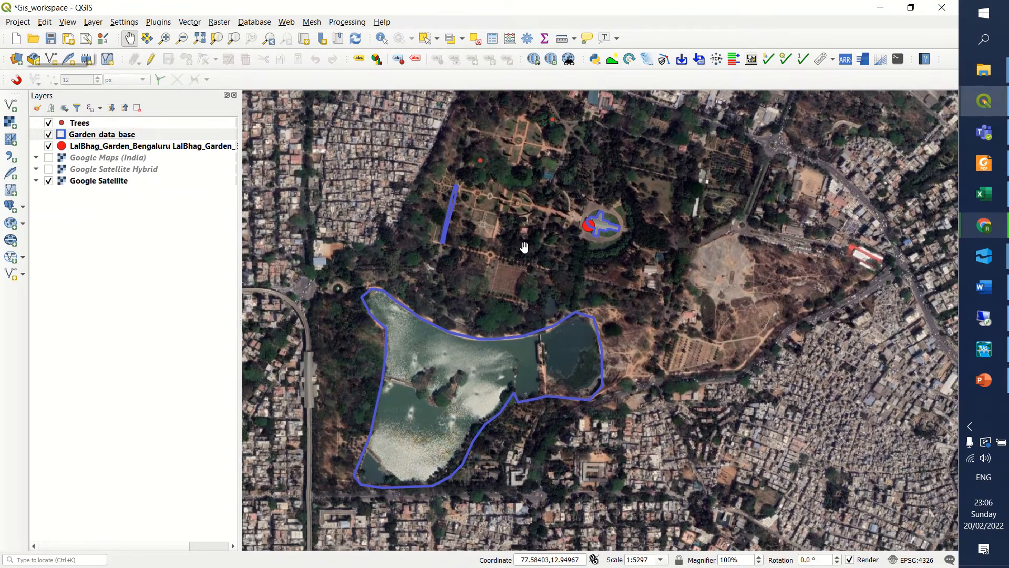
{"action": "left_click_drag", "start_coordinate": [456, 282], "coordinate": [484, 281]}
{"action": "scroll", "coordinate": [457, 273], "scroll_direction": "down", "scroll_amount": 2}
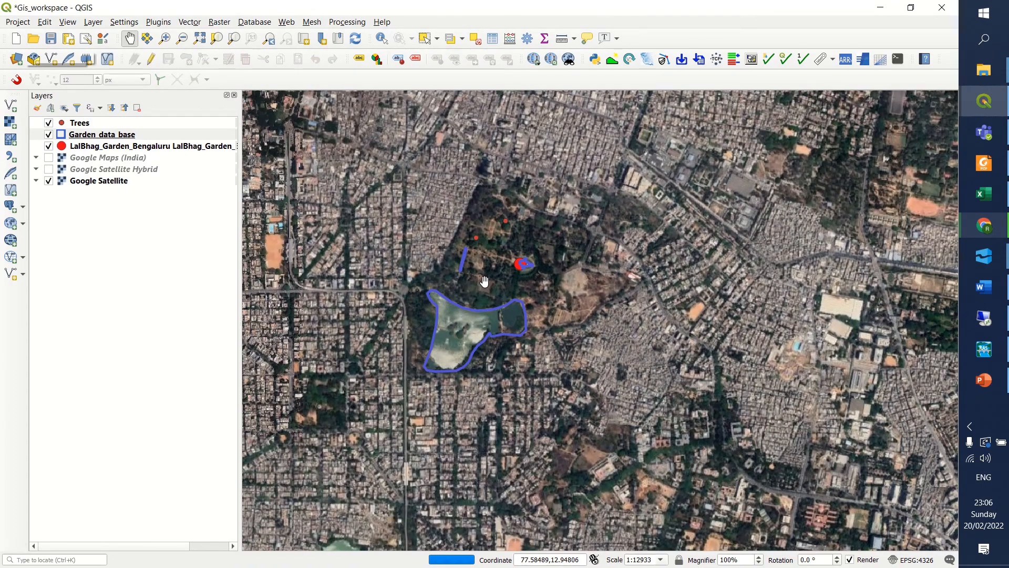
{"action": "scroll", "coordinate": [484, 281], "scroll_direction": "up", "scroll_amount": 2}
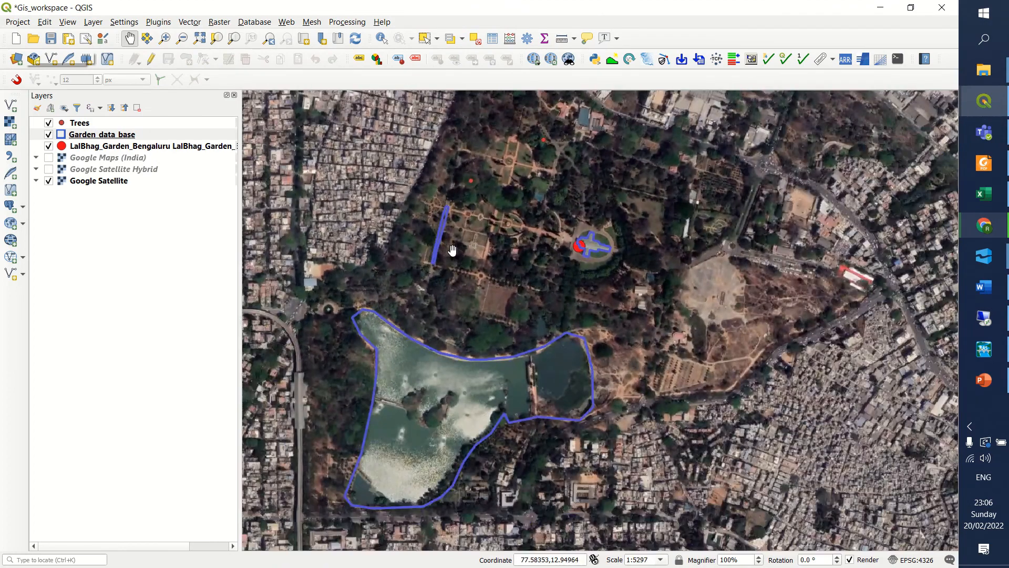
{"action": "scroll", "coordinate": [452, 250], "scroll_direction": "down", "scroll_amount": 1}
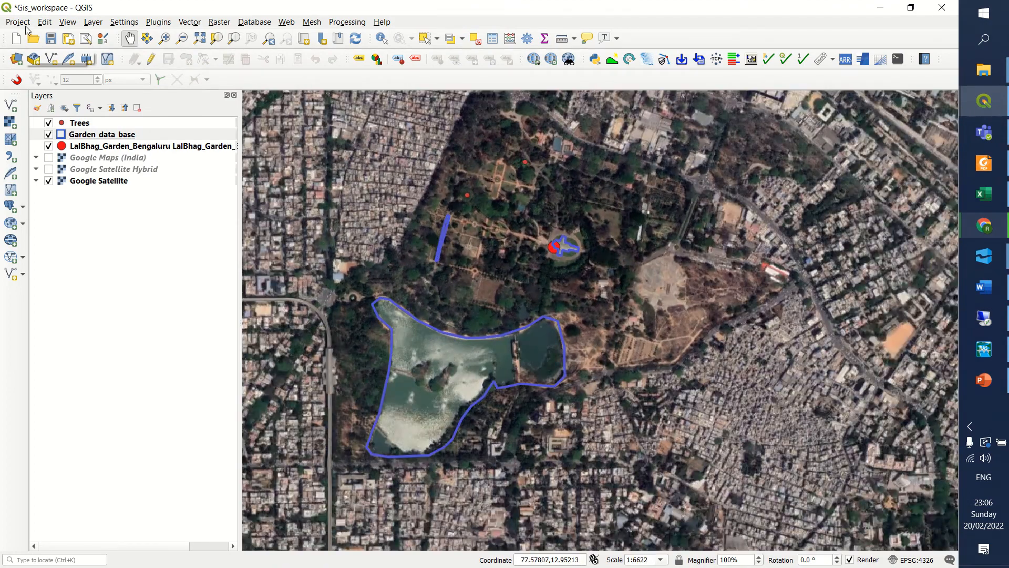
{"action": "left_click", "coordinate": [23, 24]}
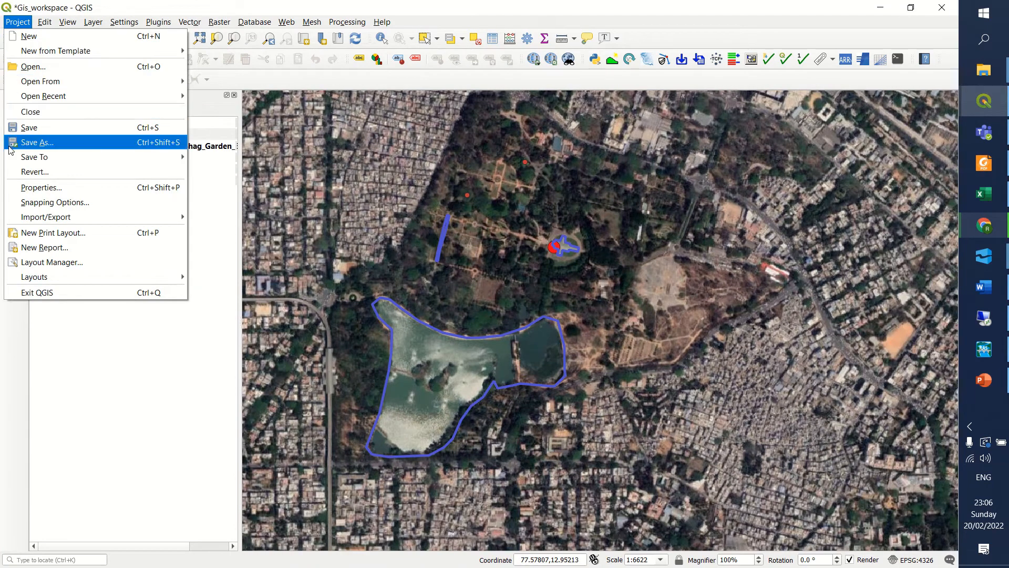
{"action": "left_click", "coordinate": [61, 238]}
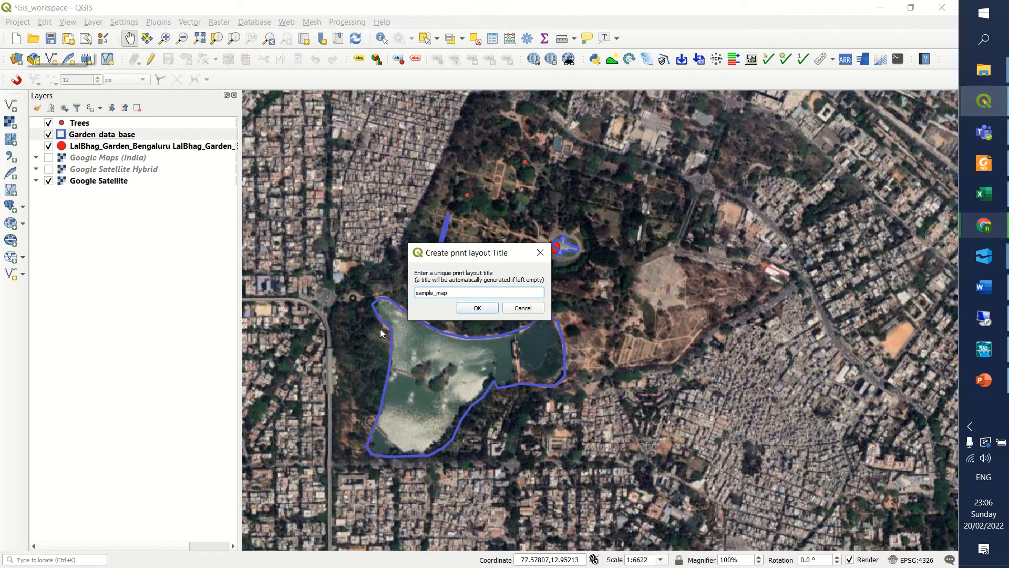
{"action": "left_click", "coordinate": [477, 308]}
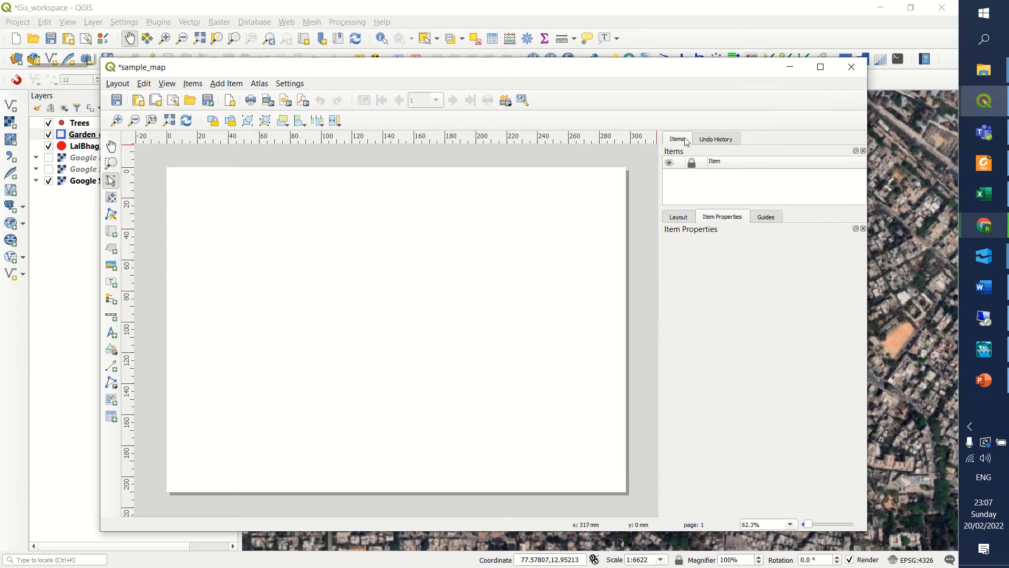
Add a map to the layout that fills nearly the whole page, starting about 6 mm inside its upper-left corner.
{"action": "left_click", "coordinate": [111, 200]}
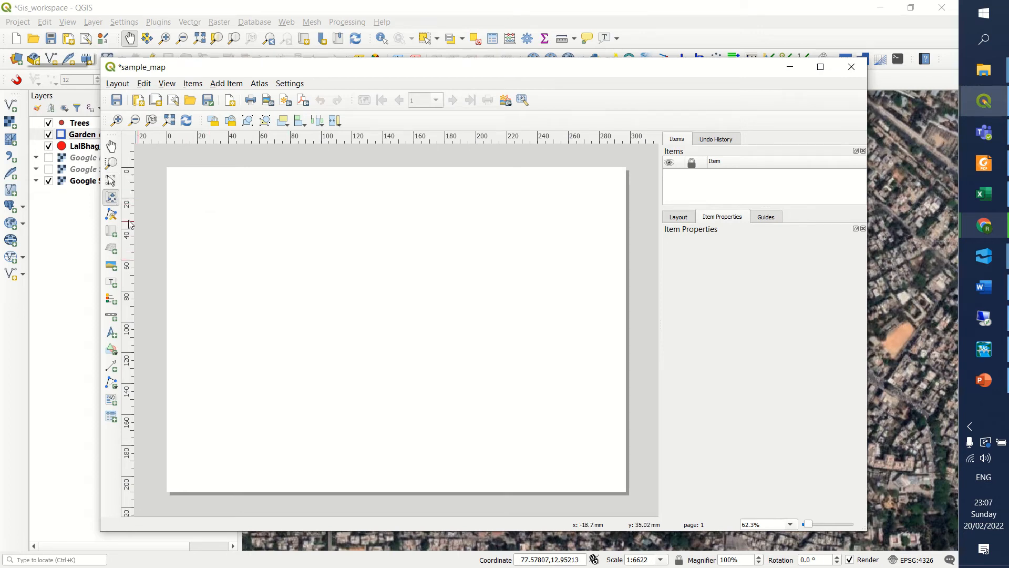
{"action": "left_click", "coordinate": [115, 235]}
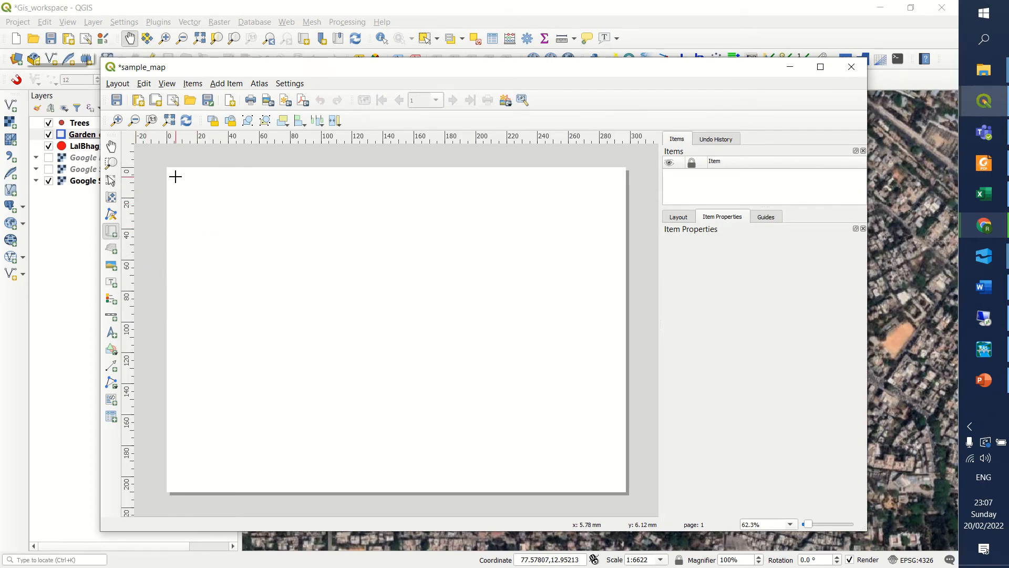
{"action": "left_click_drag", "start_coordinate": [176, 177], "coordinate": [619, 488]}
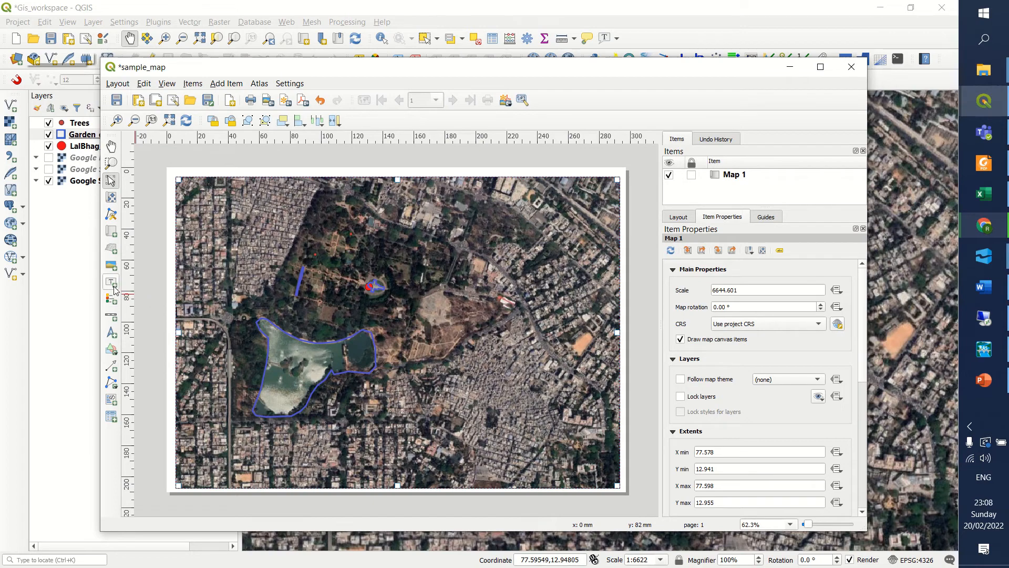
Place a small north arrow near the upper-right corner of the map.
{"action": "left_click", "coordinate": [112, 337]}
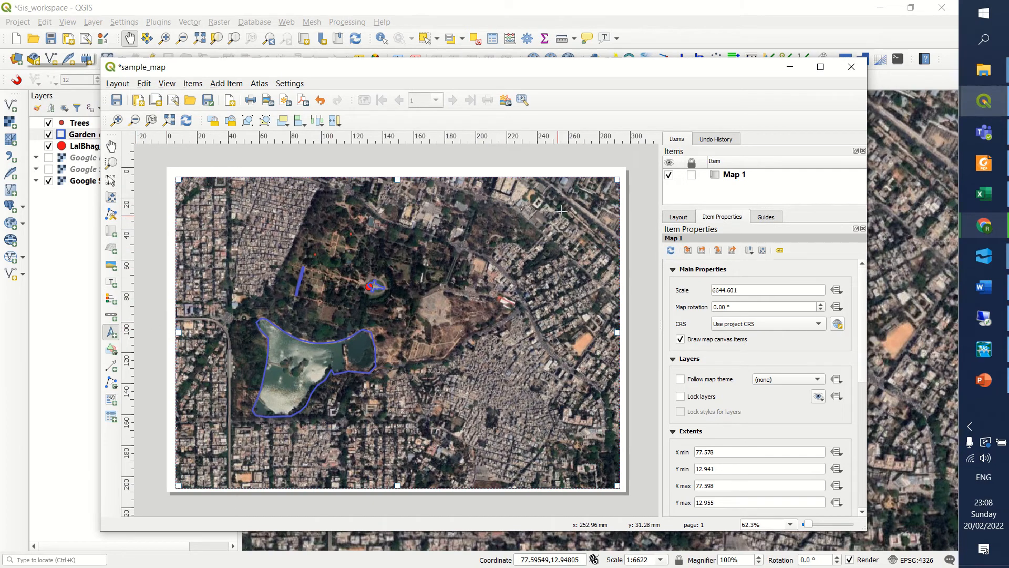
{"action": "left_click_drag", "start_coordinate": [577, 198], "coordinate": [593, 227]}
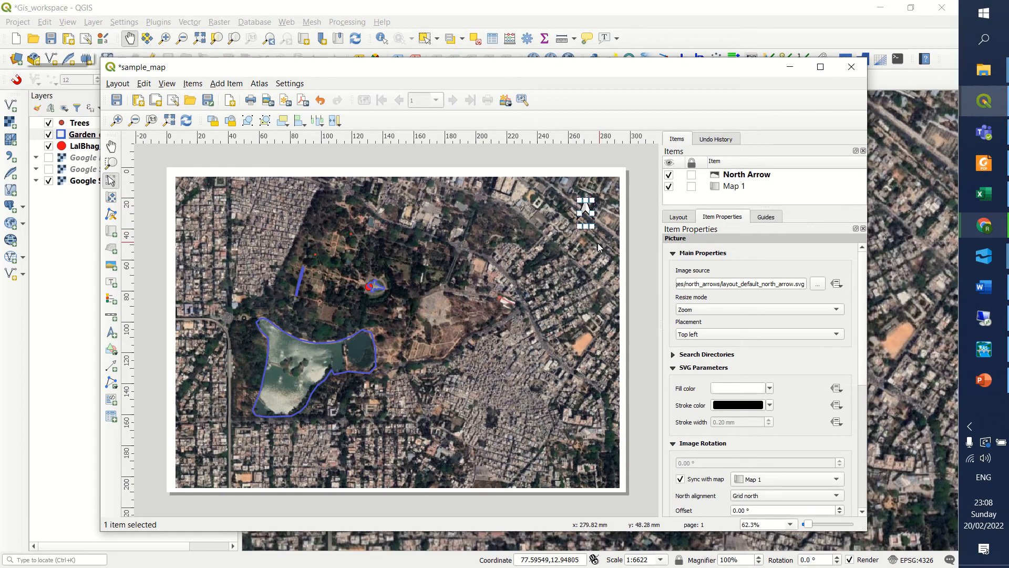
{"action": "left_click", "coordinate": [598, 243]}
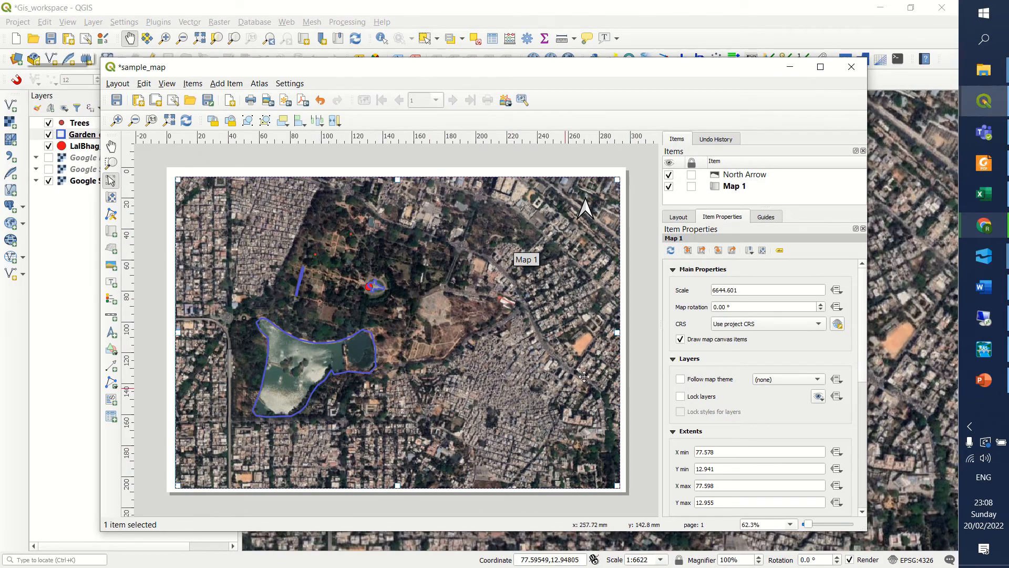
Turn on a black 0.30 mm frame with a miter join around Map 1.
{"action": "left_click", "coordinate": [687, 219]}
{"action": "scroll", "coordinate": [761, 366], "scroll_direction": "down", "scroll_amount": 5}
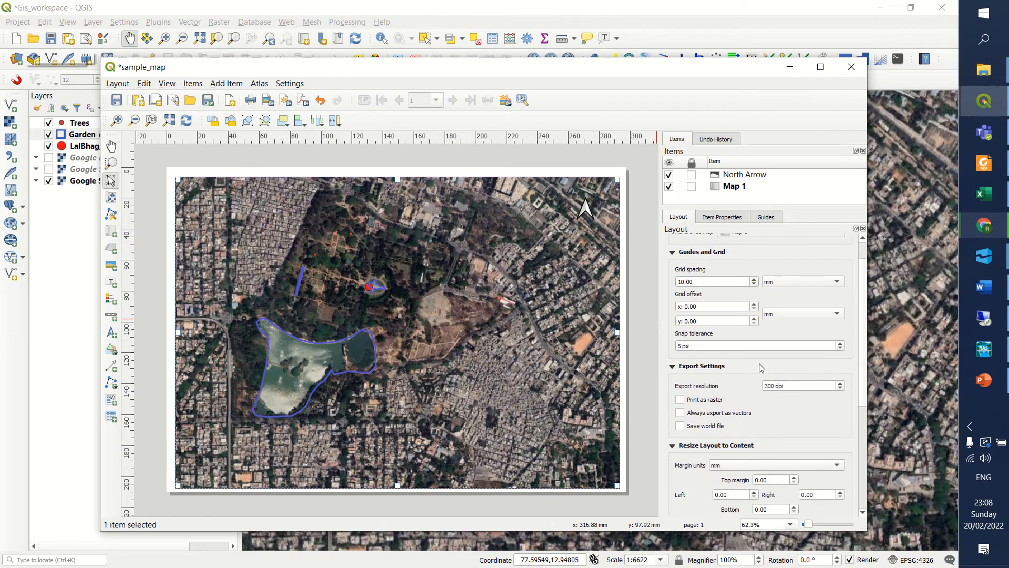
{"action": "scroll", "coordinate": [761, 366], "scroll_direction": "down", "scroll_amount": 4}
{"action": "scroll", "coordinate": [757, 369], "scroll_direction": "up", "scroll_amount": 2}
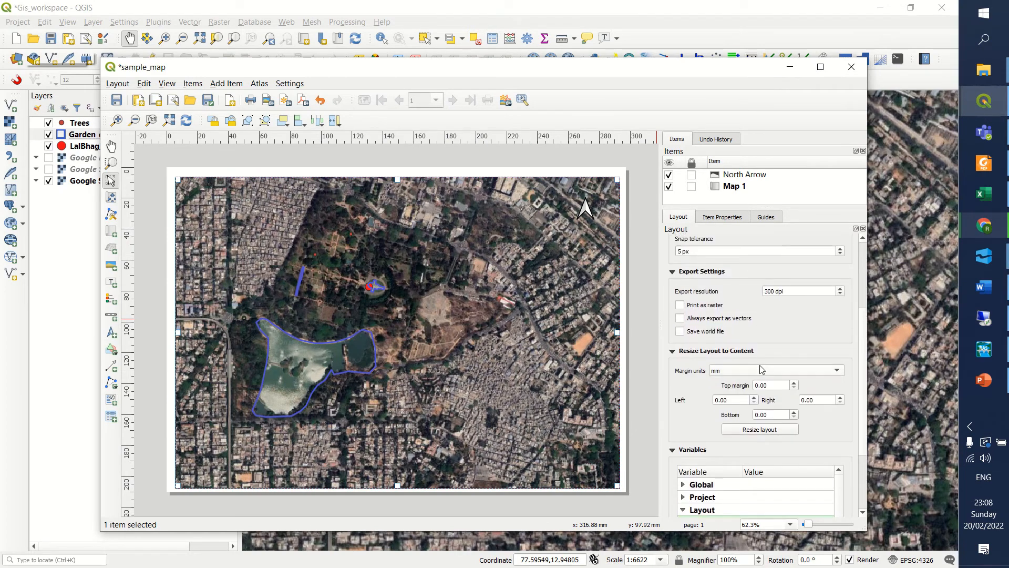
{"action": "scroll", "coordinate": [753, 370], "scroll_direction": "up", "scroll_amount": 3}
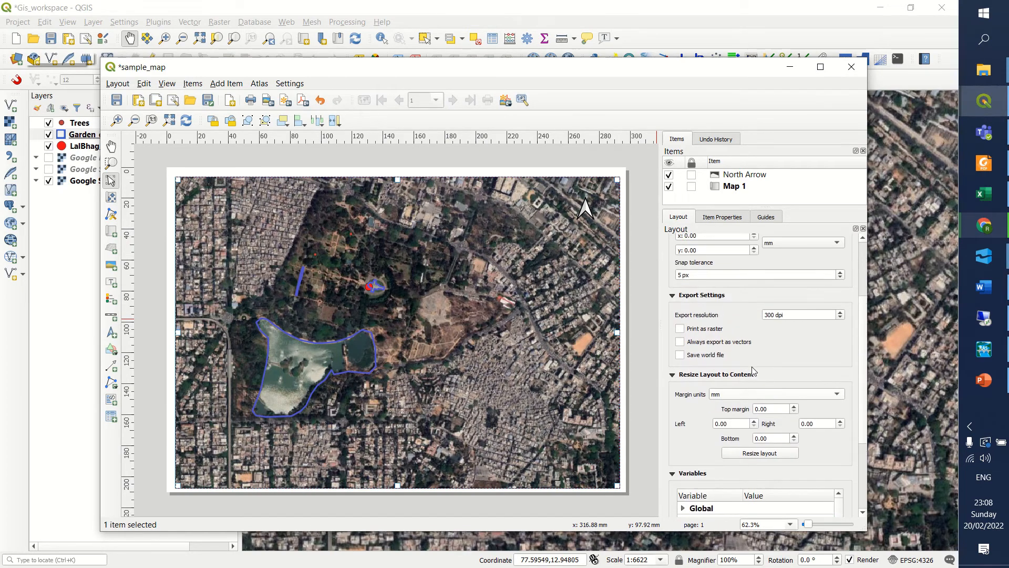
{"action": "left_click", "coordinate": [738, 188]}
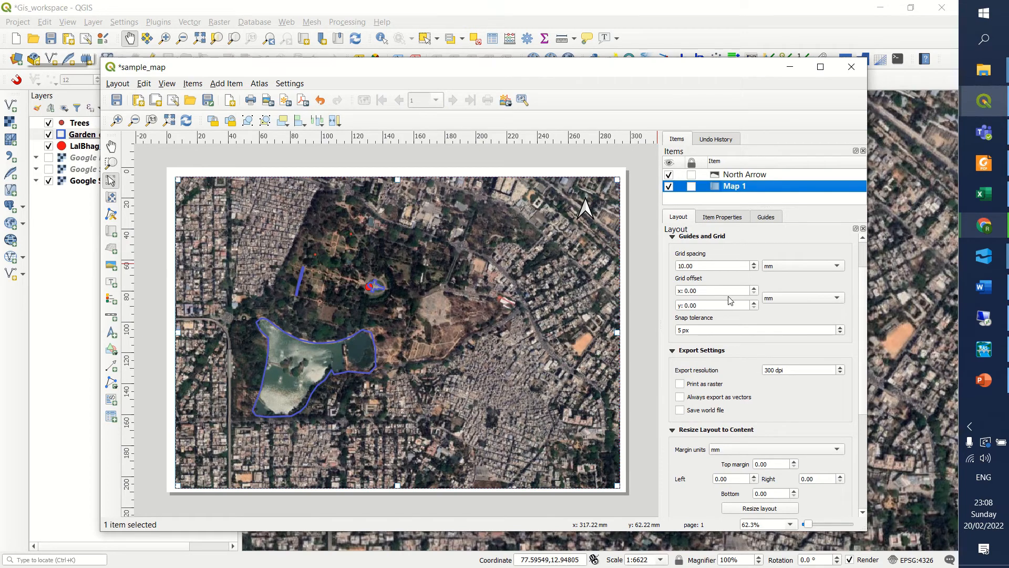
{"action": "scroll", "coordinate": [727, 298], "scroll_direction": "down", "scroll_amount": 4}
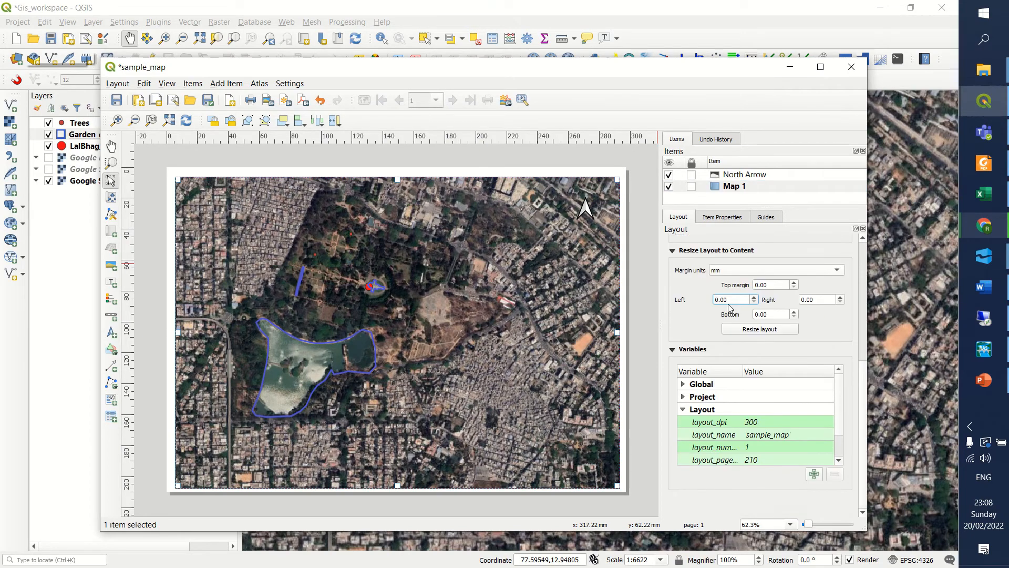
{"action": "left_click", "coordinate": [723, 216]}
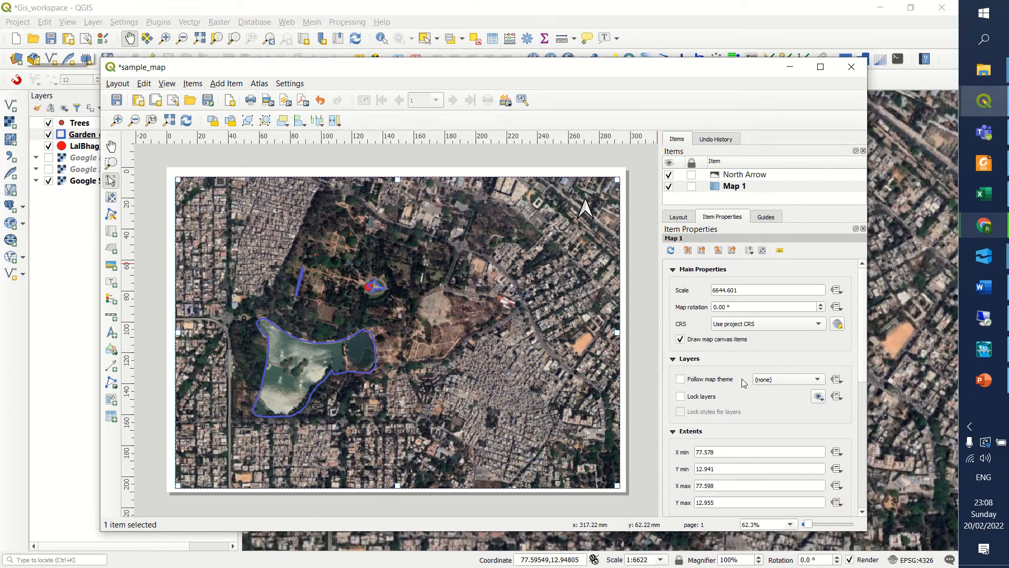
{"action": "scroll", "coordinate": [744, 382], "scroll_direction": "down", "scroll_amount": 8}
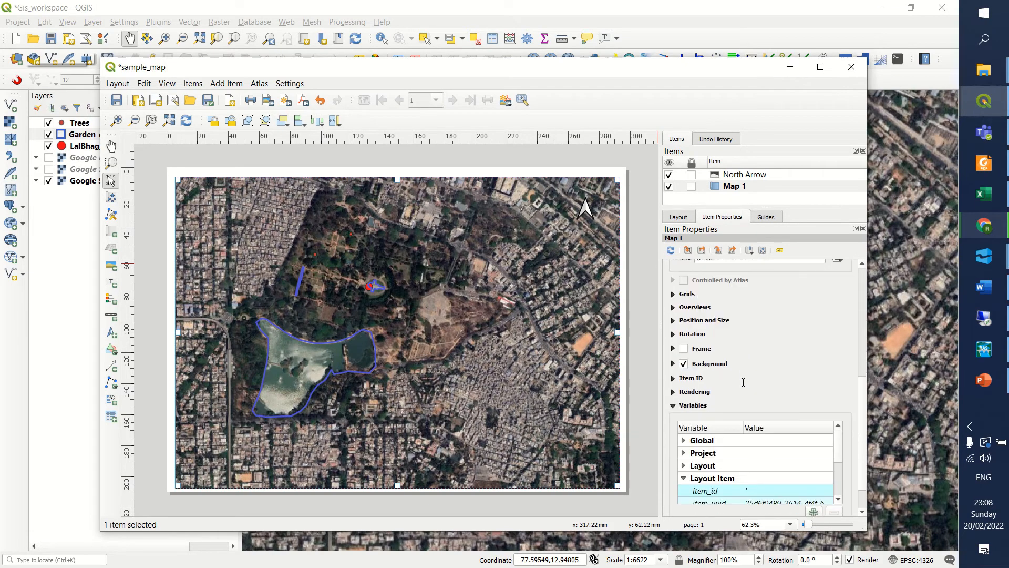
{"action": "left_click", "coordinate": [683, 349]}
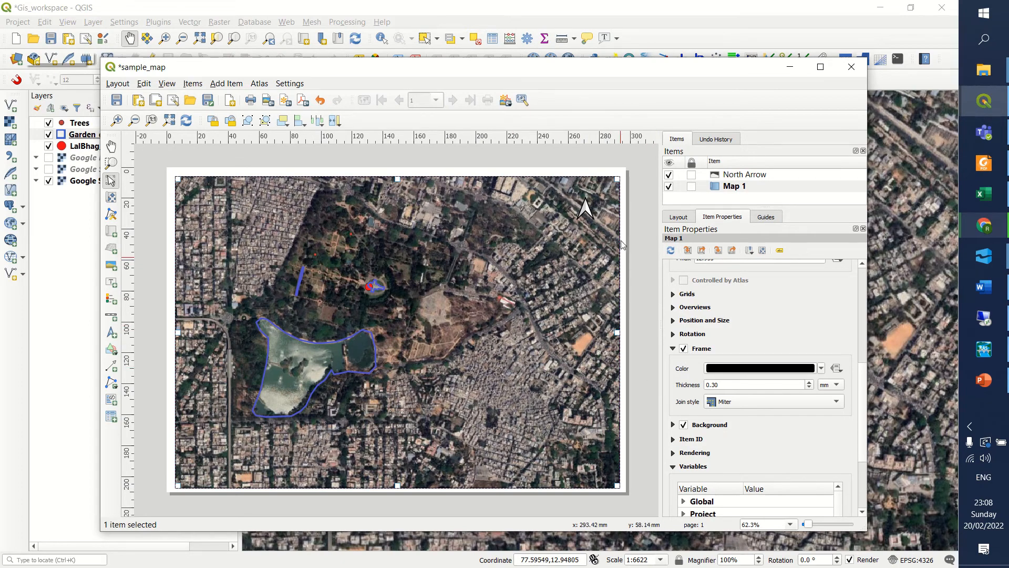
{"action": "left_click", "coordinate": [111, 147]}
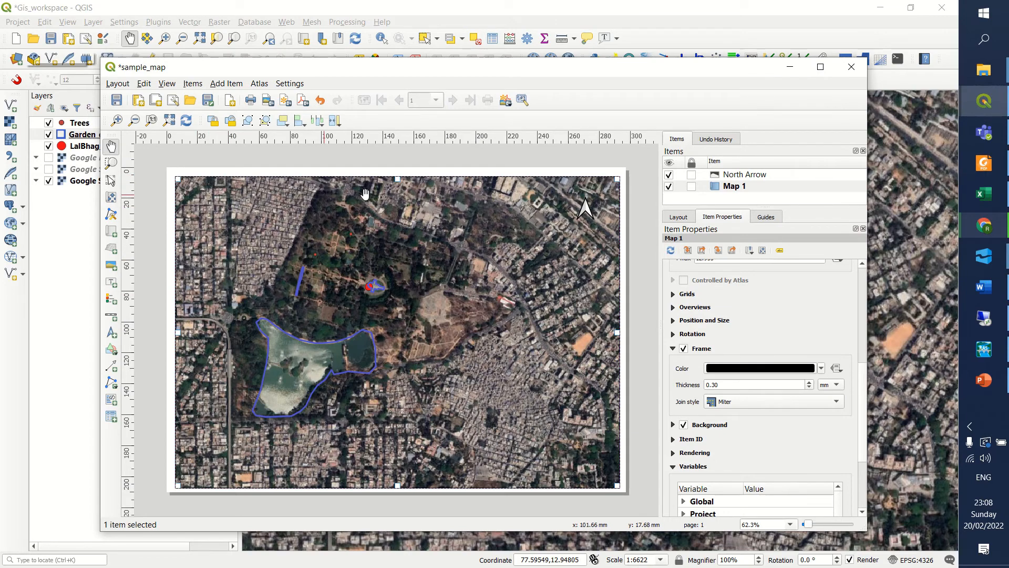
{"action": "left_click", "coordinate": [729, 179]}
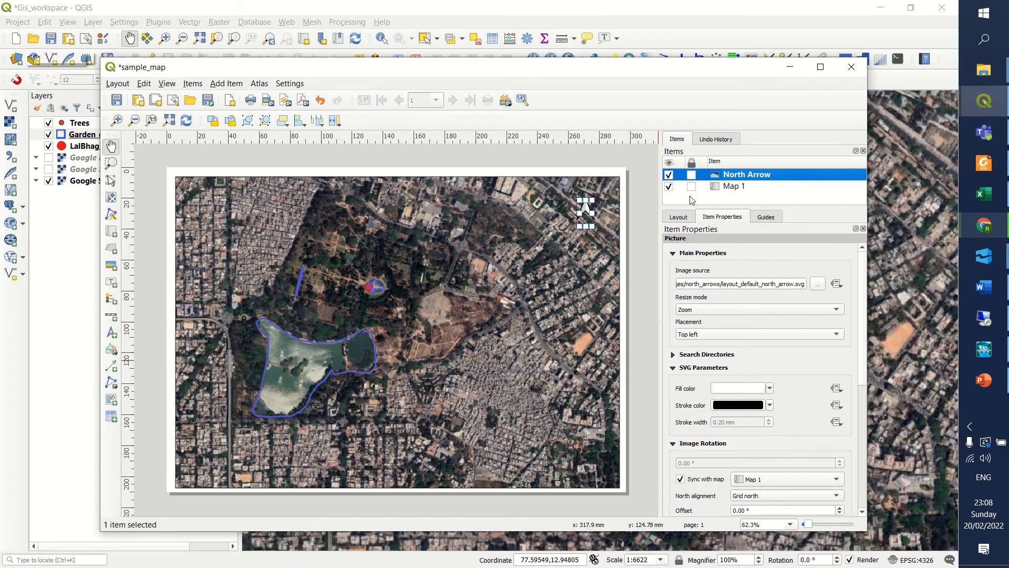
{"action": "scroll", "coordinate": [617, 197], "scroll_direction": "up", "scroll_amount": 5}
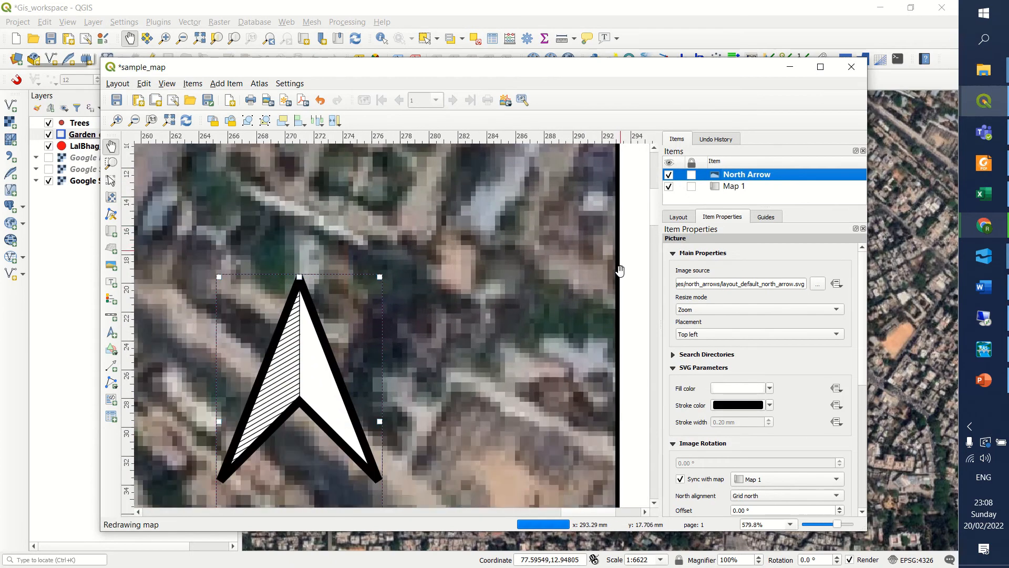
{"action": "scroll", "coordinate": [619, 270], "scroll_direction": "down", "scroll_amount": 5}
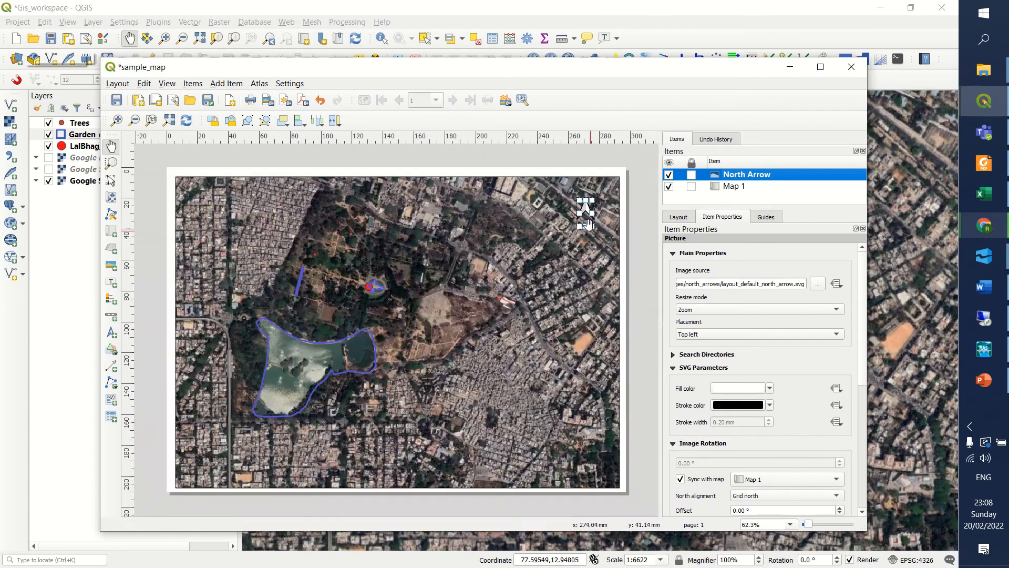
{"action": "left_click", "coordinate": [572, 251]}
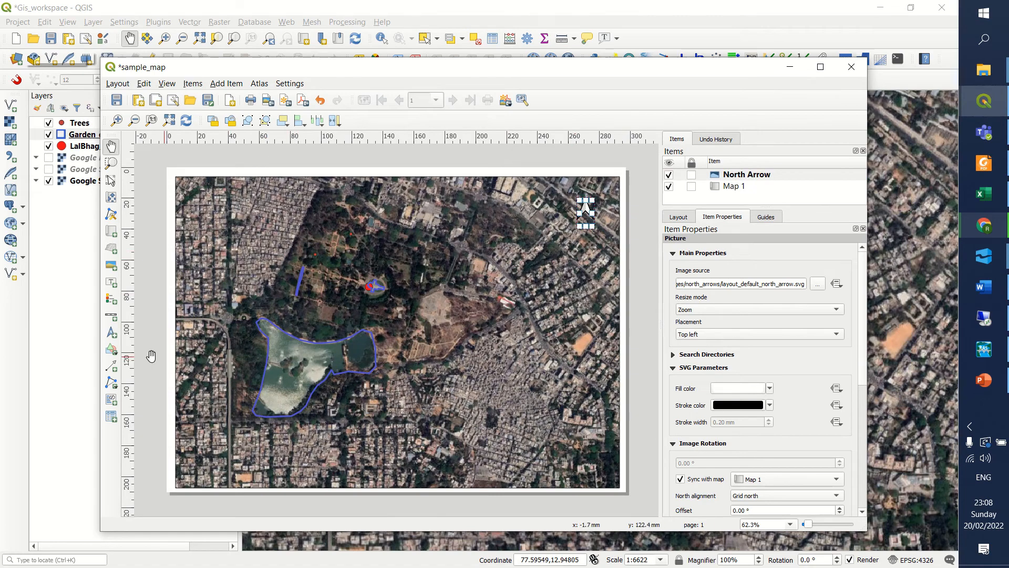
{"action": "left_click", "coordinate": [111, 316]}
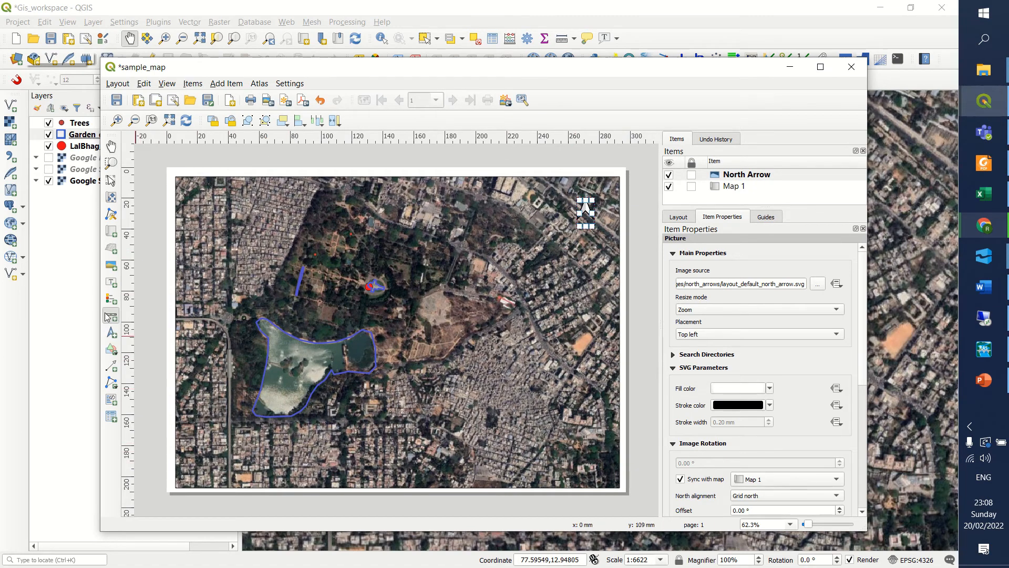
{"action": "left_click_drag", "start_coordinate": [199, 454], "coordinate": [333, 488]}
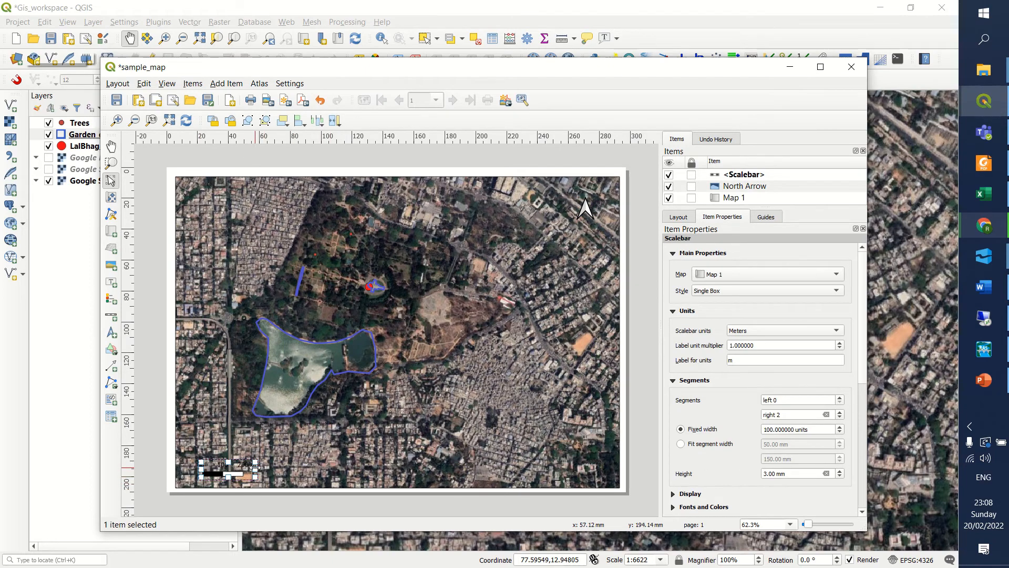
{"action": "left_click_drag", "start_coordinate": [254, 467], "coordinate": [309, 469]}
{"action": "left_click", "coordinate": [727, 178]}
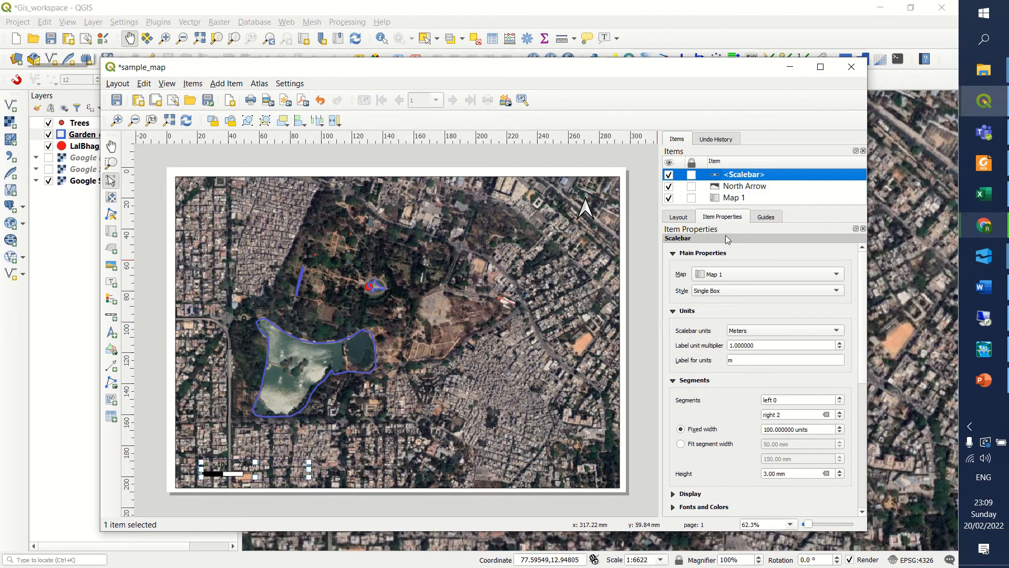
{"action": "double_click", "coordinate": [739, 345]}
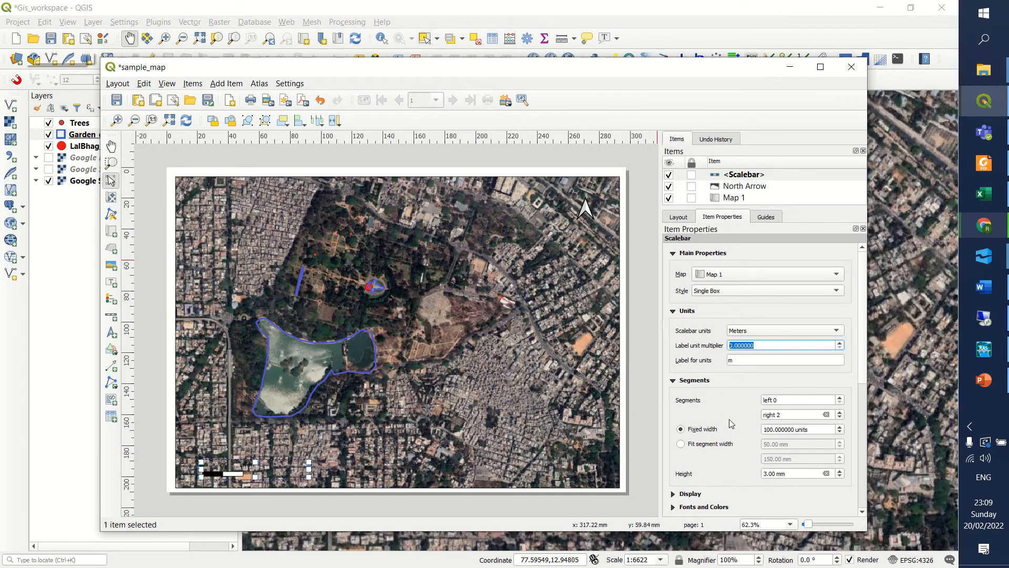
{"action": "scroll", "coordinate": [838, 370], "scroll_direction": "down", "scroll_amount": 6}
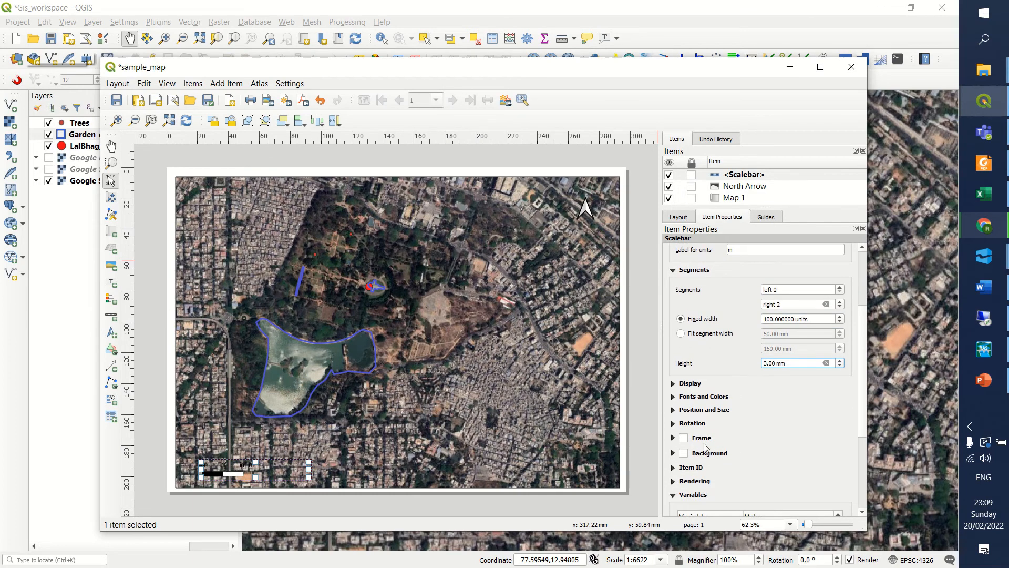
{"action": "left_click", "coordinate": [686, 455]}
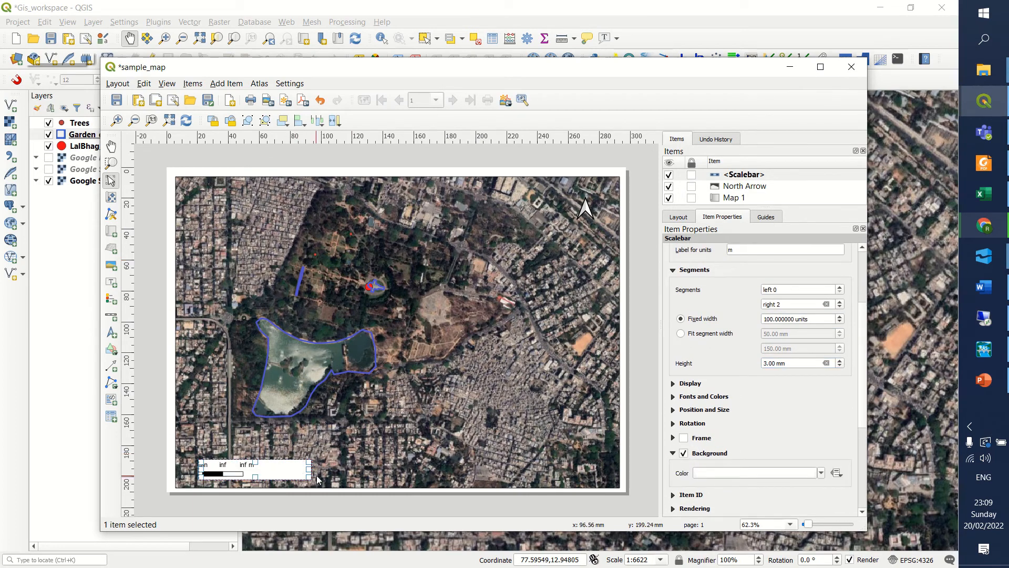
{"action": "left_click_drag", "start_coordinate": [310, 468], "coordinate": [355, 468]}
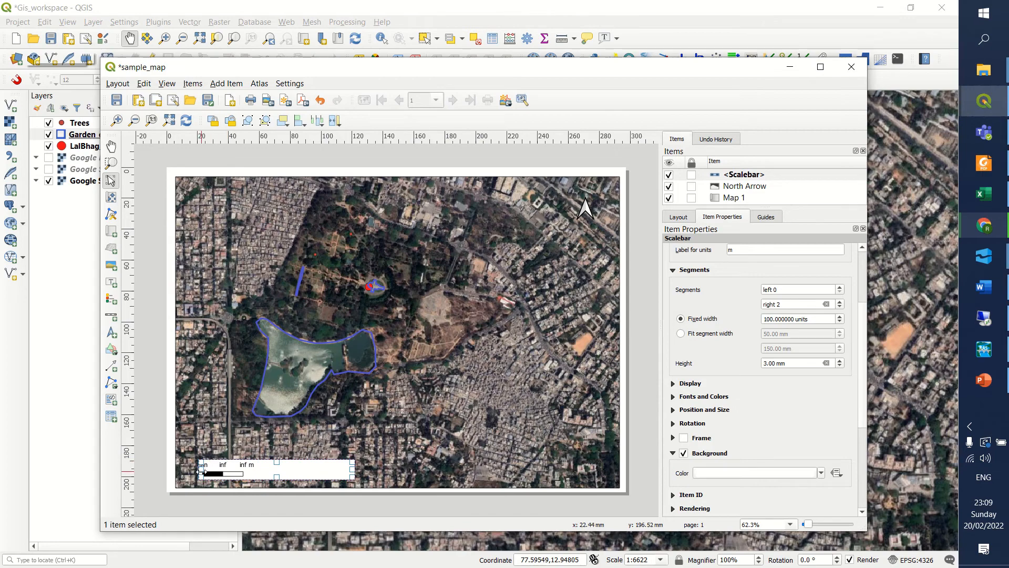
{"action": "left_click_drag", "start_coordinate": [201, 471], "coordinate": [180, 471]}
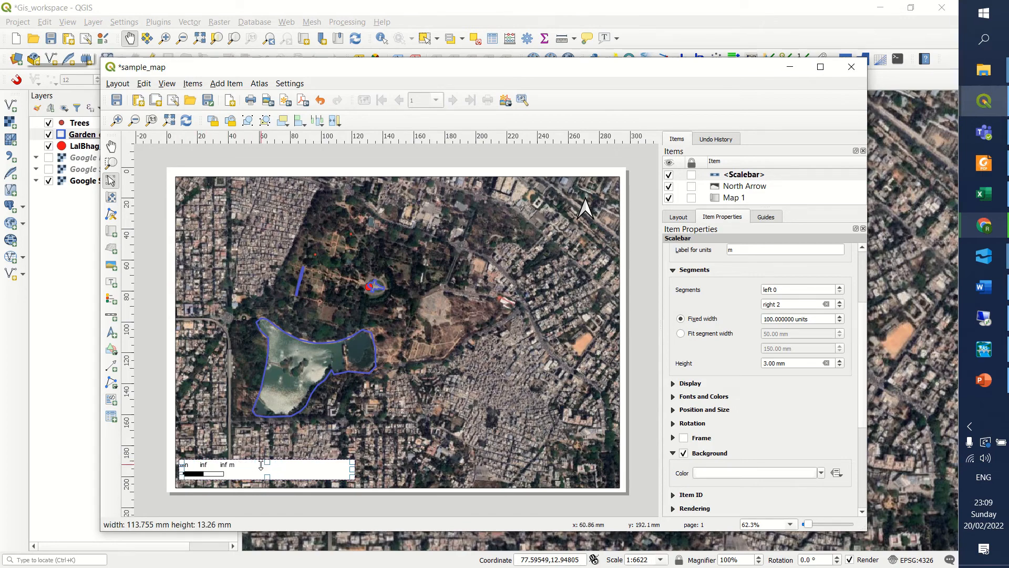
{"action": "left_click_drag", "start_coordinate": [261, 468], "coordinate": [282, 467]}
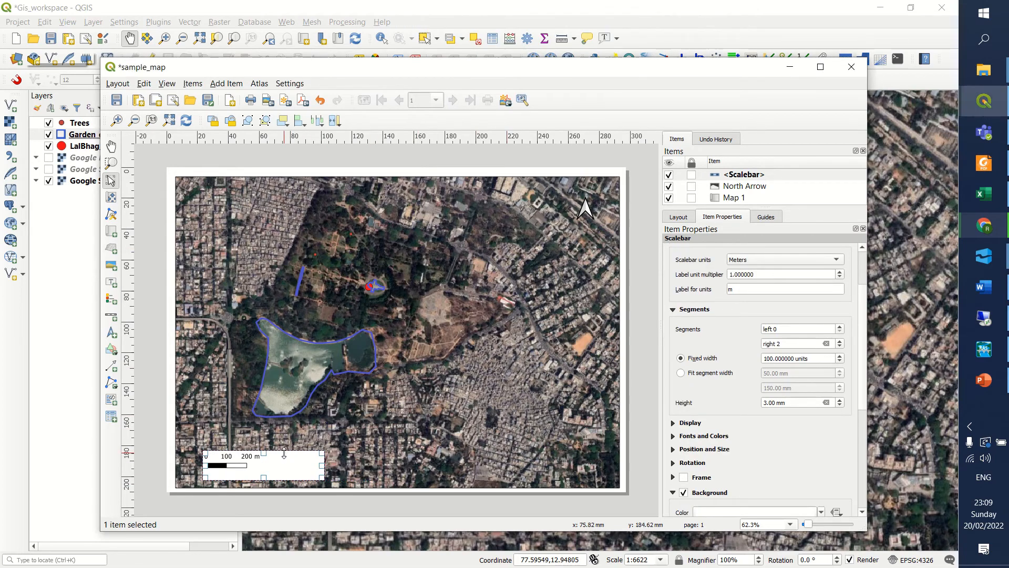
{"action": "key", "text": "Delete"}
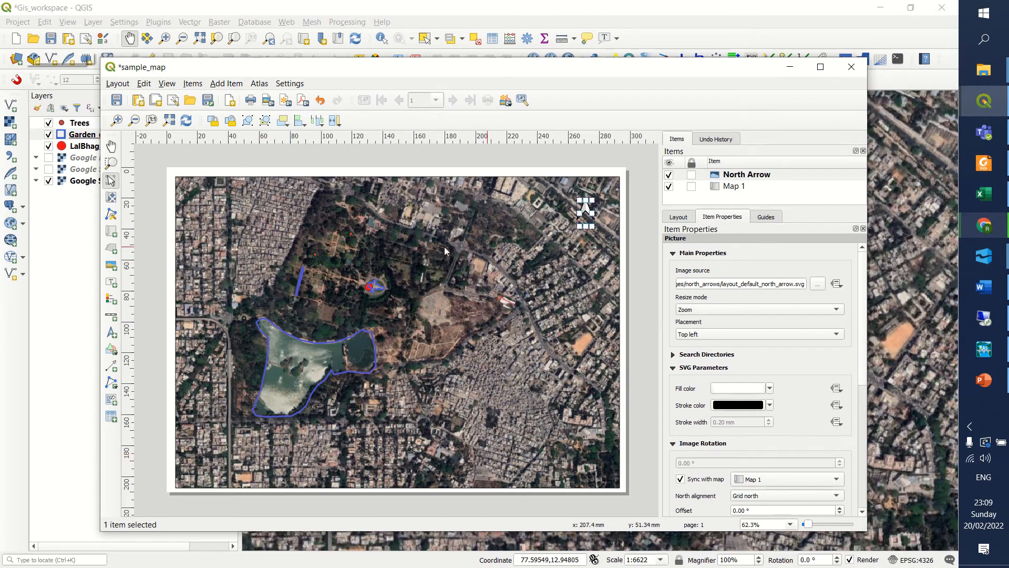
Add a Single Box scale bar in meters for Map 1 near the map's lower-left corner.
{"action": "left_click", "coordinate": [111, 316]}
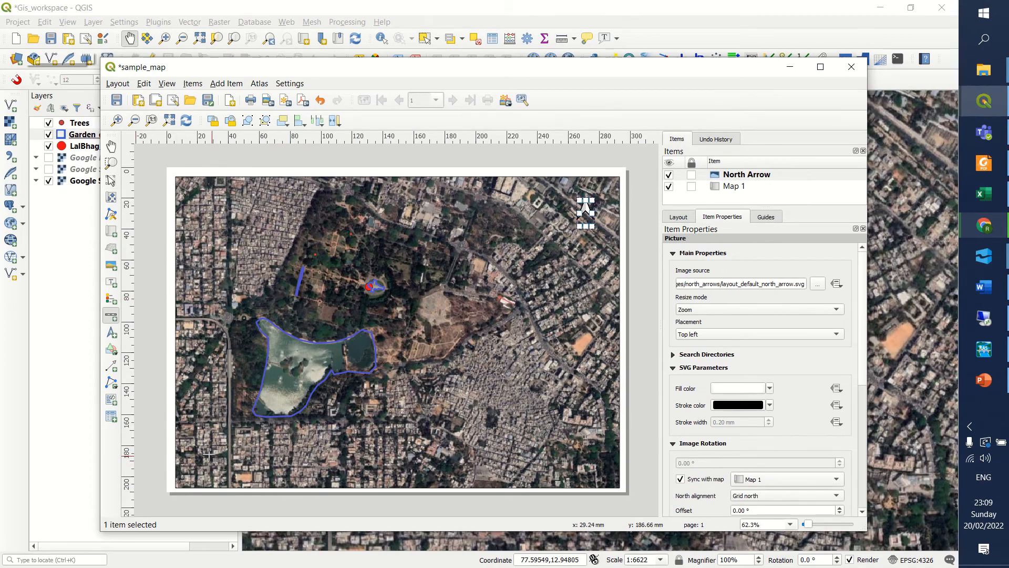
{"action": "left_click_drag", "start_coordinate": [209, 456], "coordinate": [348, 484]}
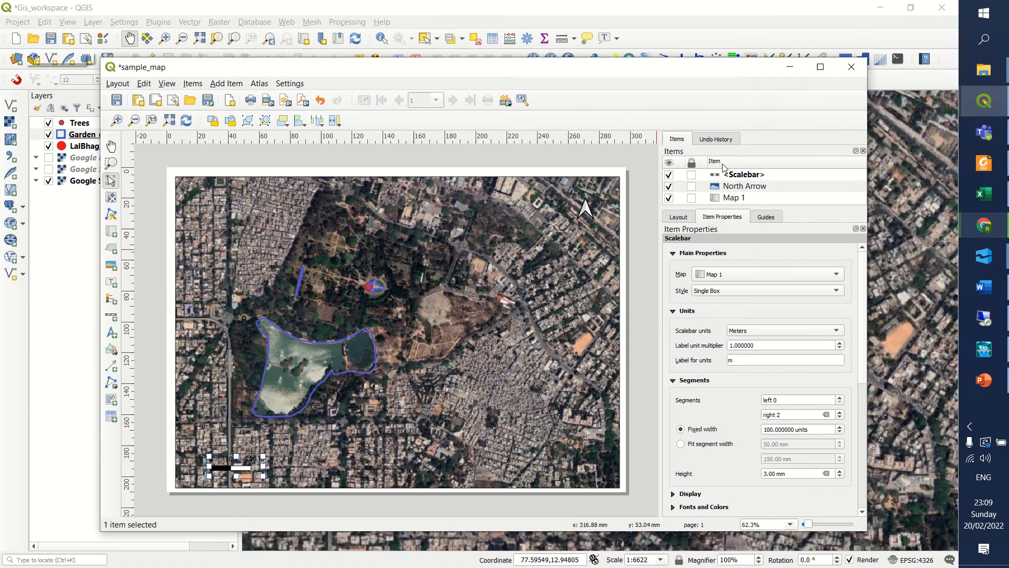
{"action": "left_click", "coordinate": [748, 175]}
{"action": "left_click", "coordinate": [731, 344]}
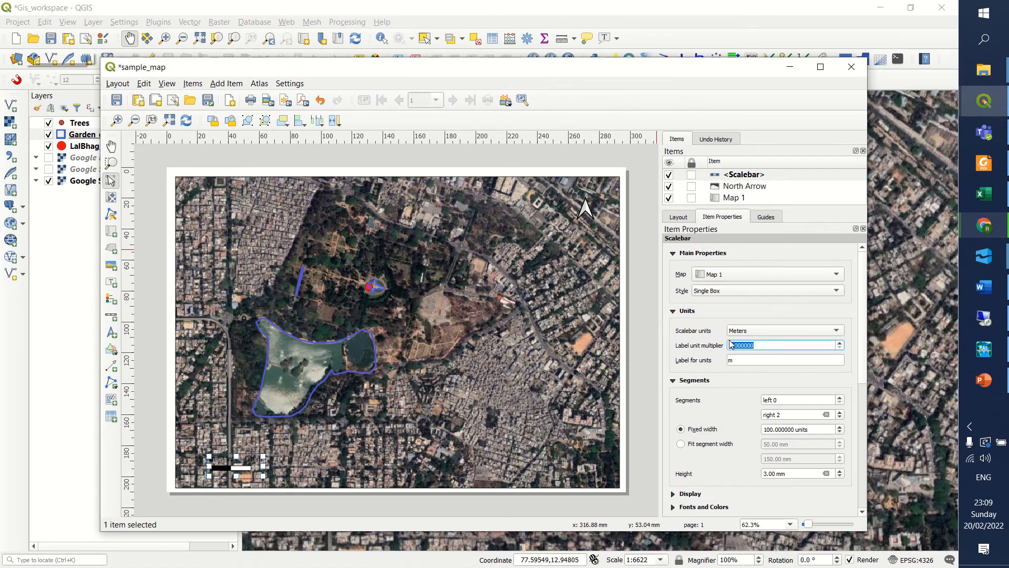
{"action": "left_click", "coordinate": [736, 175]}
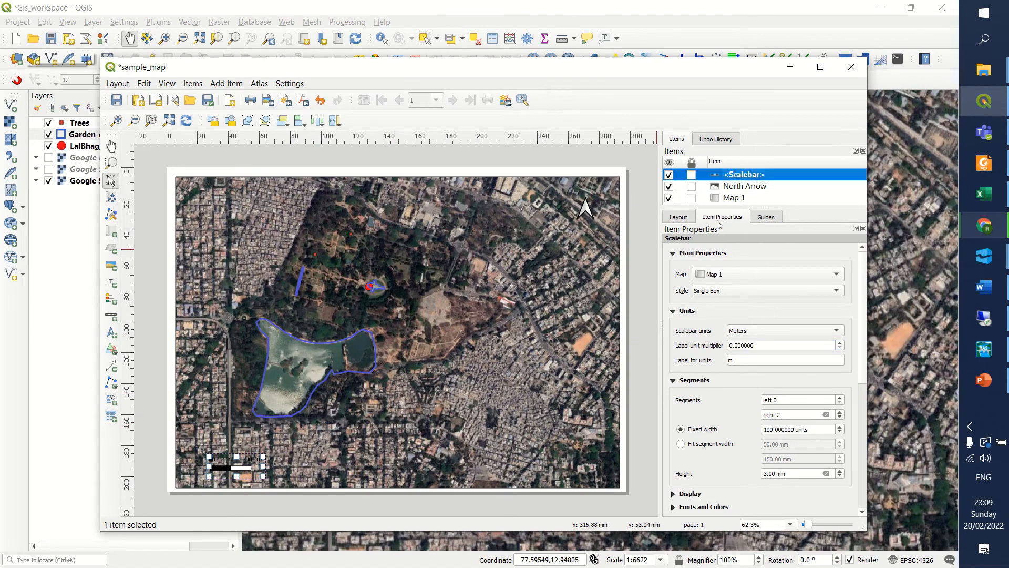
Give the scale bar a white background, adjust its box width, and move it into the map's lower-left corner.
{"action": "left_click", "coordinate": [806, 399]}
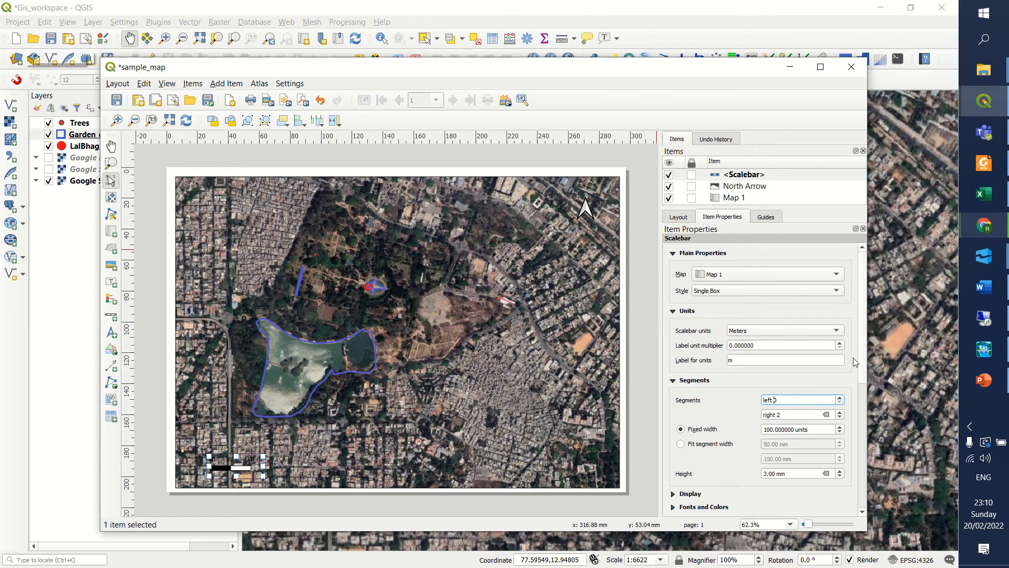
{"action": "scroll", "coordinate": [853, 361], "scroll_direction": "down", "scroll_amount": 5}
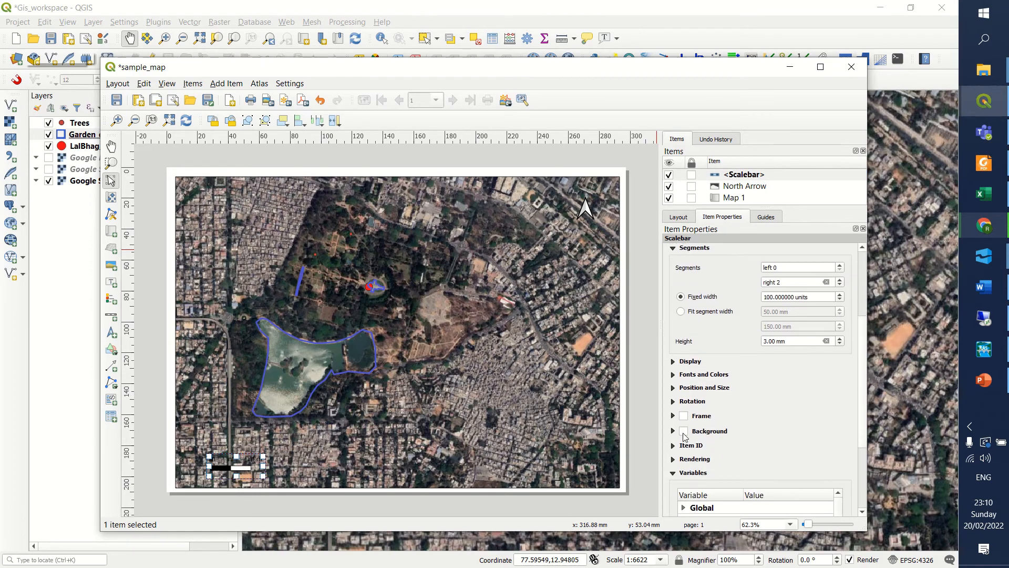
{"action": "left_click", "coordinate": [683, 432]}
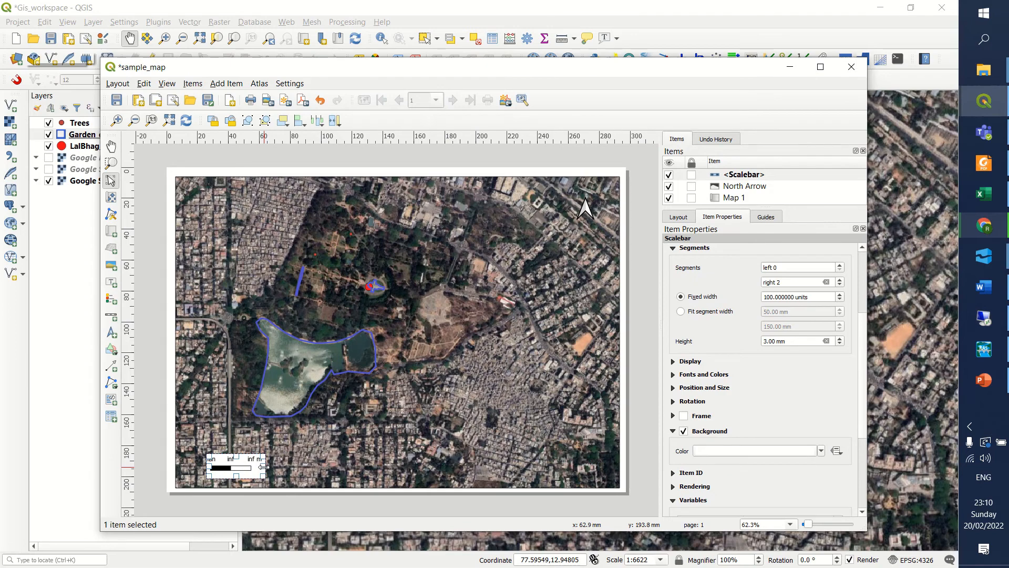
{"action": "left_click_drag", "start_coordinate": [263, 465], "coordinate": [325, 466]}
{"action": "left_click_drag", "start_coordinate": [219, 464], "coordinate": [207, 468]}
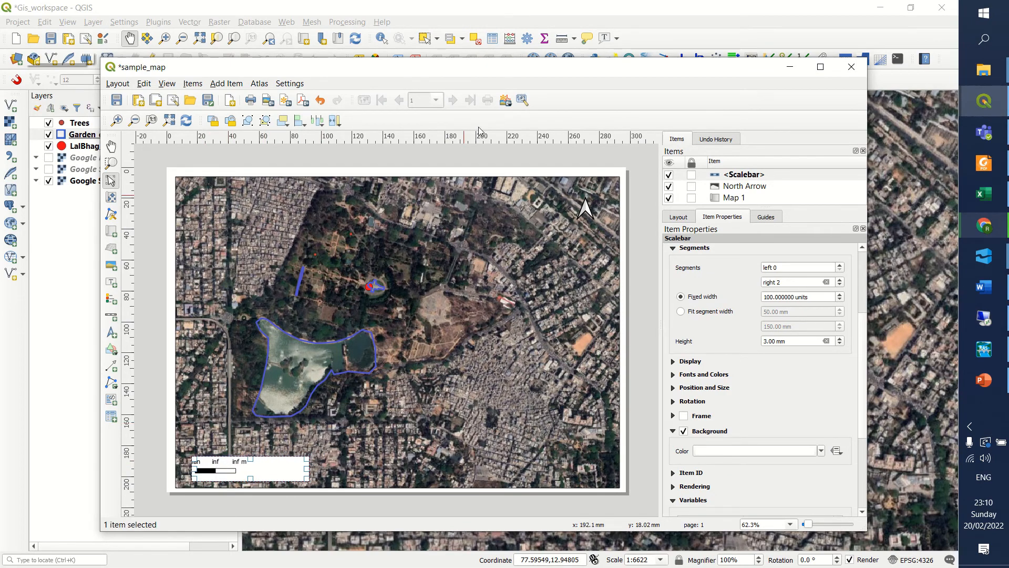
{"action": "mouse_move", "coordinate": [455, 5]}
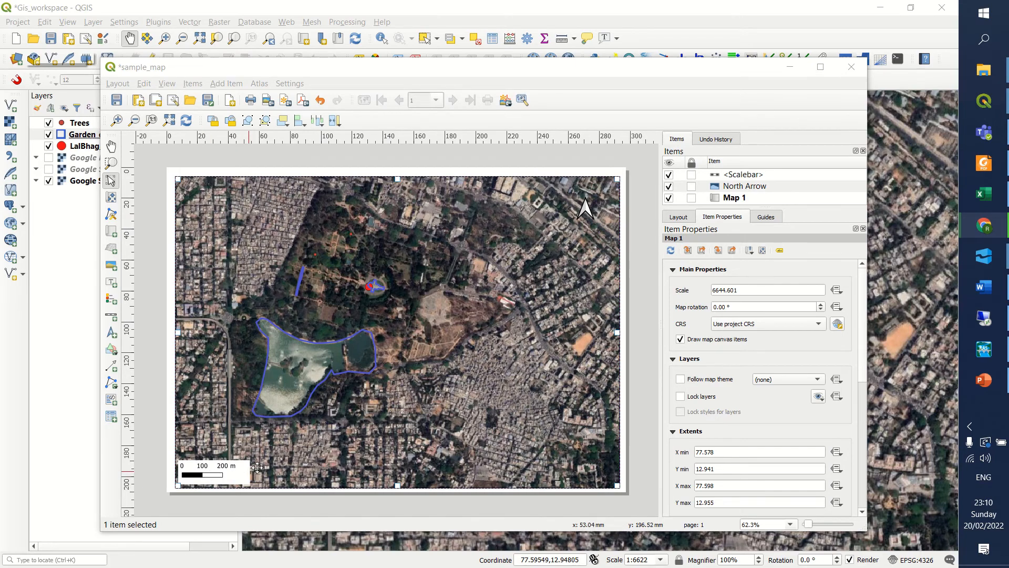
Turn on a white background behind the north arrow.
{"action": "left_click", "coordinate": [587, 210]}
{"action": "left_click", "coordinate": [746, 187]}
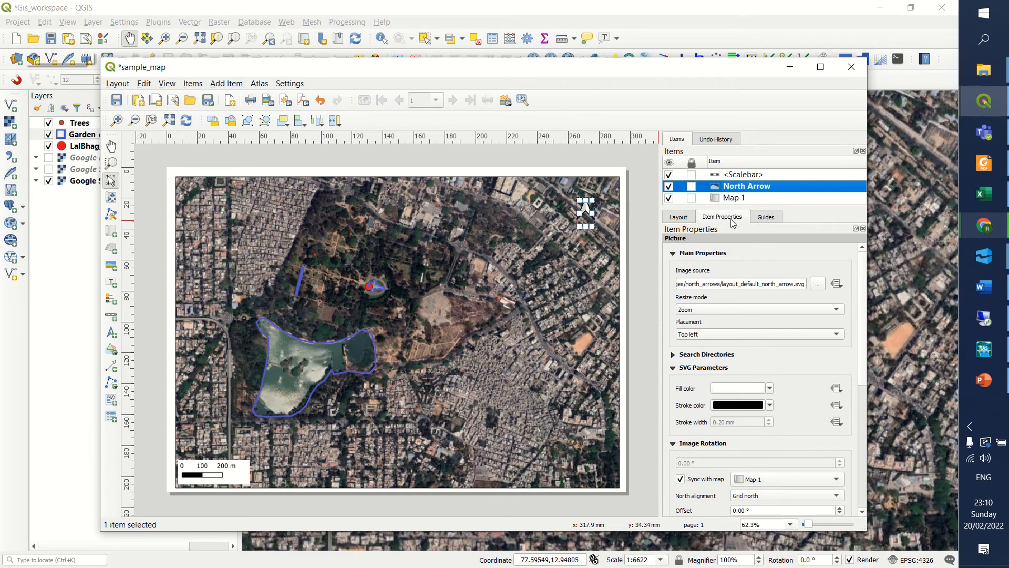
{"action": "scroll", "coordinate": [745, 344], "scroll_direction": "down", "scroll_amount": 2}
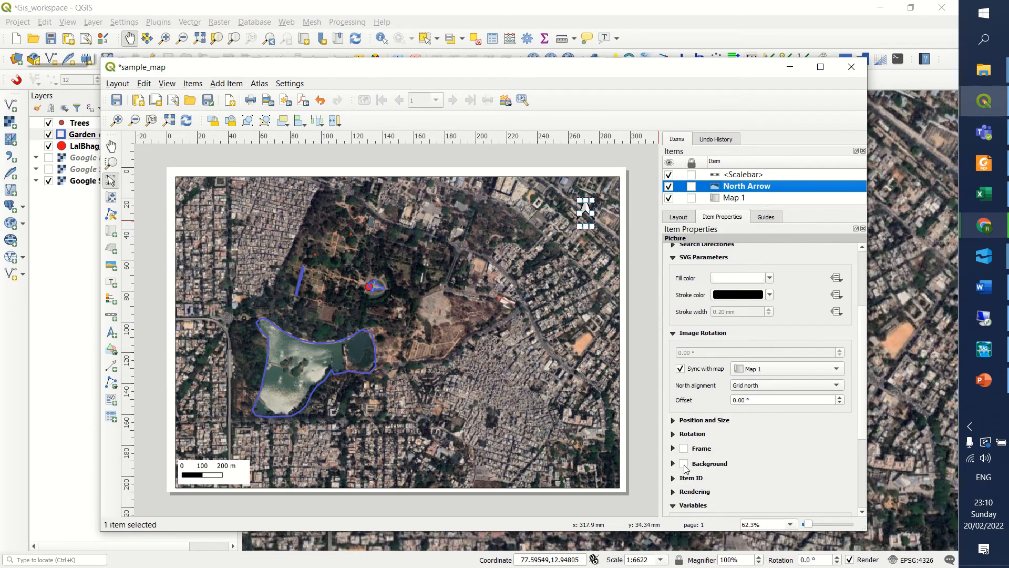
{"action": "left_click", "coordinate": [577, 349]}
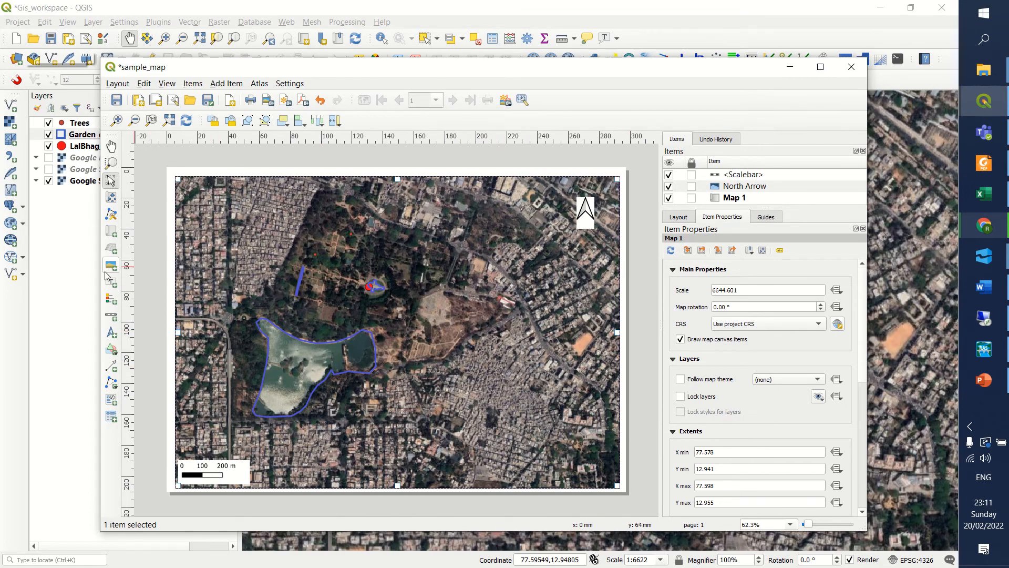
Add a legend for Map 1 near the lower-right corner of the map.
{"action": "left_click", "coordinate": [111, 299]}
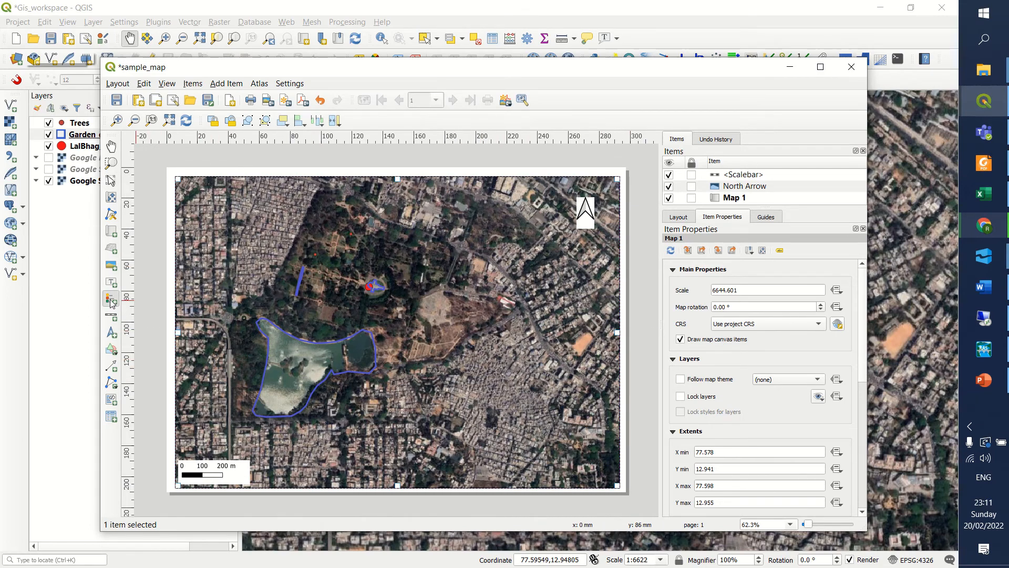
{"action": "left_click_drag", "start_coordinate": [541, 377], "coordinate": [608, 471]}
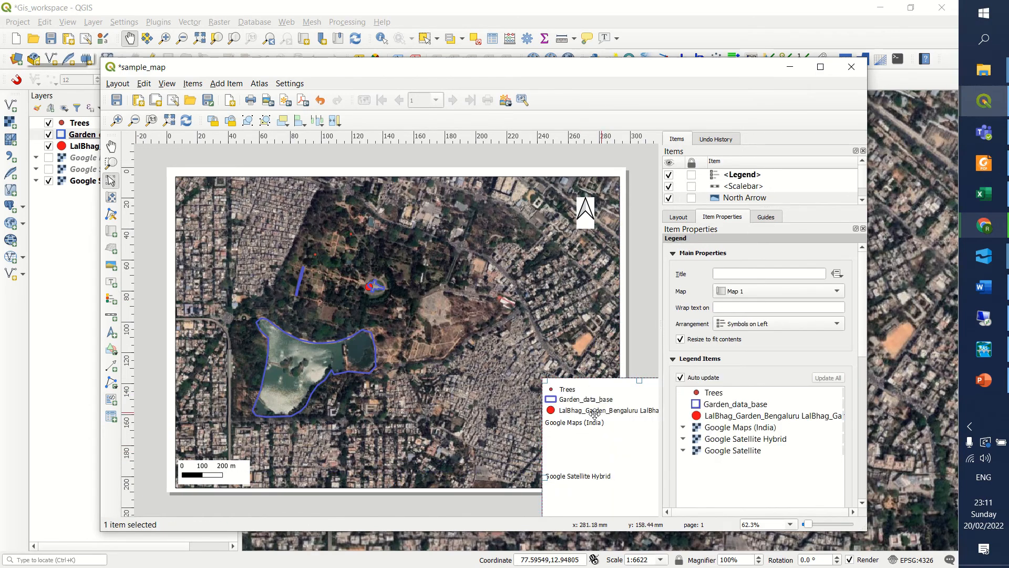
{"action": "left_click", "coordinate": [708, 394]}
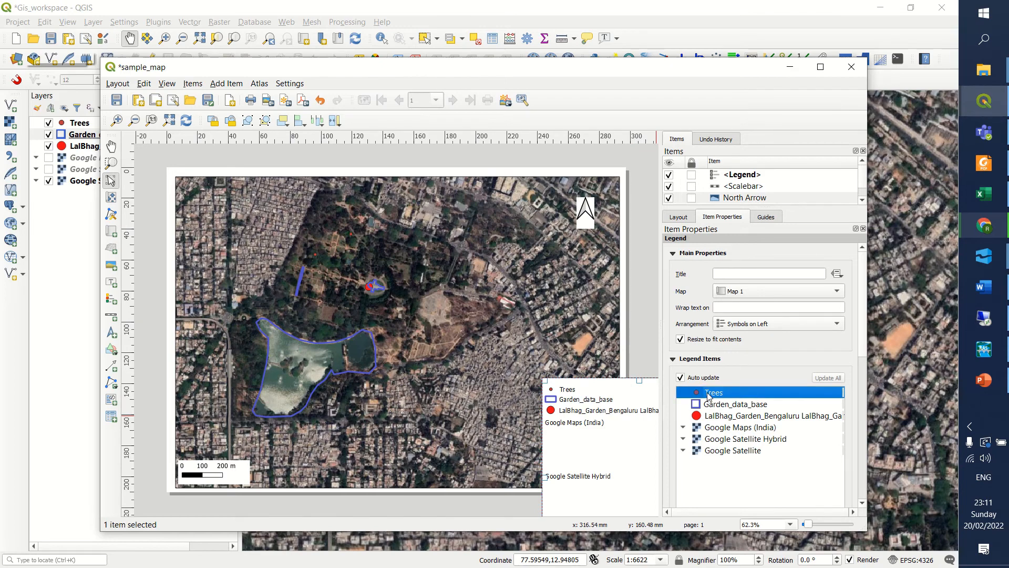
{"action": "left_click", "coordinate": [720, 437]}
{"action": "left_click", "coordinate": [711, 395]}
{"action": "scroll", "coordinate": [718, 386], "scroll_direction": "down", "scroll_amount": 3}
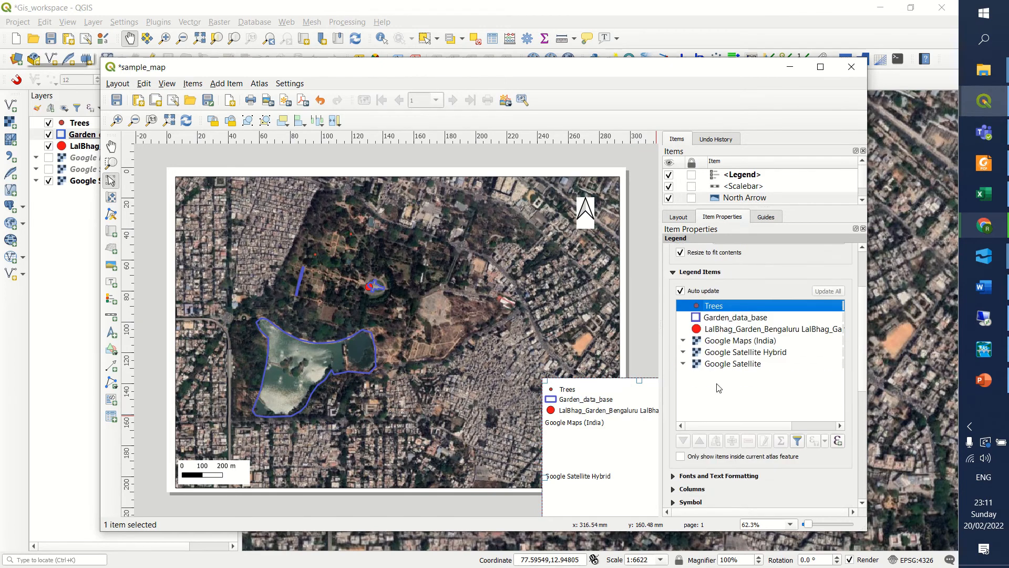
{"action": "scroll", "coordinate": [719, 388], "scroll_direction": "up", "scroll_amount": 1}
Turn off the legend's auto update and remove the Trees and LalBhag_Garden_Bengaluru entries.
{"action": "left_click", "coordinate": [682, 324]}
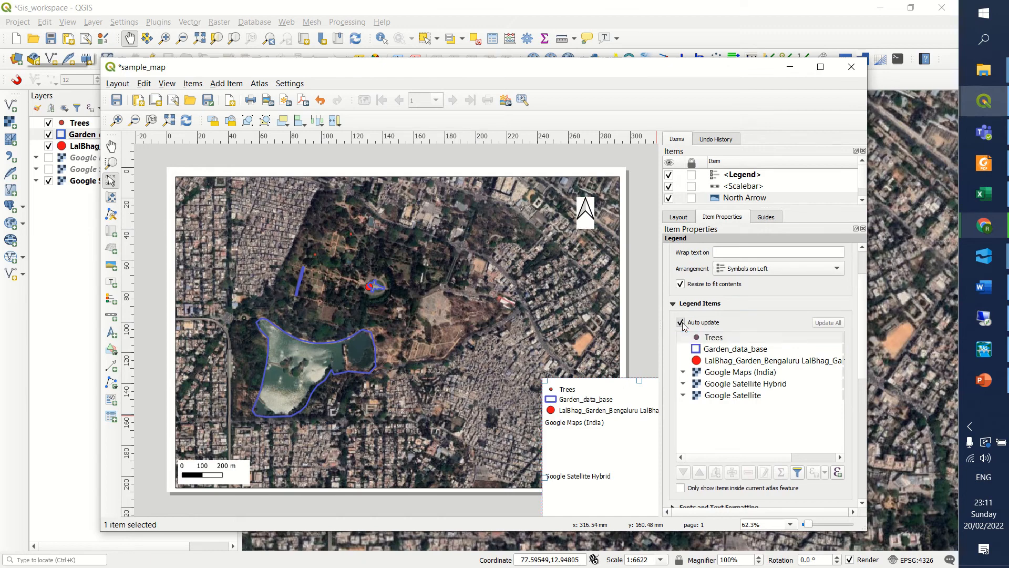
{"action": "left_click", "coordinate": [680, 322]}
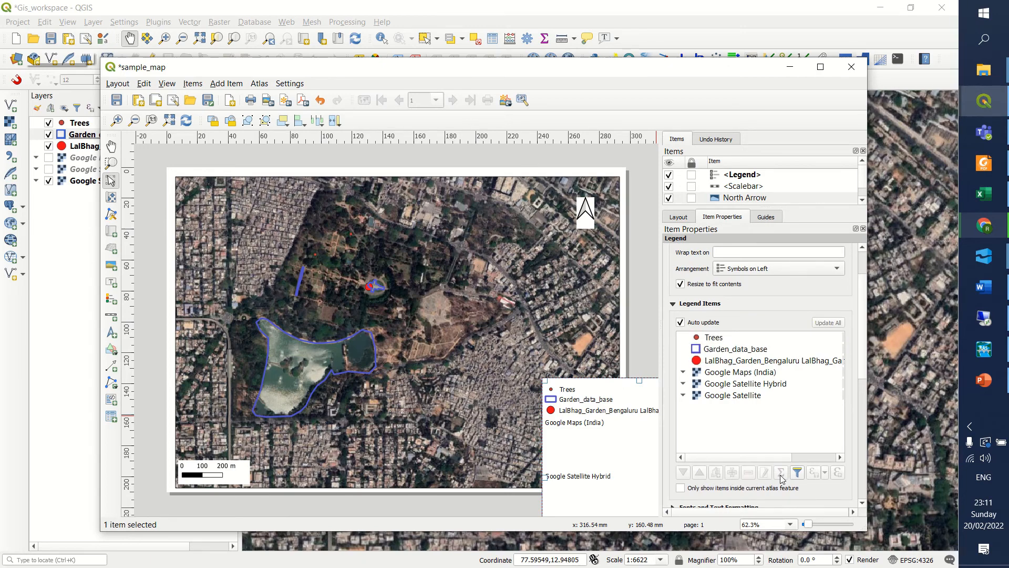
{"action": "left_click", "coordinate": [681, 322]}
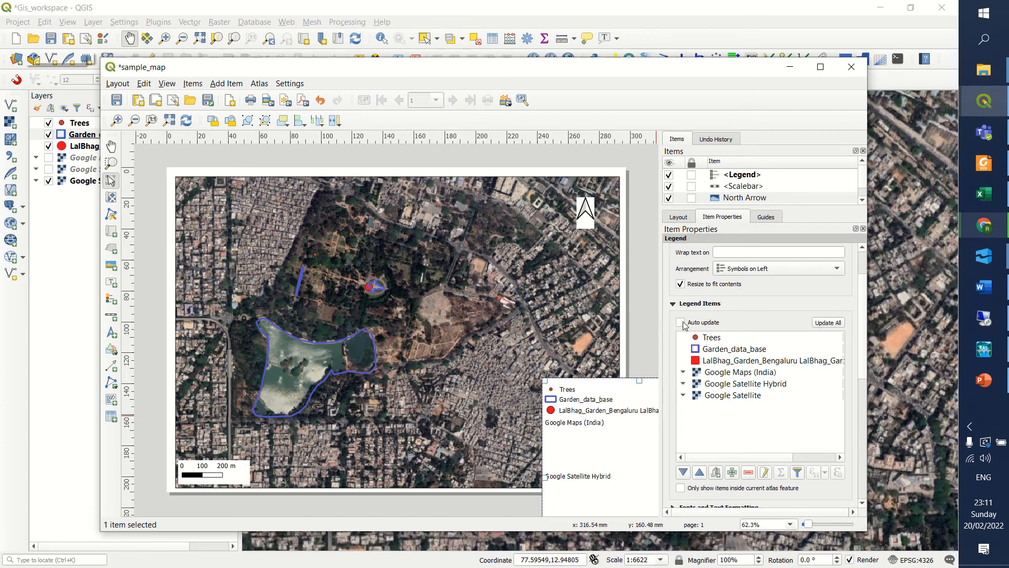
{"action": "left_click", "coordinate": [706, 339]}
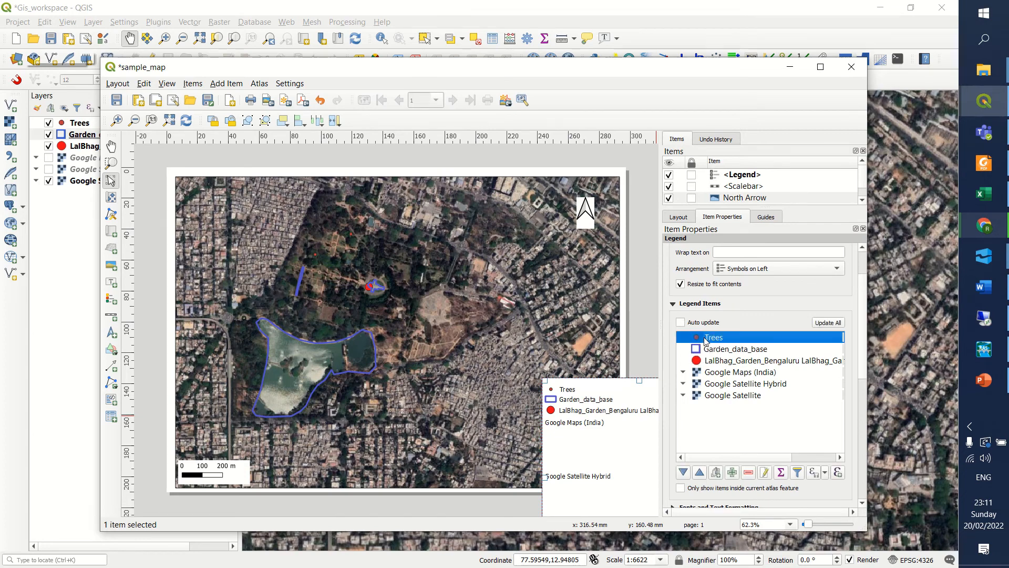
{"action": "left_click", "coordinate": [746, 473]}
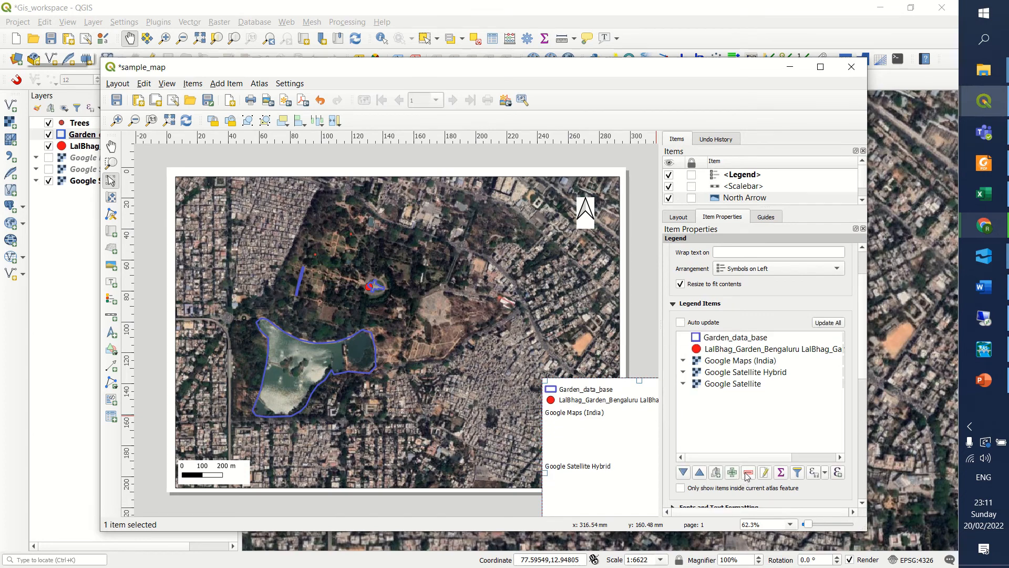
{"action": "left_click", "coordinate": [734, 341]}
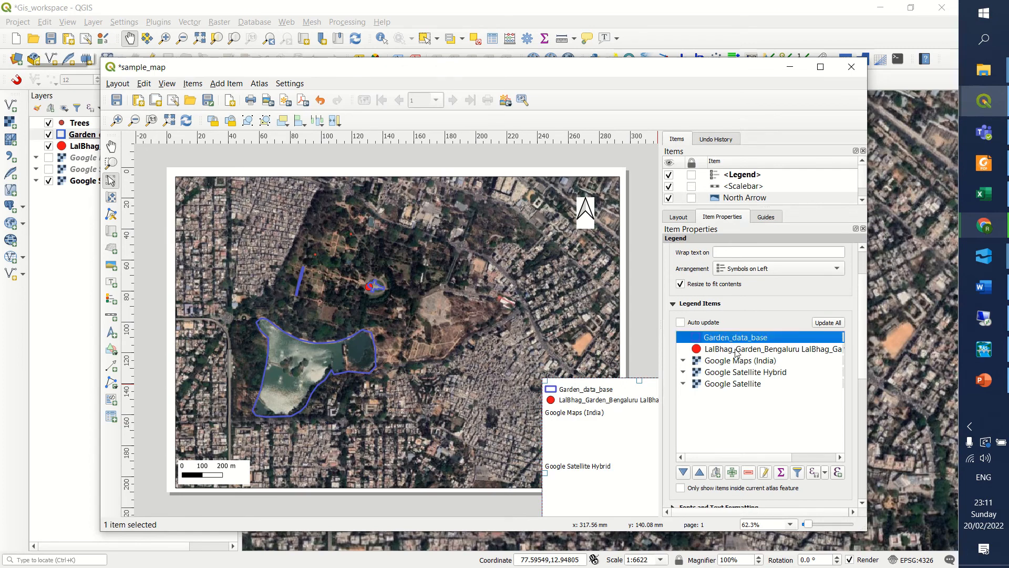
{"action": "left_click", "coordinate": [736, 351]}
{"action": "left_click", "coordinate": [748, 474]}
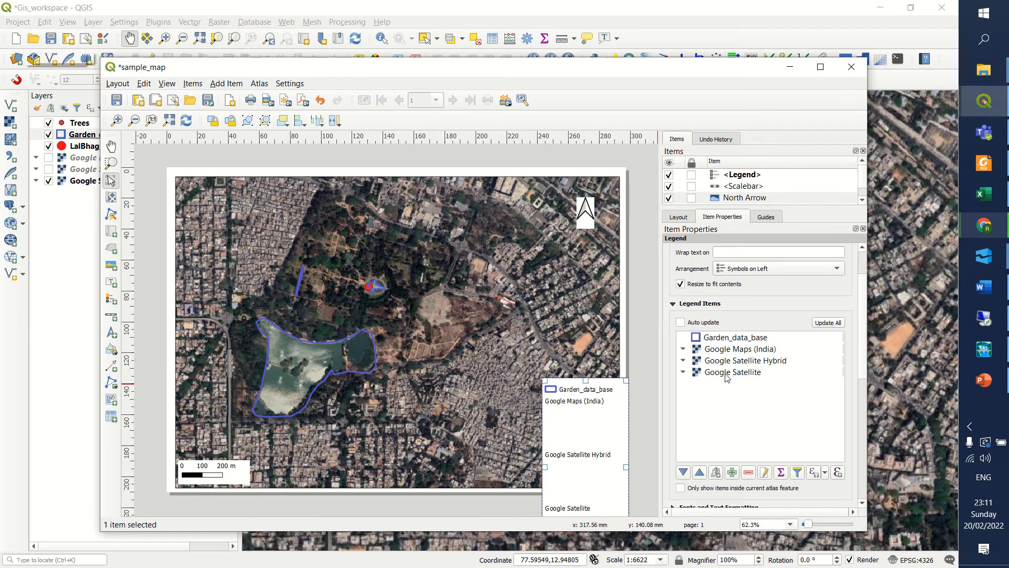
Remove the Google Satellite Hybrid and Google Maps (India) entries from the legend.
{"action": "left_click", "coordinate": [726, 375]}
{"action": "left_click", "coordinate": [727, 364]}
{"action": "left_click", "coordinate": [750, 474]}
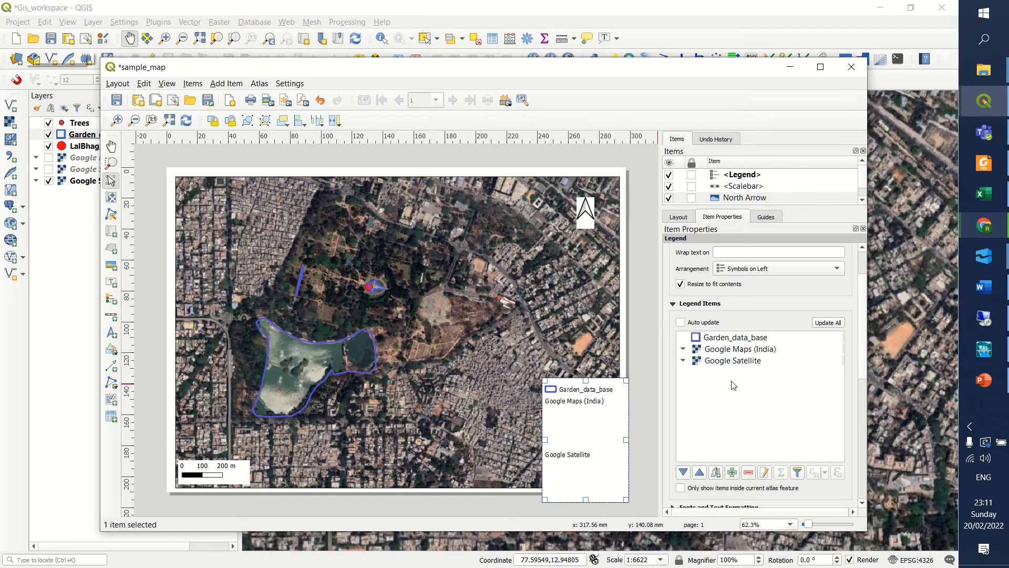
{"action": "left_click", "coordinate": [733, 350]}
{"action": "left_click", "coordinate": [748, 472]}
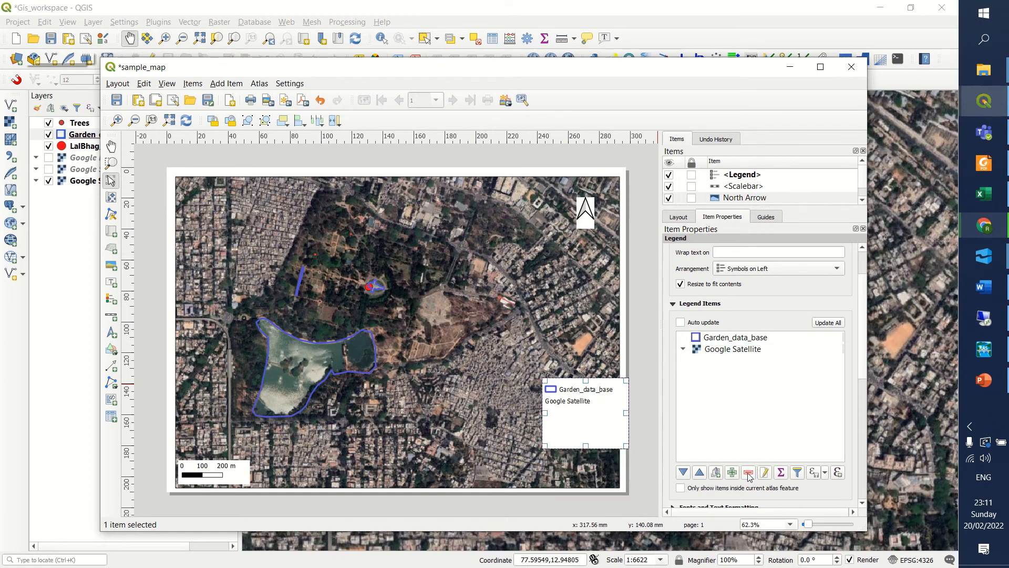
Move the legend inside the map's lower-right corner and try to reduce its height.
{"action": "left_click_drag", "start_coordinate": [559, 402], "coordinate": [568, 441]}
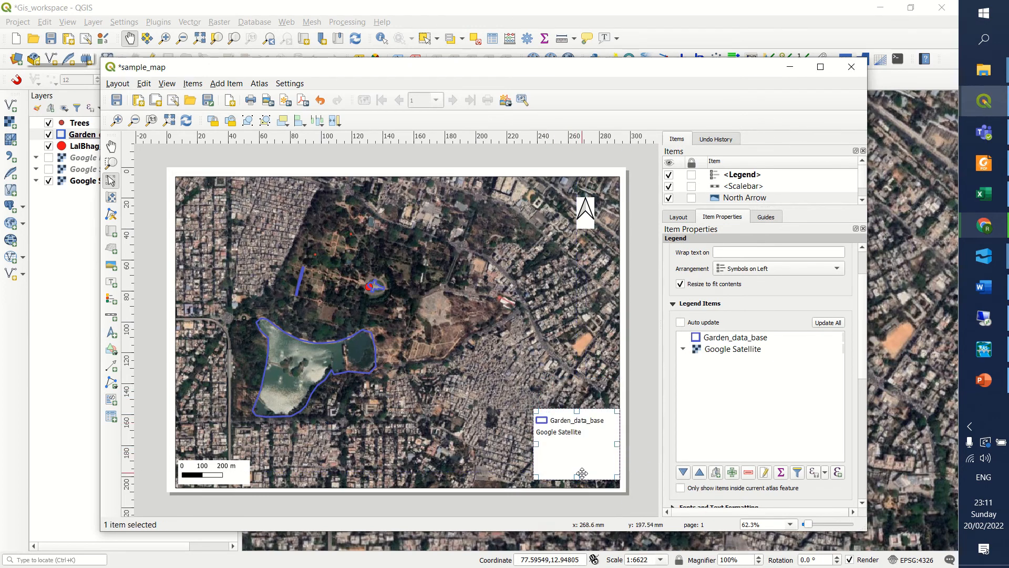
{"action": "left_click_drag", "start_coordinate": [577, 477], "coordinate": [571, 444]}
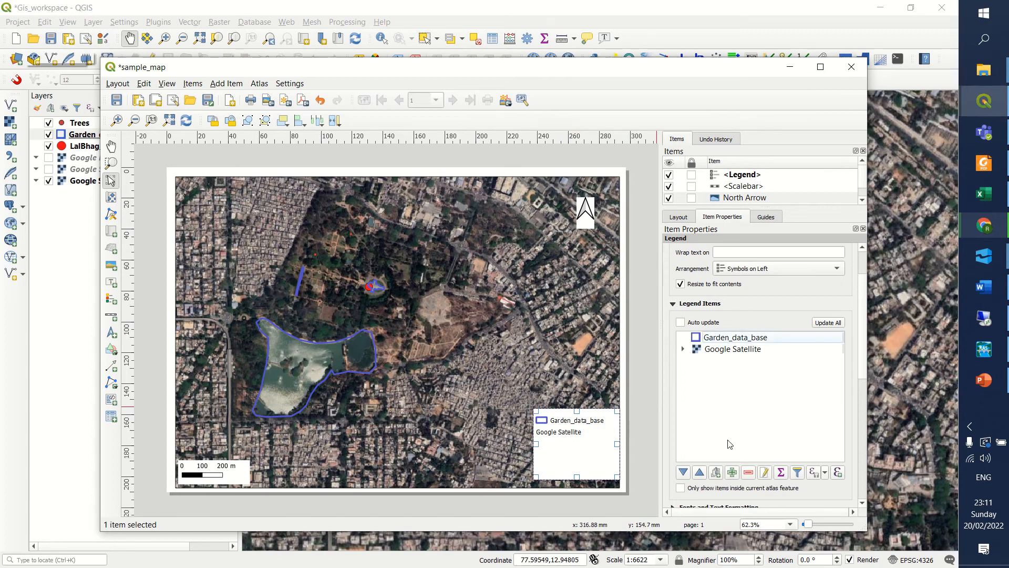
{"action": "left_click", "coordinate": [549, 367]}
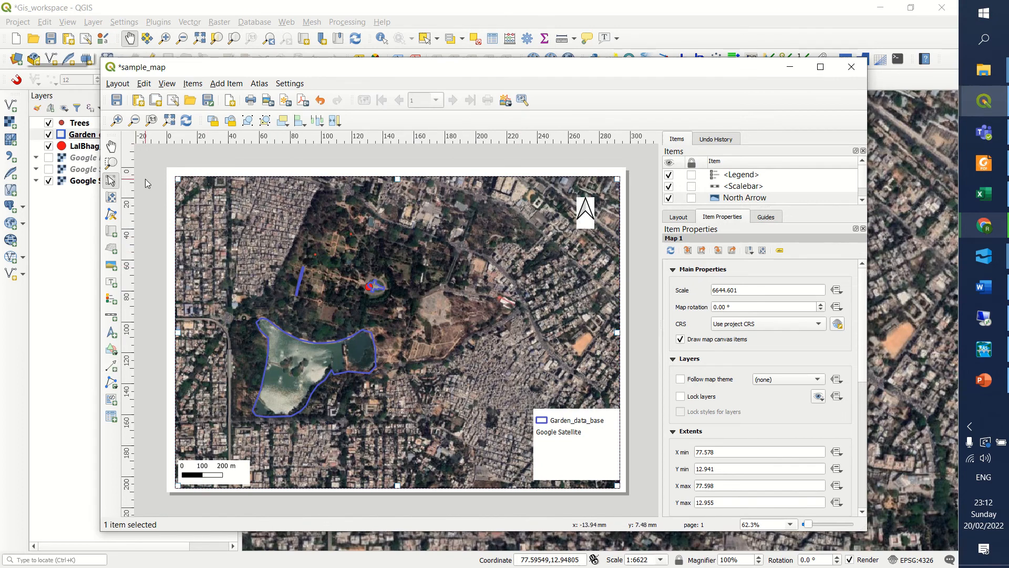
Export the print layout as sample_map.pdf in the GIS_training folder with the default PDF export options.
{"action": "left_click", "coordinate": [117, 85]}
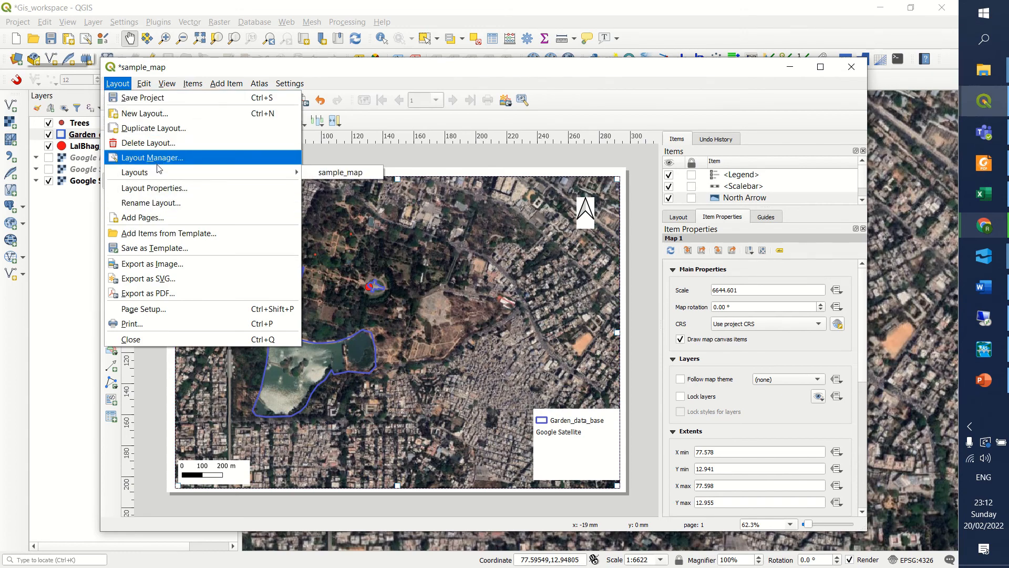
{"action": "left_click", "coordinate": [158, 295]}
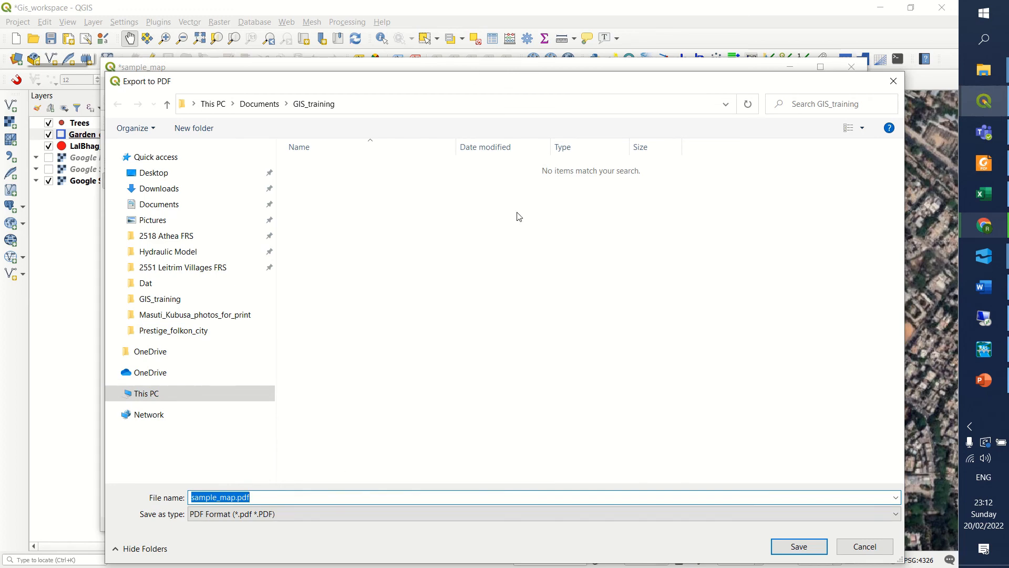
{"action": "left_click", "coordinate": [800, 548]}
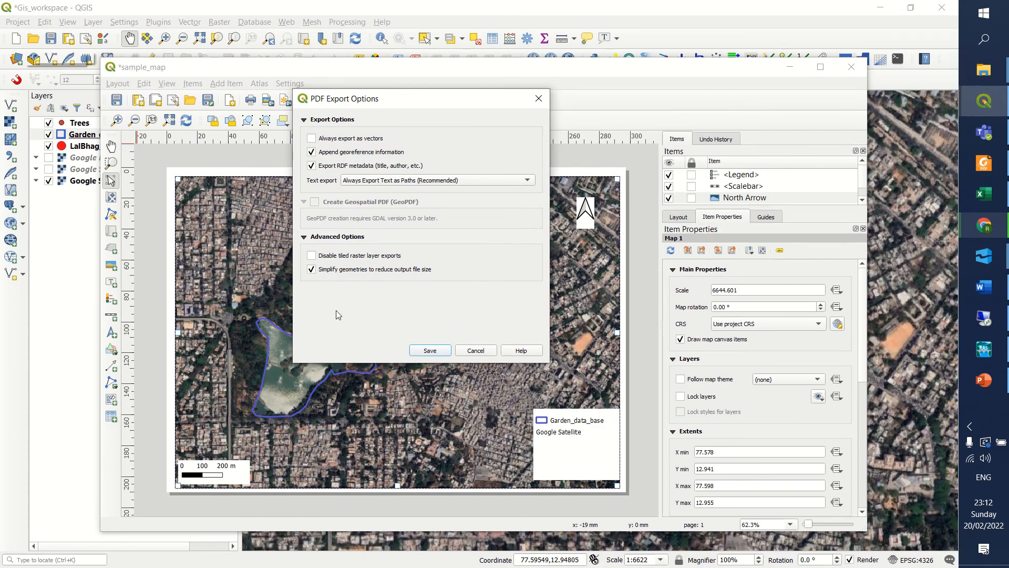
{"action": "left_click", "coordinate": [430, 351]}
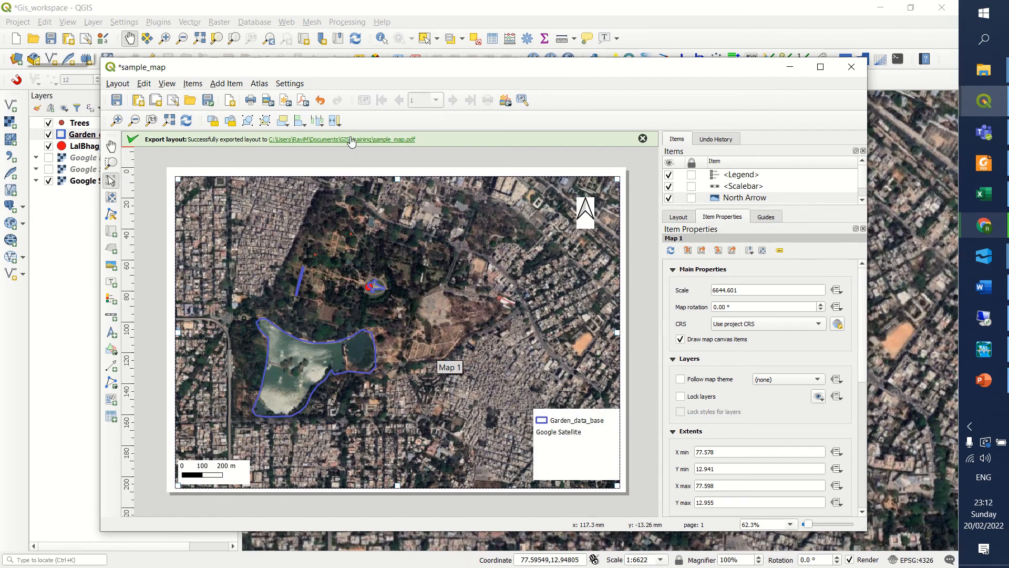
Open the exported sample_map.pdf, inspect the whole map page, and close it to return to the layout.
{"action": "left_click", "coordinate": [352, 140]}
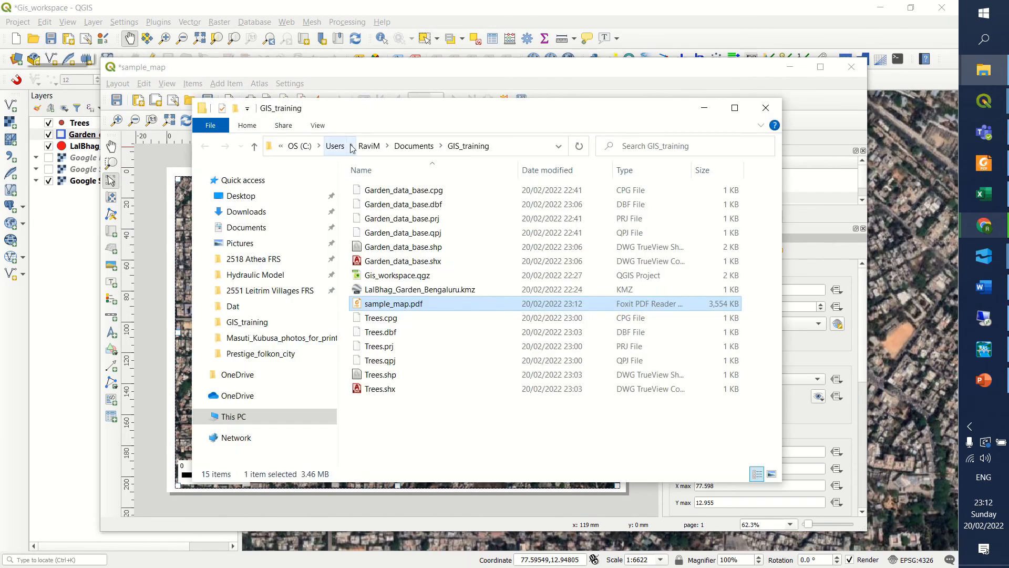
{"action": "double_click", "coordinate": [394, 305]}
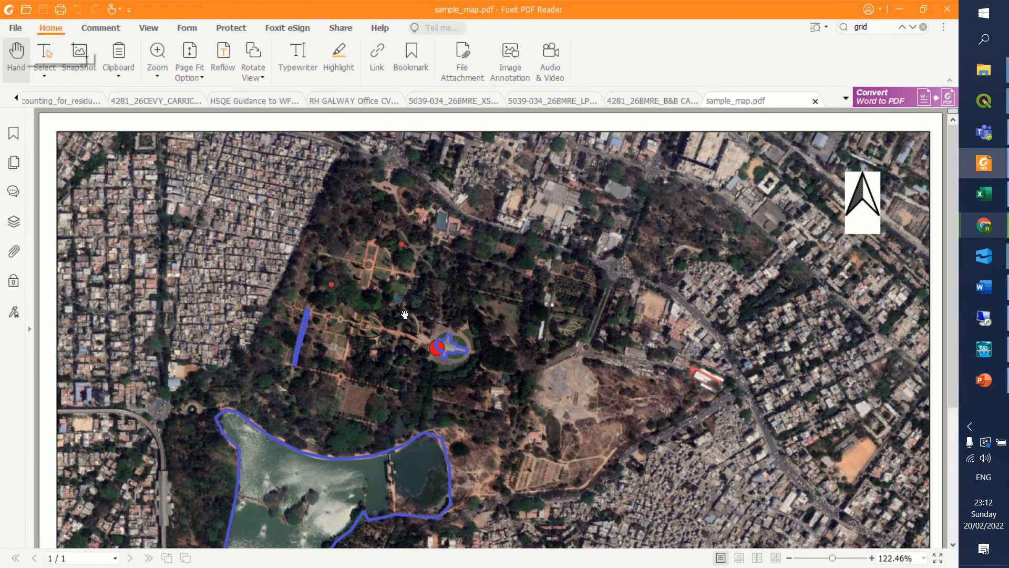
{"action": "scroll", "coordinate": [404, 314], "scroll_direction": "down", "scroll_amount": 2}
{"action": "scroll", "coordinate": [406, 315], "scroll_direction": "down", "scroll_amount": 3}
{"action": "scroll", "coordinate": [458, 356], "scroll_direction": "up", "scroll_amount": 2}
{"action": "scroll", "coordinate": [658, 450], "scroll_direction": "down", "scroll_amount": 1}
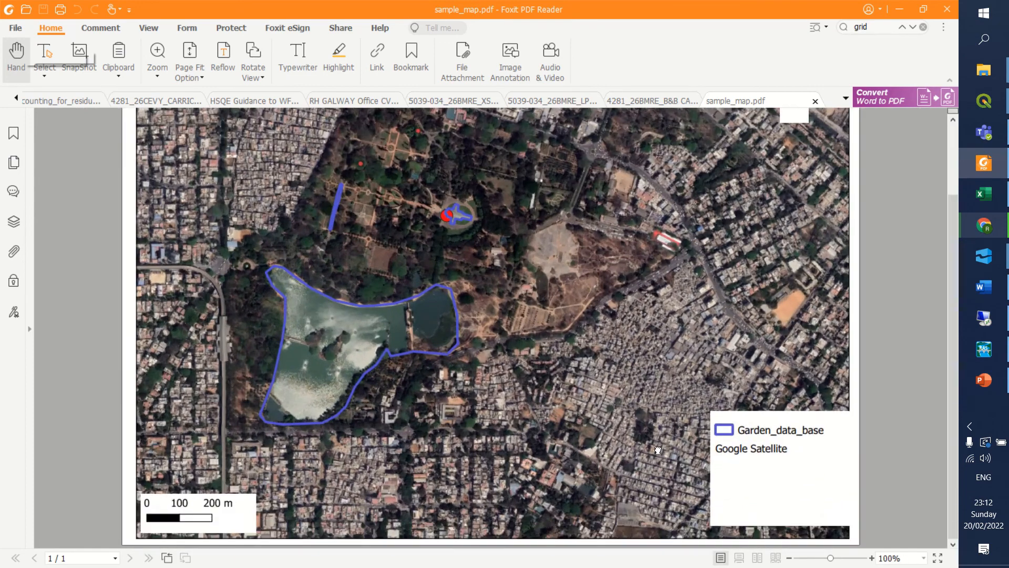
{"action": "scroll", "coordinate": [654, 394], "scroll_direction": "down", "scroll_amount": 1}
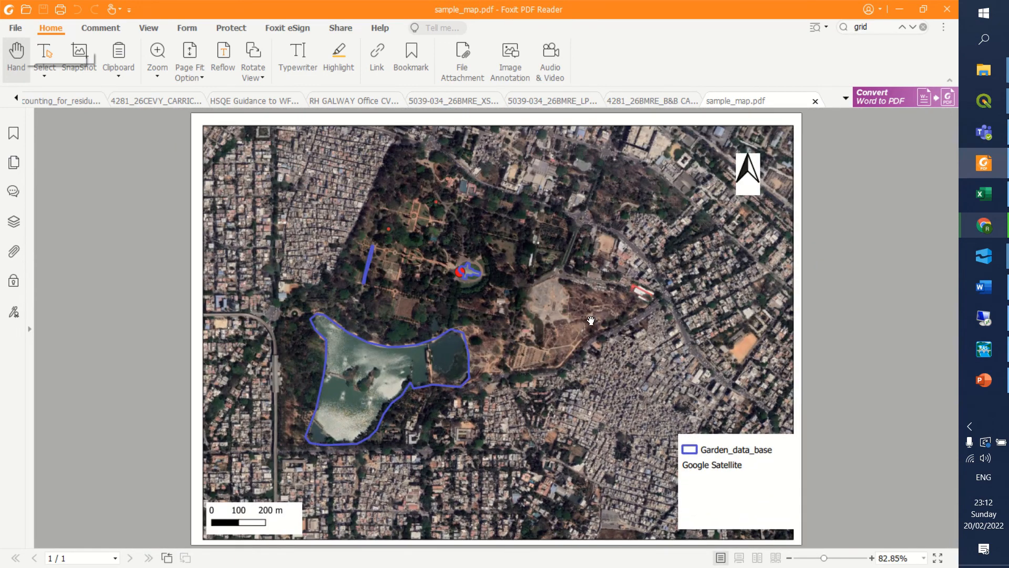
{"action": "left_click", "coordinate": [815, 101]}
{"action": "left_click", "coordinate": [899, 9]}
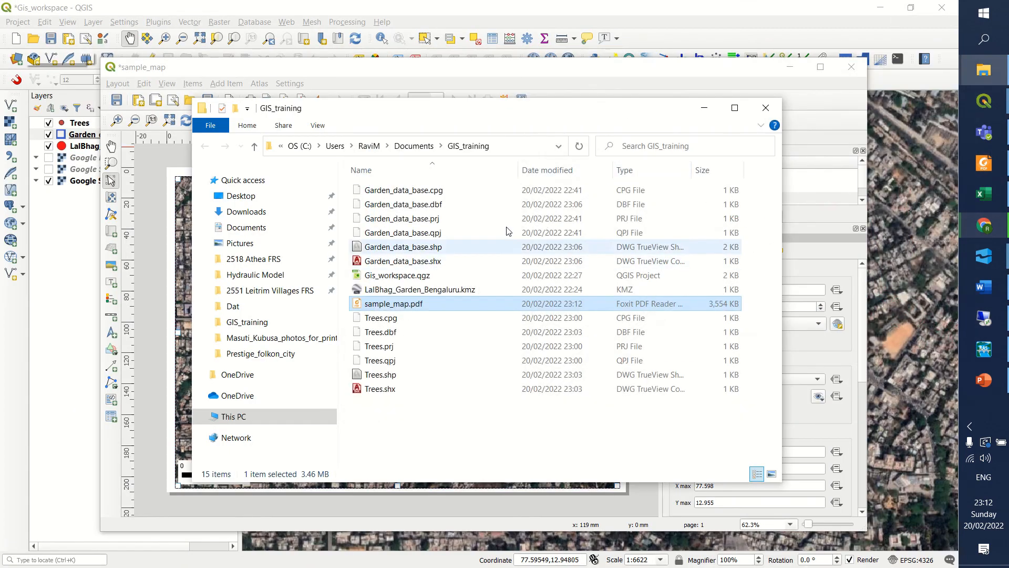
{"action": "left_click", "coordinate": [705, 108]}
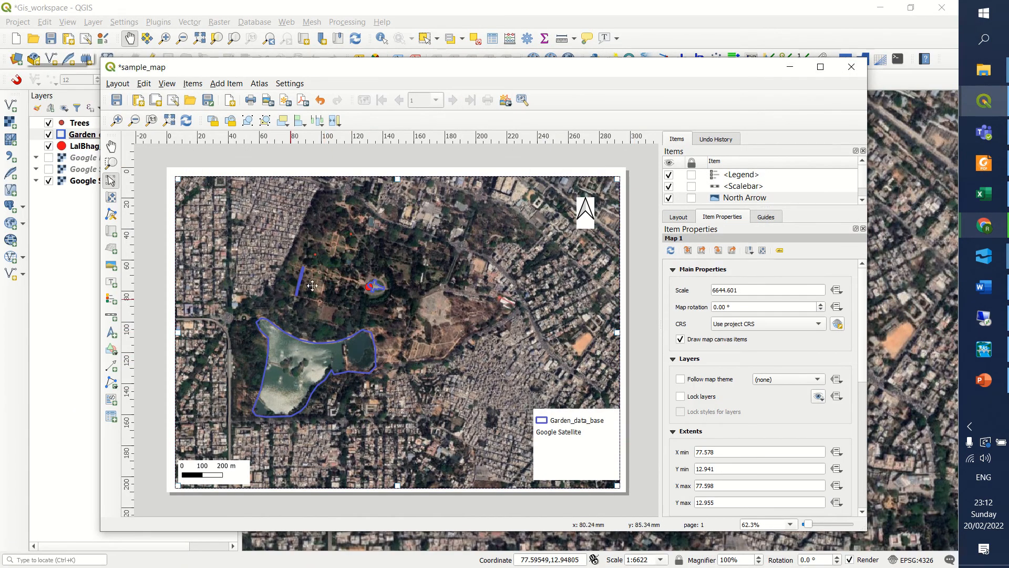
Return to the main QGIS window and set the Google Satellite layer's global opacity to 37.8 %.
{"action": "left_click_drag", "start_coordinate": [765, 68], "coordinate": [762, 79]}
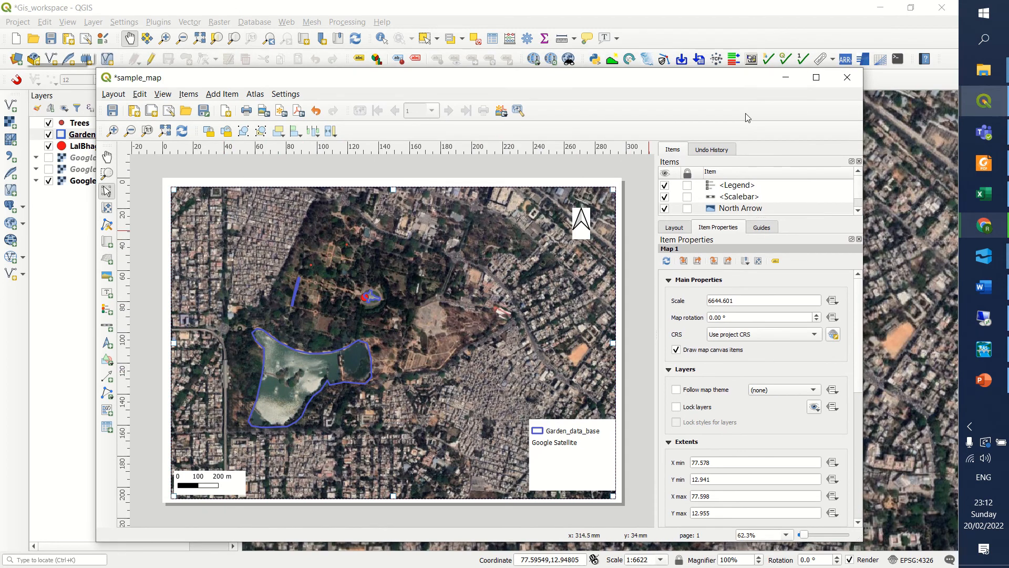
{"action": "left_click", "coordinate": [787, 78]}
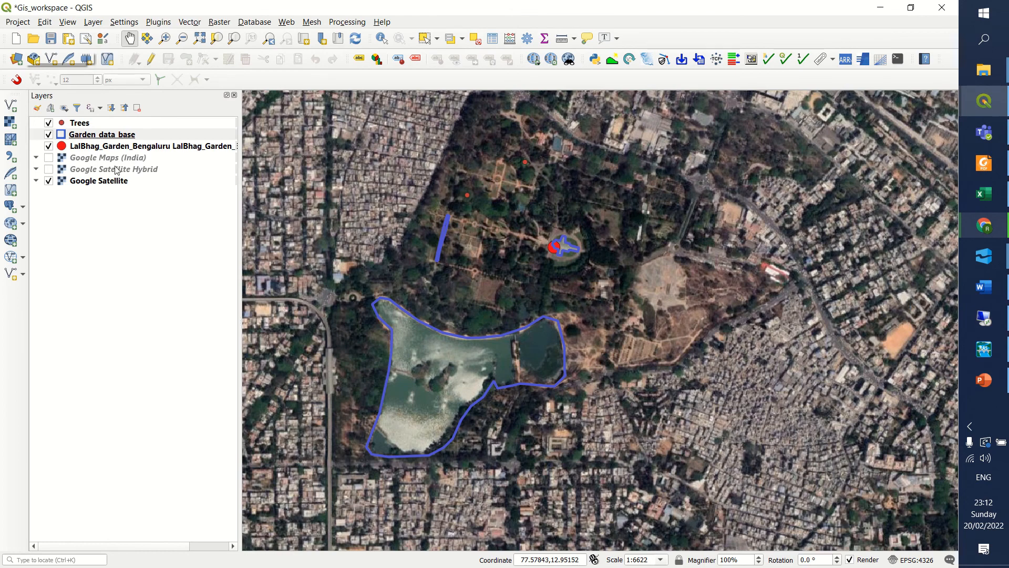
{"action": "double_click", "coordinate": [84, 182]}
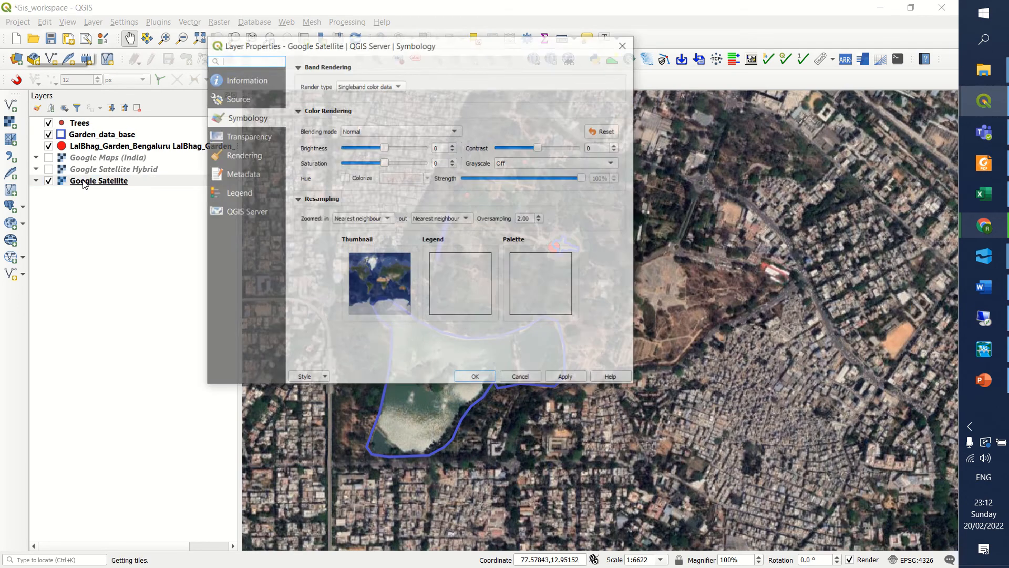
{"action": "left_click", "coordinate": [266, 137]}
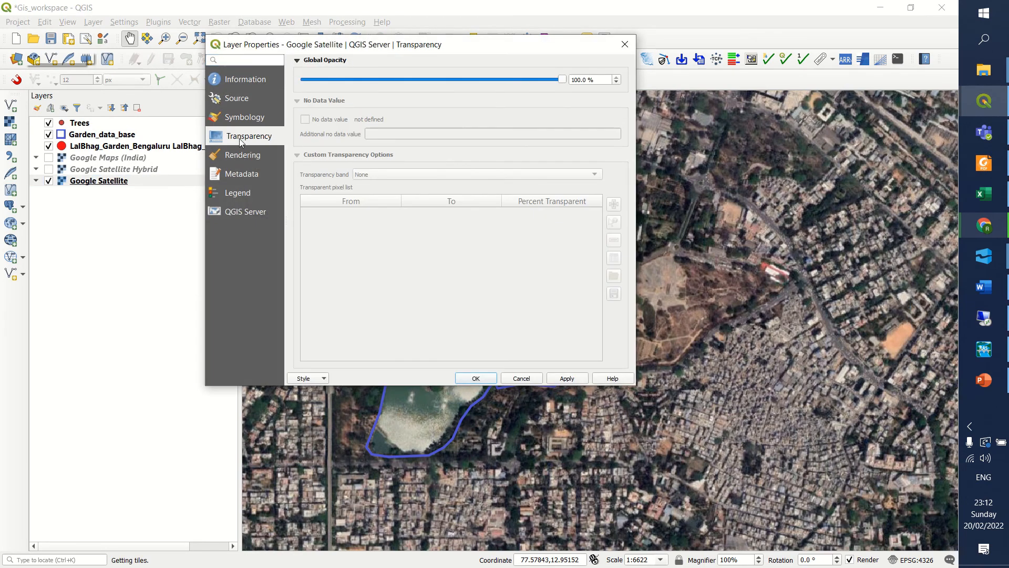
{"action": "left_click_drag", "start_coordinate": [554, 80], "coordinate": [402, 79]}
{"action": "left_click", "coordinate": [575, 380]}
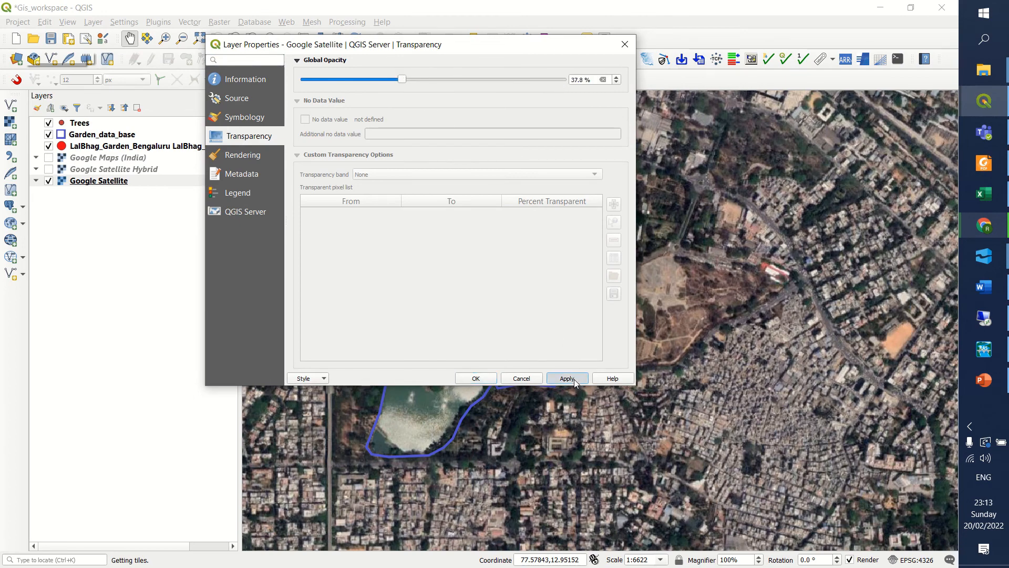
{"action": "left_click", "coordinate": [476, 378]}
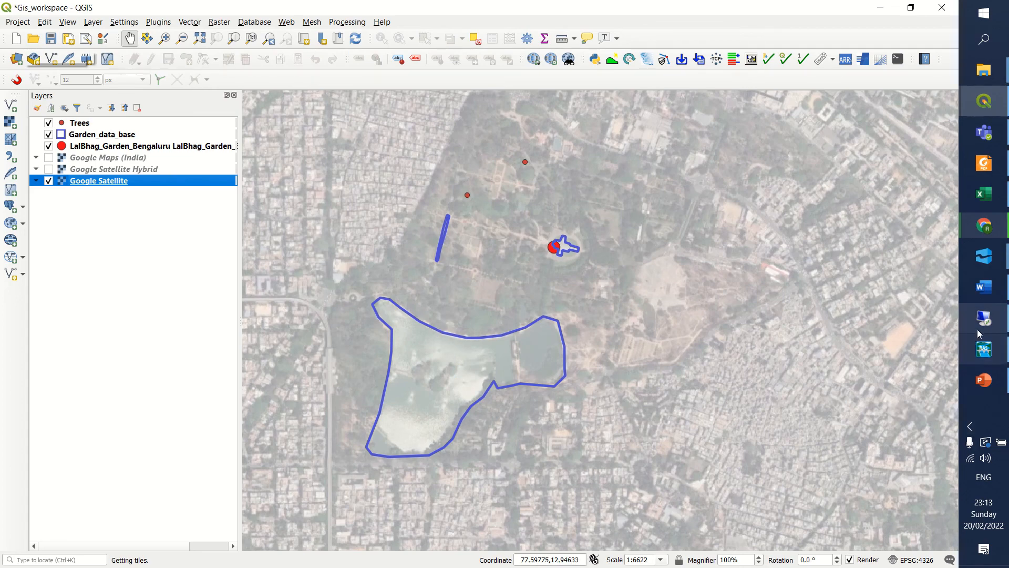
Switch back to the sample_map layout and export it as sample_map_02.pdf with the default PDF export options.
{"action": "left_click", "coordinate": [984, 101]}
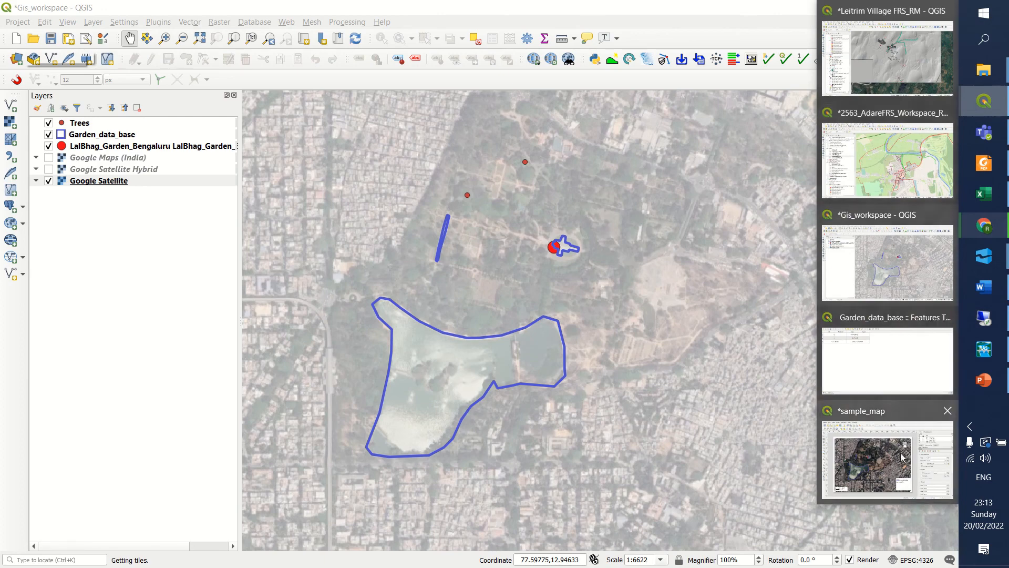
{"action": "left_click", "coordinate": [892, 458]}
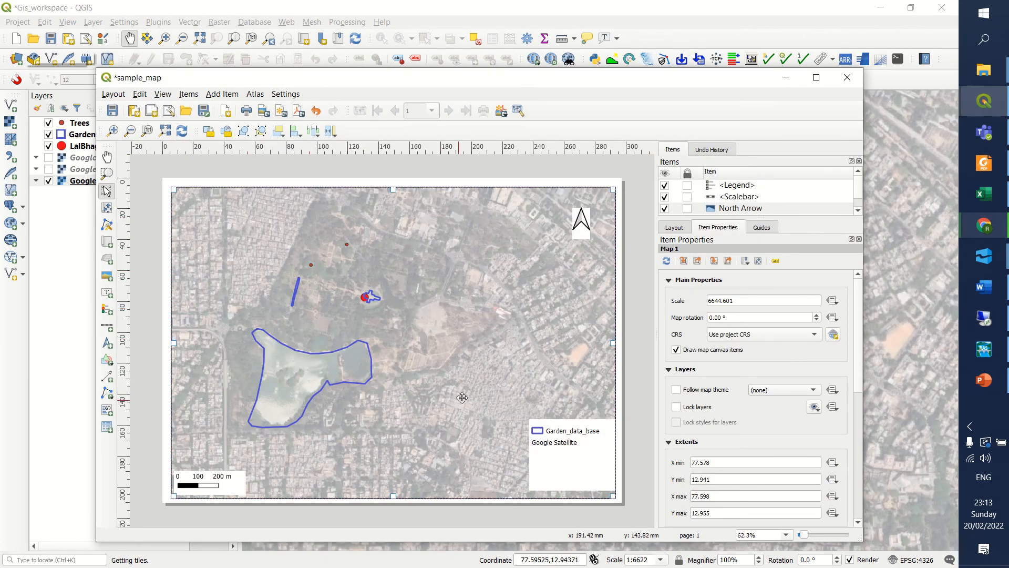
{"action": "left_click", "coordinate": [114, 95]}
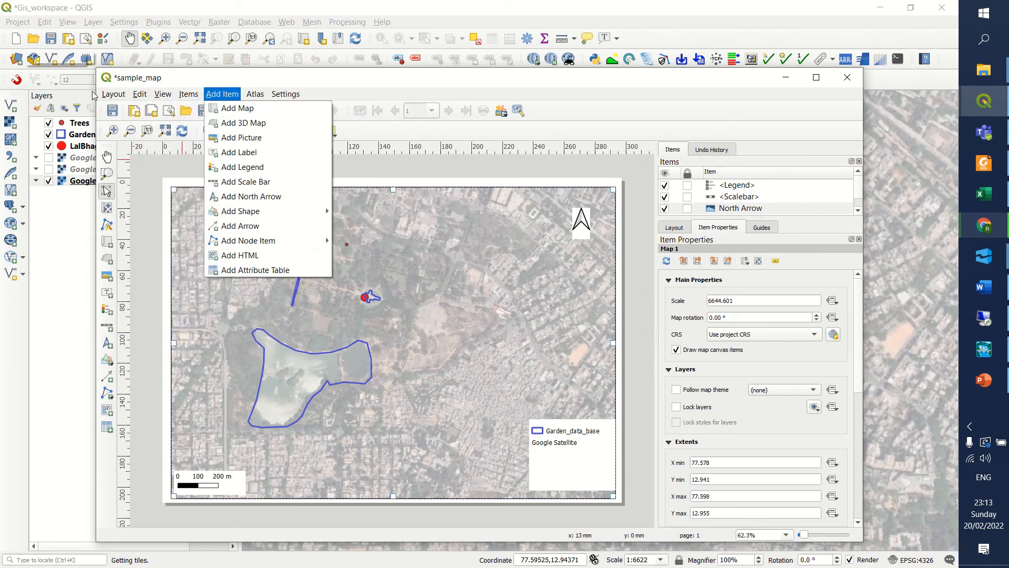
{"action": "left_click", "coordinate": [150, 304]}
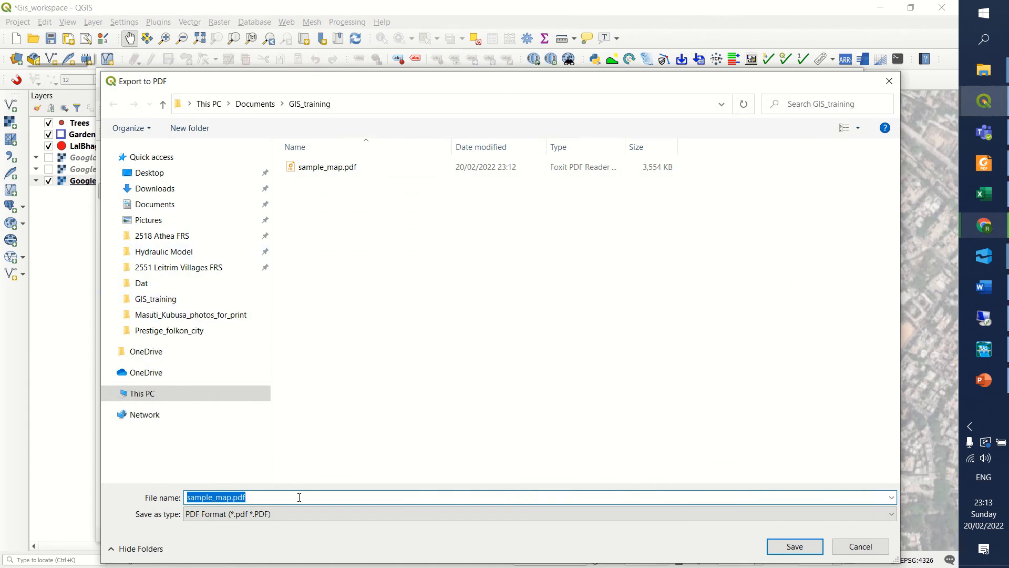
{"action": "left_click", "coordinate": [233, 497]}
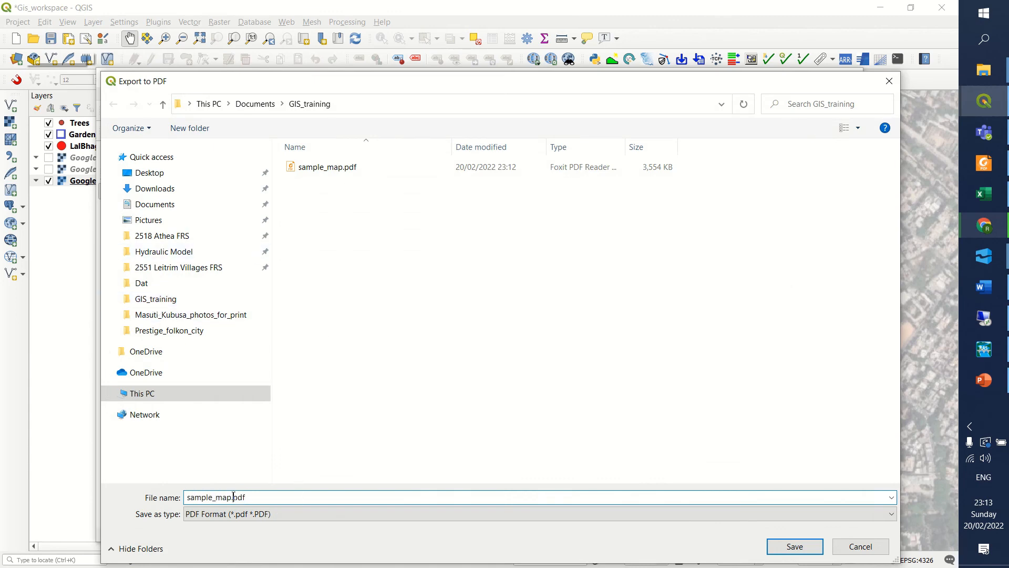
{"action": "key", "text": "shift+Left"}
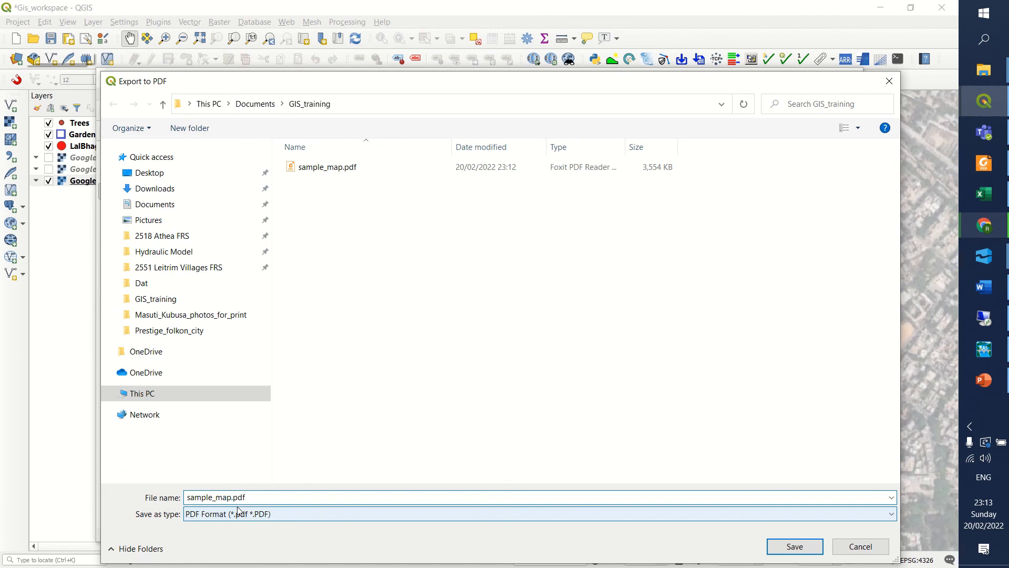
{"action": "type", "text": "_02"}
{"action": "left_click", "coordinate": [787, 547]}
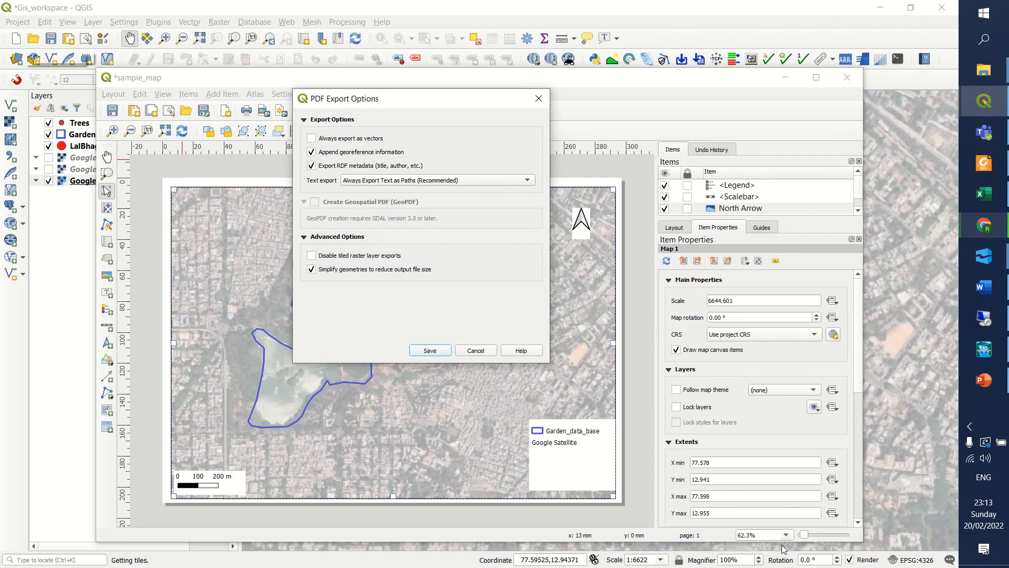
{"action": "left_click", "coordinate": [429, 350]}
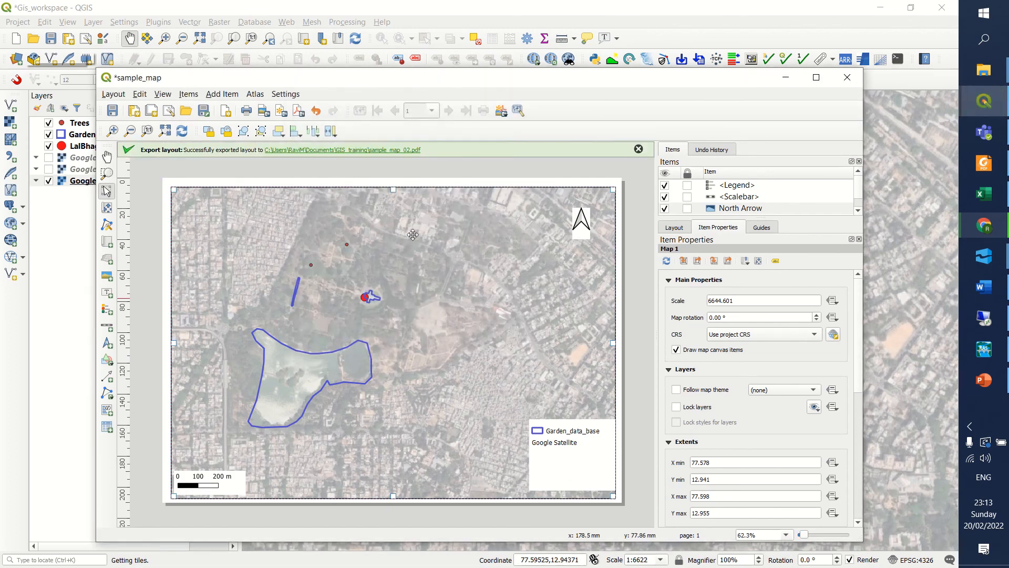
Open the exported sample_map_02.pdf and examine the full page with the faded satellite background.
{"action": "left_click", "coordinate": [380, 149]}
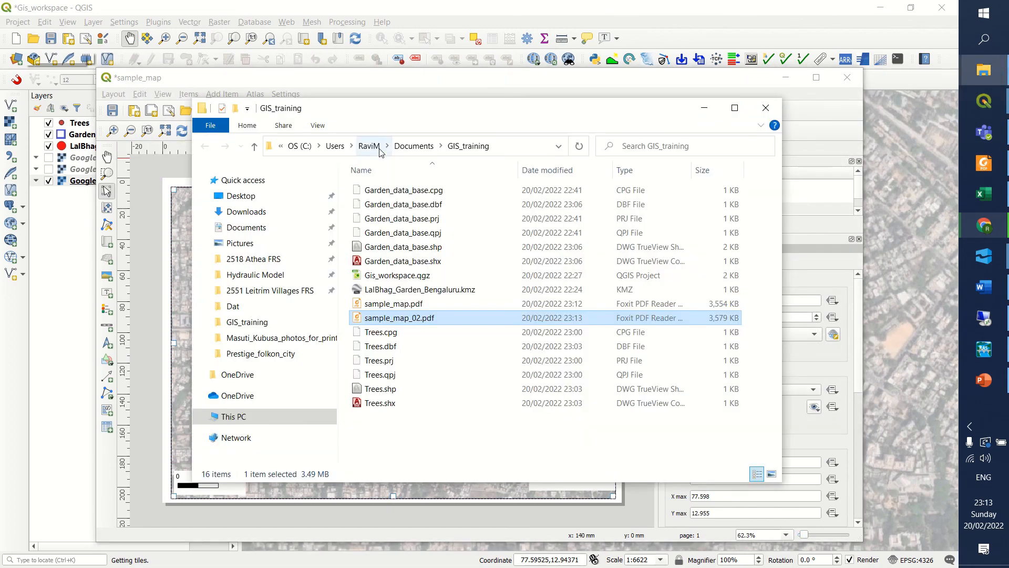
{"action": "double_click", "coordinate": [419, 319]}
{"action": "scroll", "coordinate": [419, 324], "scroll_direction": "down", "scroll_amount": 3}
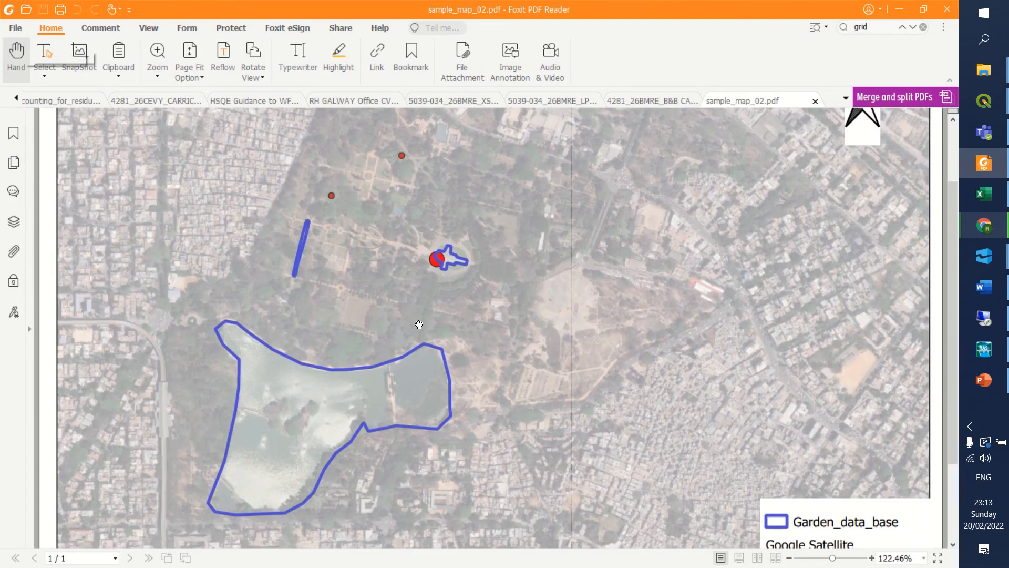
{"action": "scroll", "coordinate": [419, 321], "scroll_direction": "down", "scroll_amount": 3, "text": "ctrl"}
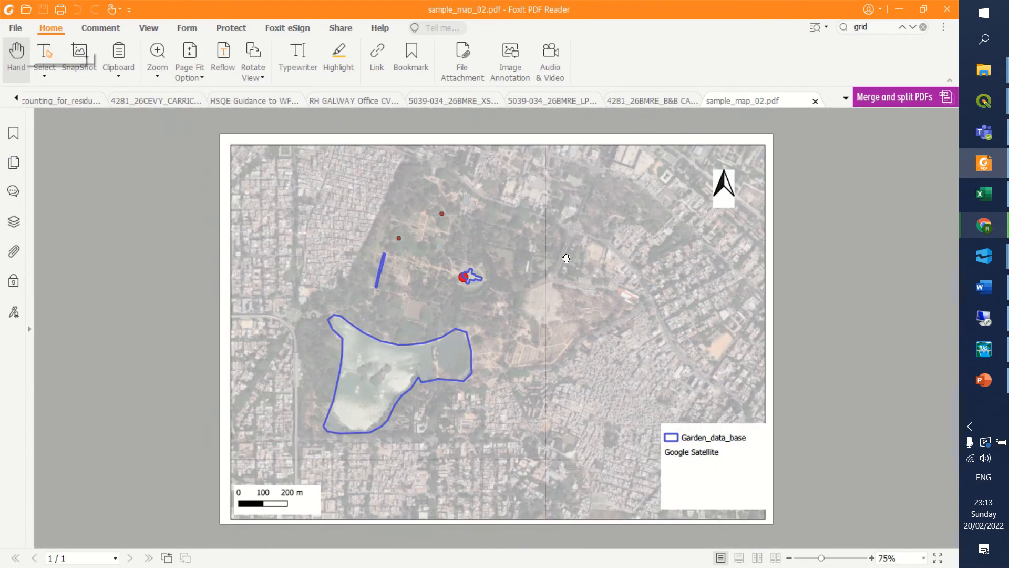
{"action": "left_click", "coordinate": [899, 9]}
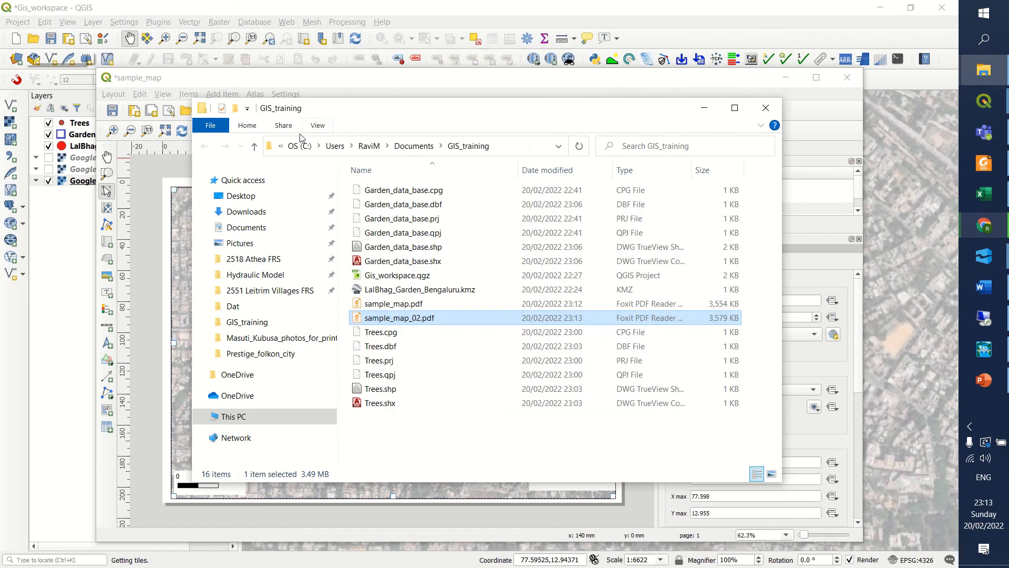
Reopen sample_map.pdf, compare it with sample_map_02.pdf, and close both to return to the main QGIS window.
{"action": "double_click", "coordinate": [394, 304]}
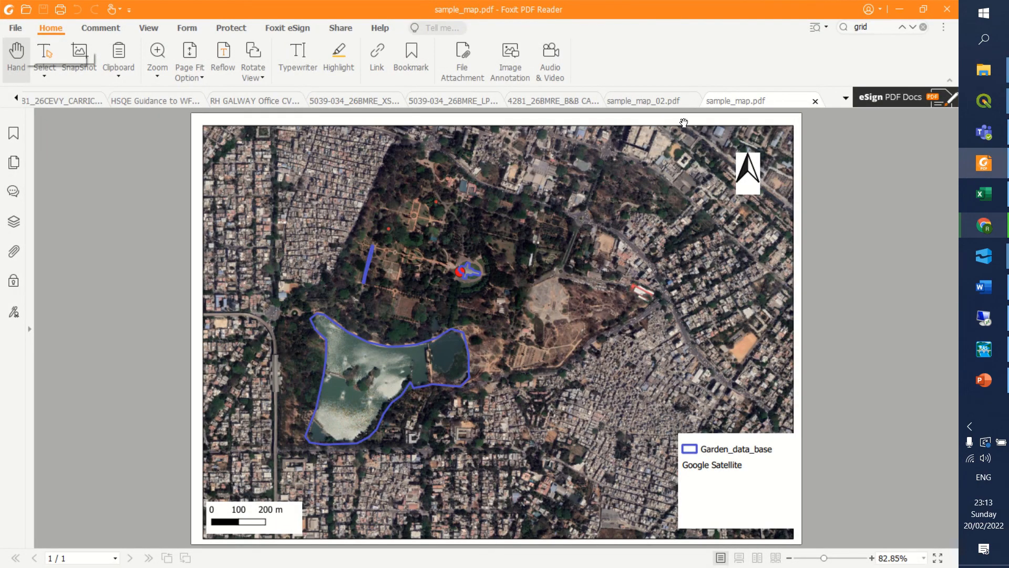
{"action": "left_click", "coordinate": [651, 102]}
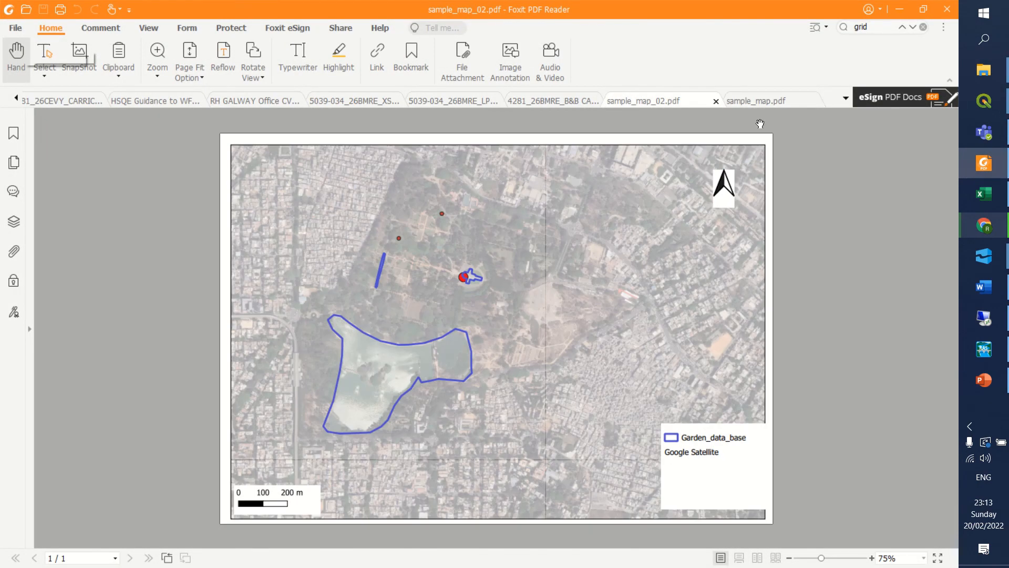
{"action": "left_click", "coordinate": [766, 101]}
{"action": "left_click", "coordinate": [646, 103]}
{"action": "left_click", "coordinate": [737, 102]}
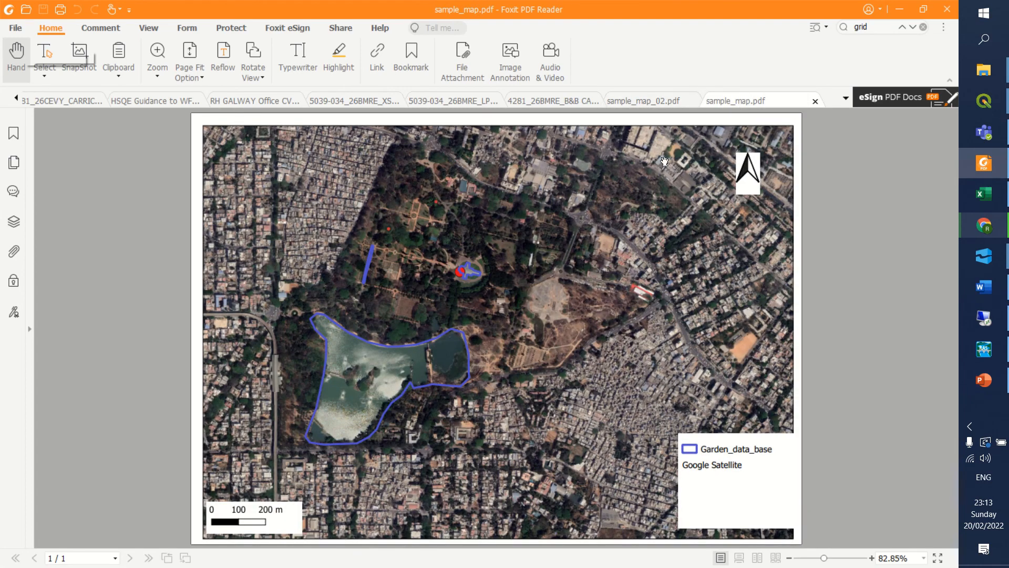
{"action": "left_click", "coordinate": [815, 101]}
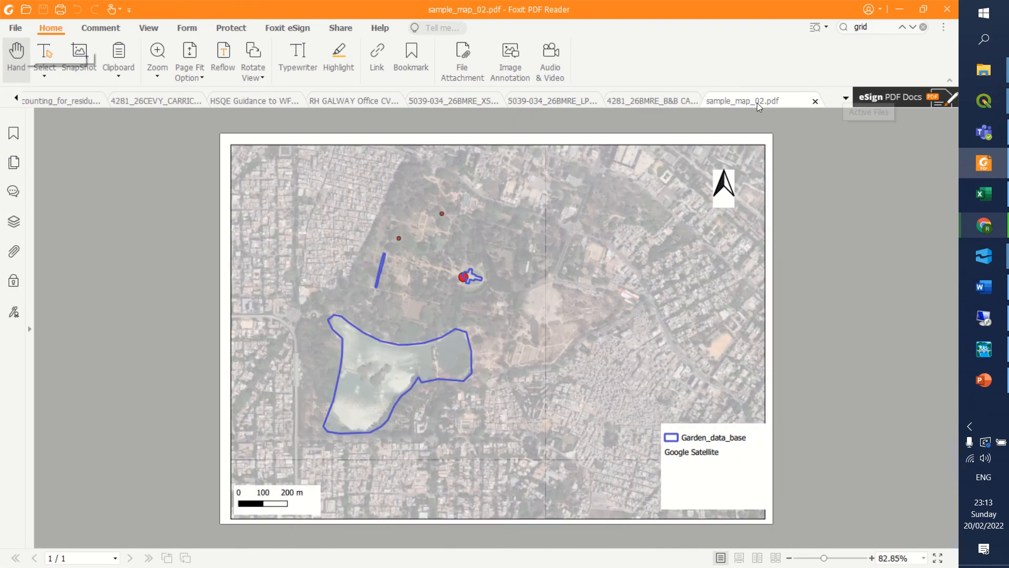
{"action": "left_click", "coordinate": [815, 100]}
{"action": "left_click", "coordinate": [899, 9]}
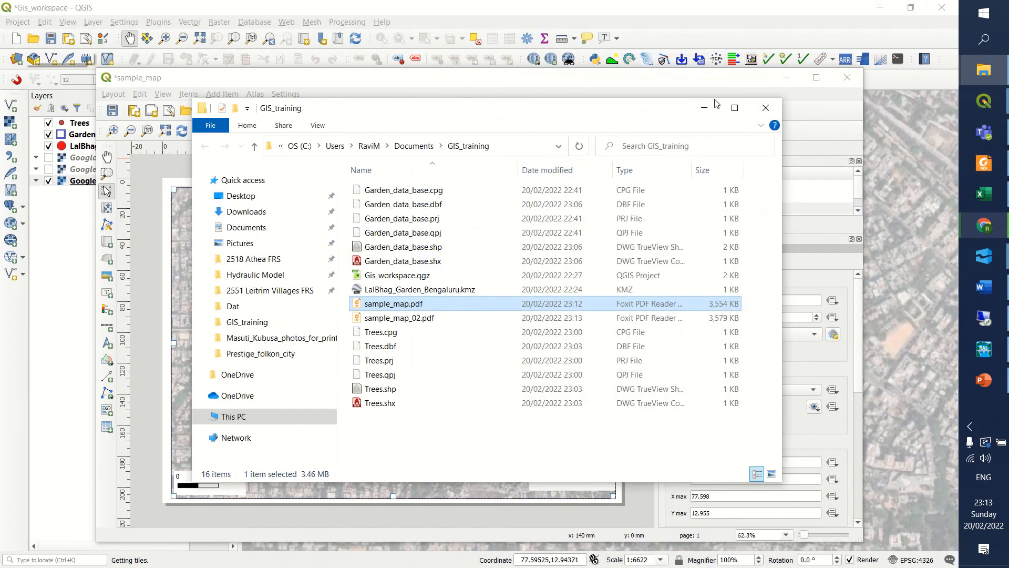
{"action": "left_click", "coordinate": [704, 108]}
{"action": "left_click", "coordinate": [786, 77]}
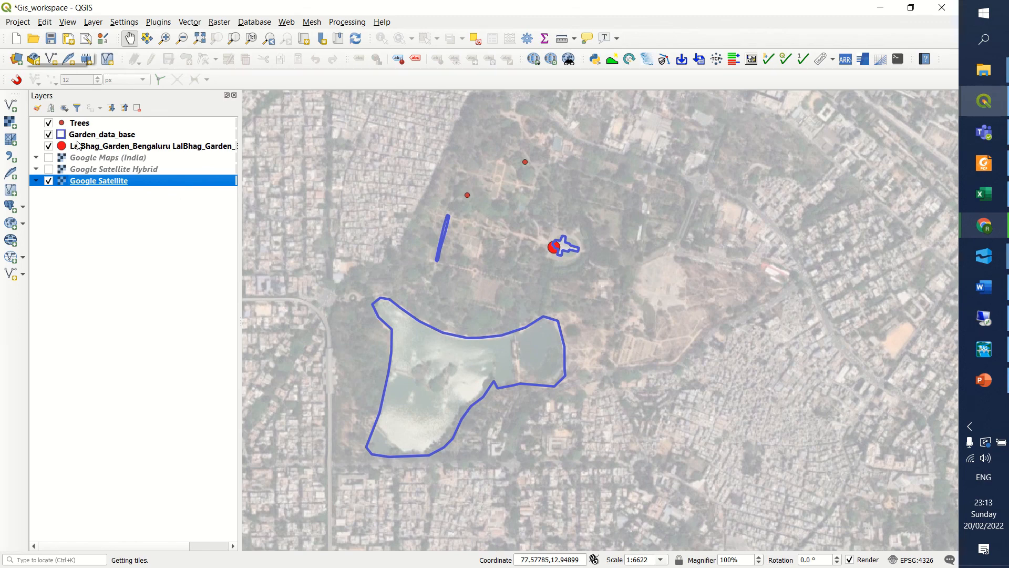
Turn on editing for the Garden_data_base layer, then stop editing and save the layer's changes.
{"action": "left_click", "coordinate": [79, 146]}
{"action": "left_click", "coordinate": [86, 137]}
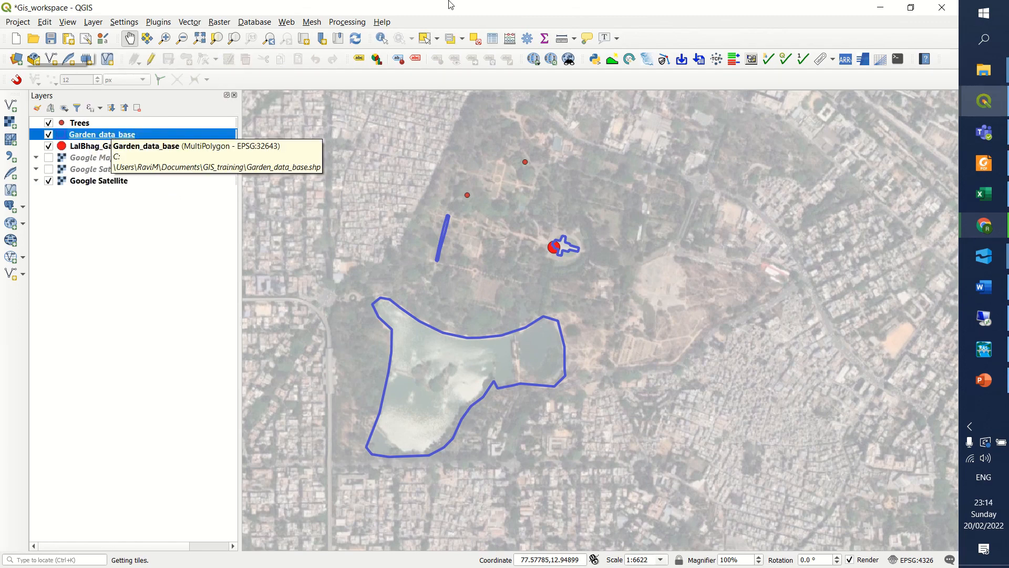
{"action": "left_click", "coordinate": [151, 59]}
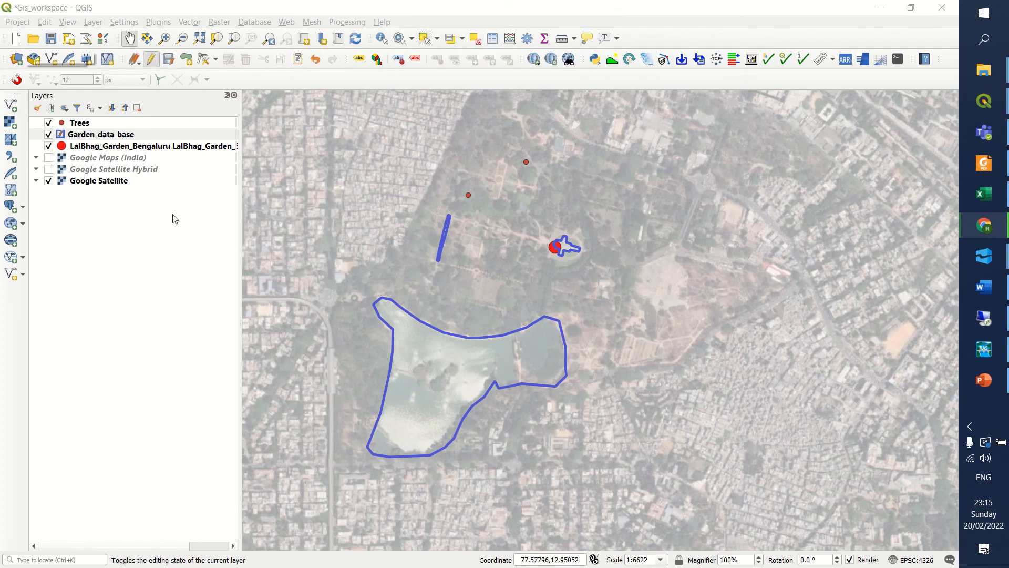
{"action": "left_click", "coordinate": [92, 141]}
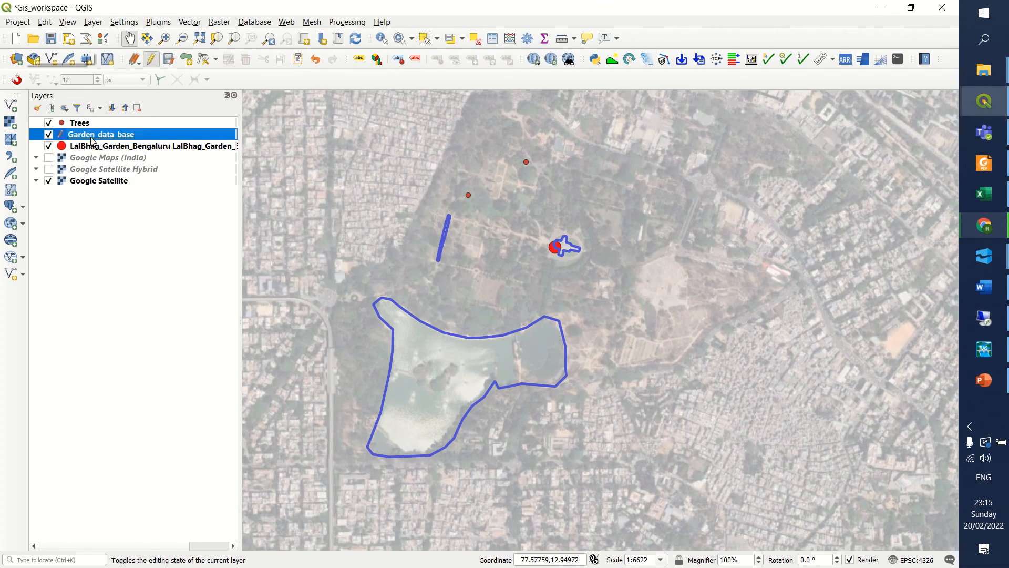
{"action": "left_click", "coordinate": [149, 61]}
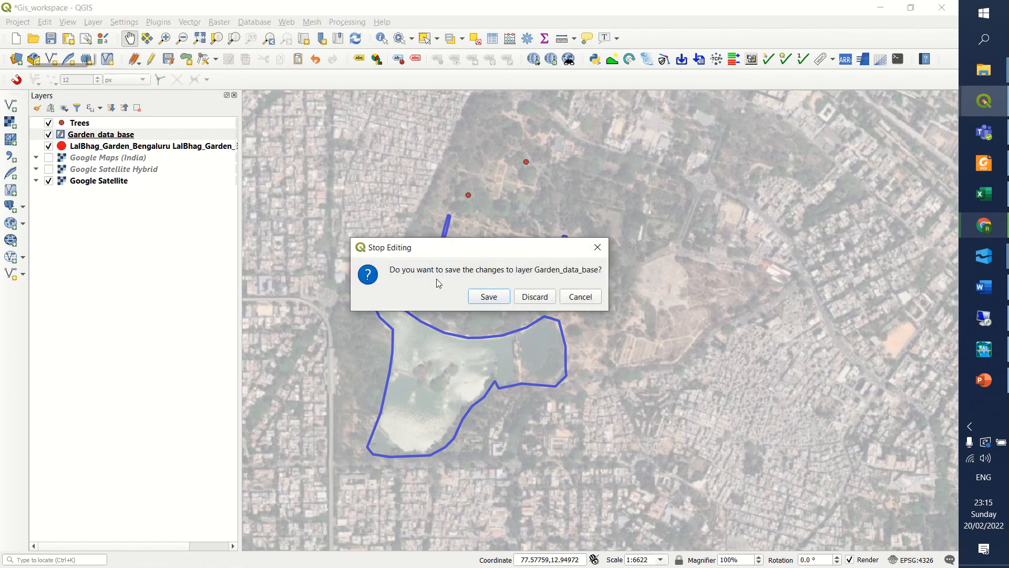
{"action": "left_click", "coordinate": [488, 297]}
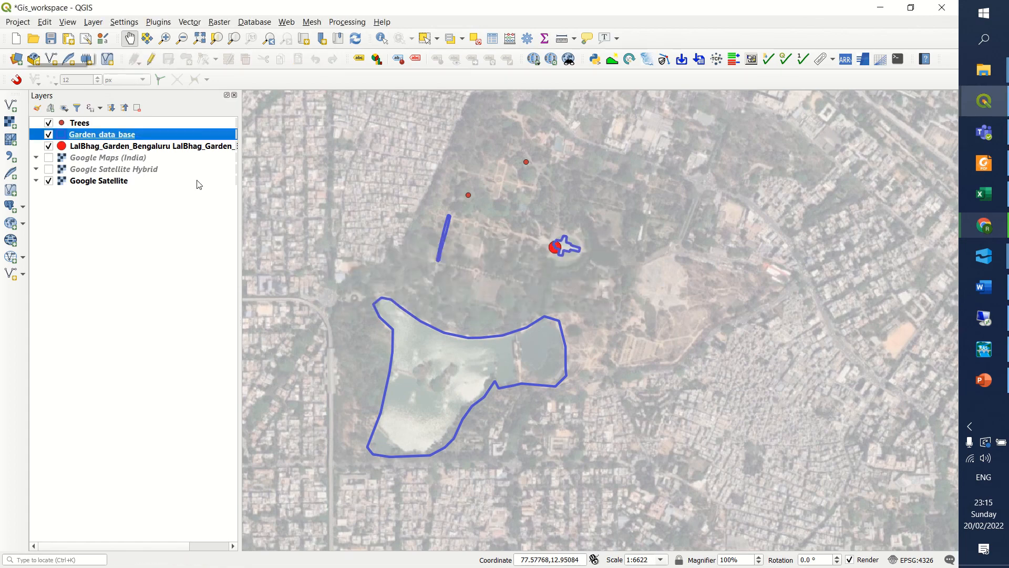
Enable single labels on the Garden_data_base layer using the Features field as the label value.
{"action": "double_click", "coordinate": [119, 136]}
{"action": "left_click", "coordinate": [252, 158]}
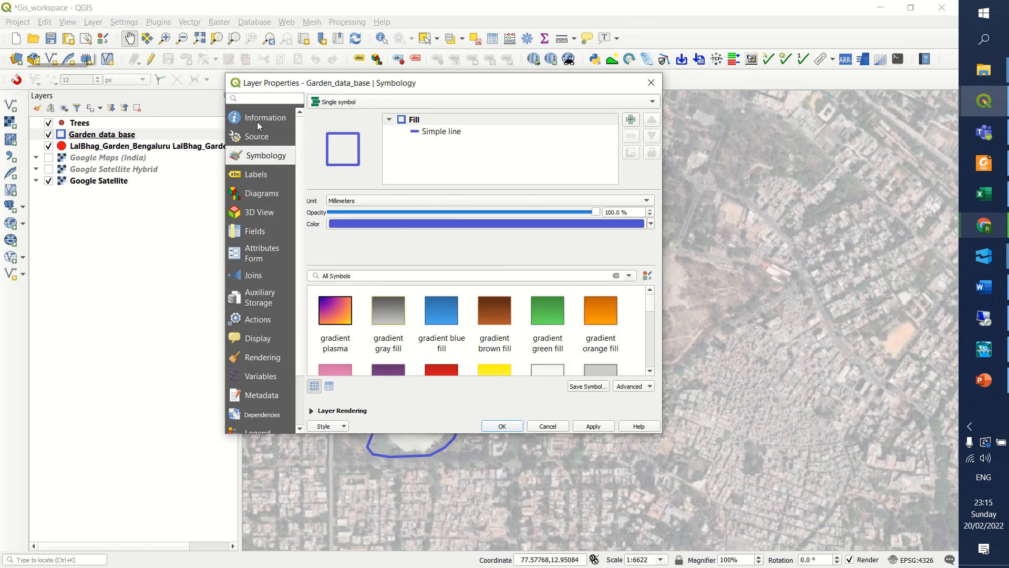
{"action": "left_click", "coordinate": [260, 179]}
{"action": "left_click", "coordinate": [330, 105]}
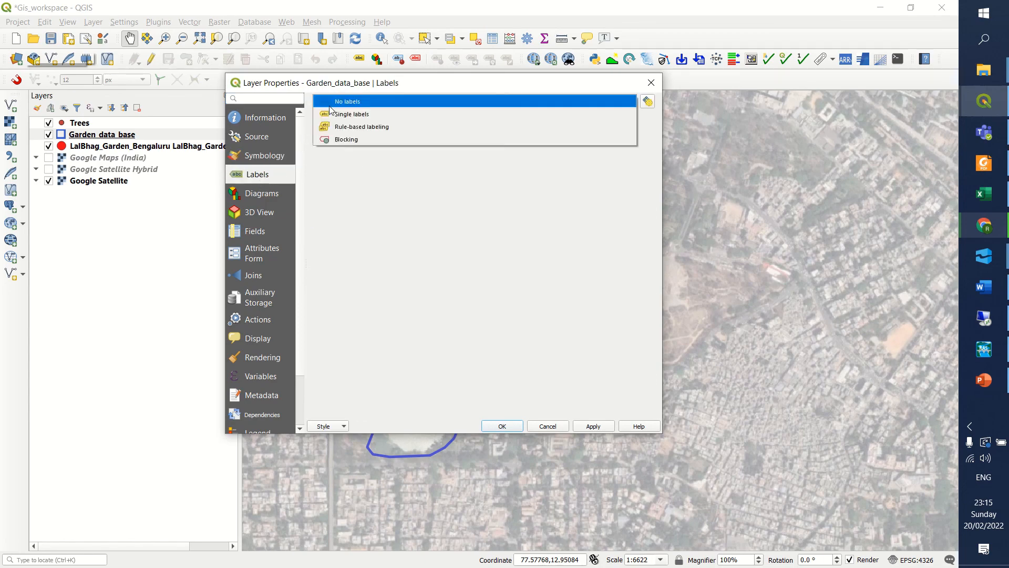
{"action": "left_click", "coordinate": [343, 114]}
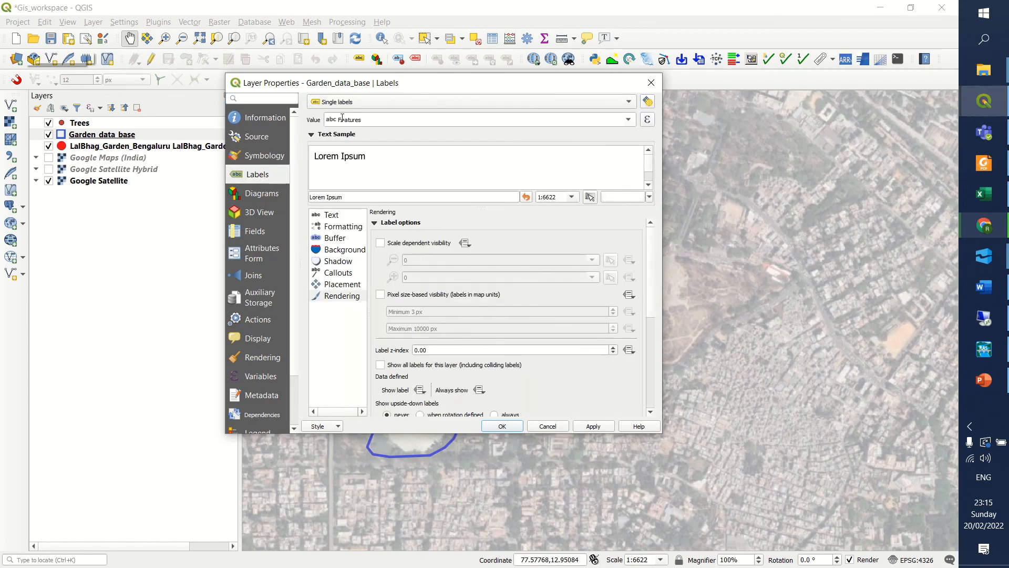
{"action": "left_click", "coordinate": [629, 122]}
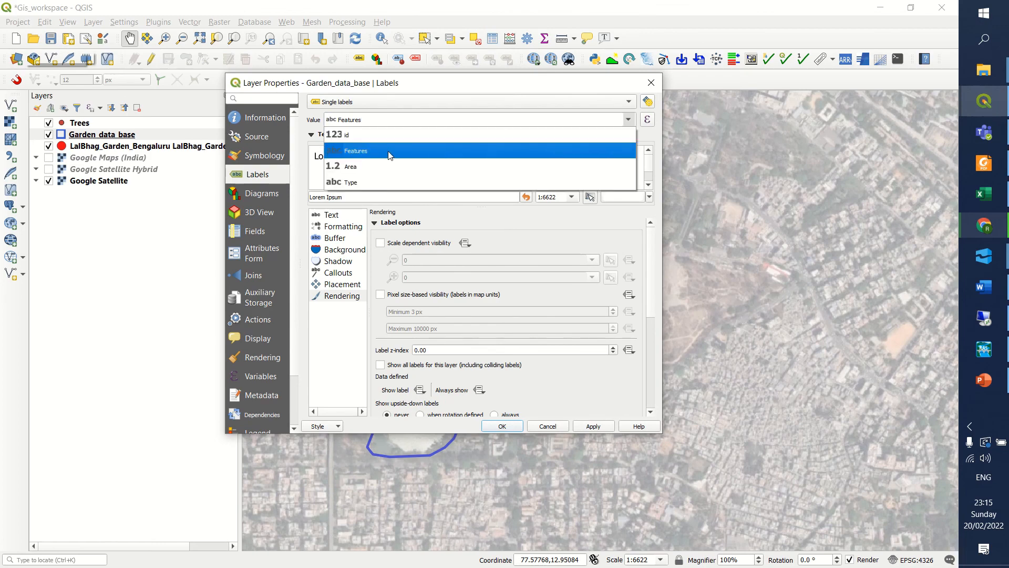
{"action": "left_click", "coordinate": [361, 151]}
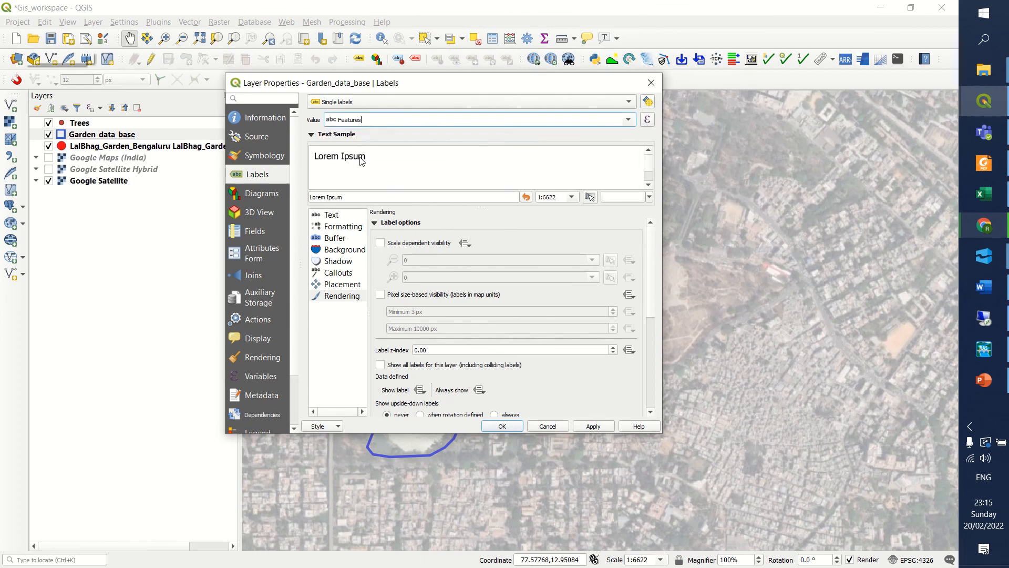
{"action": "left_click", "coordinate": [591, 426]}
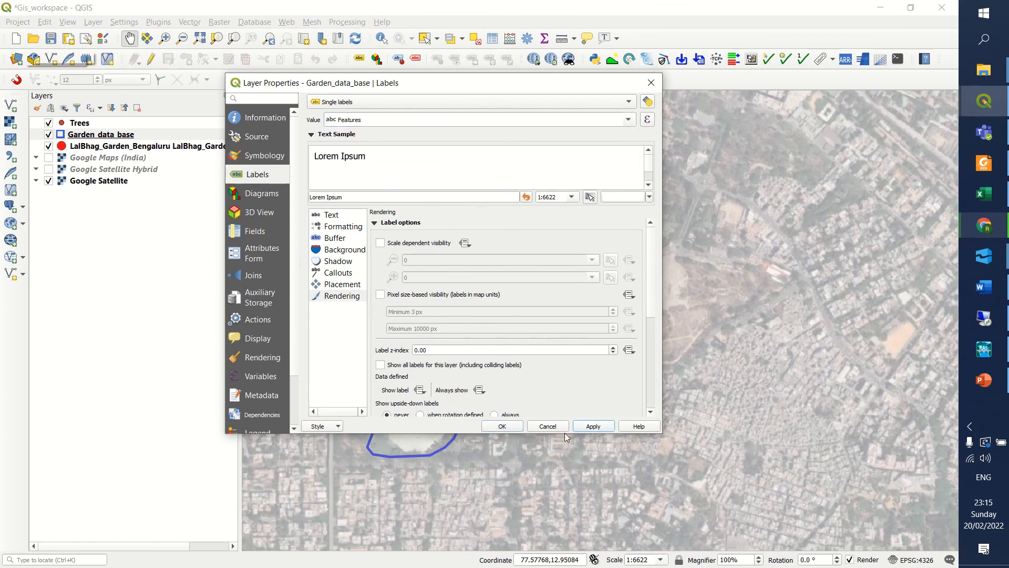
{"action": "left_click", "coordinate": [504, 428]}
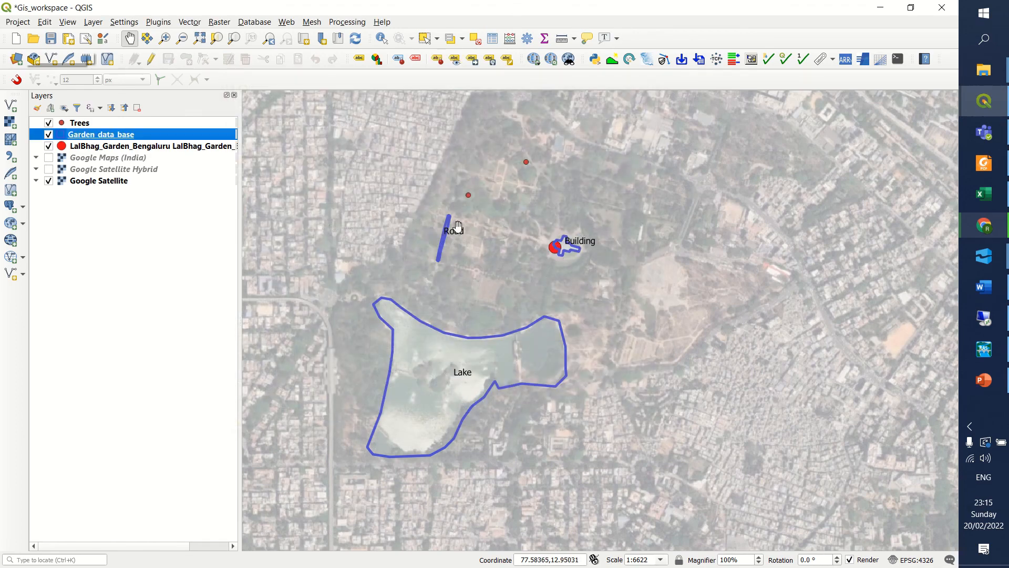
Switch back to the sample_map layout and refresh its view to load the updated layer labels.
{"action": "left_click", "coordinate": [983, 107]}
{"action": "left_click", "coordinate": [893, 441]}
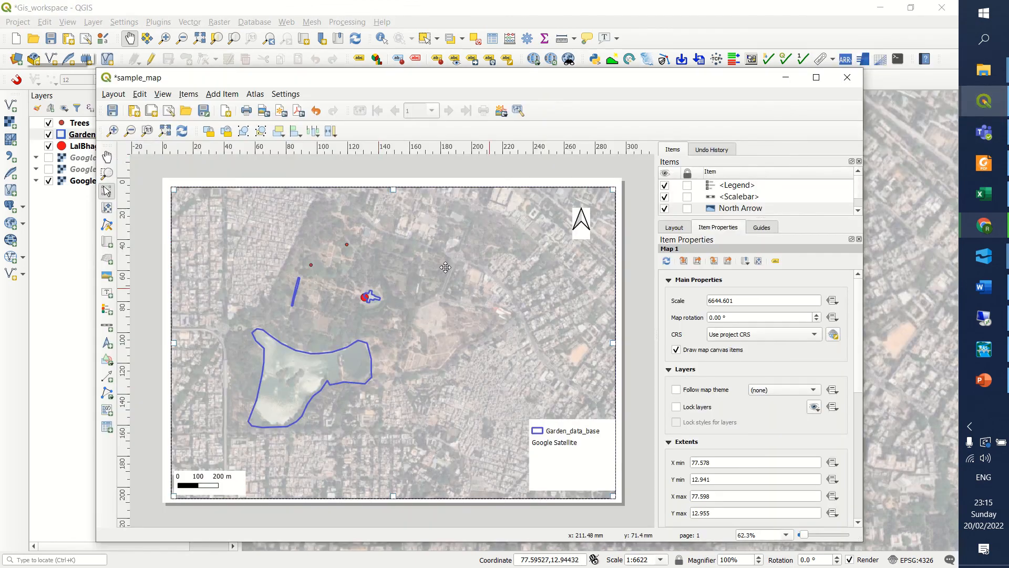
{"action": "left_click", "coordinate": [182, 131]}
Export the layout as sample_map_03.pdf in the GIS_training folder with the default PDF export options.
{"action": "left_click", "coordinate": [114, 96]}
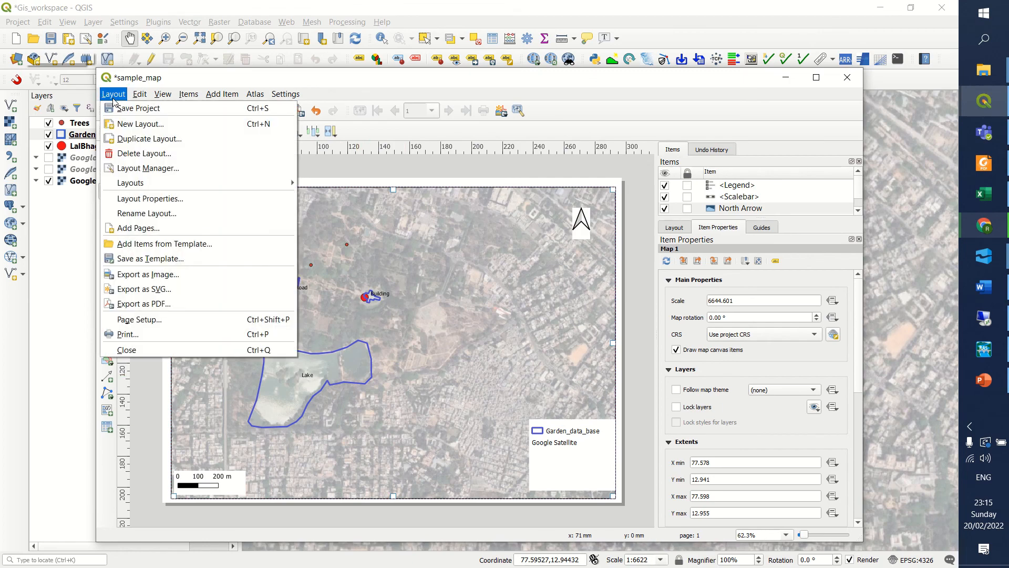
{"action": "left_click", "coordinate": [141, 303]}
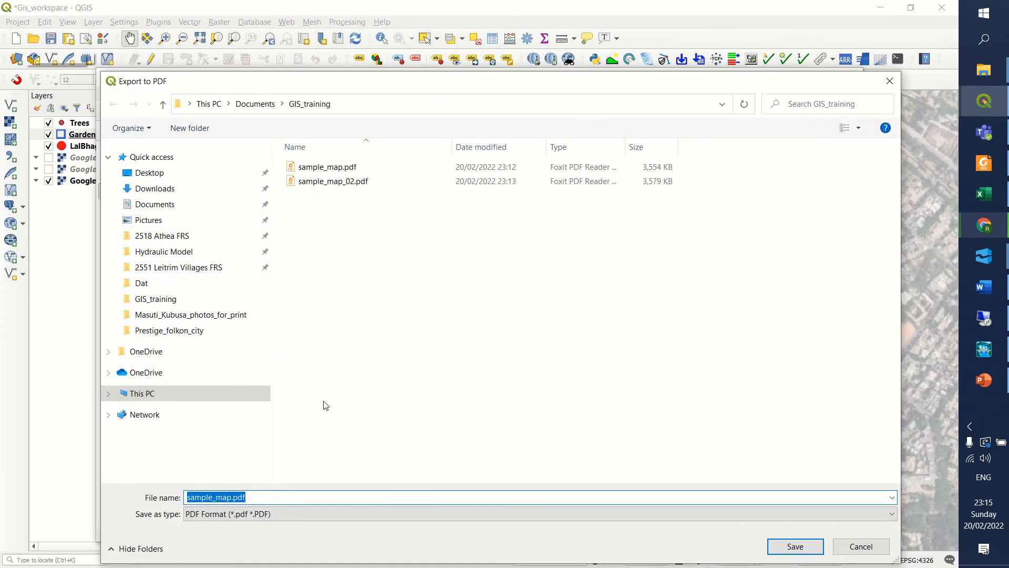
{"action": "left_click", "coordinate": [357, 180]}
{"action": "left_click", "coordinate": [239, 498]}
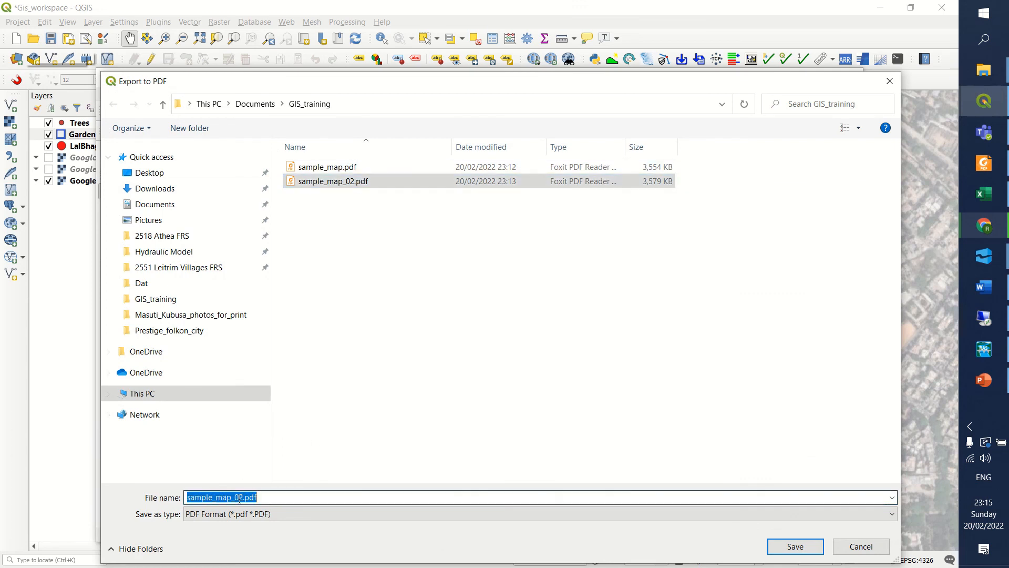
{"action": "left_click", "coordinate": [239, 498]}
{"action": "key", "text": "BackSpace"}
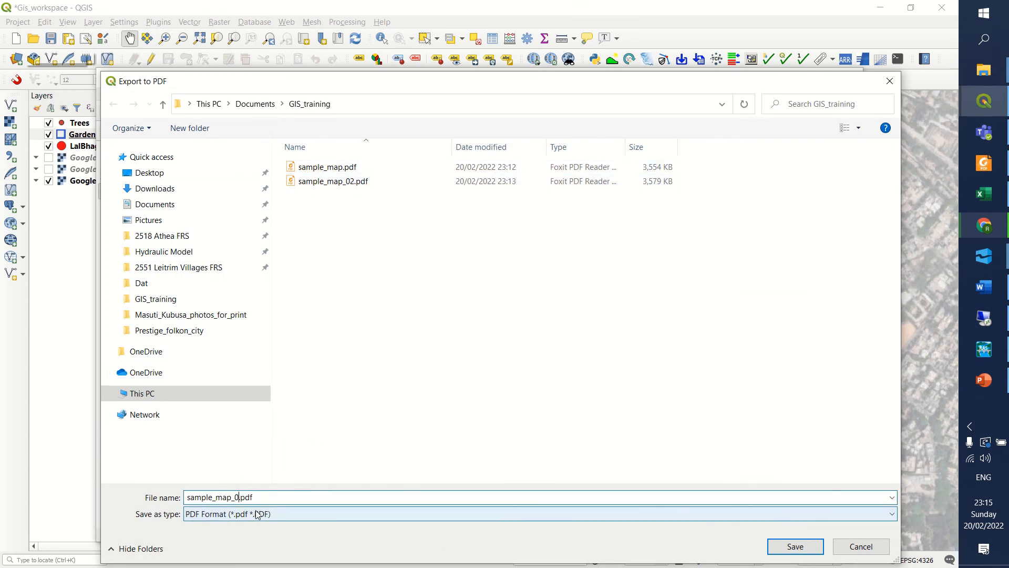
{"action": "type", "text": "3"}
{"action": "left_click", "coordinate": [796, 548]}
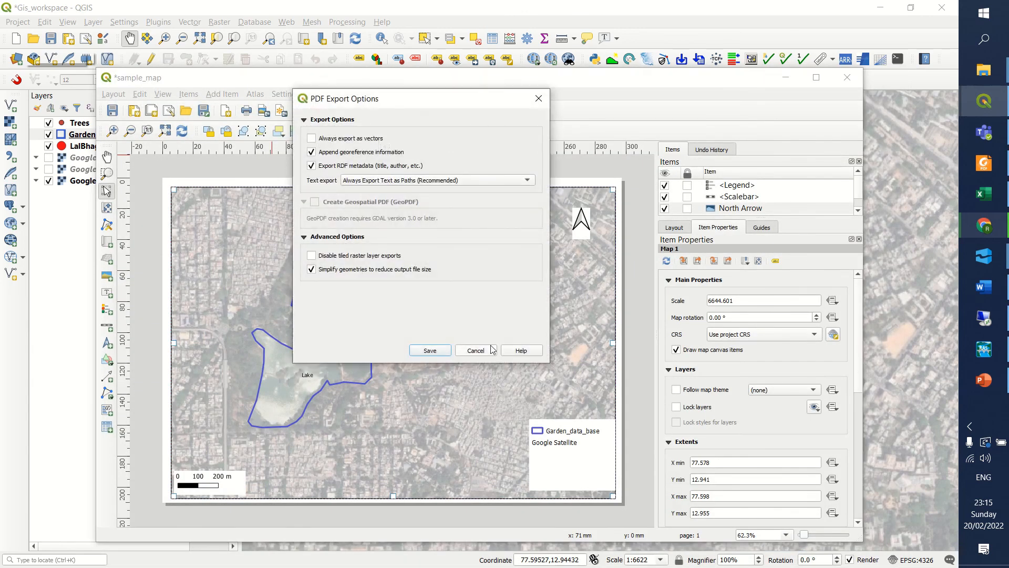
{"action": "left_click", "coordinate": [430, 351]}
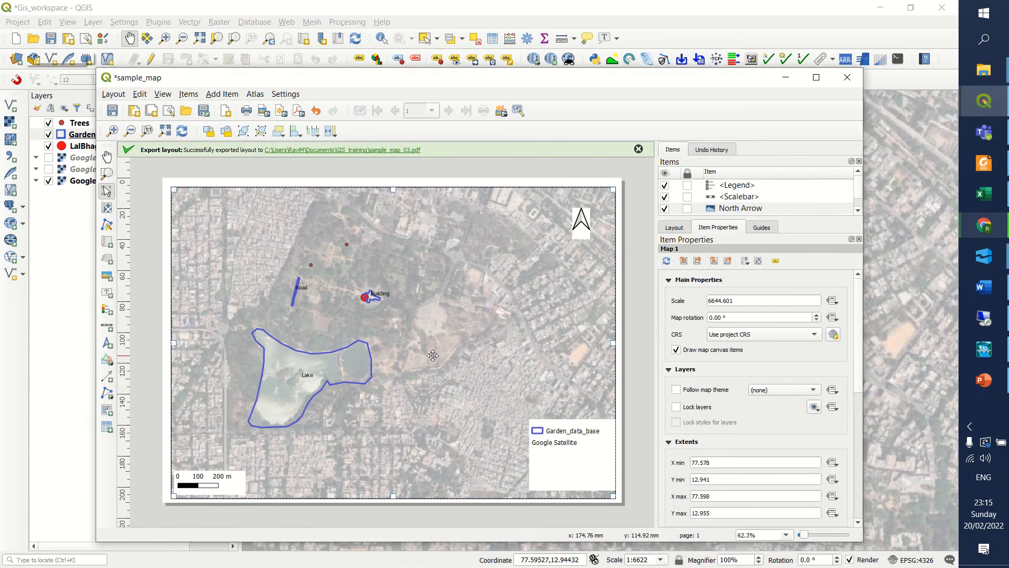
Open the exported sample_map_03.pdf, examine the labelled features and legend, and close it to return to the layout.
{"action": "left_click", "coordinate": [374, 149]}
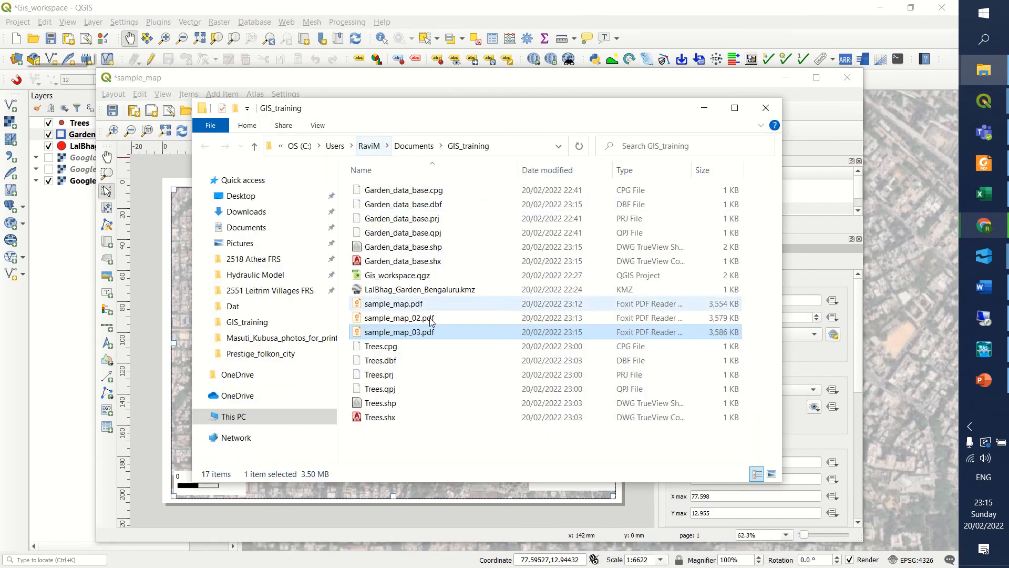
{"action": "double_click", "coordinate": [418, 334]}
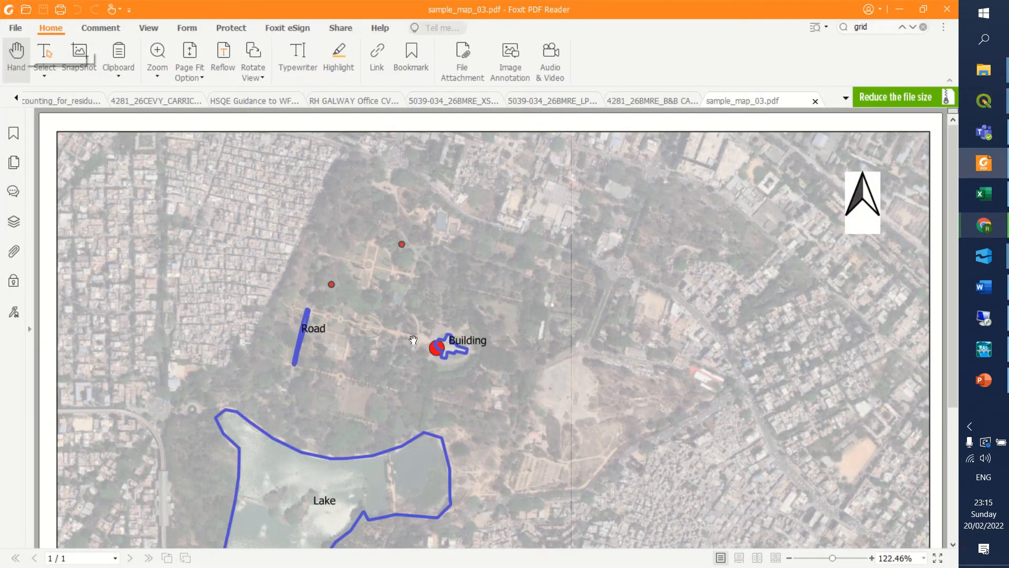
{"action": "scroll", "coordinate": [413, 340], "scroll_direction": "down", "scroll_amount": 4}
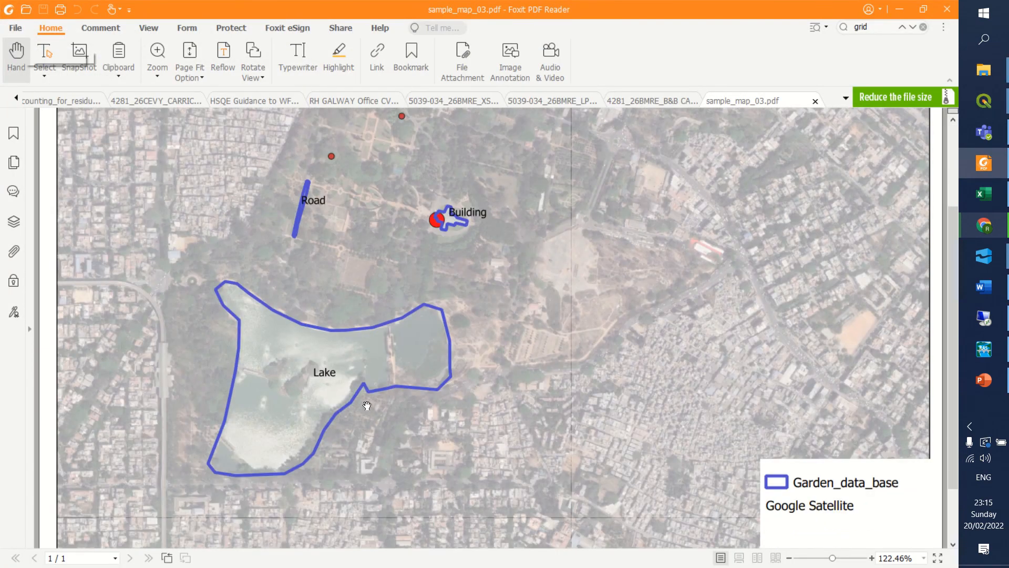
{"action": "scroll", "coordinate": [367, 405], "scroll_direction": "up", "scroll_amount": 4}
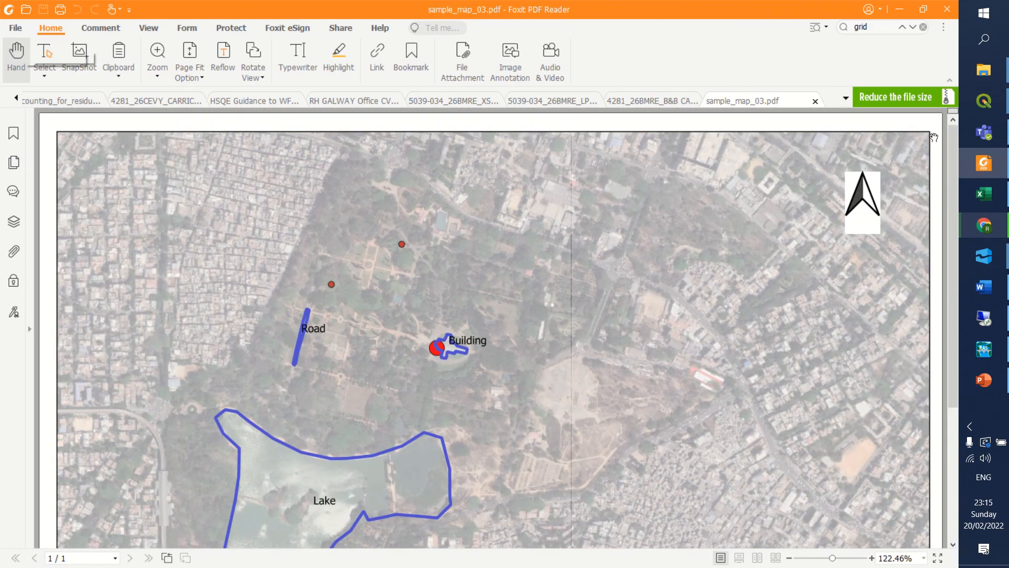
{"action": "left_click", "coordinate": [815, 102]}
{"action": "left_click", "coordinate": [898, 9]}
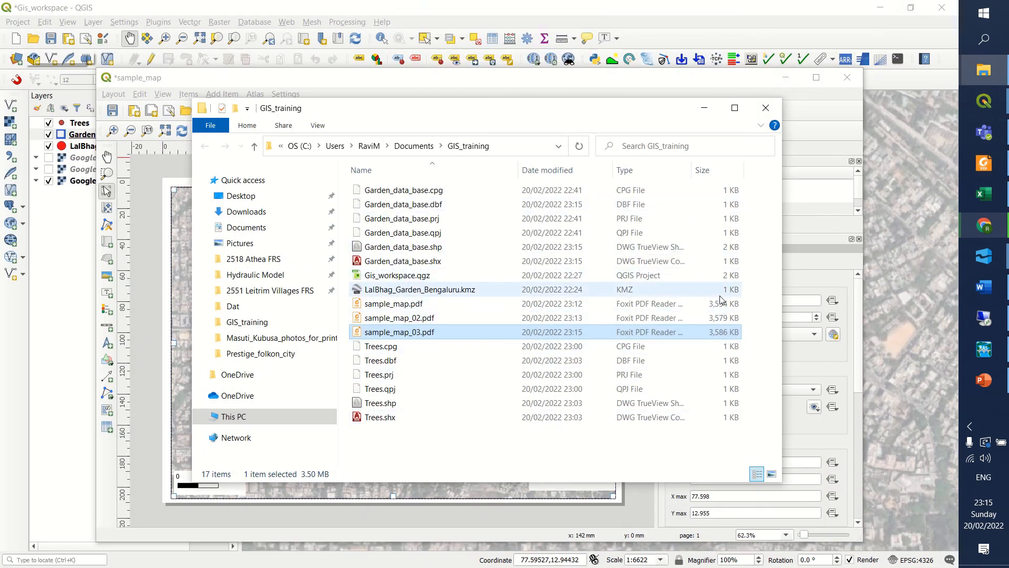
{"action": "left_click", "coordinate": [760, 112]}
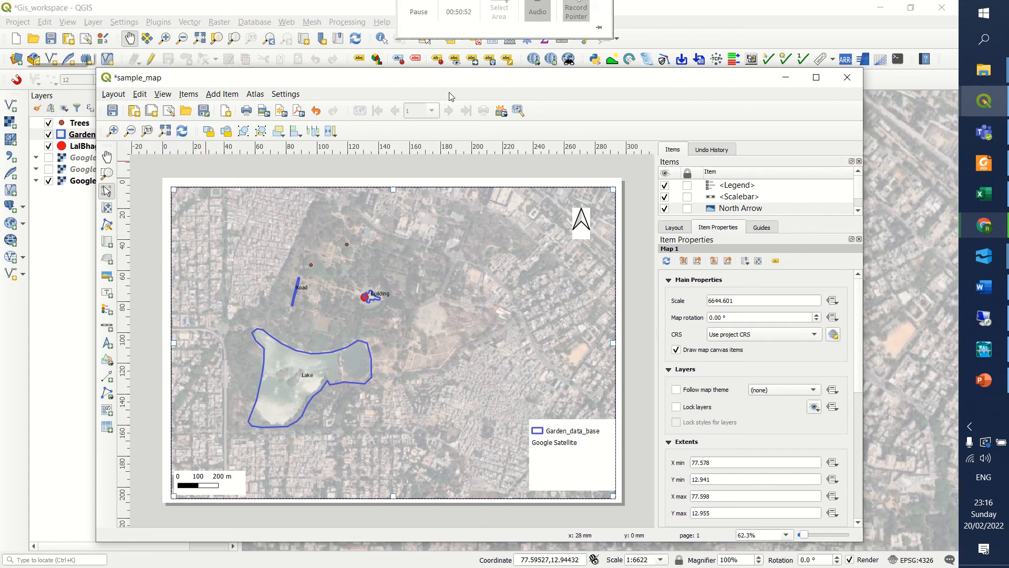
{"action": "mouse_move", "coordinate": [455, 15]}
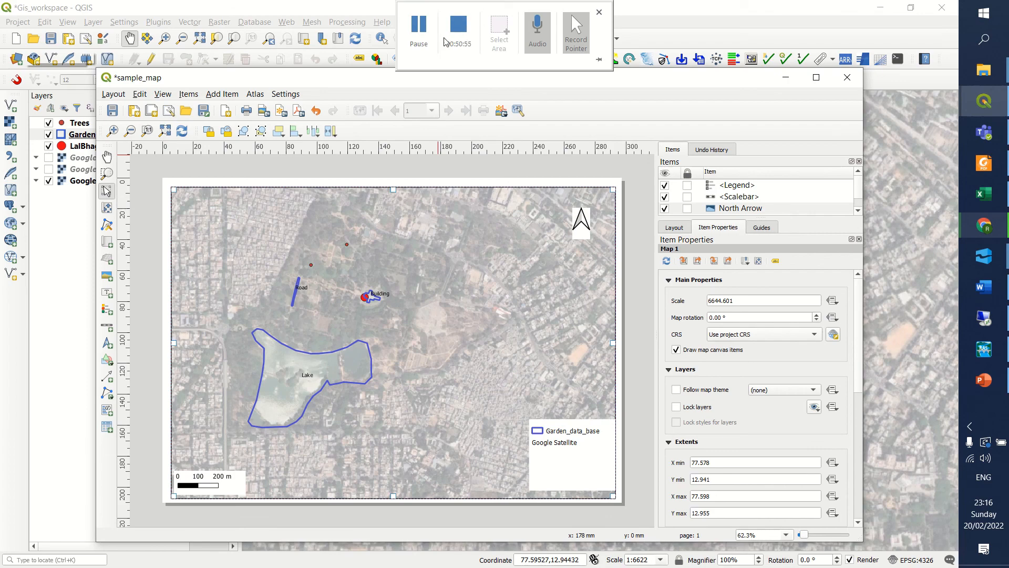